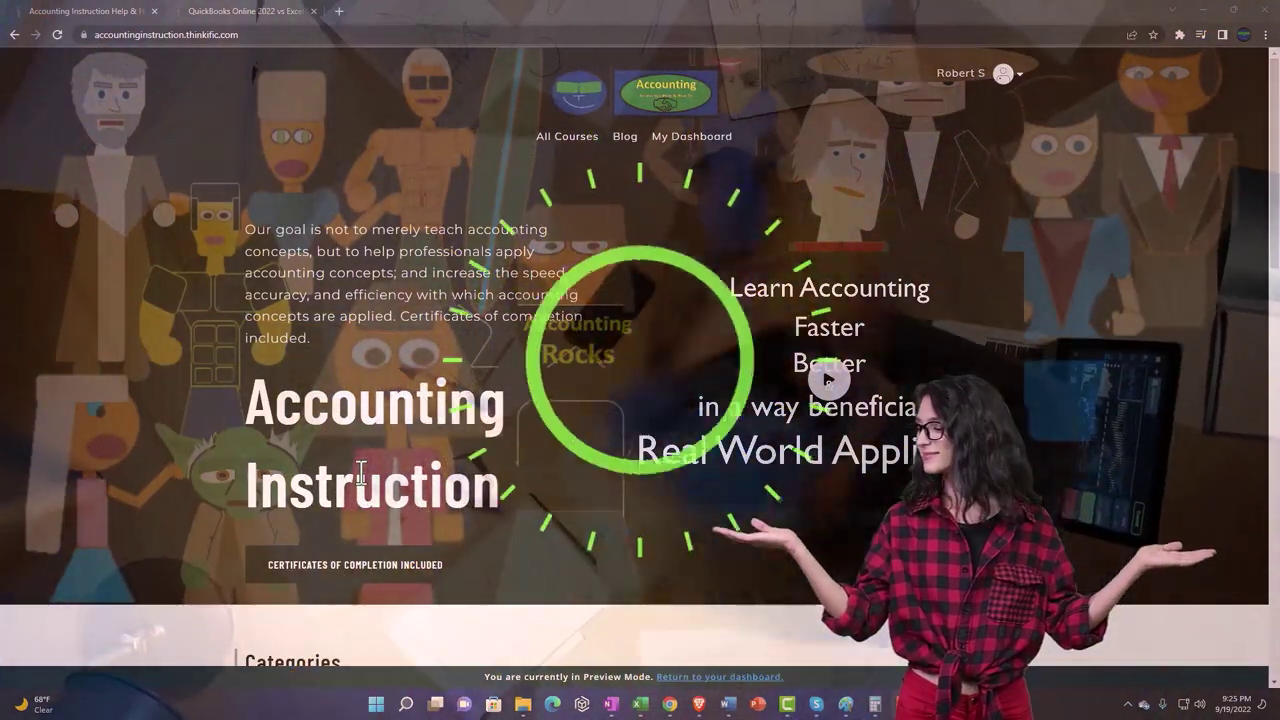
# Step: Look through the course categories on the Accounting Instruction site and the lesson sections of the QuickBooks Online 2022 vs Excel course
pyautogui.scroll(-3, 177, 556)
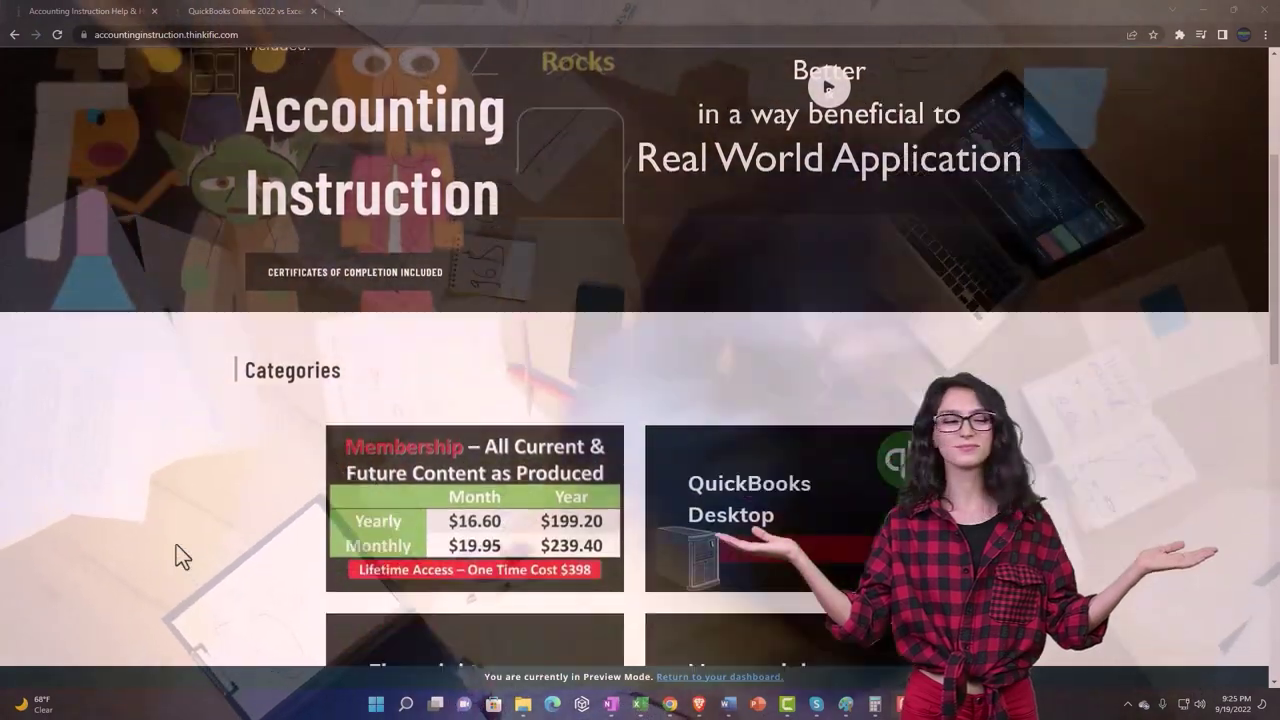
pyautogui.scroll(-4, 176, 548)
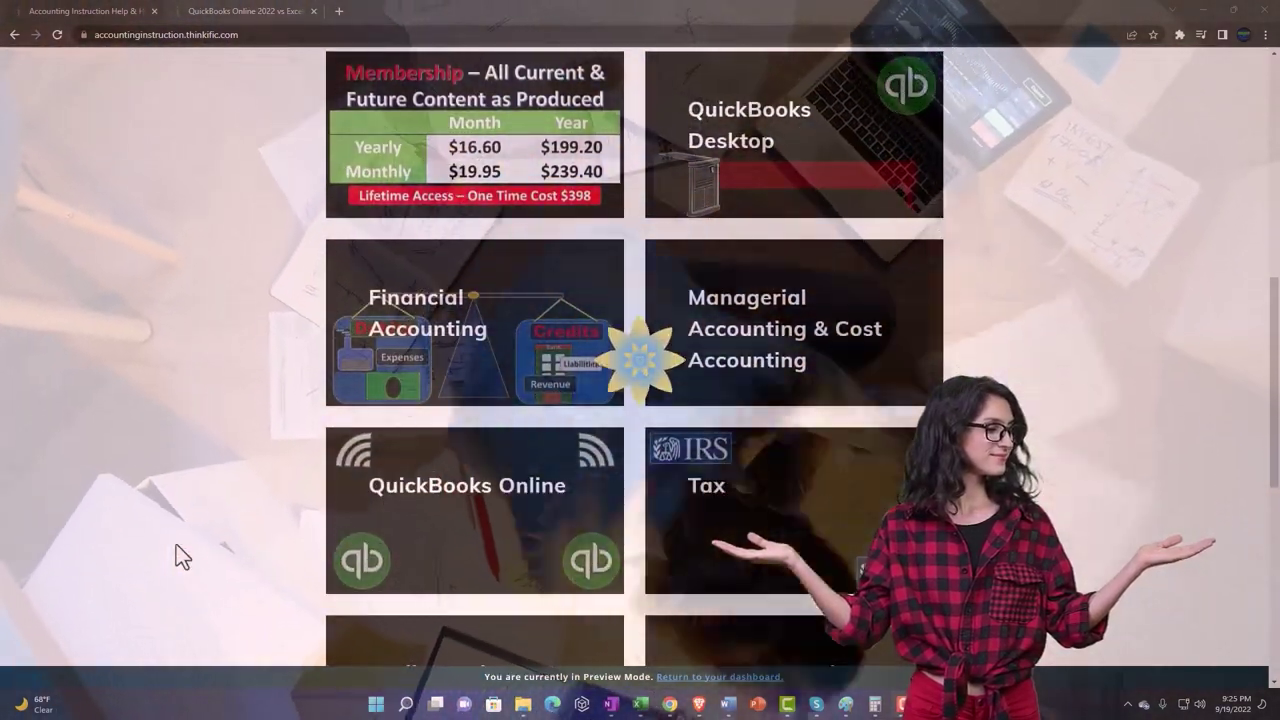
pyautogui.scroll(-6, 176, 548)
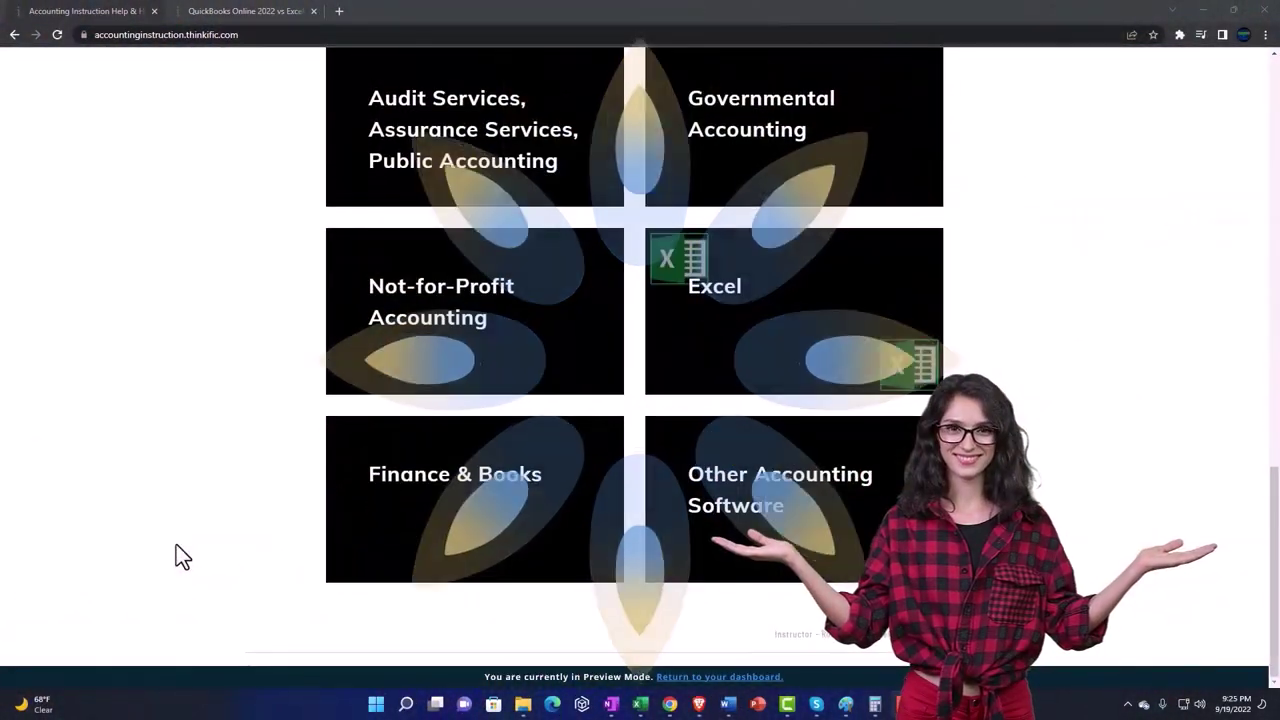
pyautogui.click(228, 12)
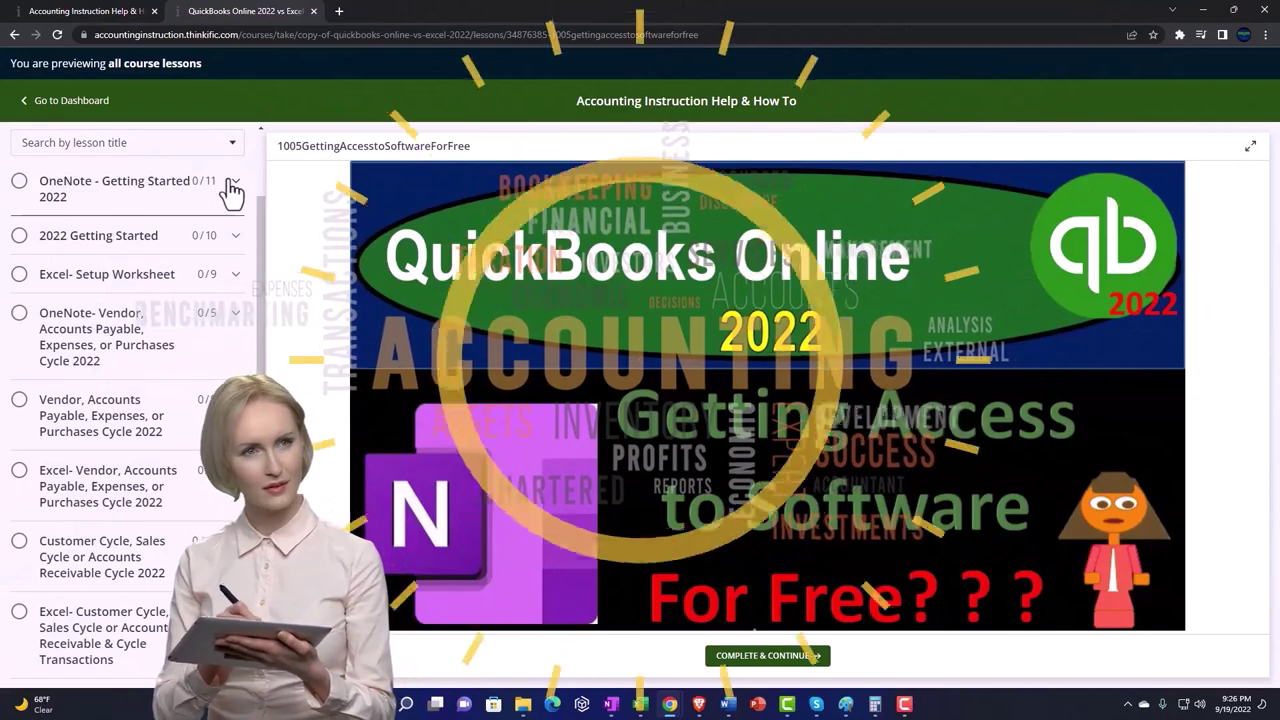
pyautogui.click(231, 188)
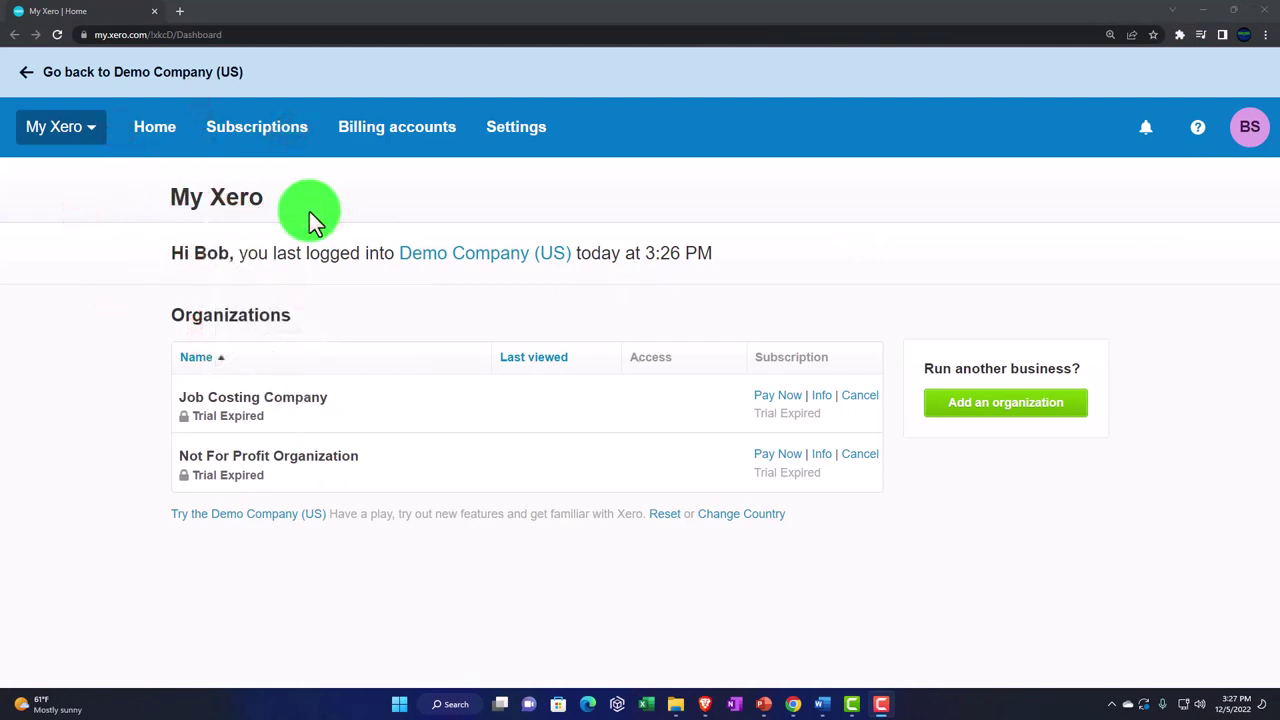
# Step: Open the Demo Company (US) in Xero and hide the Get to know Xero introduction on its dashboard
pyautogui.hotkey('ctrl', '+')
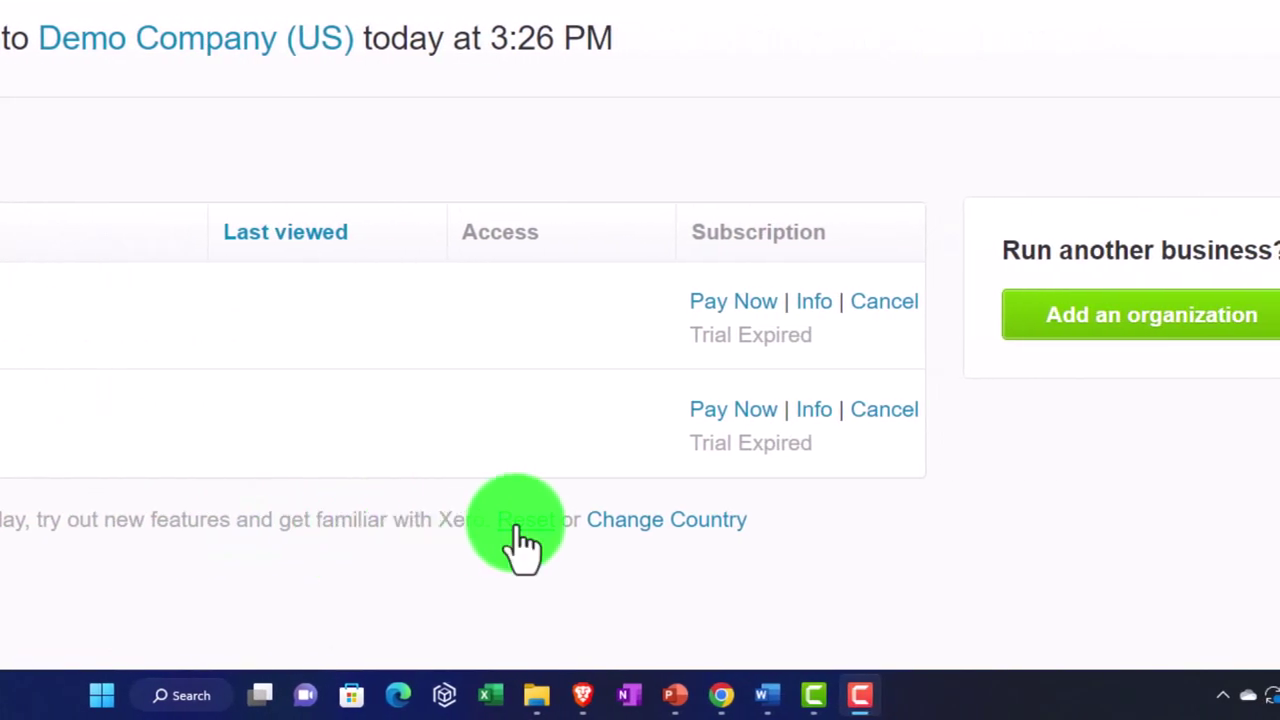
pyautogui.click(518, 527)
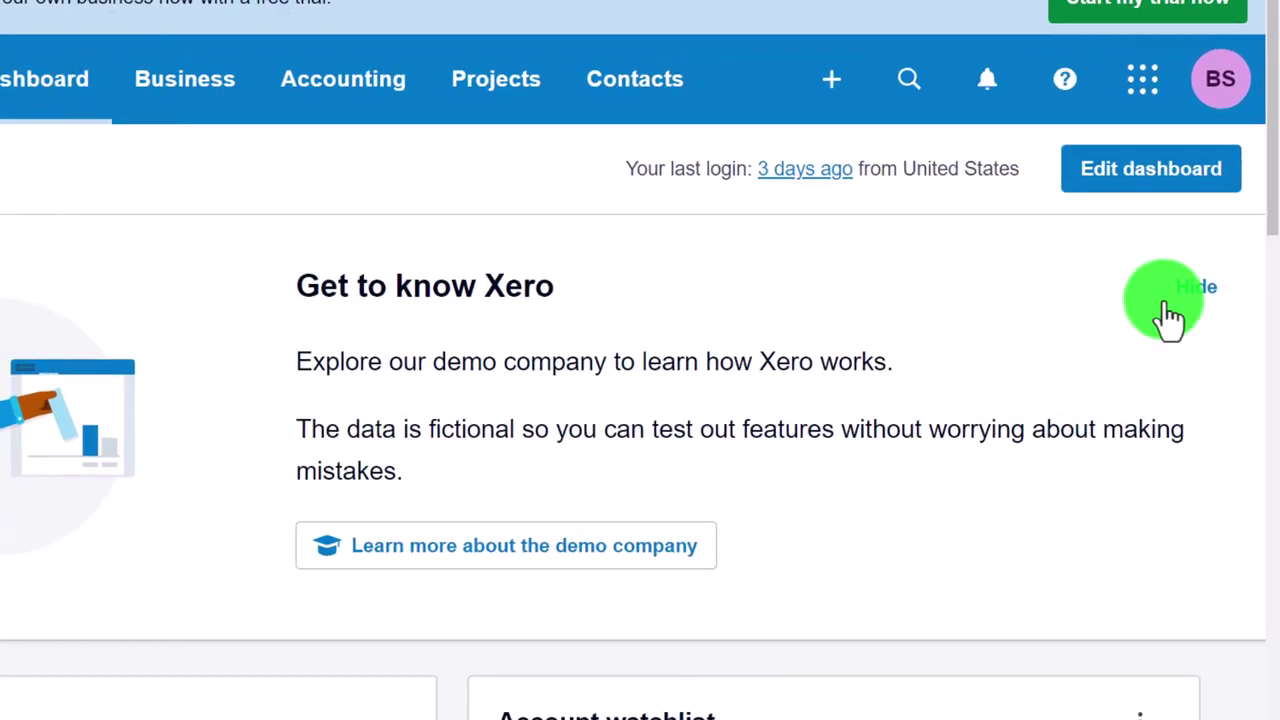
pyautogui.click(1167, 302)
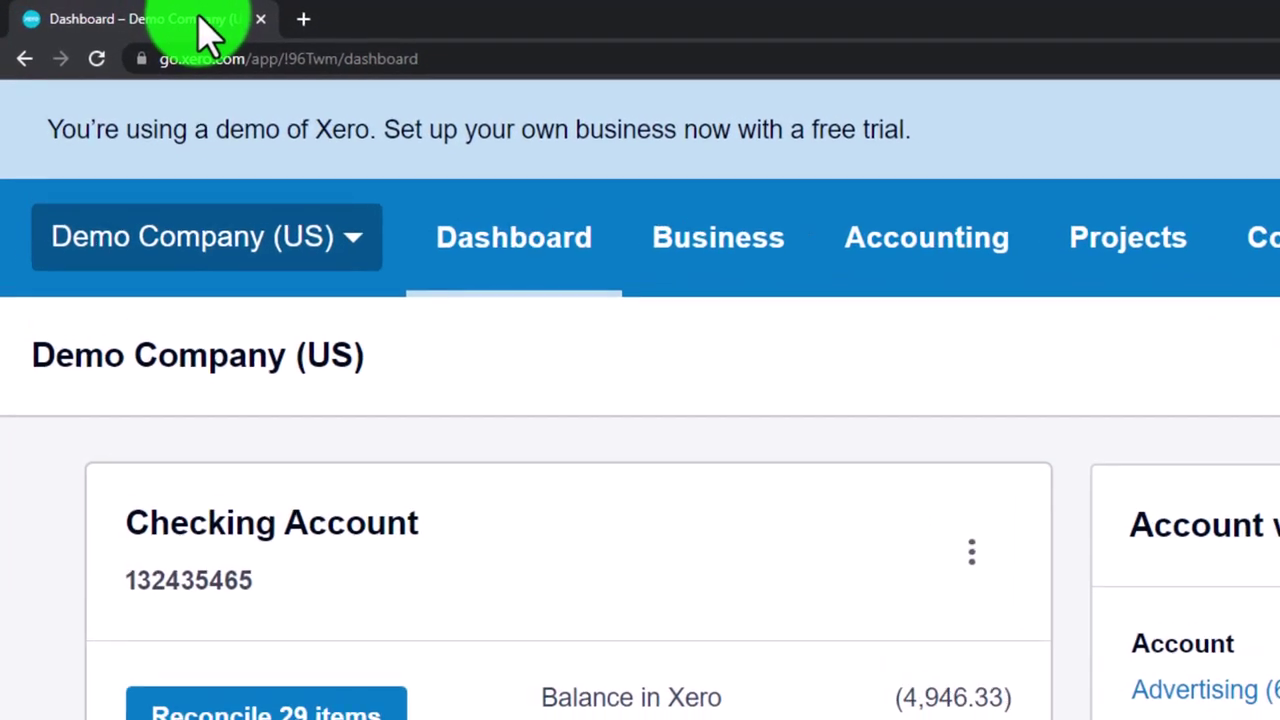
# Step: Duplicate the Demo Company dashboard browser tab twice so that three tabs are open
pyautogui.rightClick(119, 12)
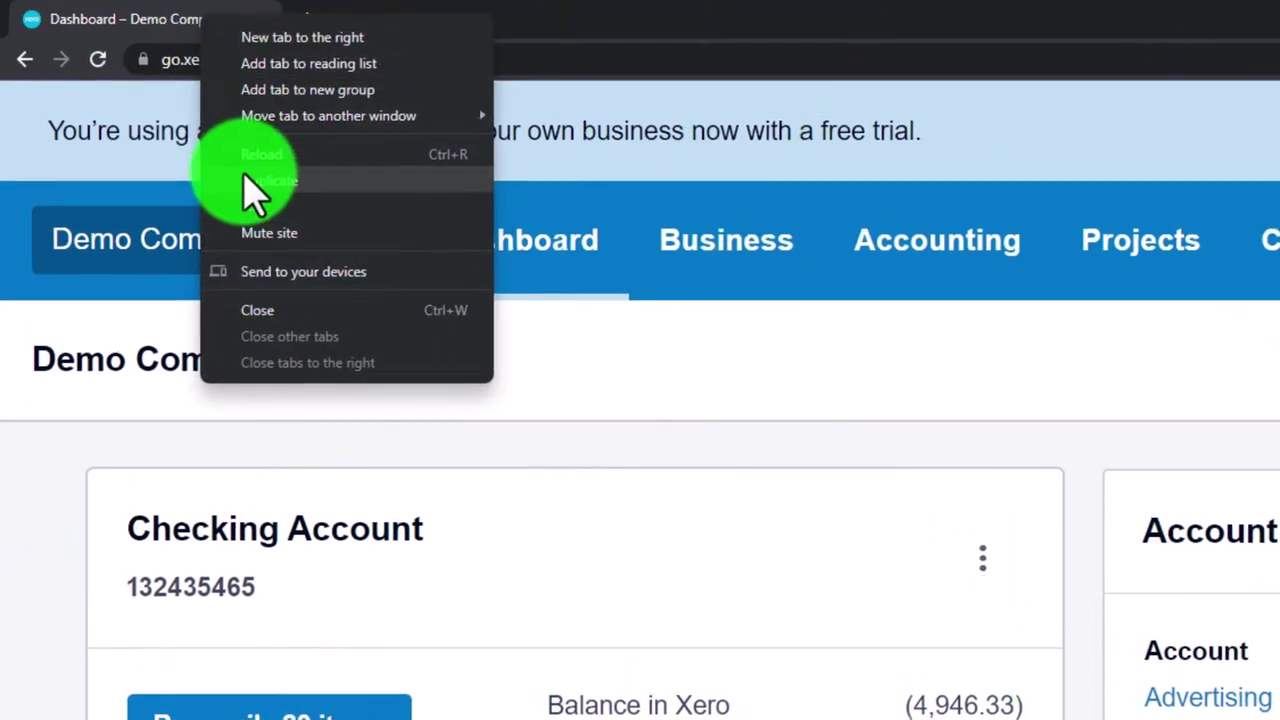
pyautogui.click(255, 182)
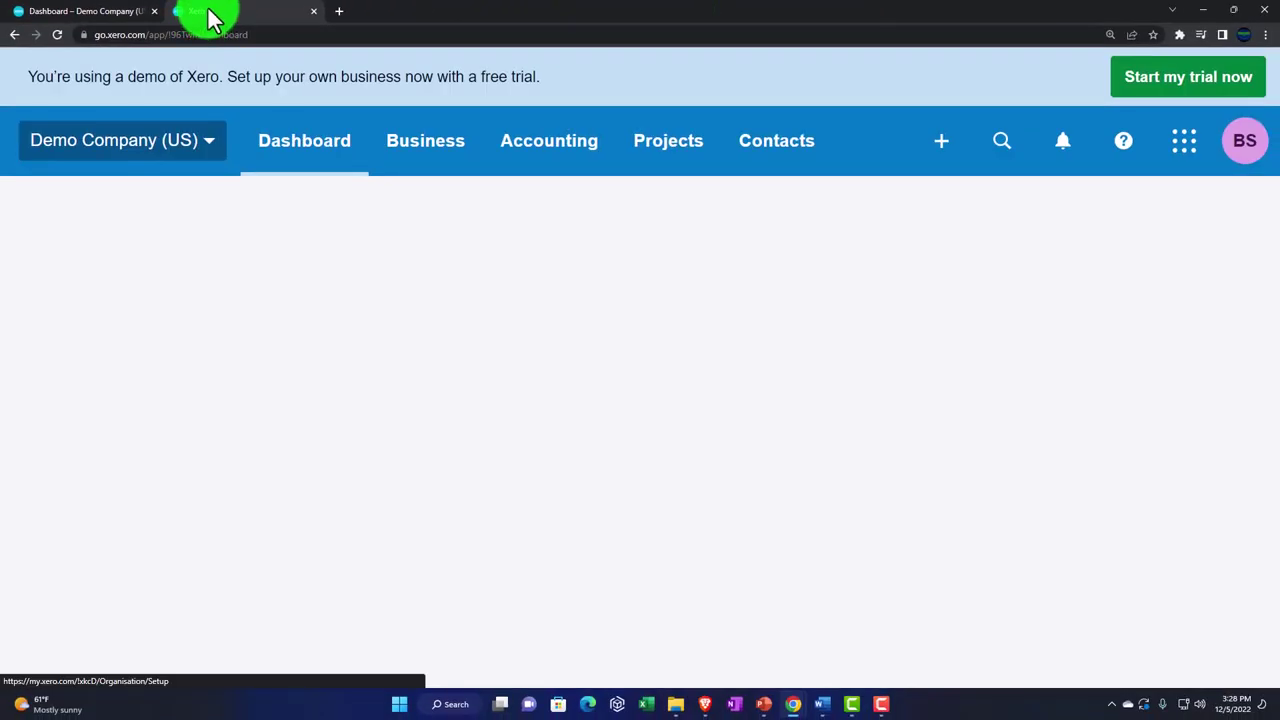
pyautogui.rightClick(210, 18)
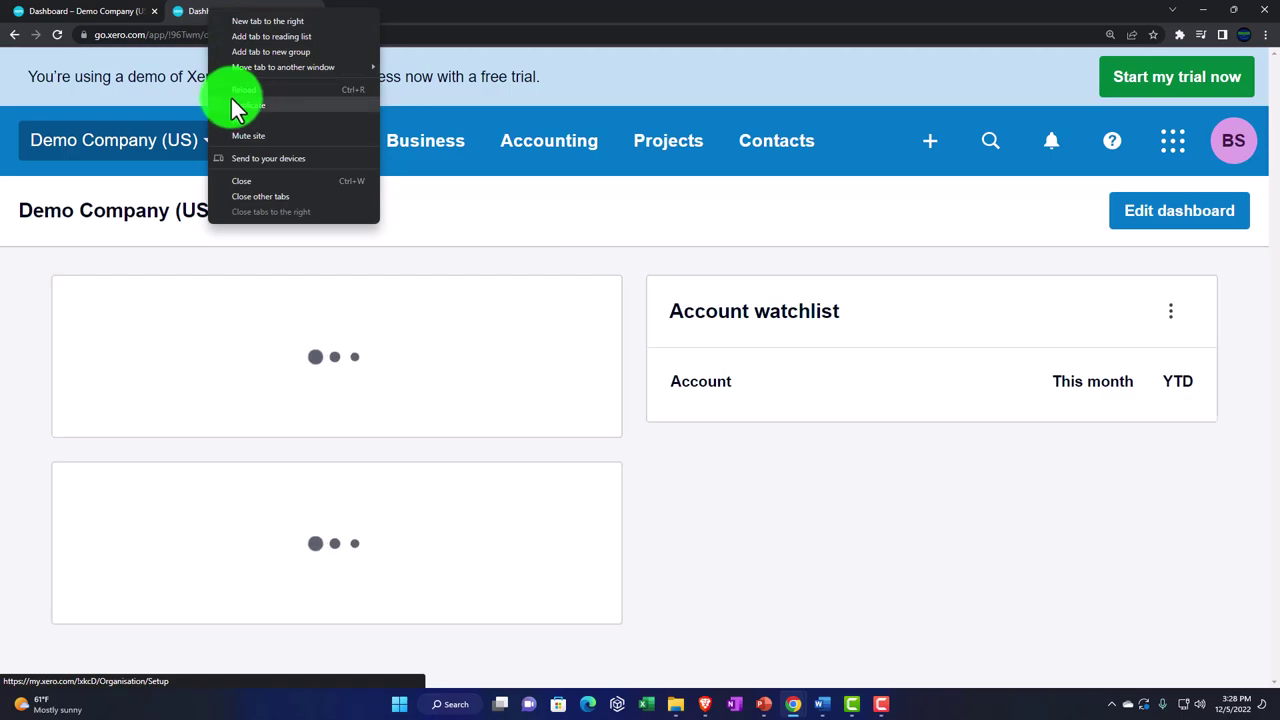
pyautogui.click(248, 105)
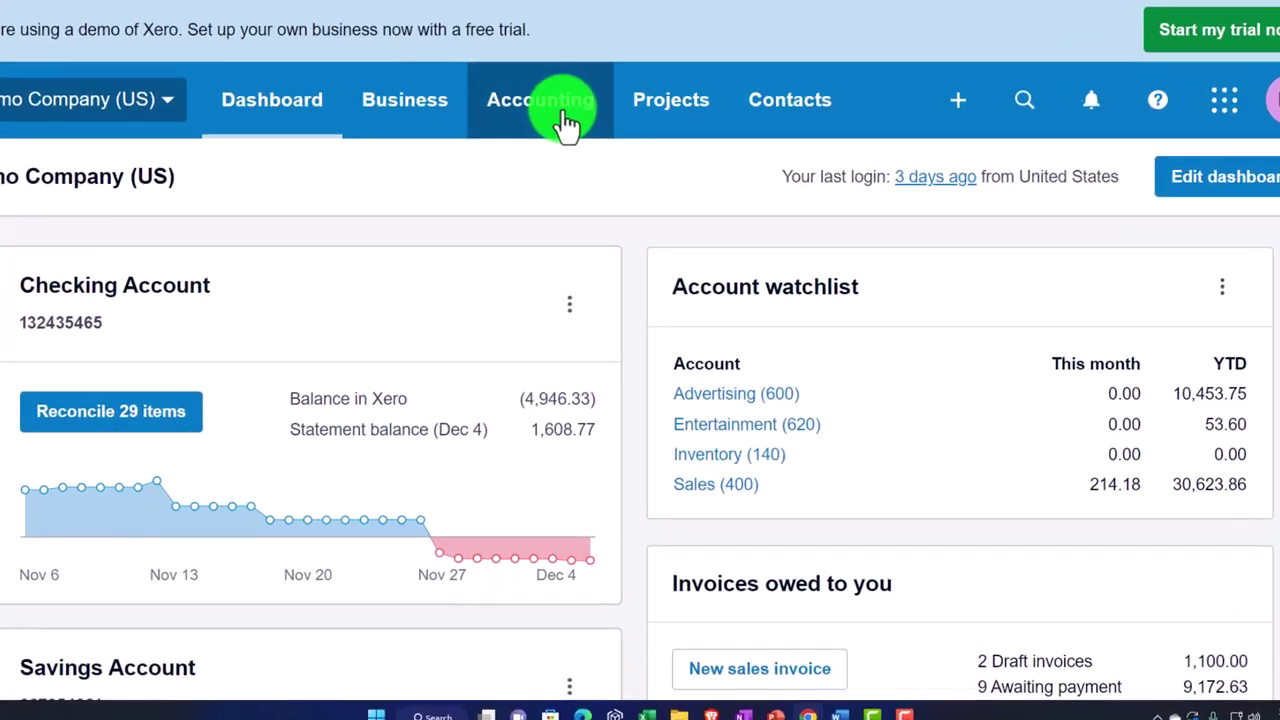
# Step: Open the Balance Sheet report in the second browser tab and the Income Statement (Profit and Loss) in the third
pyautogui.click(566, 153)
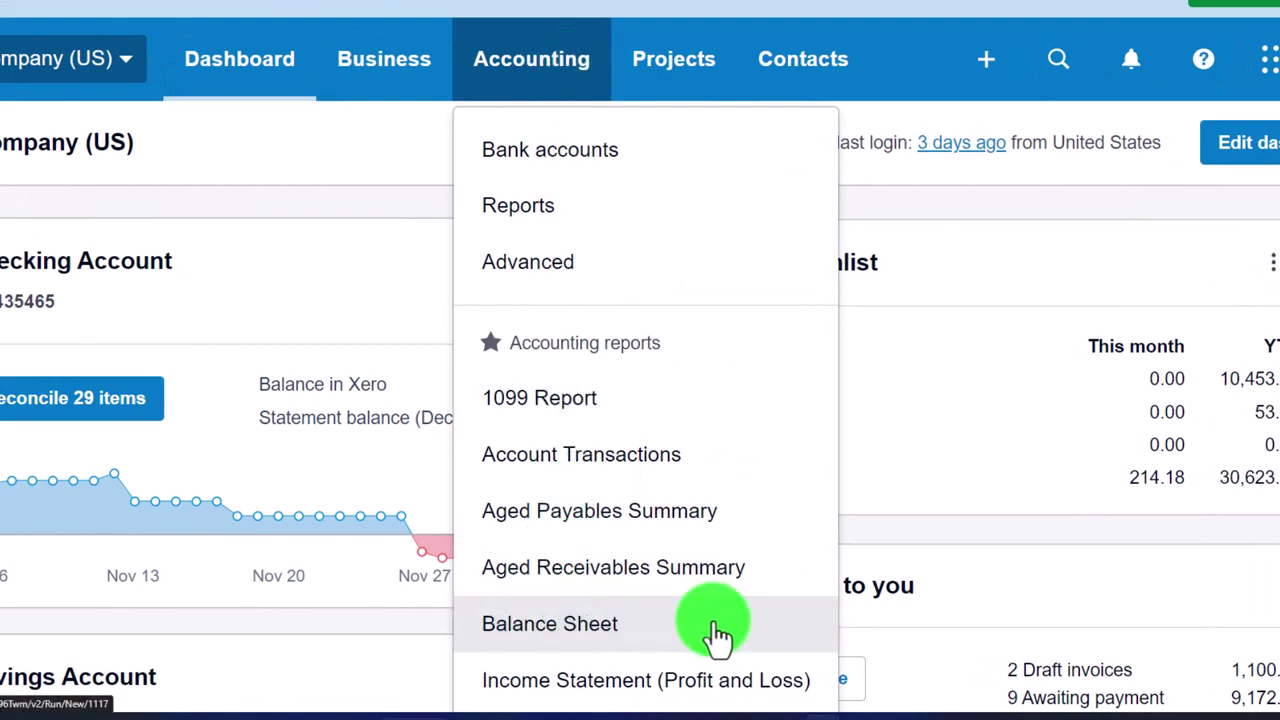
pyautogui.click(718, 632)
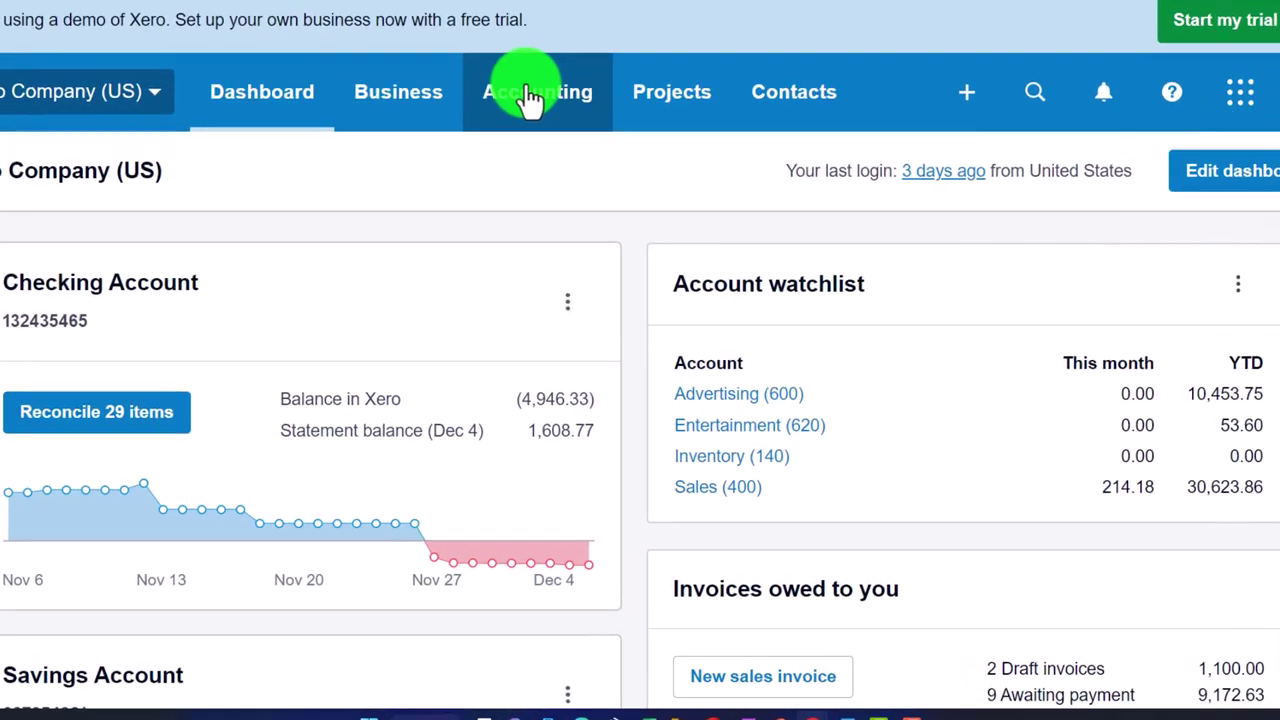
pyautogui.click(542, 145)
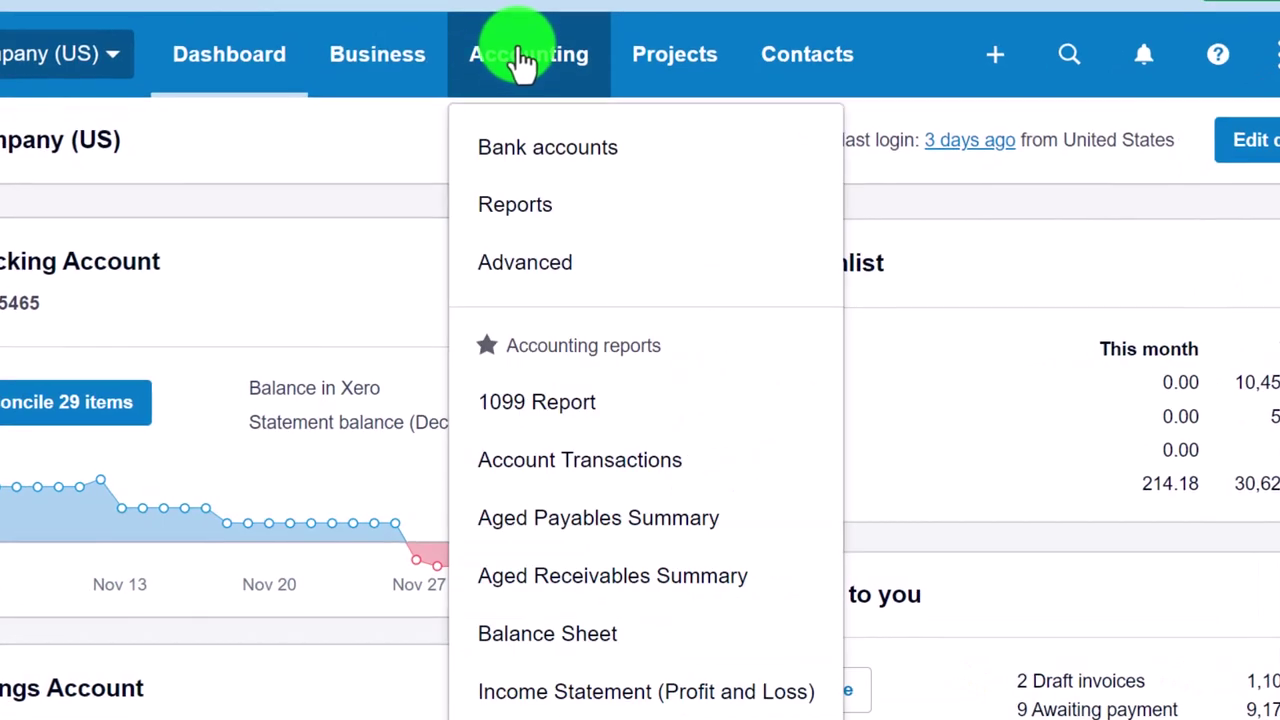
pyautogui.click(687, 700)
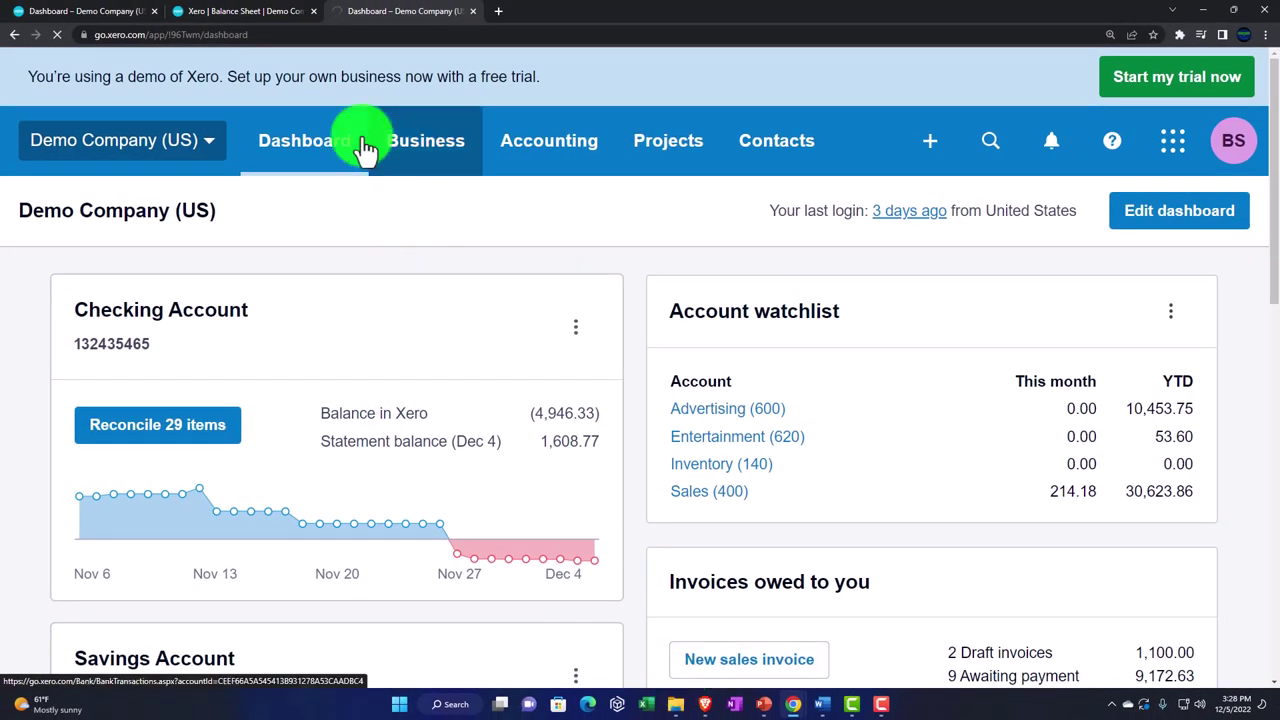
# Step: Set the Balance Sheet report to the custom date Dec 31, 2022 and update it
pyautogui.click(266, 11)
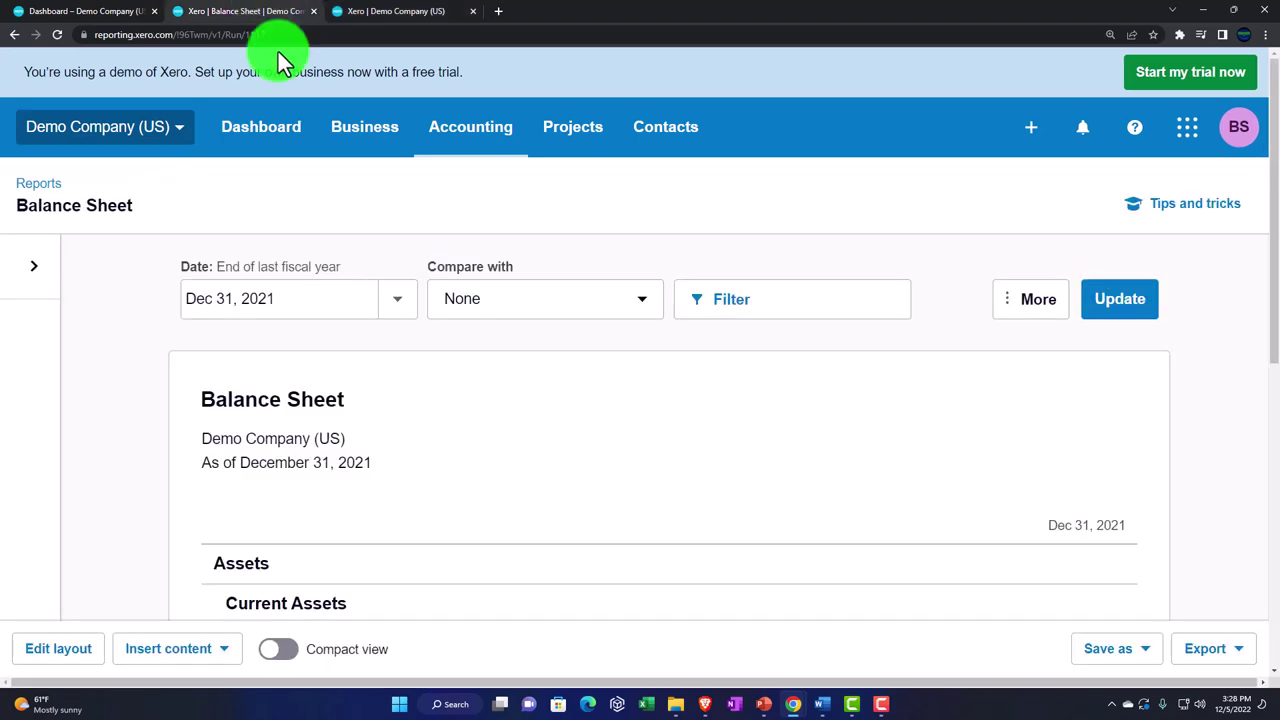
pyautogui.click(397, 298)
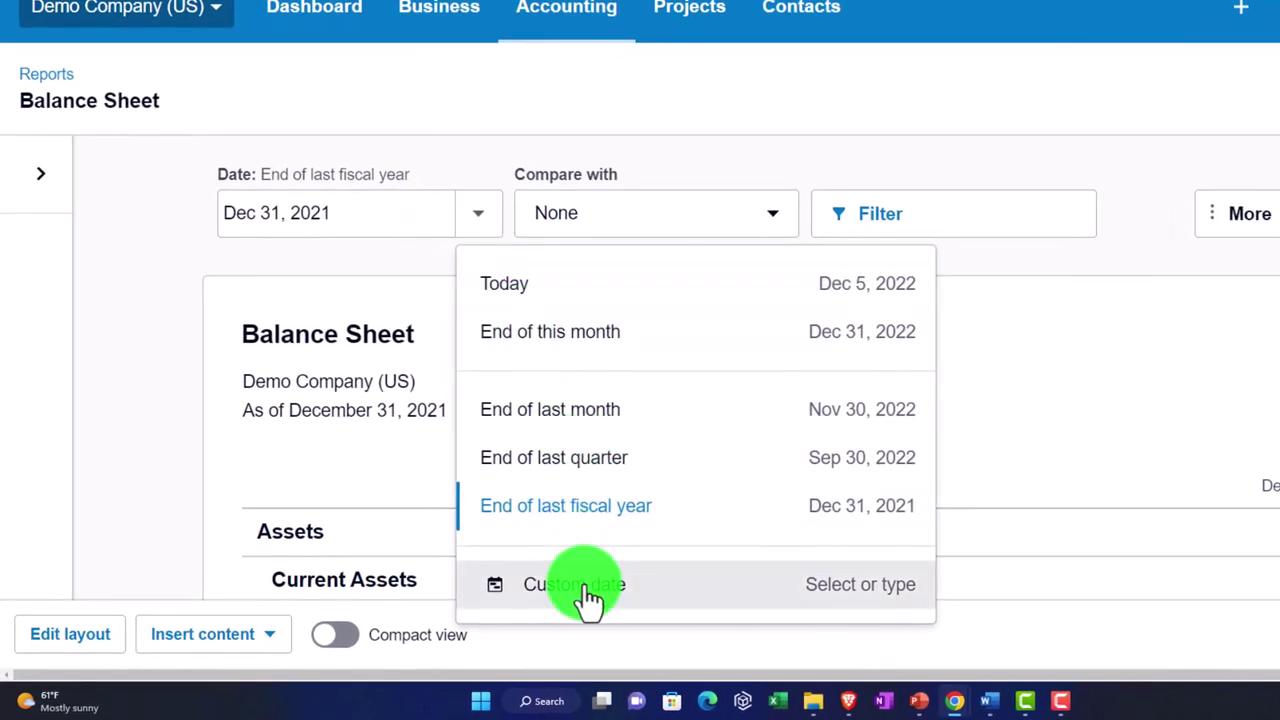
pyautogui.click(588, 596)
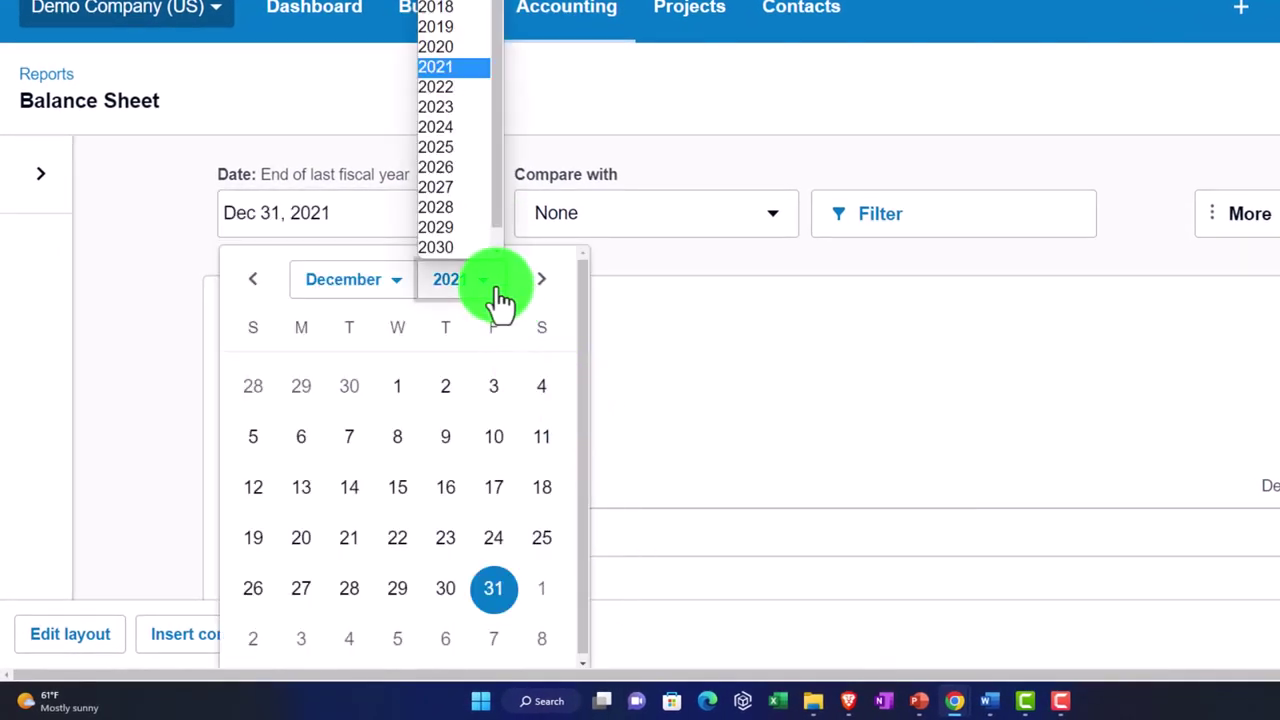
pyautogui.click(443, 92)
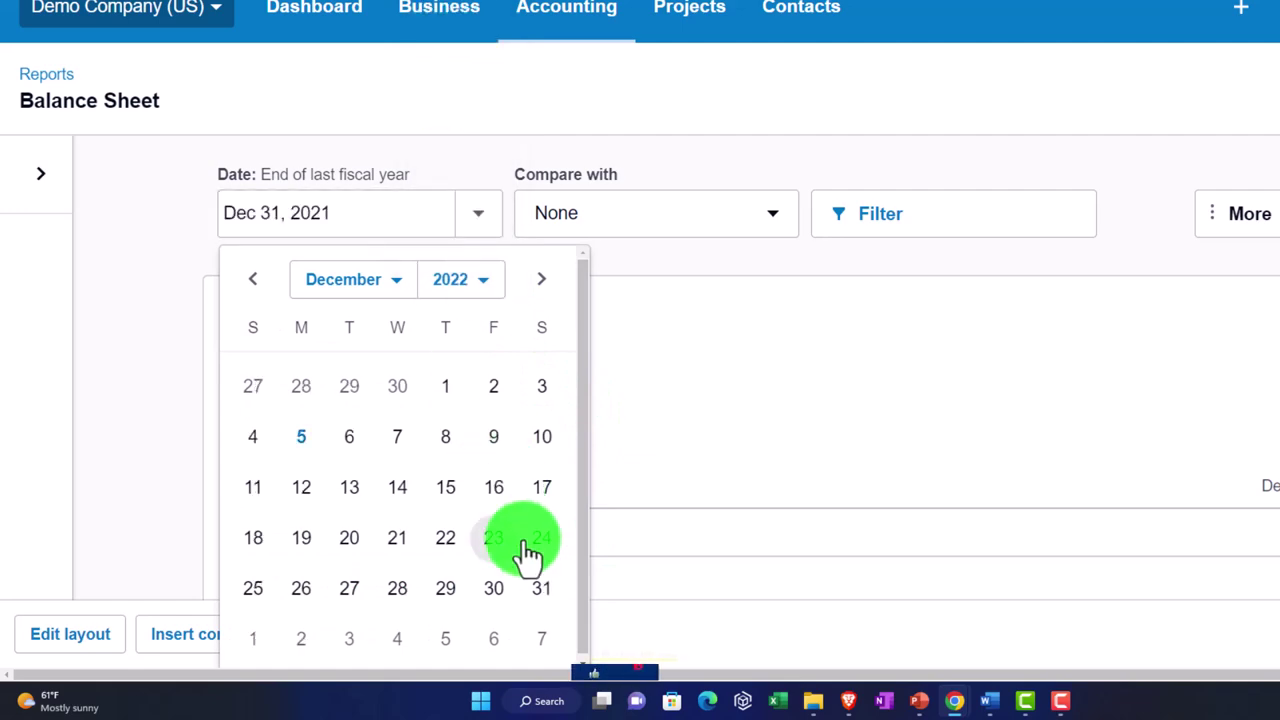
pyautogui.click(550, 592)
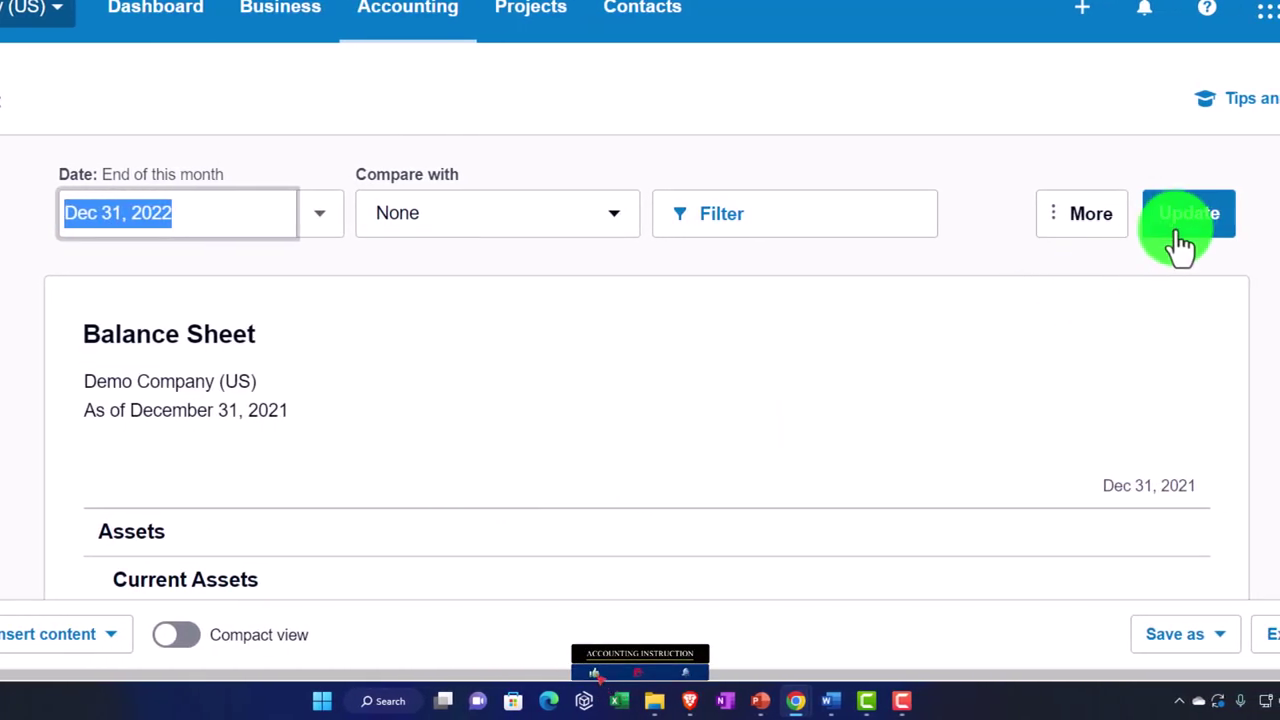
pyautogui.click(1180, 240)
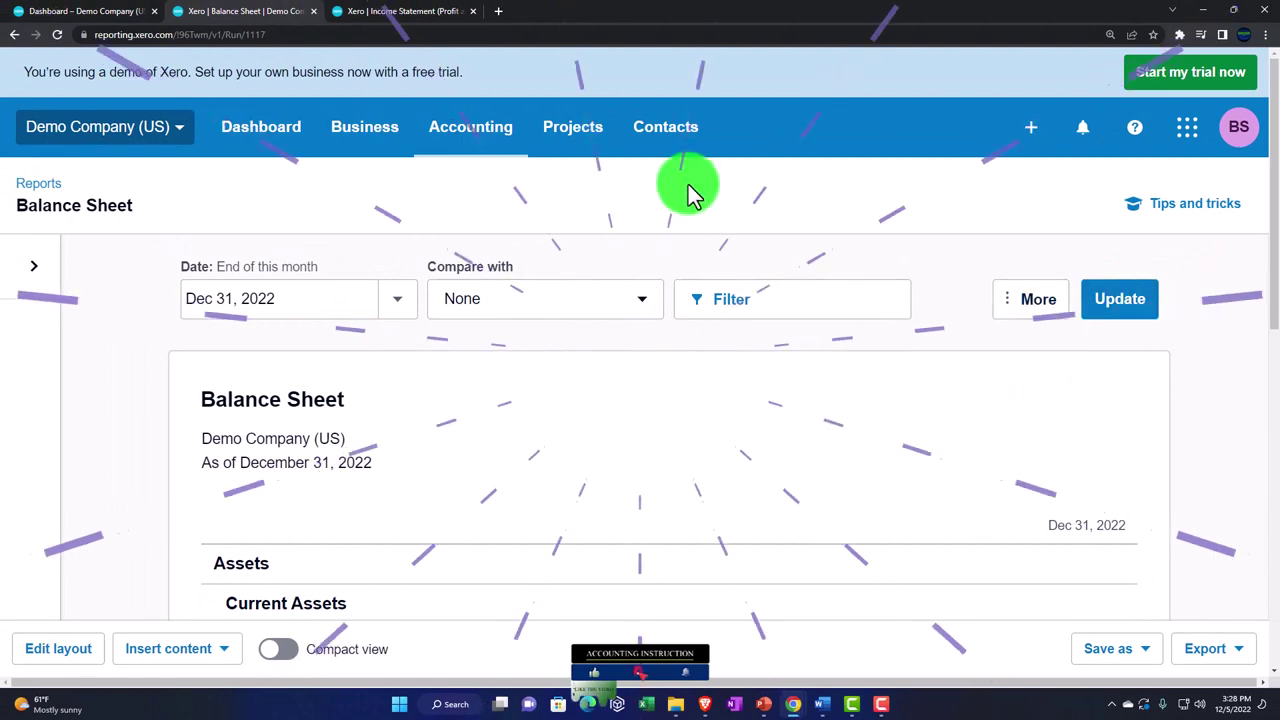
# Step: Return to the dashboard tab and review the transaction types offered for creation, including Receive money
pyautogui.click(93, 14)
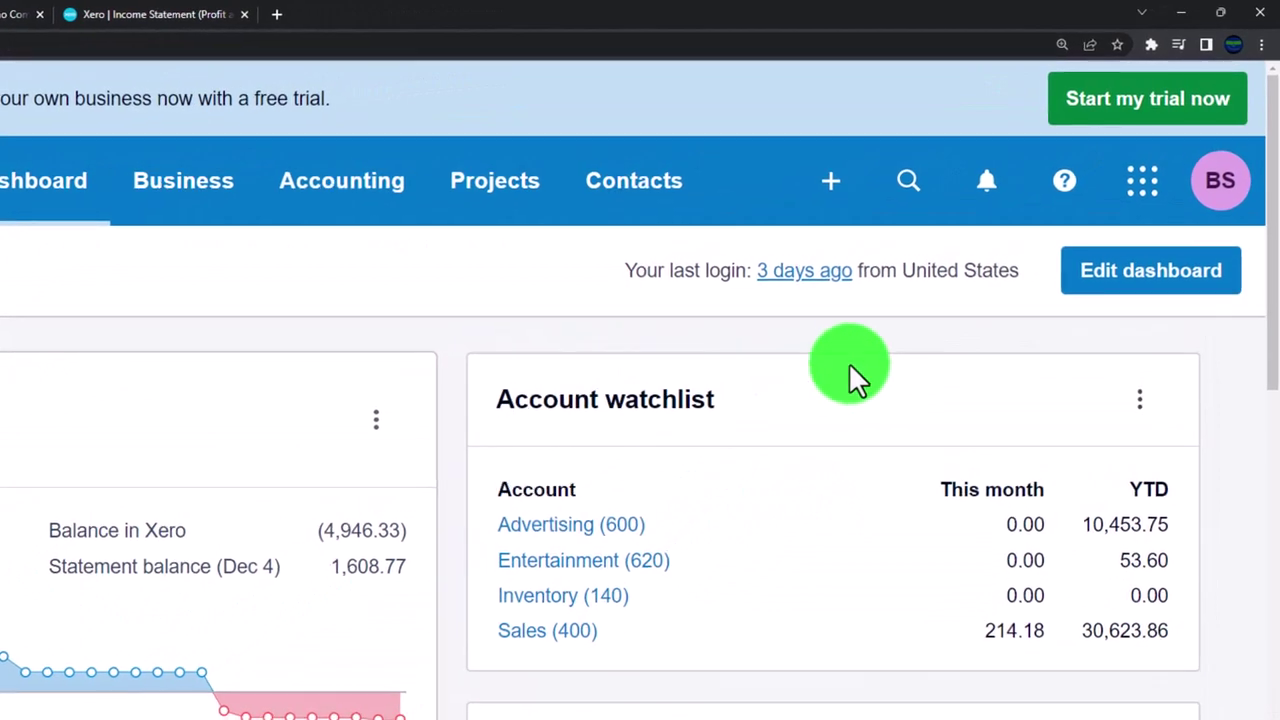
pyautogui.click(831, 190)
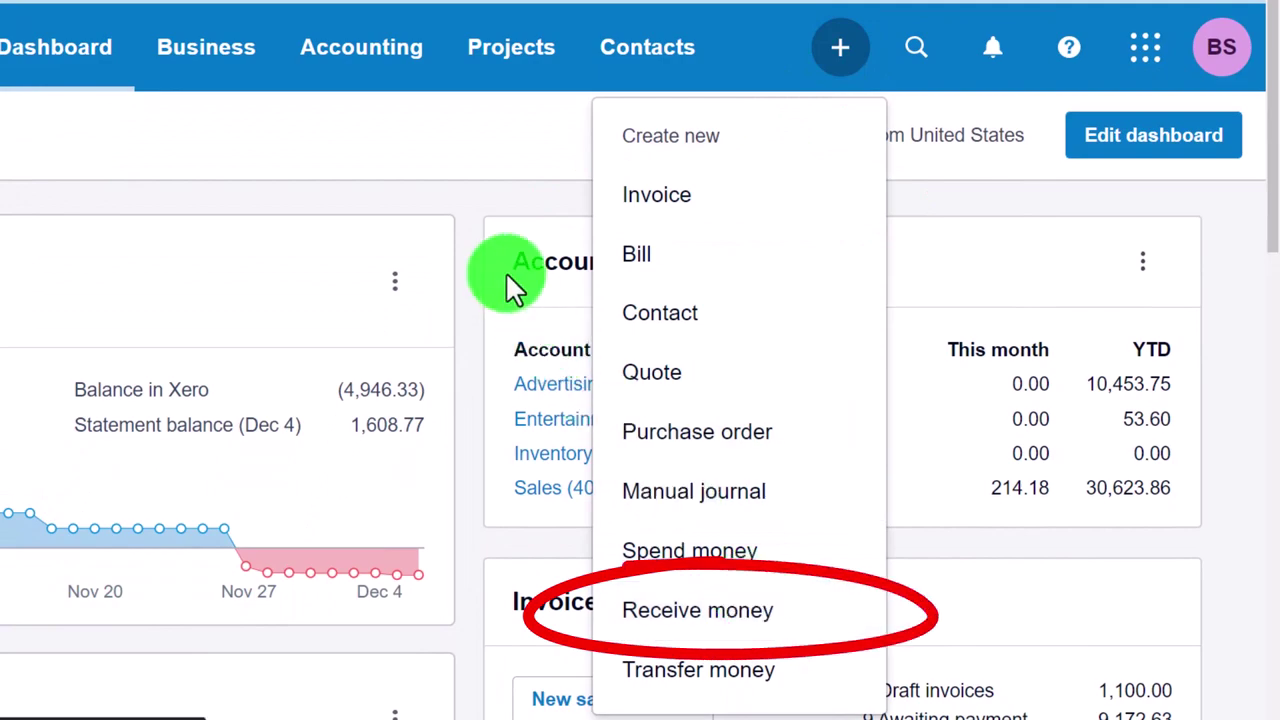
pyautogui.click(468, 197)
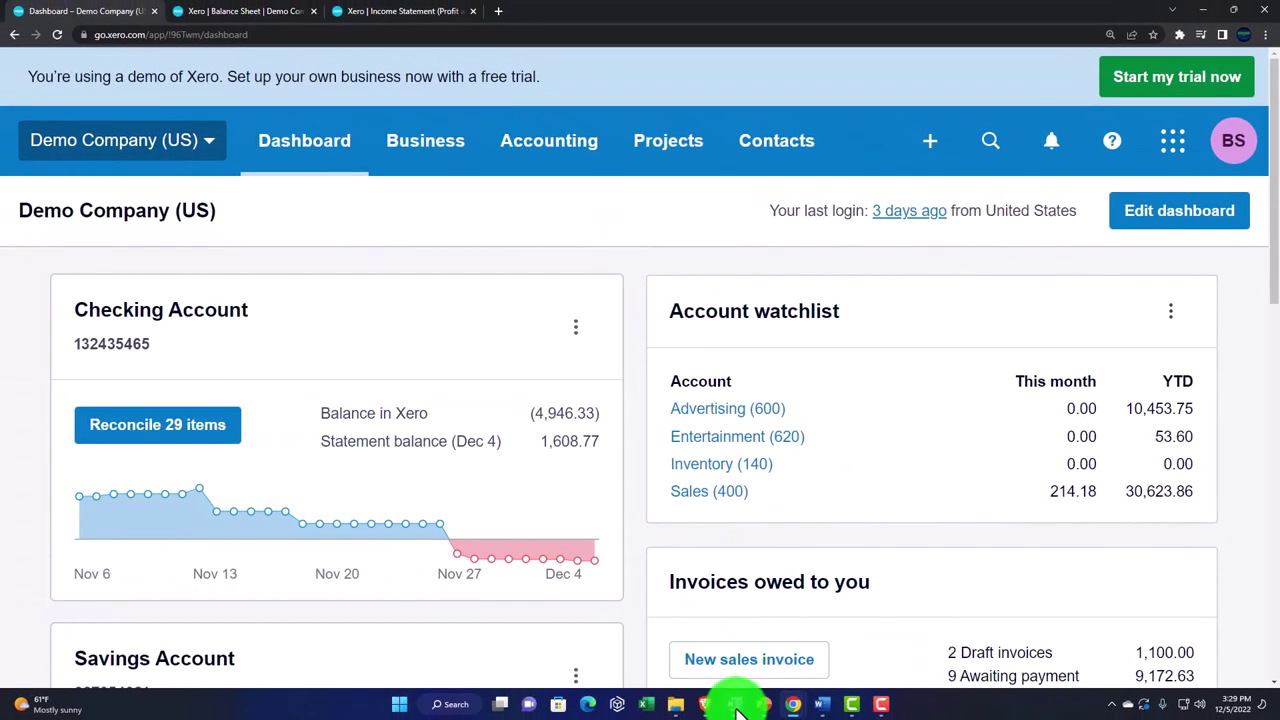
# Step: Switch to OneNote and examine Create Sales Receipts in the customer cycle of the flowchart, and return to Xero
pyautogui.click(735, 705)
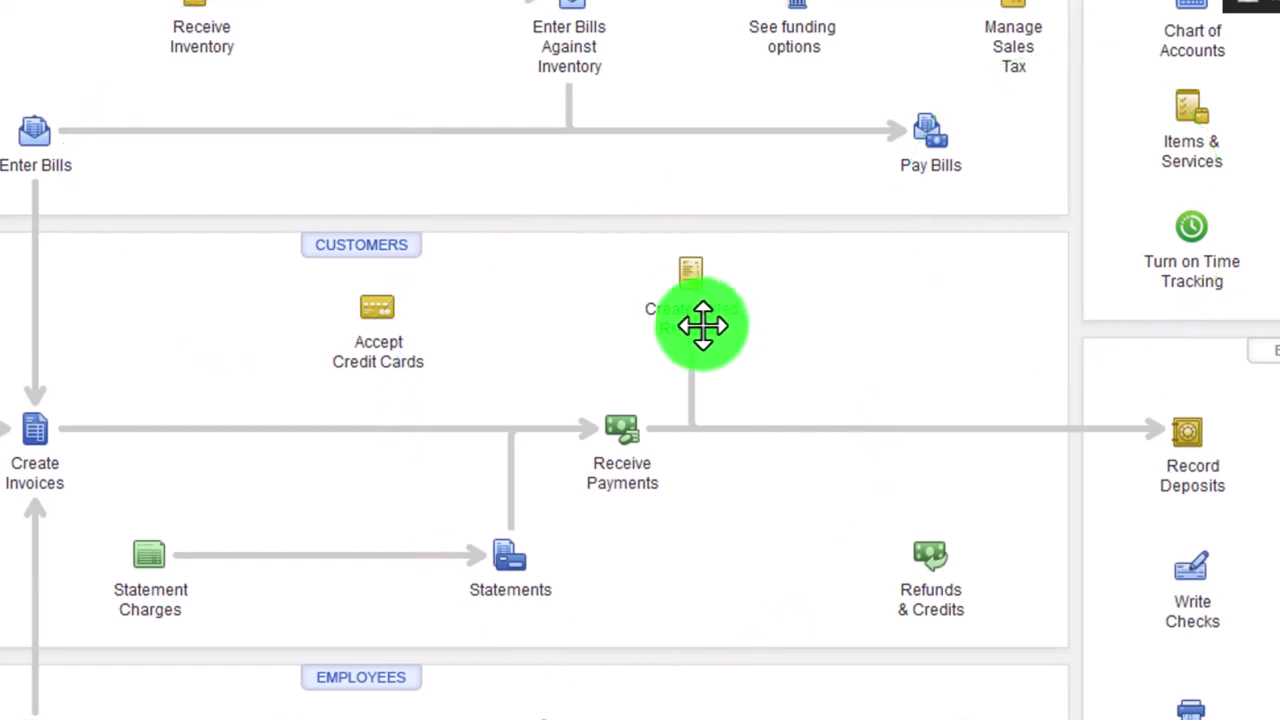
pyautogui.click(702, 360)
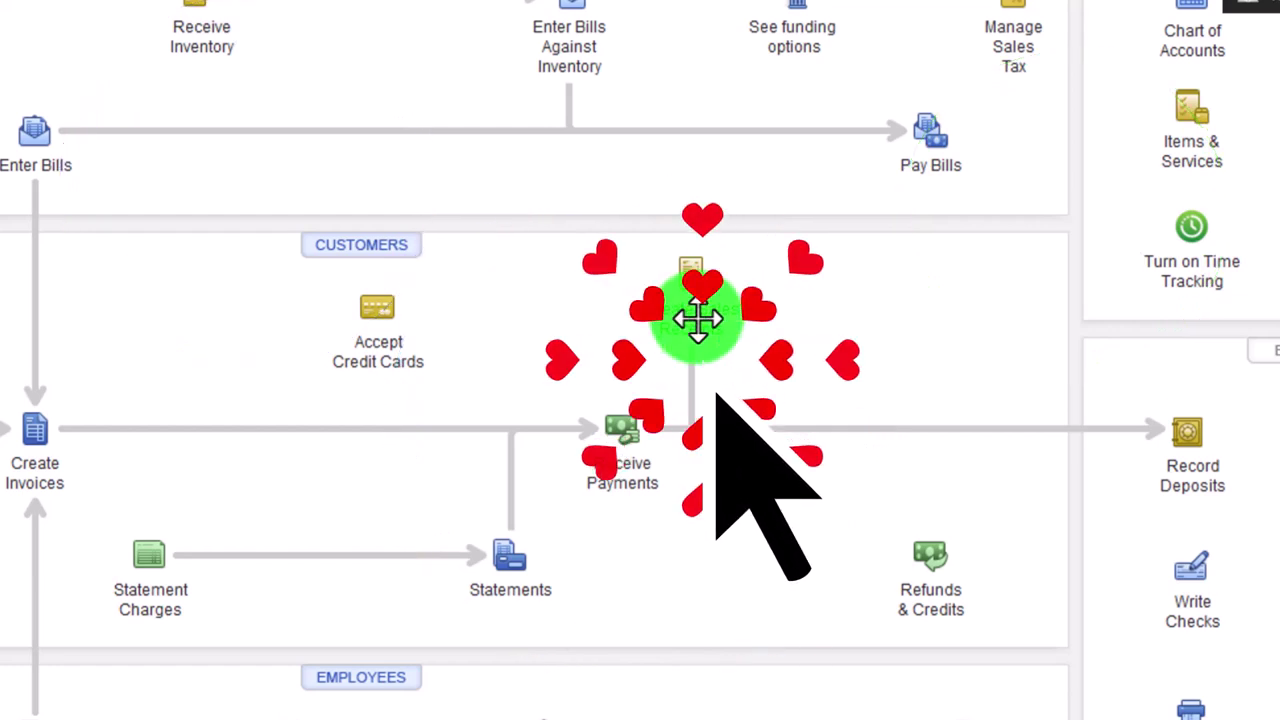
pyautogui.click(702, 360)
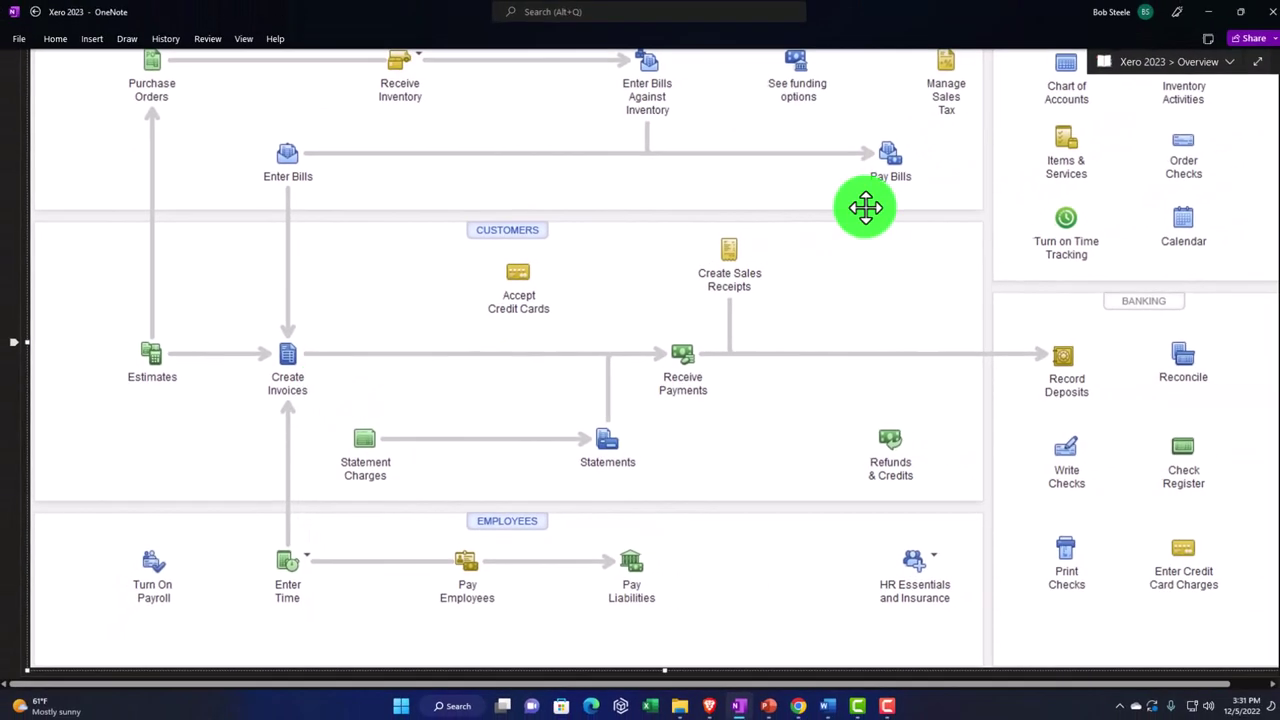
pyautogui.click(1199, 17)
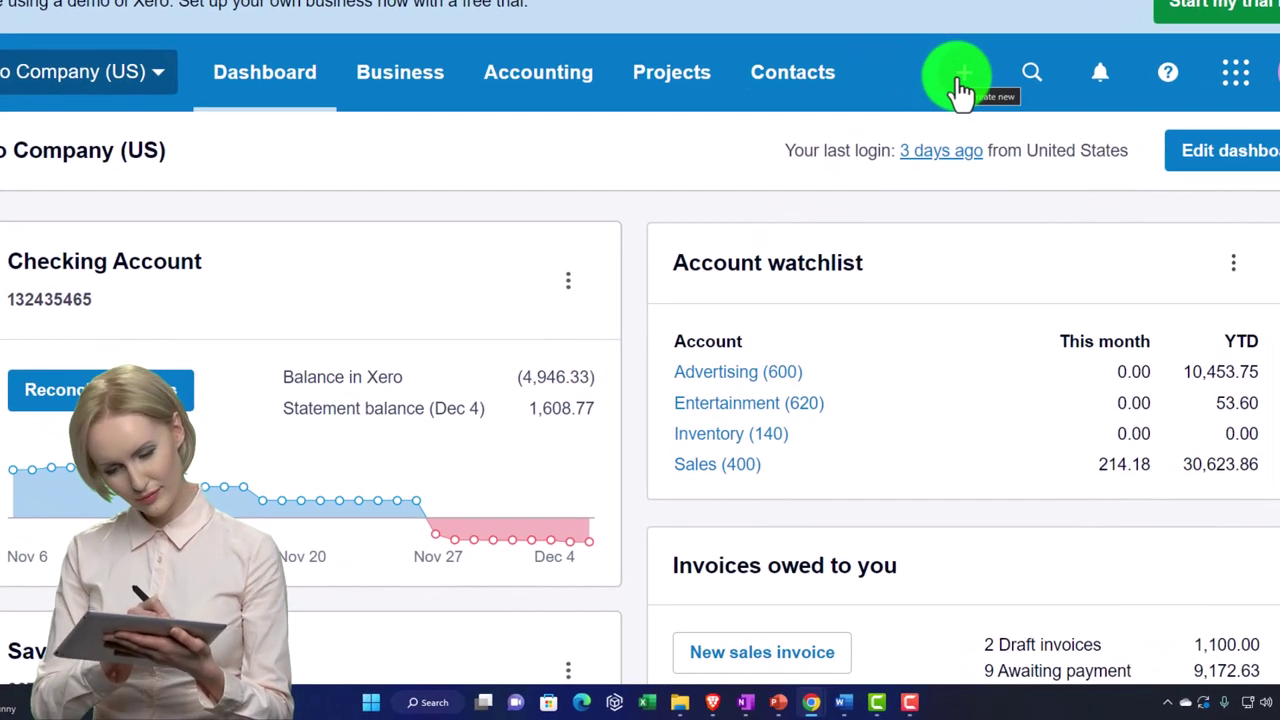
# Step: Start a new Receive Money transaction for the Checking Account, received as a Direct Payment
pyautogui.click(960, 80)
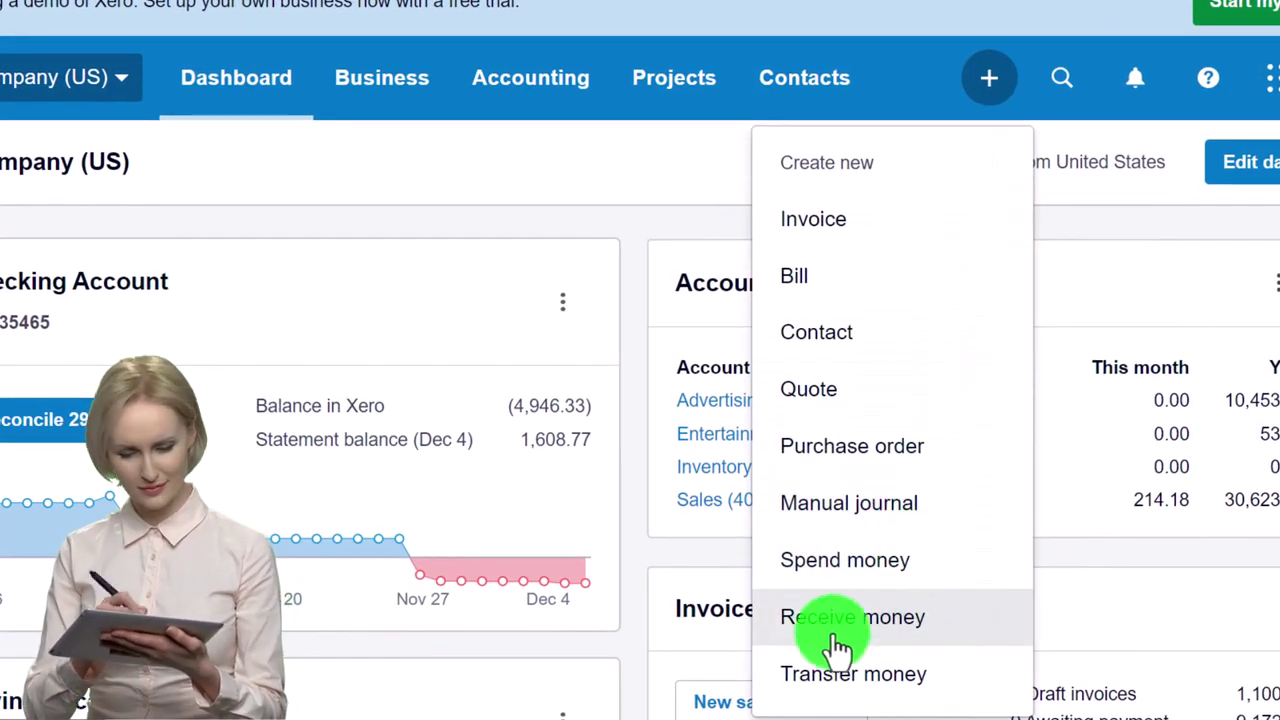
pyautogui.click(853, 640)
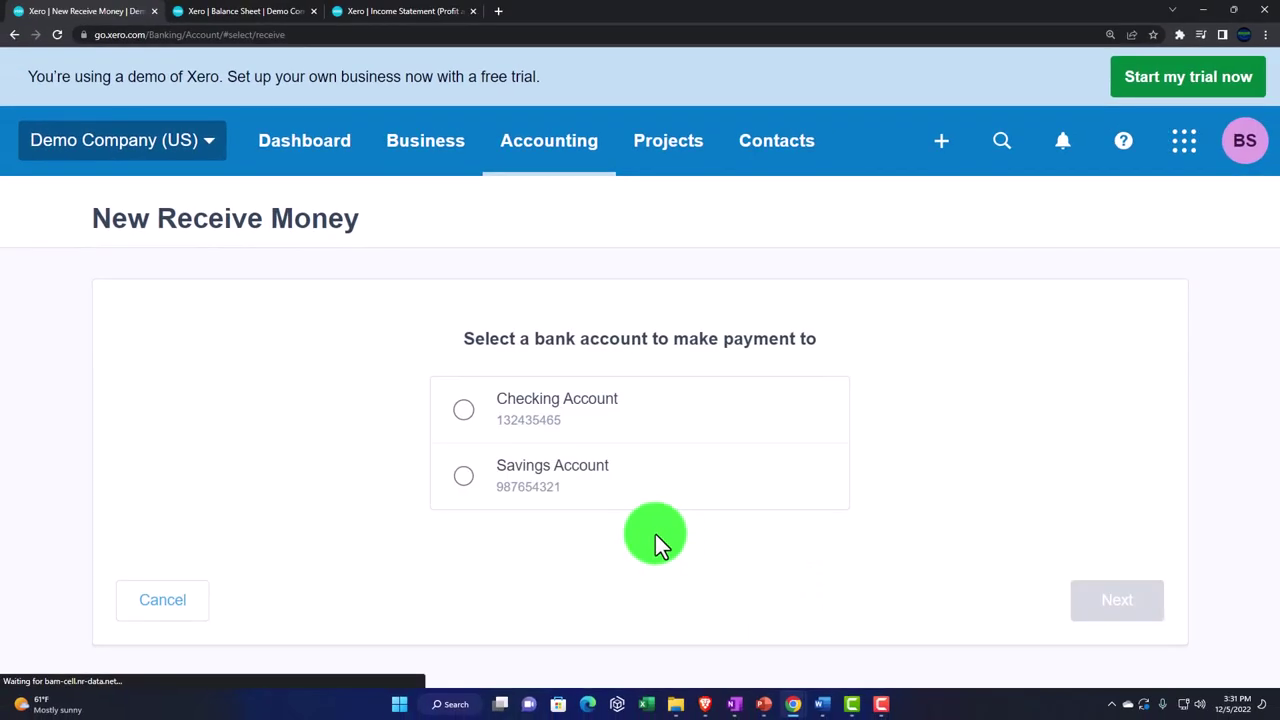
pyautogui.click(460, 418)
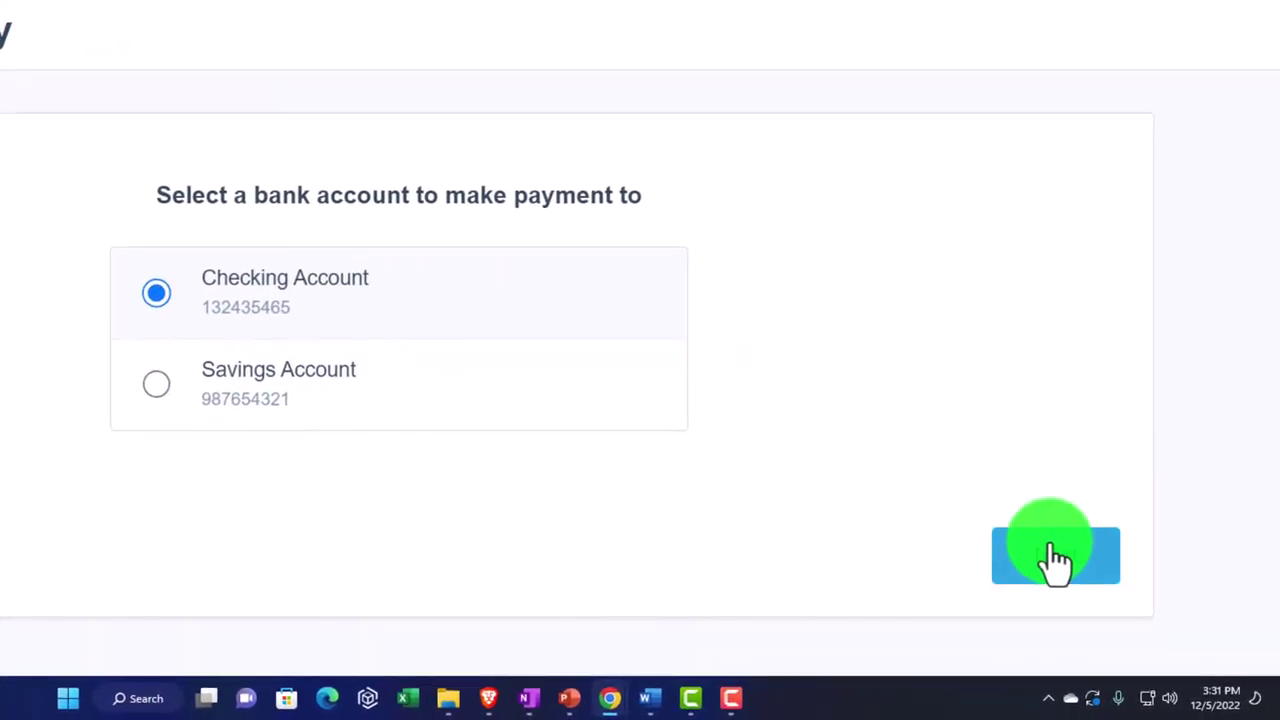
pyautogui.click(1063, 558)
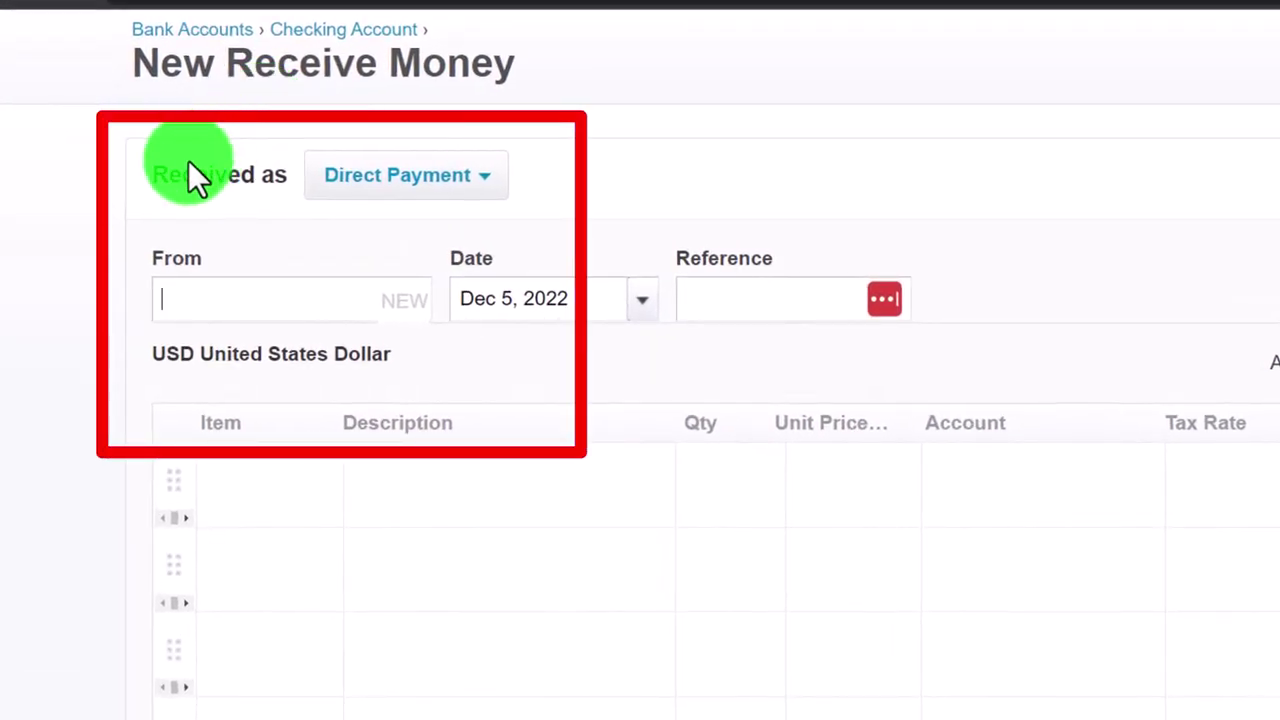
pyautogui.click(480, 195)
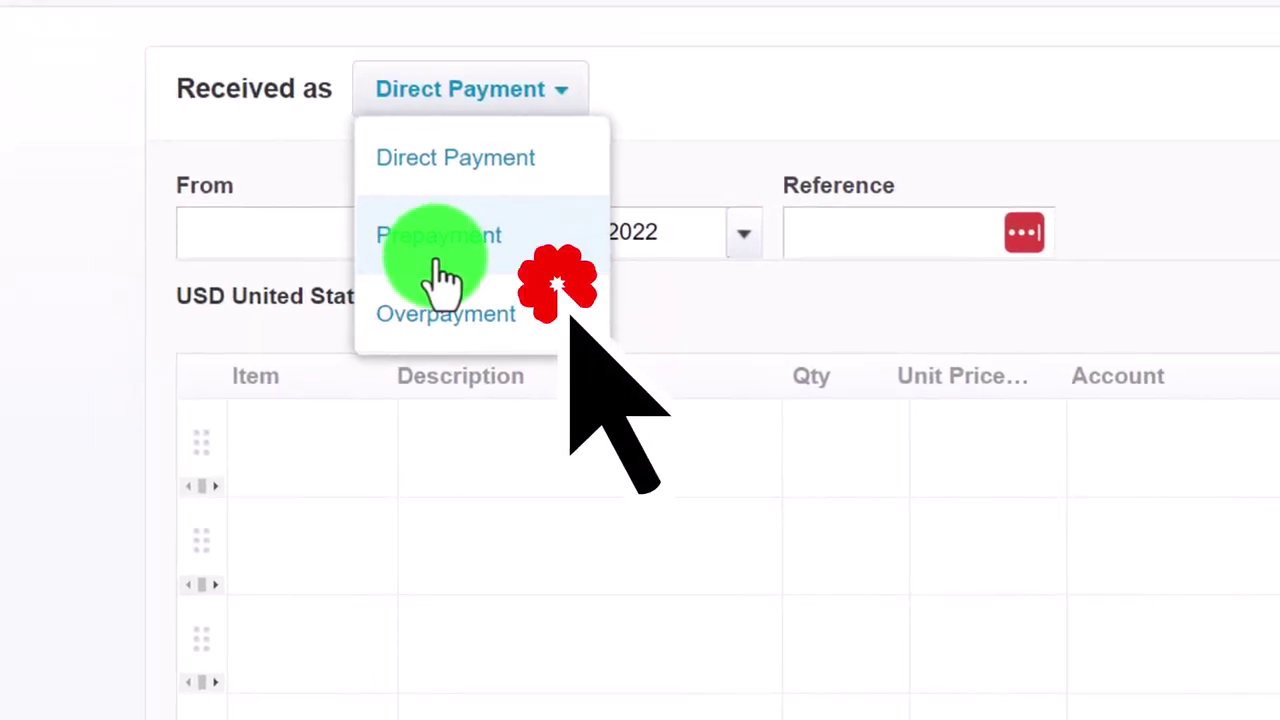
pyautogui.click(424, 168)
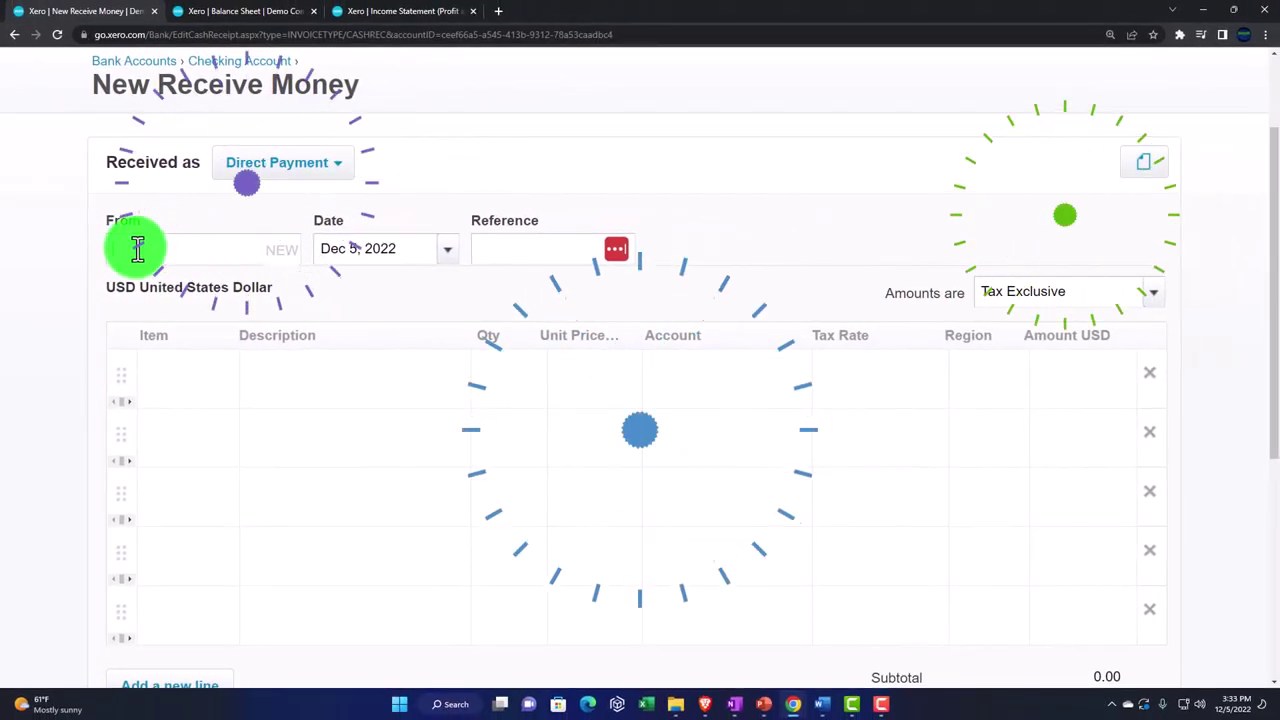
# Step: Enter AAA as the contact the money is received from
pyautogui.write('AA')
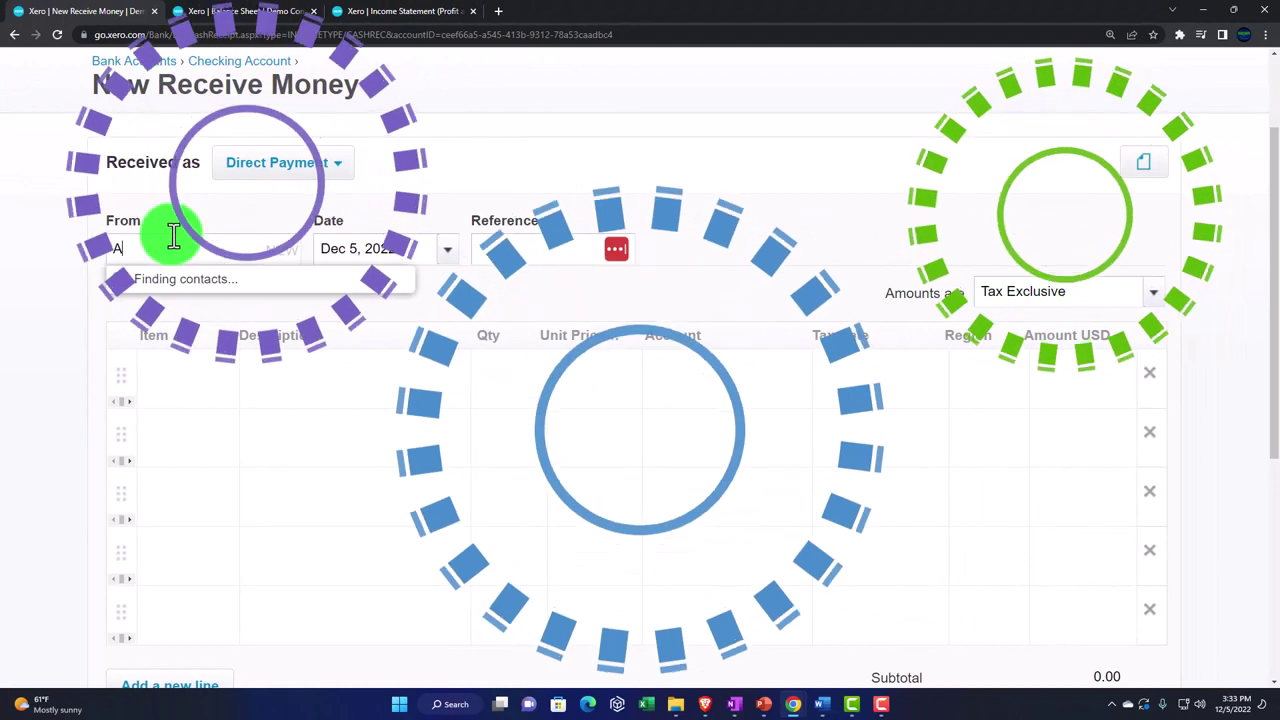
pyautogui.write('A')
pyautogui.press('Tab')
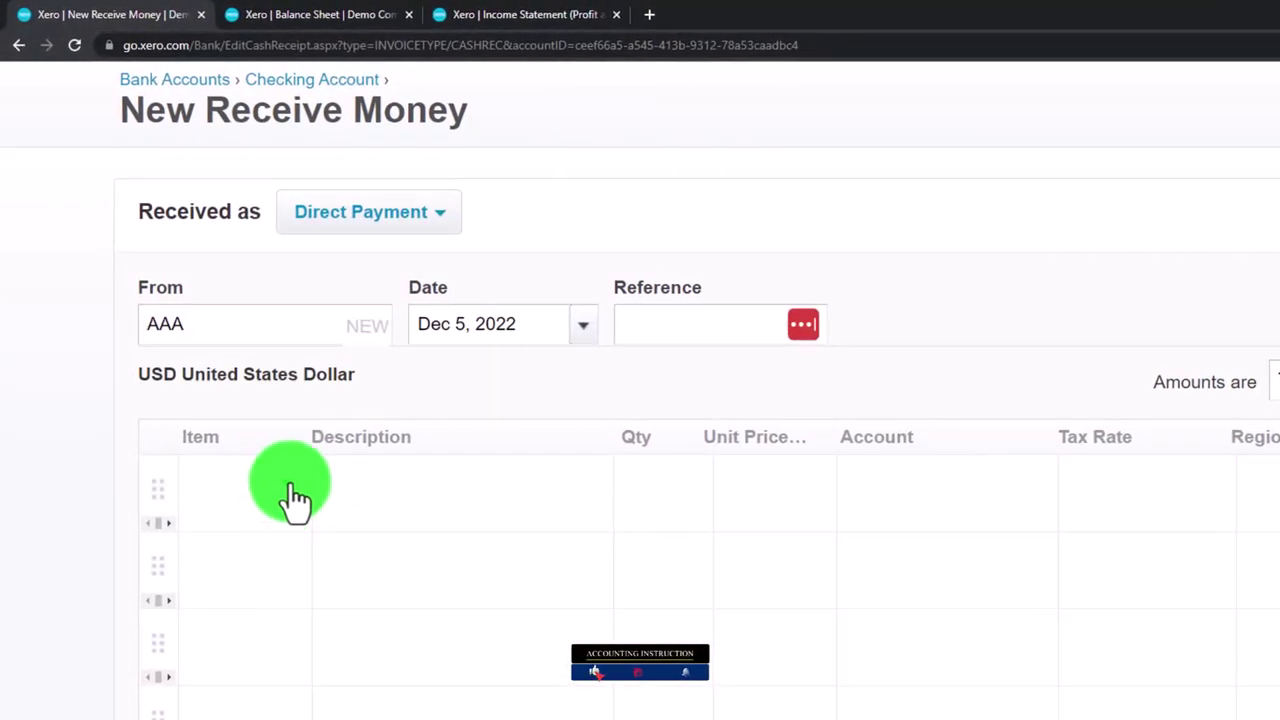
# Step: Start a new item from the first line and set both its code and name to Service Item 1
pyautogui.click(295, 500)
pyautogui.click(250, 108)
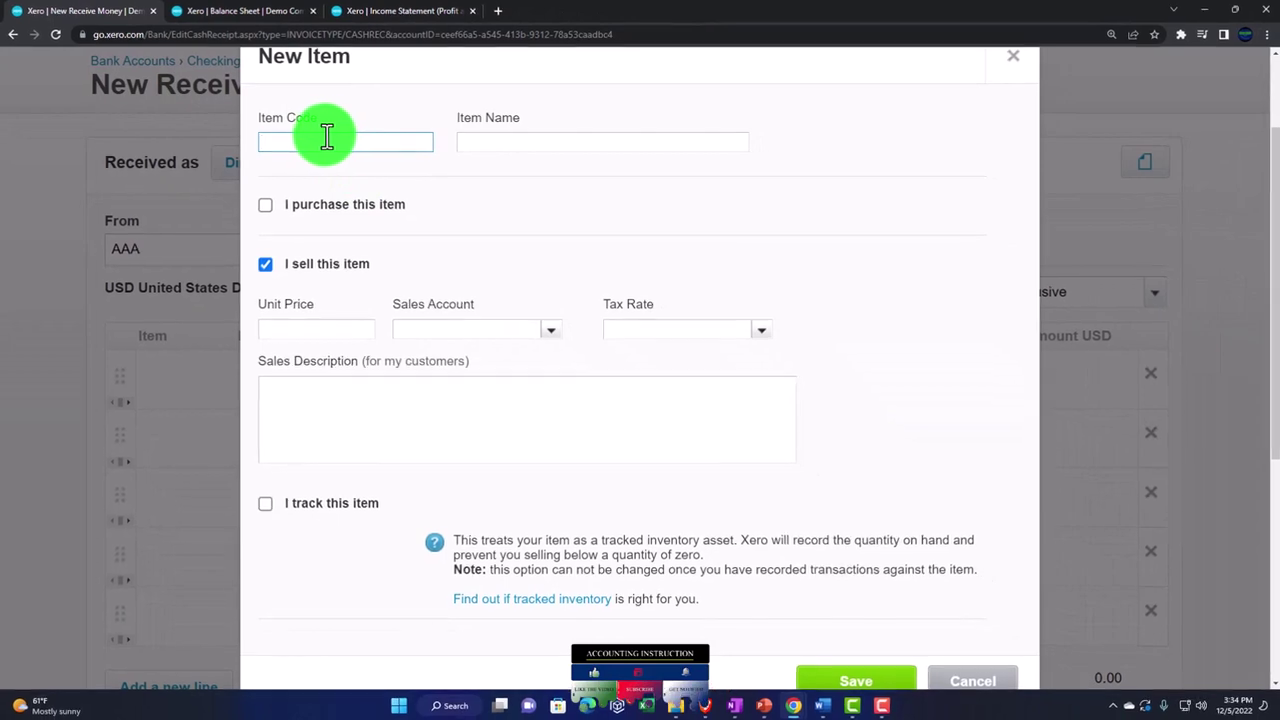
pyautogui.write('Service ')
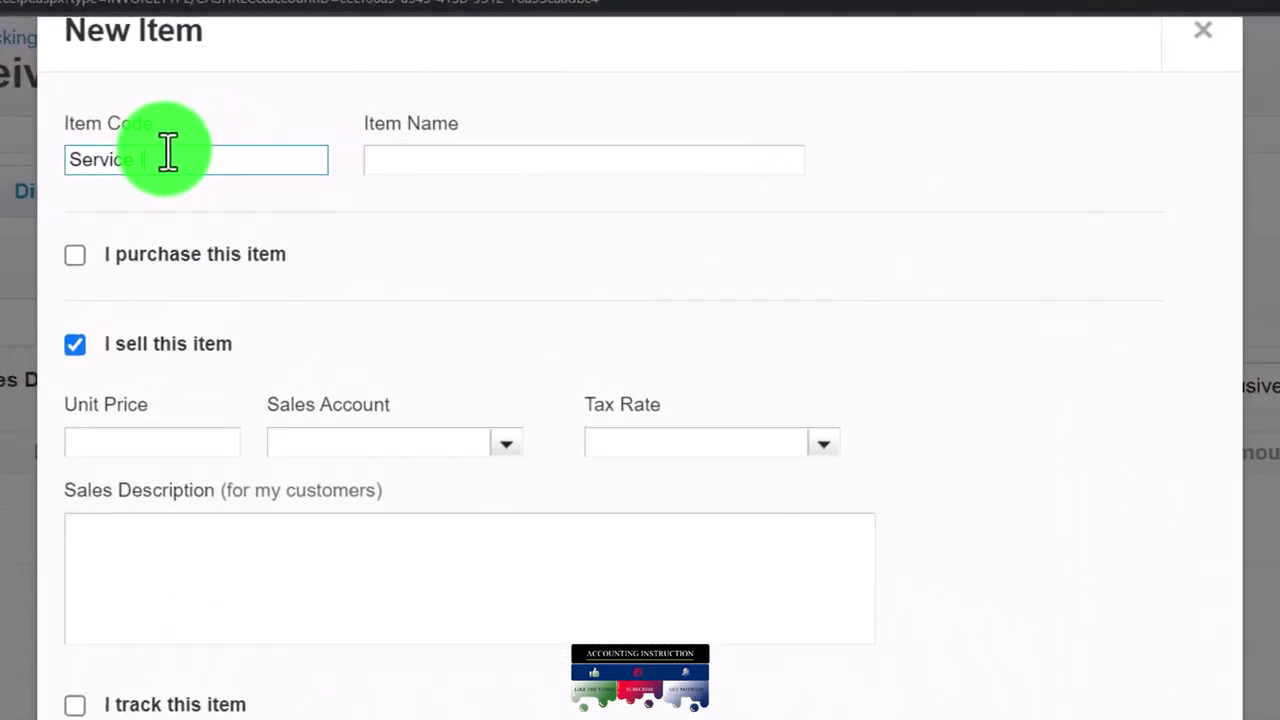
pyautogui.write('Item 1')
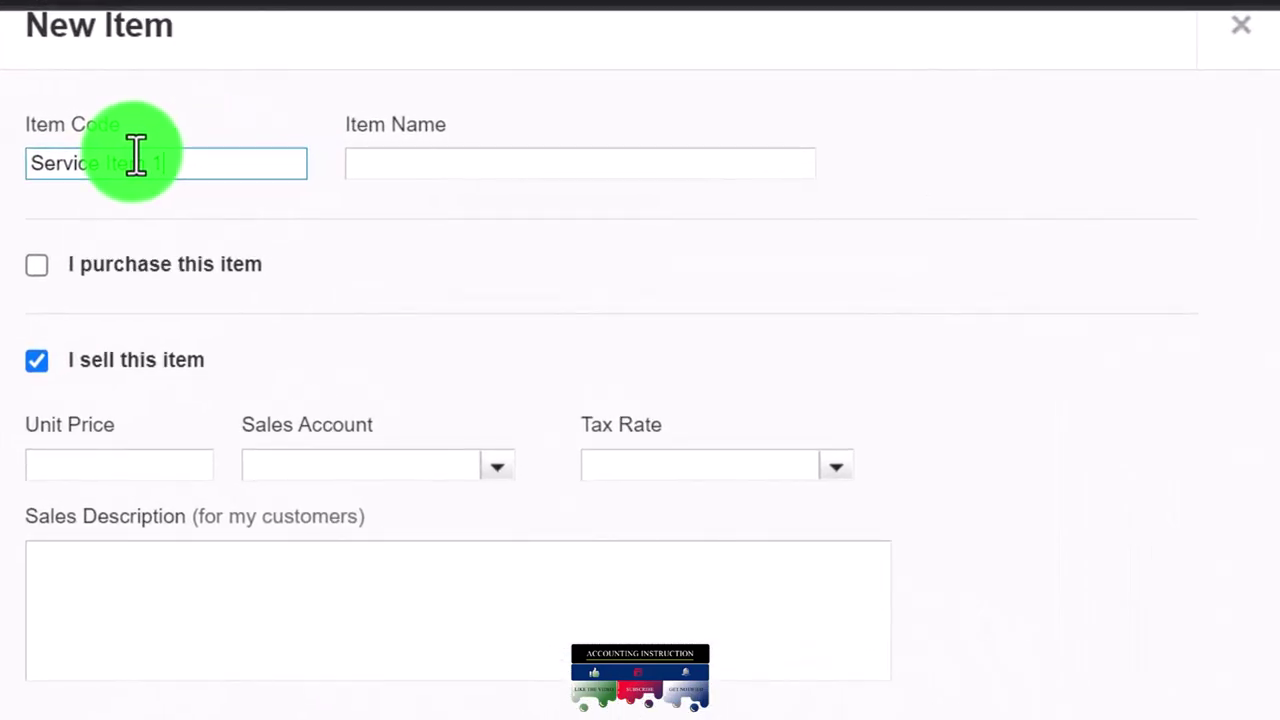
pyautogui.tripleClick(209, 165)
pyautogui.hotkey('ctrl', 'c')
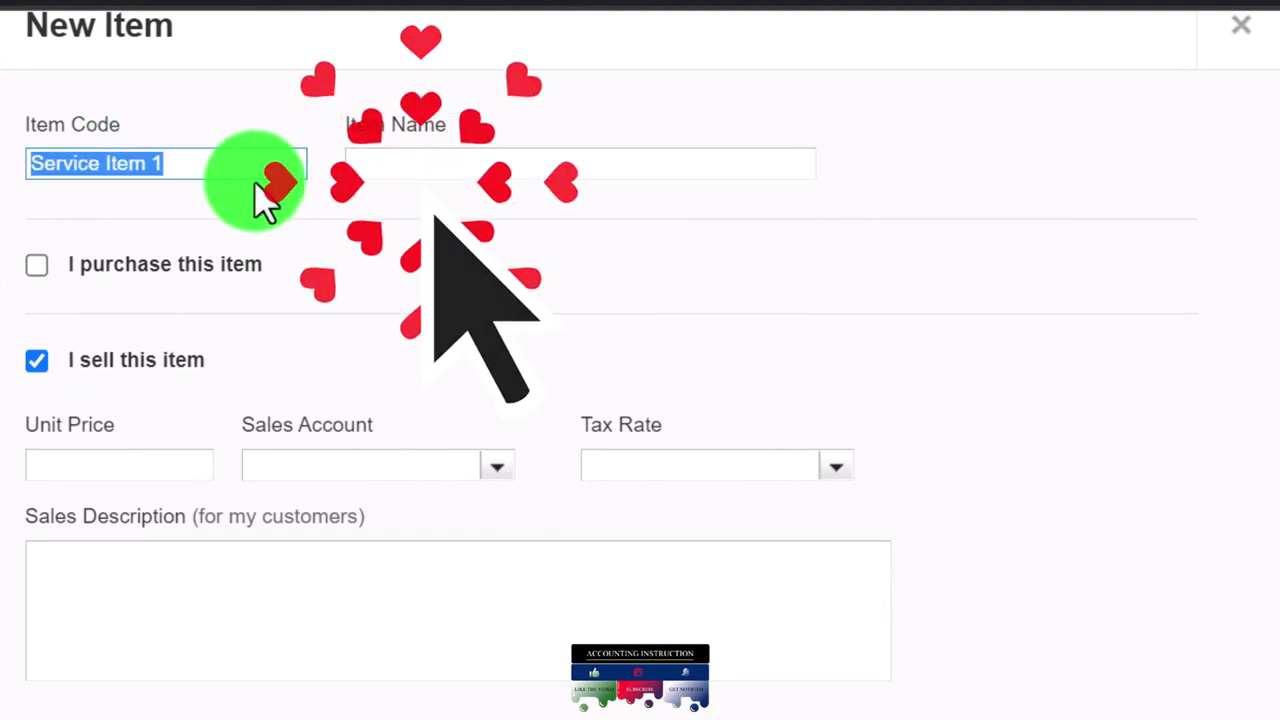
pyautogui.click(393, 162)
pyautogui.hotkey('ctrl', 'v')
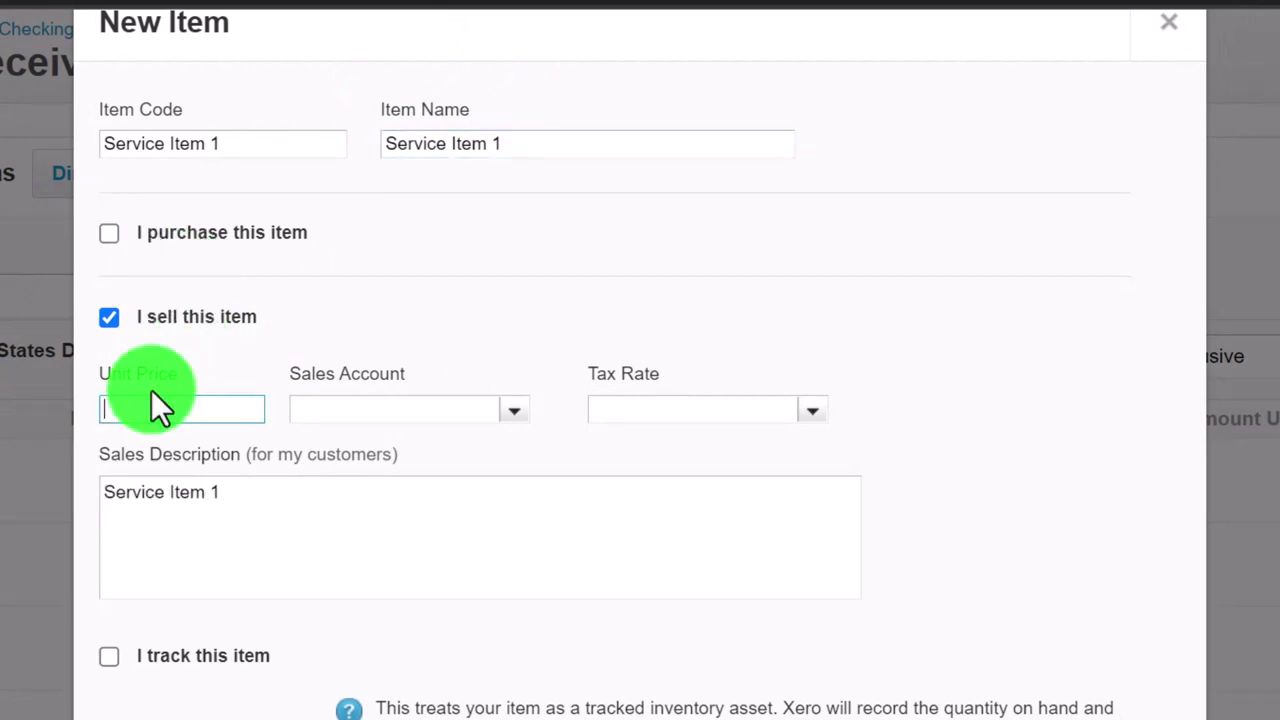
# Step: Set the item's unit price to 500, sales account to 400 - Sales and tax rate to Tax Exempt (0%), and save it
pyautogui.write('500')
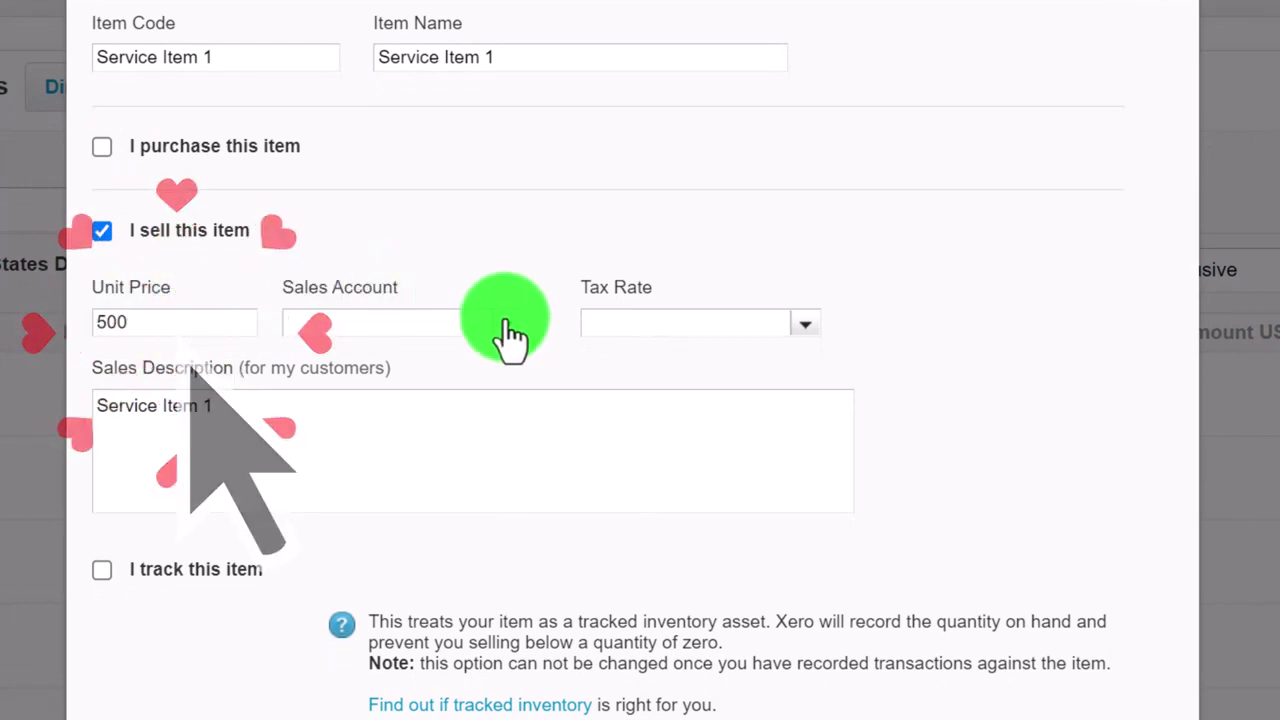
pyautogui.click(505, 325)
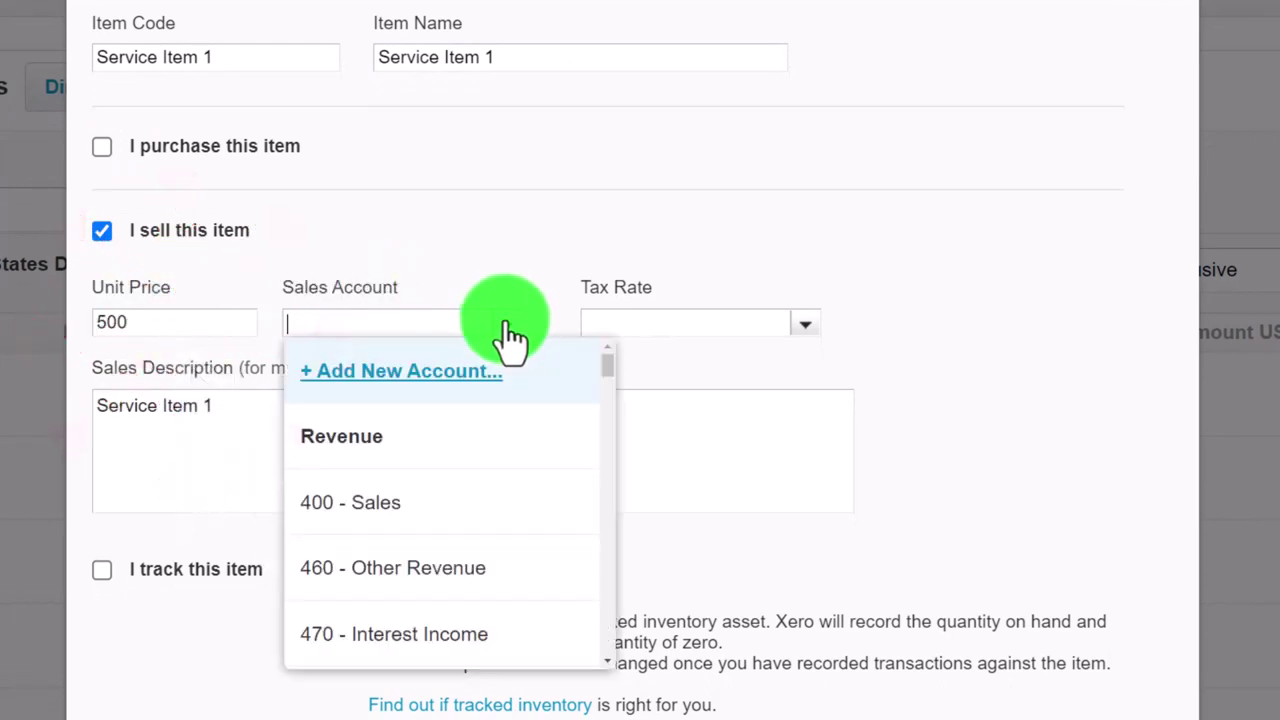
pyautogui.click(392, 537)
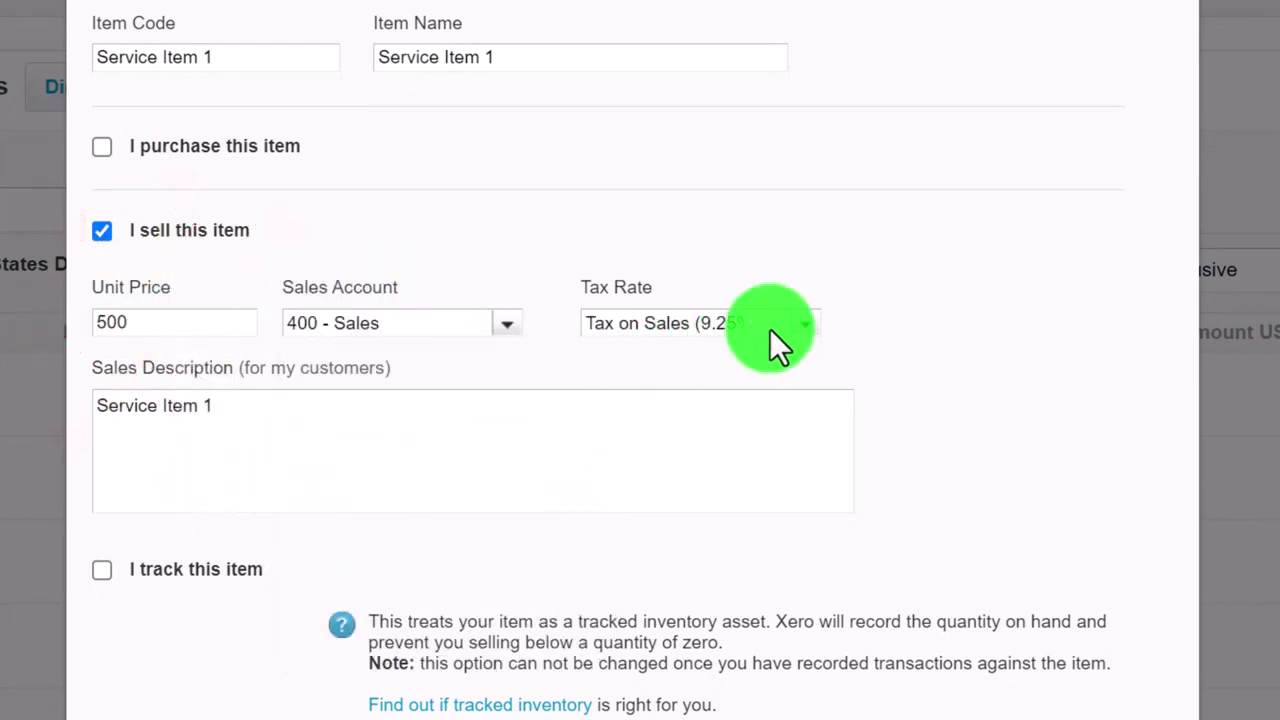
pyautogui.click(810, 335)
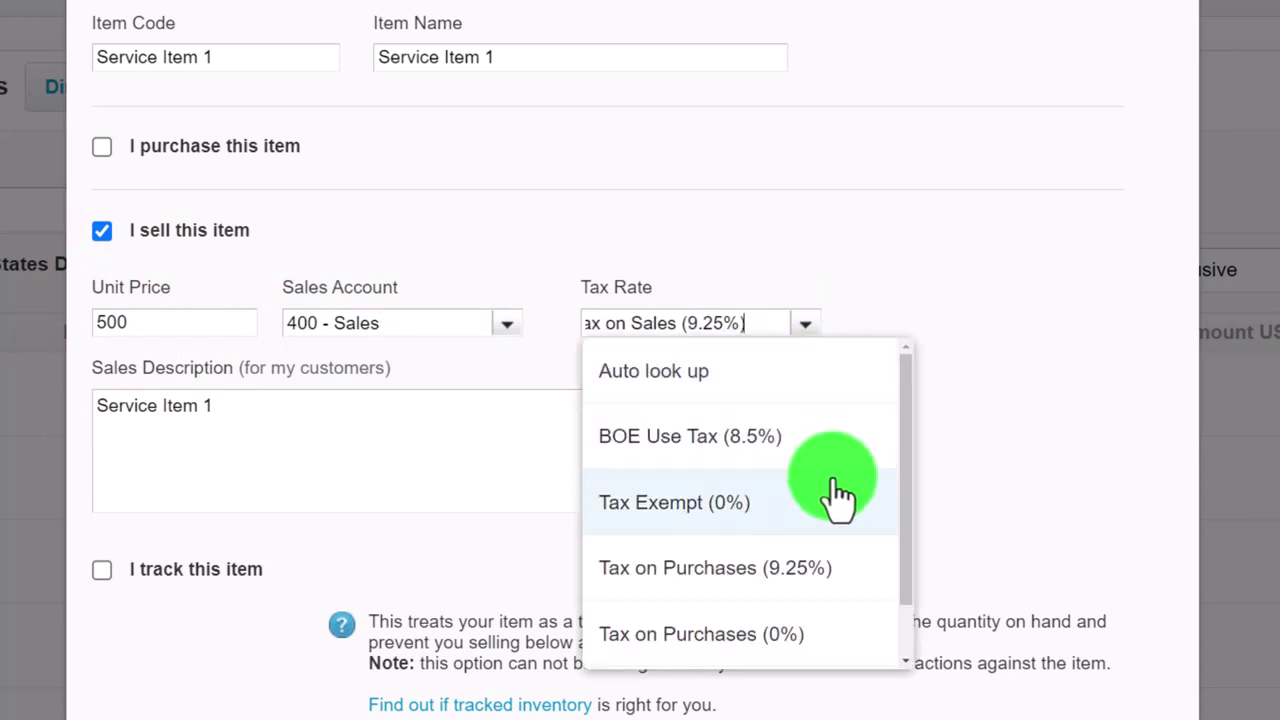
pyautogui.scroll(-1, 840, 500)
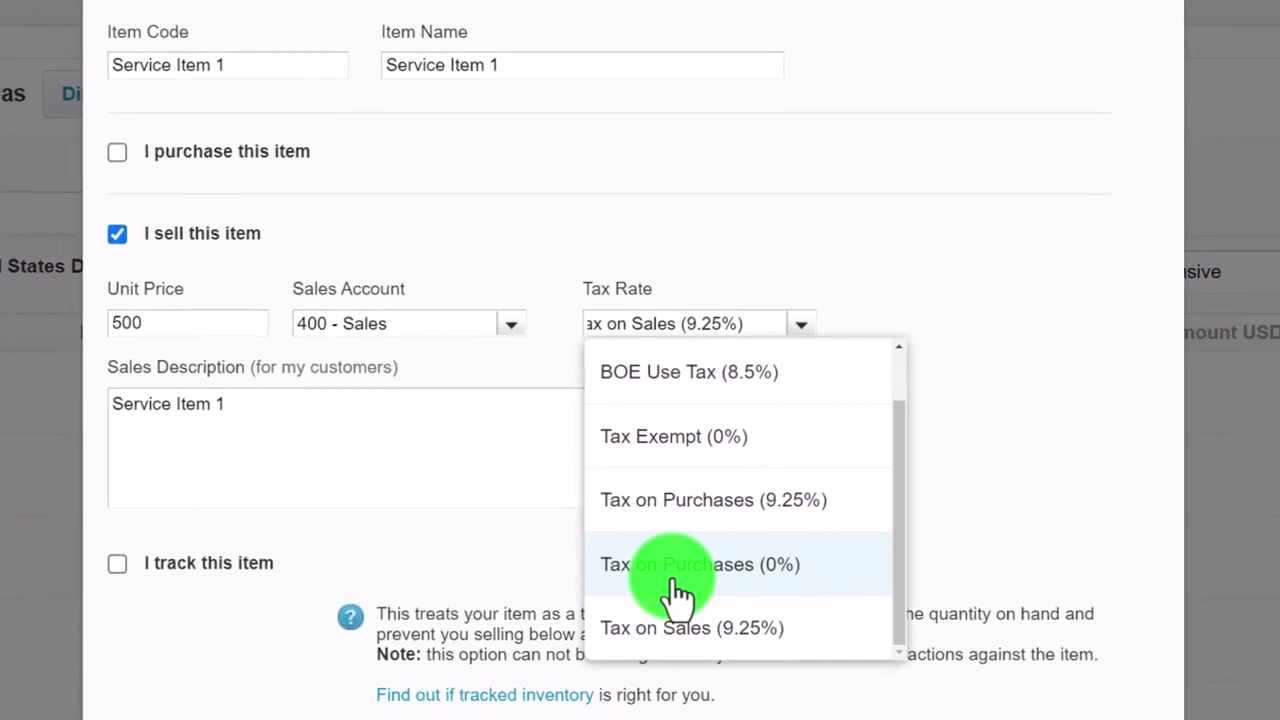
pyautogui.click(663, 440)
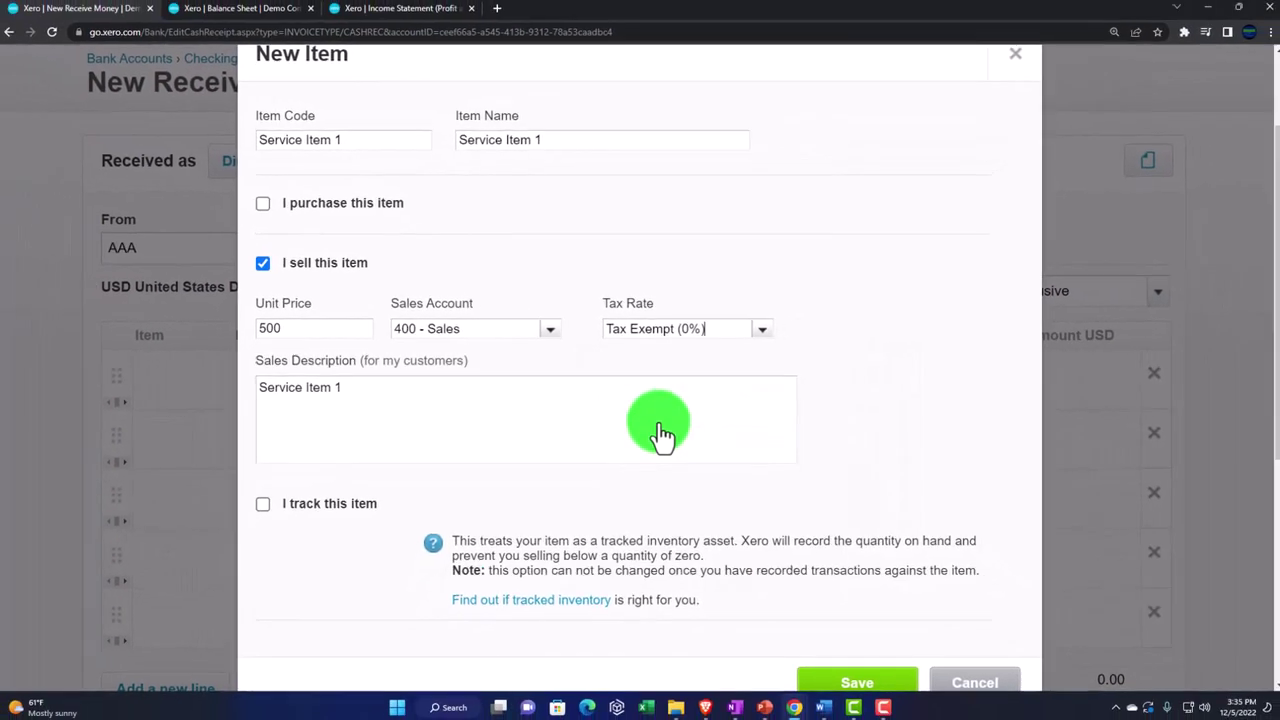
pyautogui.scroll(-1, 445, 420)
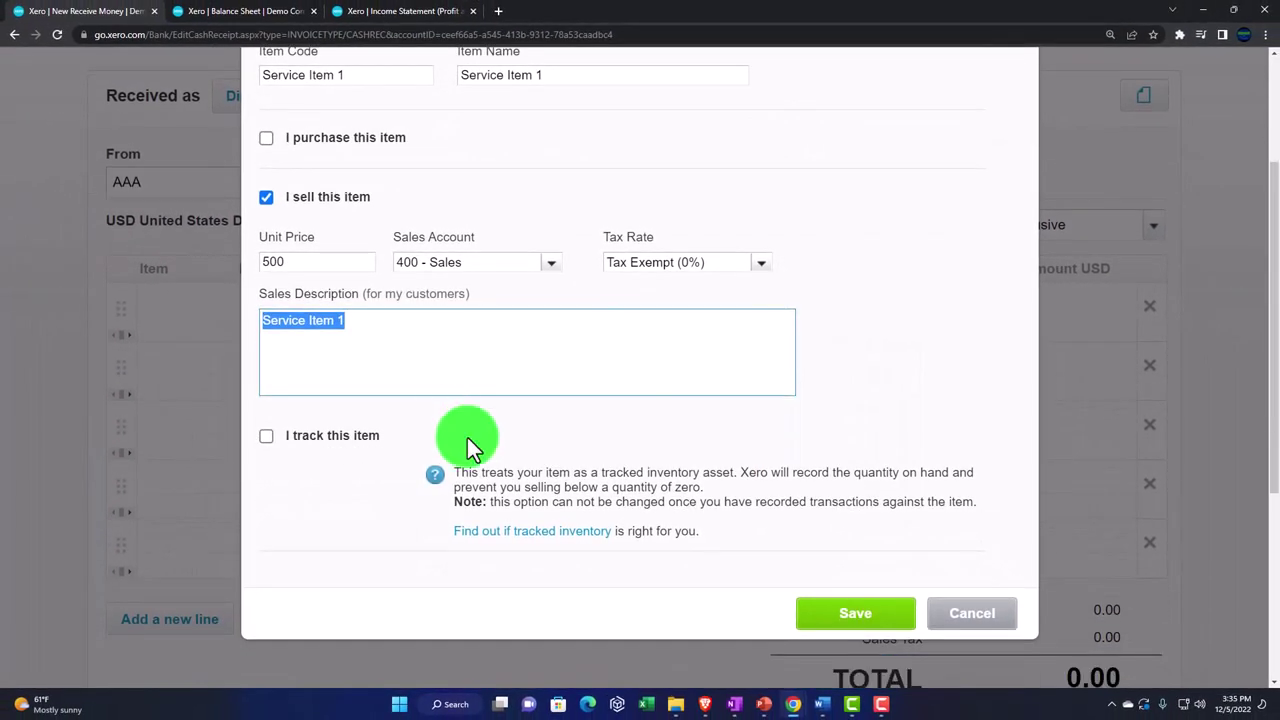
pyautogui.click(836, 617)
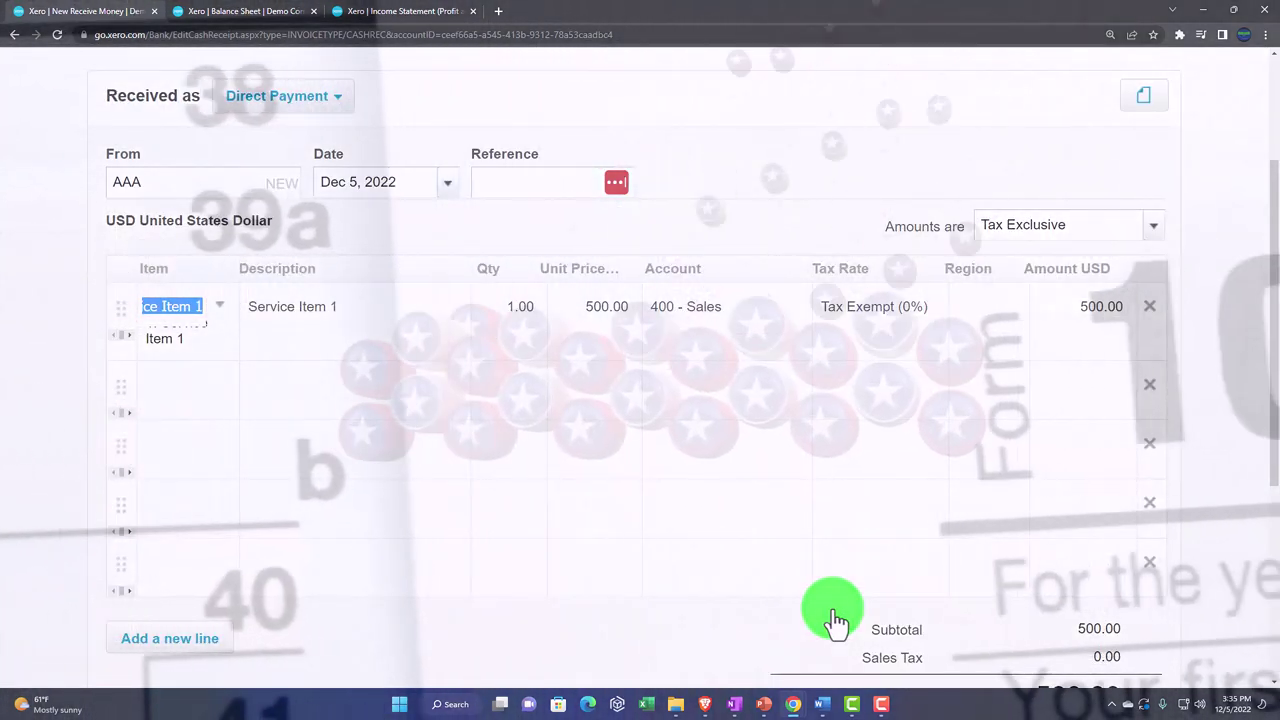
# Step: Go through the Service Item 1 line's fields up to Region, leaving them as filled in, and save the Receive Money transaction
pyautogui.press('Tab')
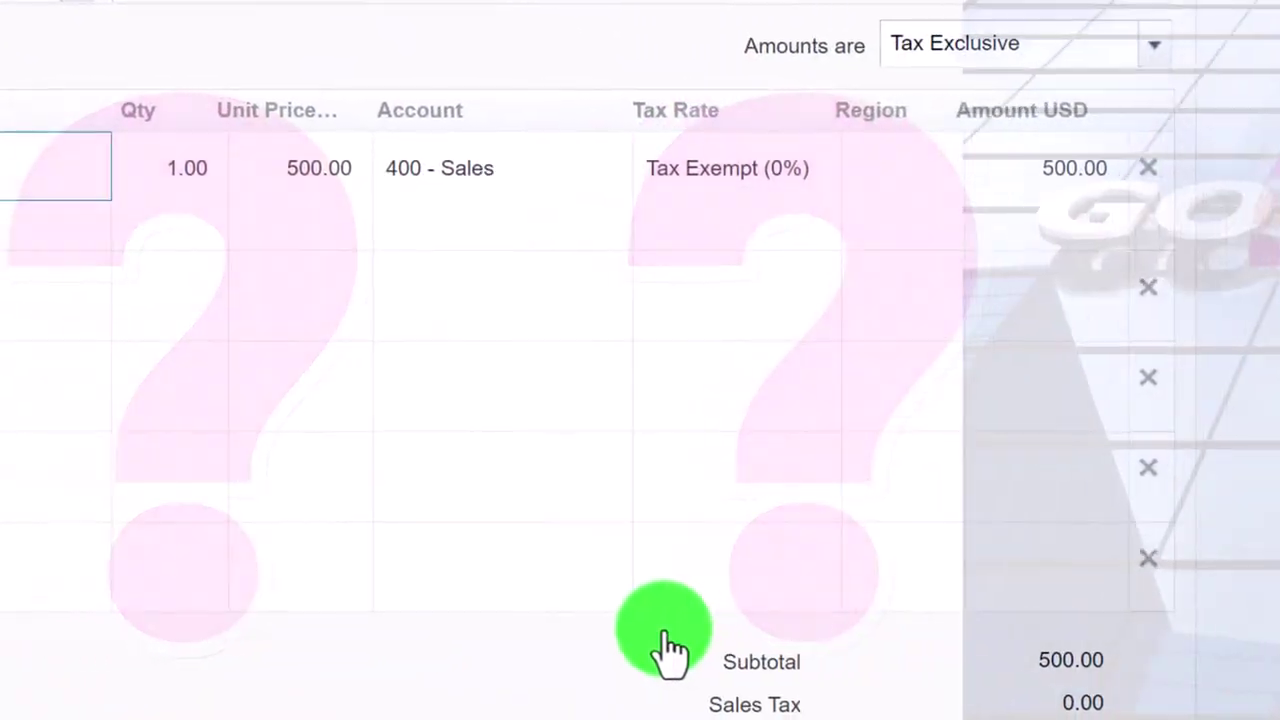
pyautogui.press('Tab')
pyautogui.press('Tab')
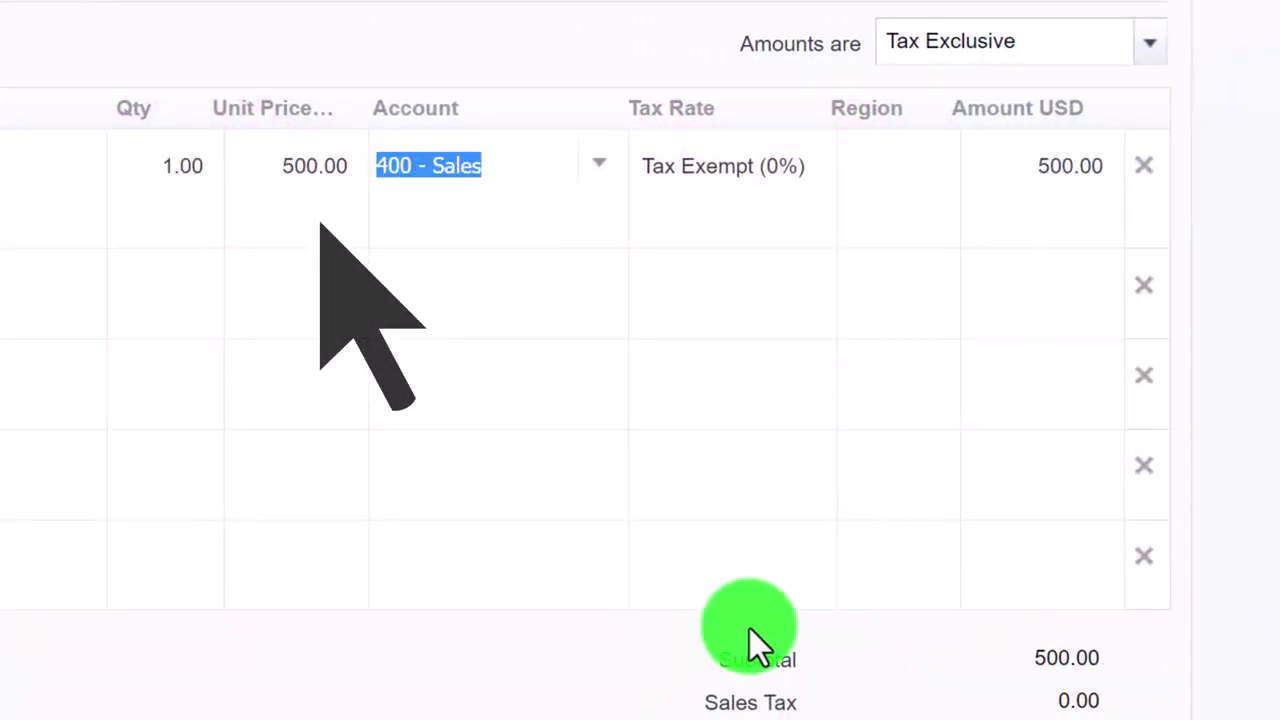
pyautogui.press('Tab')
pyautogui.press('Tab')
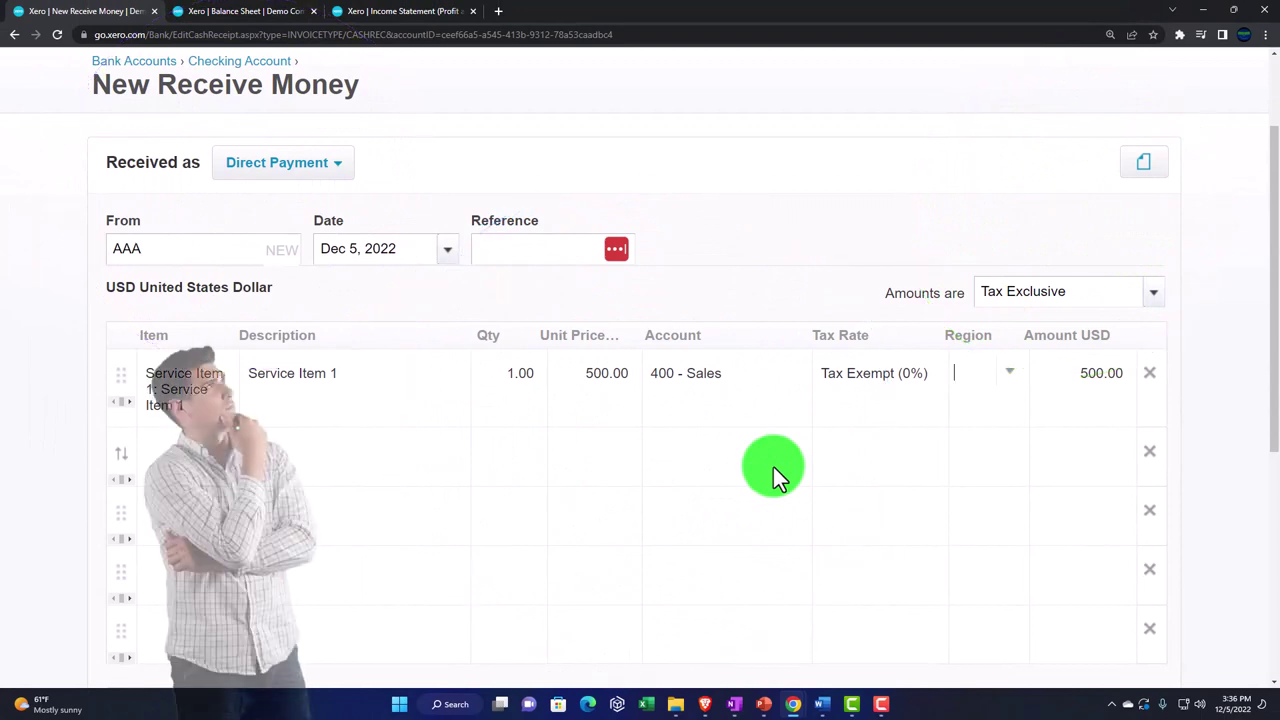
pyautogui.scroll(-2, 773, 466)
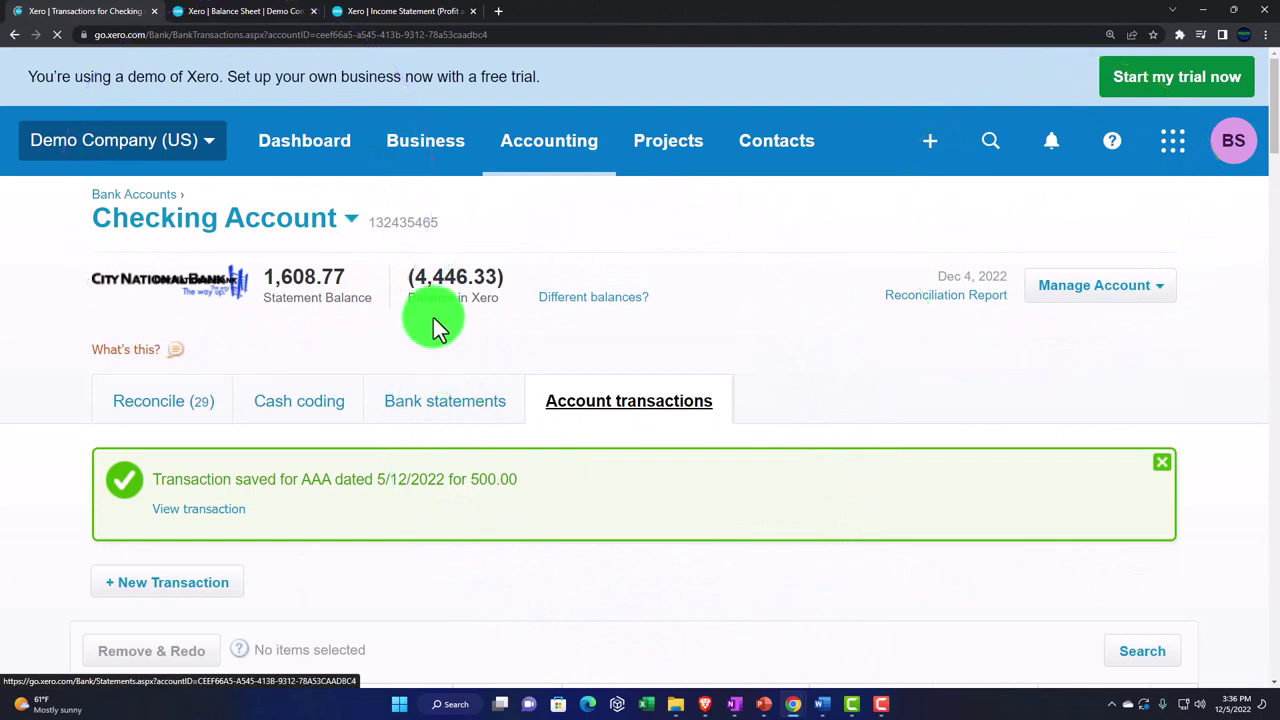
# Step: Switch to the Balance Sheet report, open the Accounts Receivable amount's details, and return to the report
pyautogui.click(255, 18)
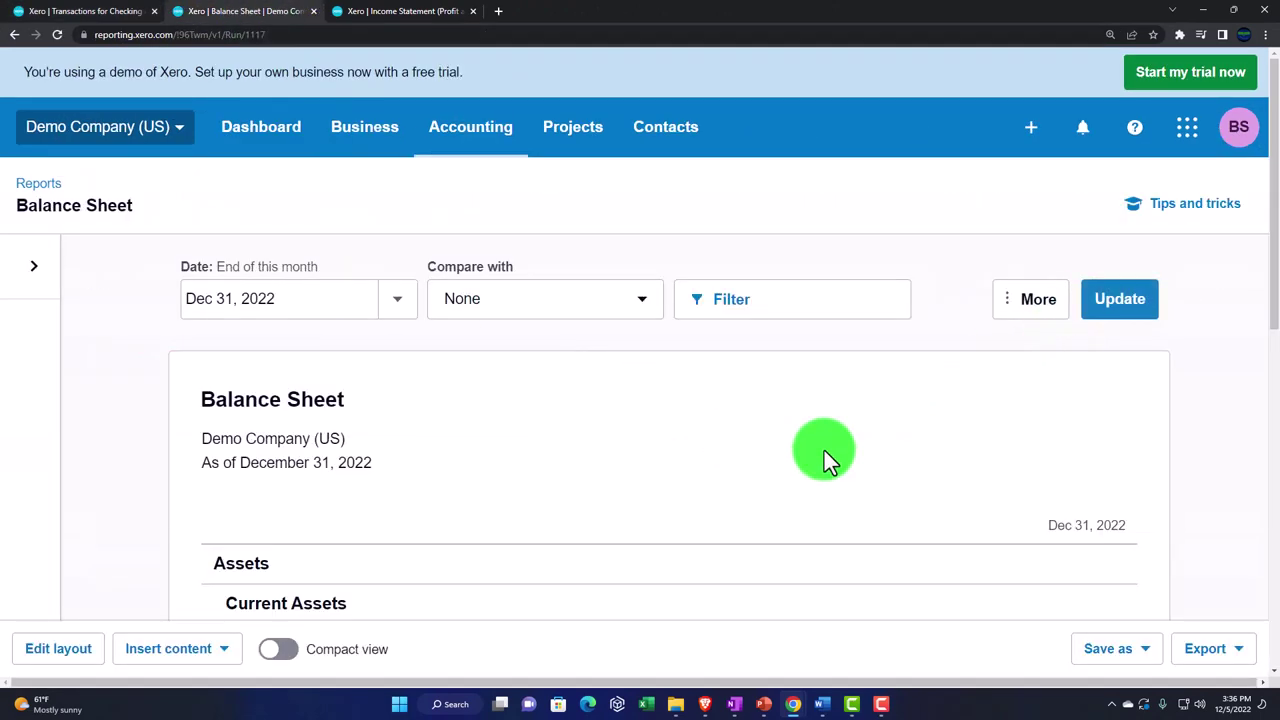
pyautogui.scroll(-3, 824, 450)
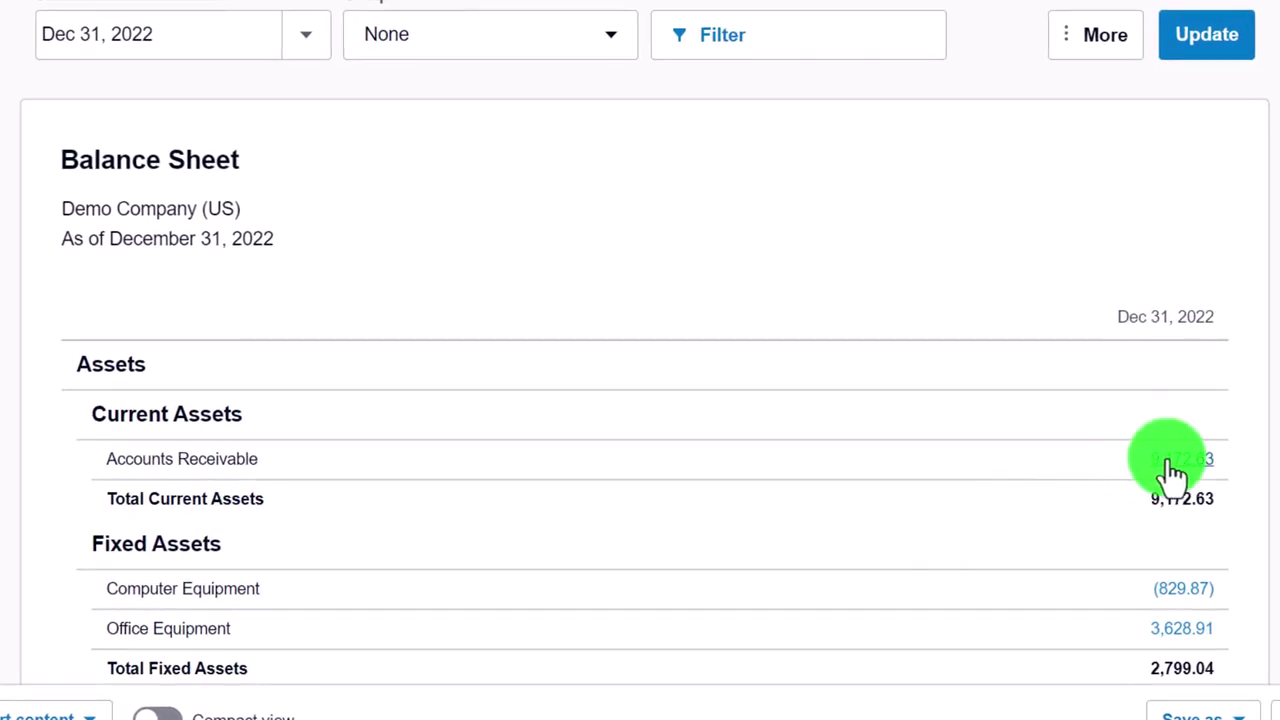
pyautogui.click(1181, 460)
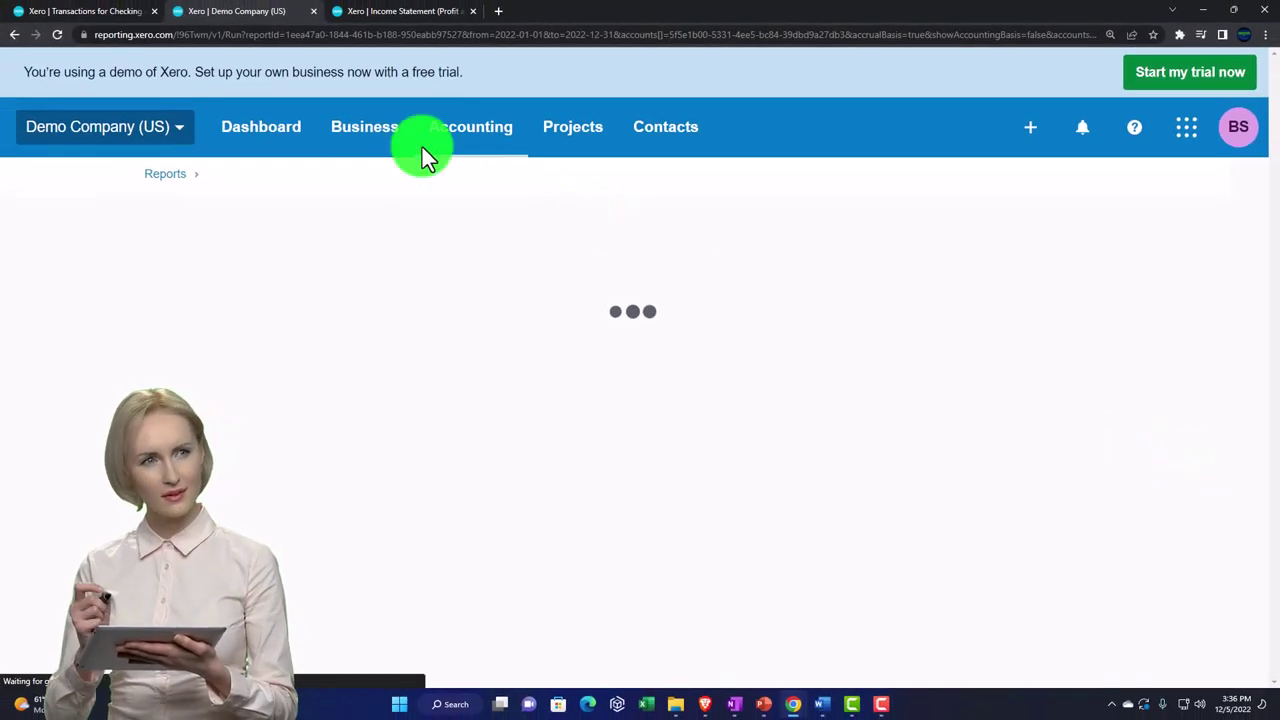
pyautogui.click(15, 35)
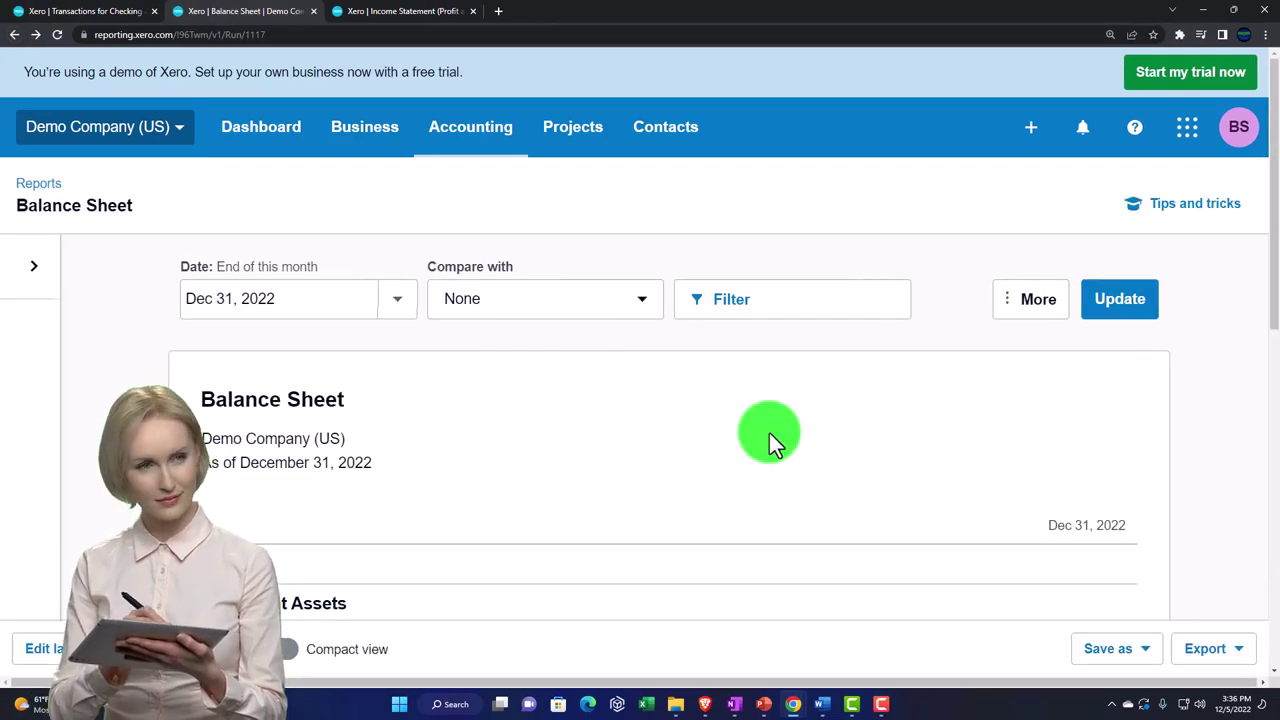
# Step: Open the Checking Account's transactions from the Balance Sheet's current liabilities and find the Dec 5, 2022 Receive Money entry
pyautogui.scroll(-6, 769, 432)
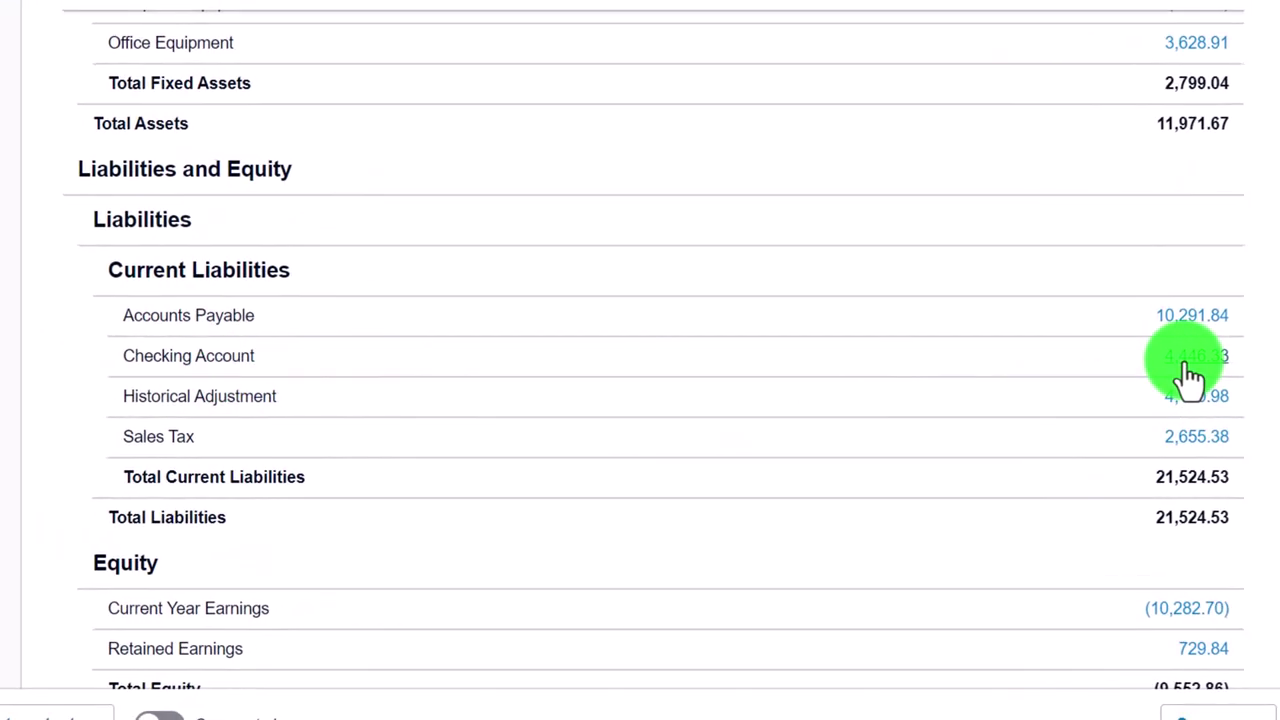
pyautogui.click(1196, 377)
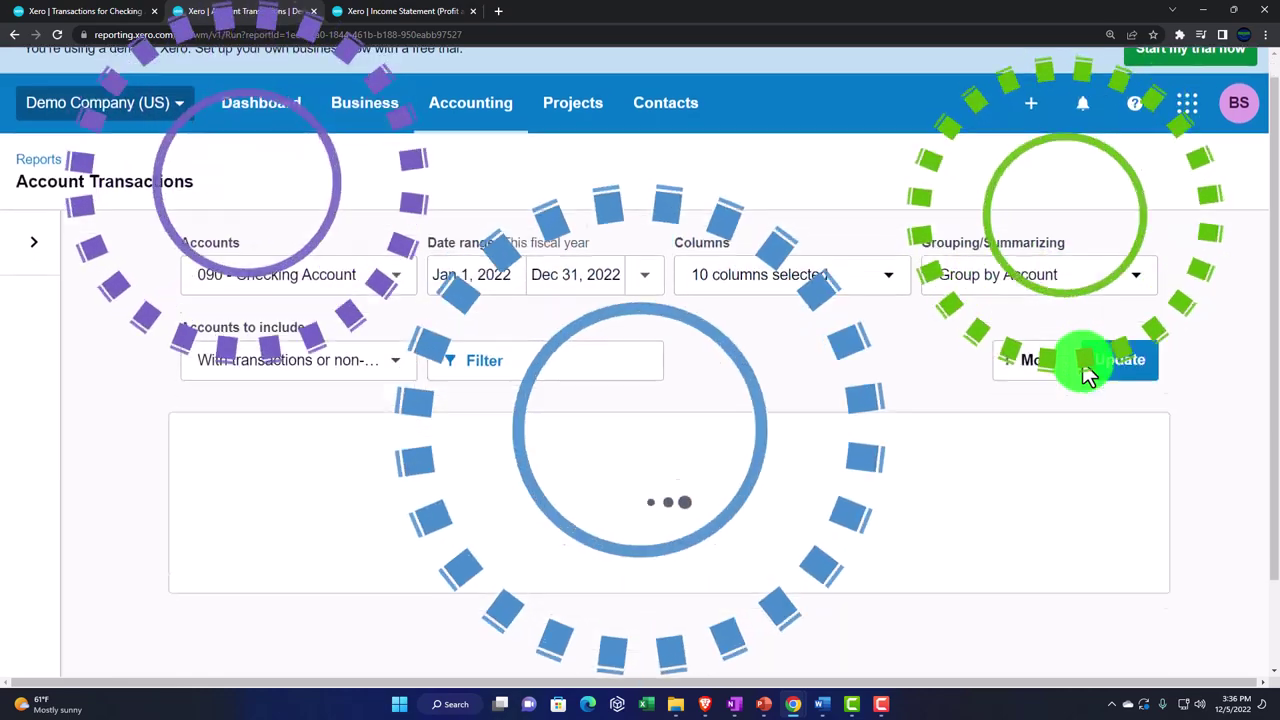
pyautogui.scroll(-10, 1087, 372)
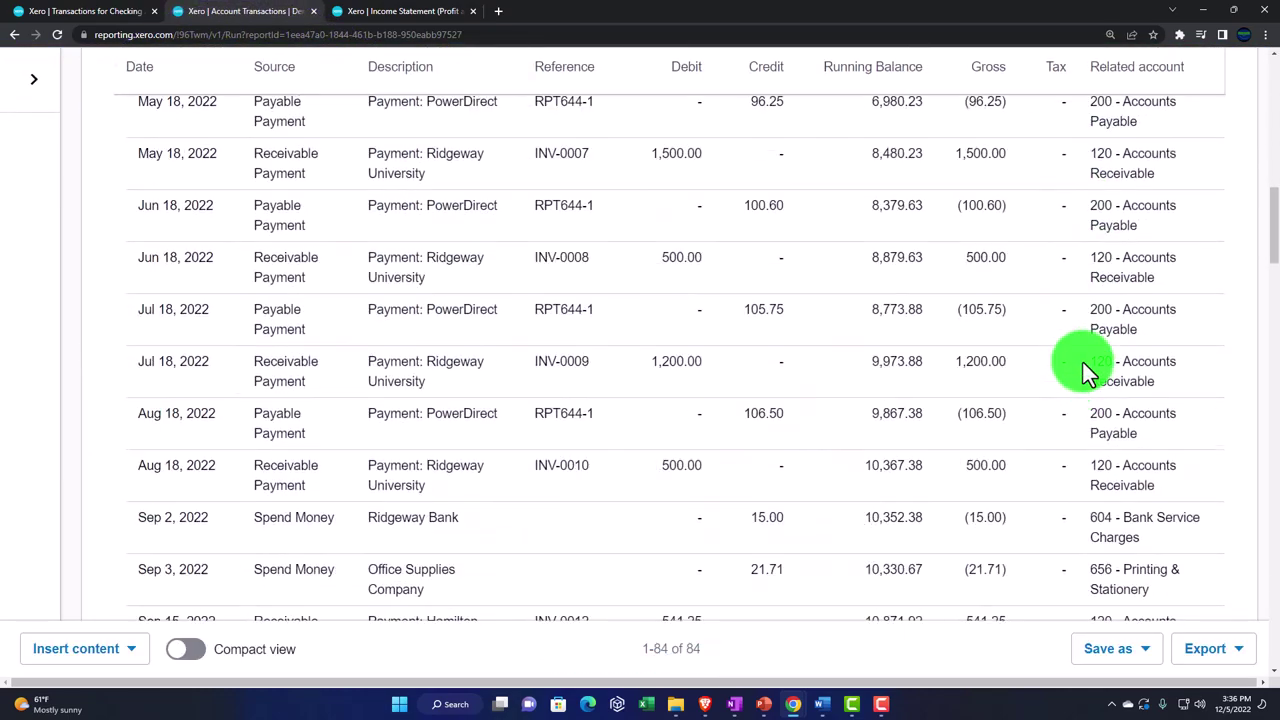
pyautogui.scroll(-20, 1082, 361)
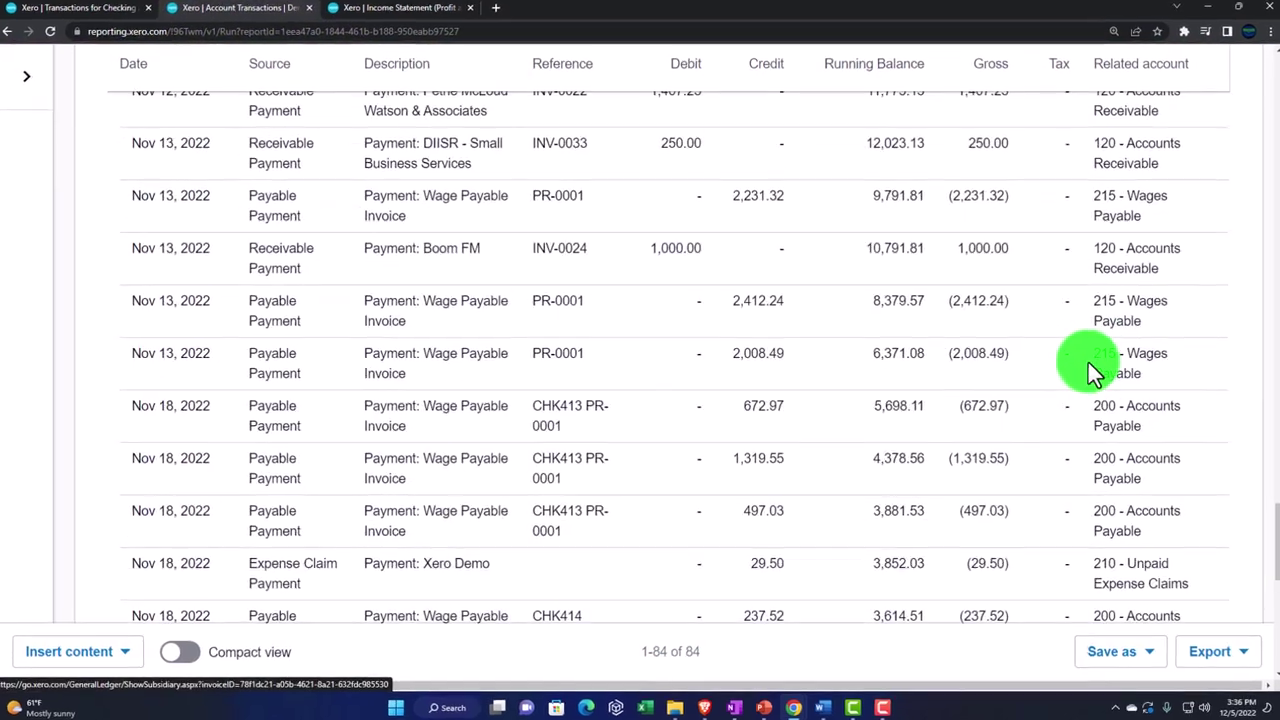
pyautogui.scroll(-10, 1100, 362)
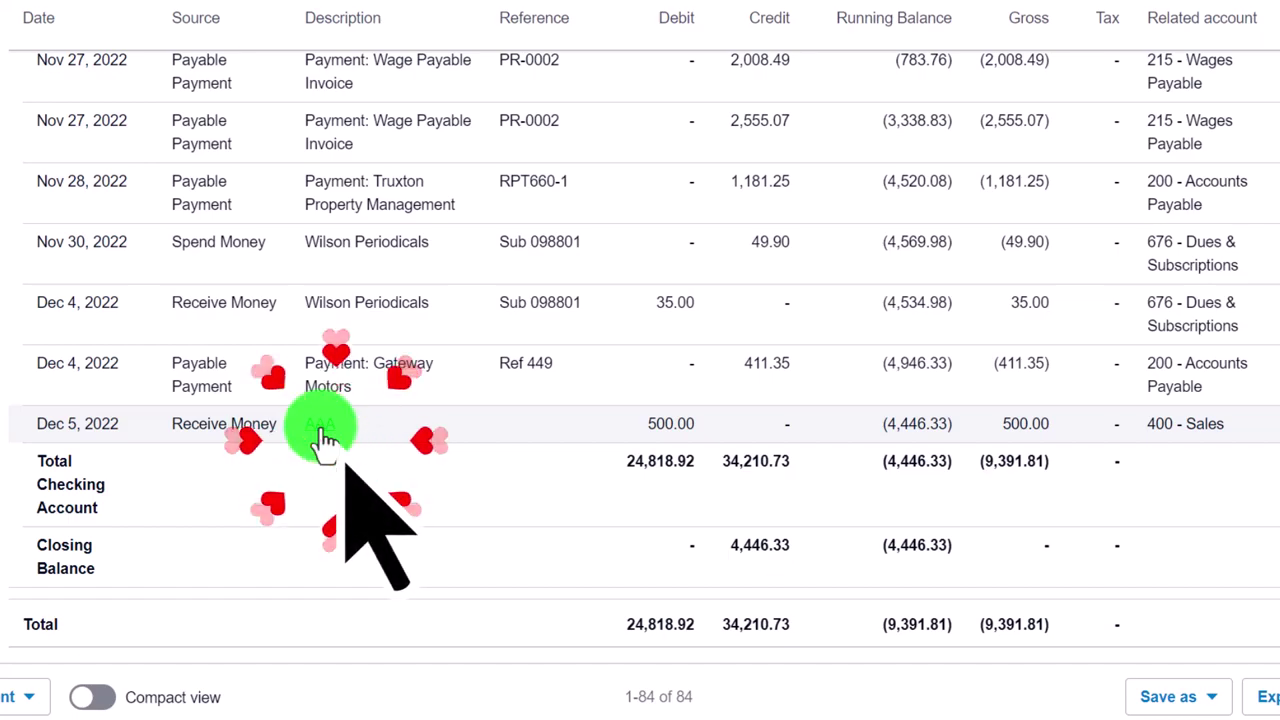
# Step: Open the AAA Receive Money transaction dated Dec 5, 2022 in edit mode to examine its source form
pyautogui.click(323, 437)
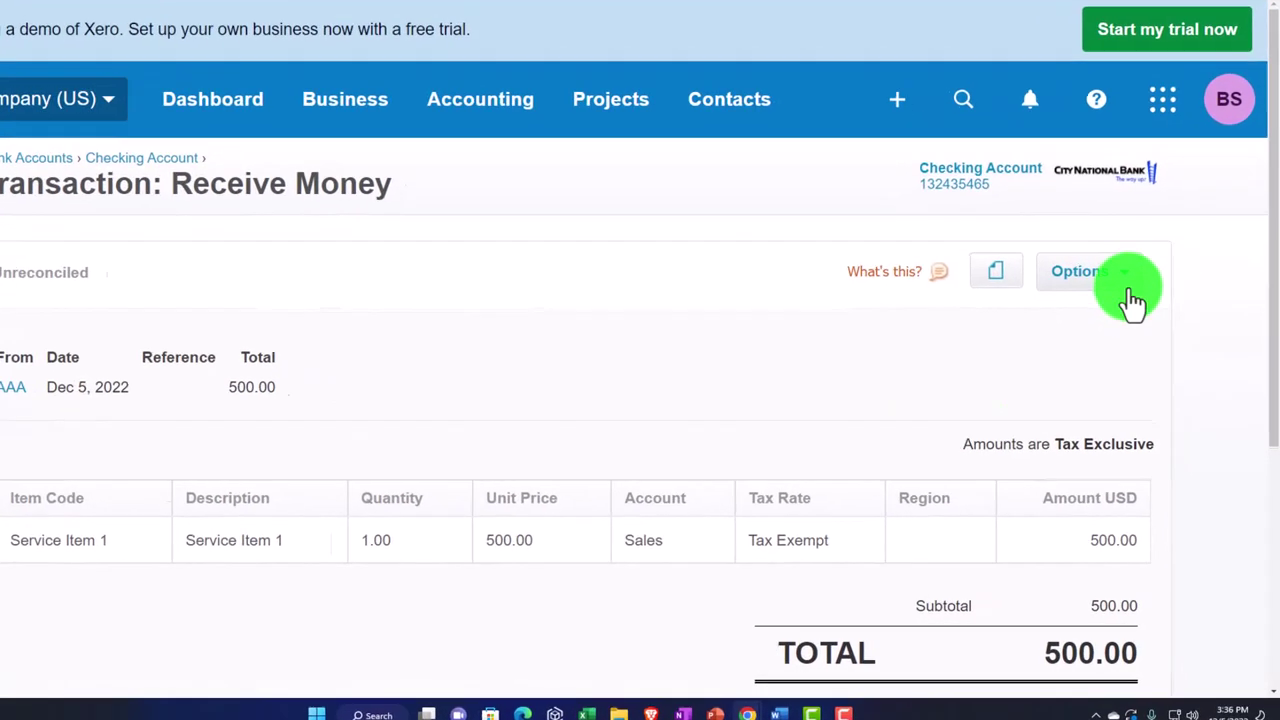
pyautogui.click(1138, 299)
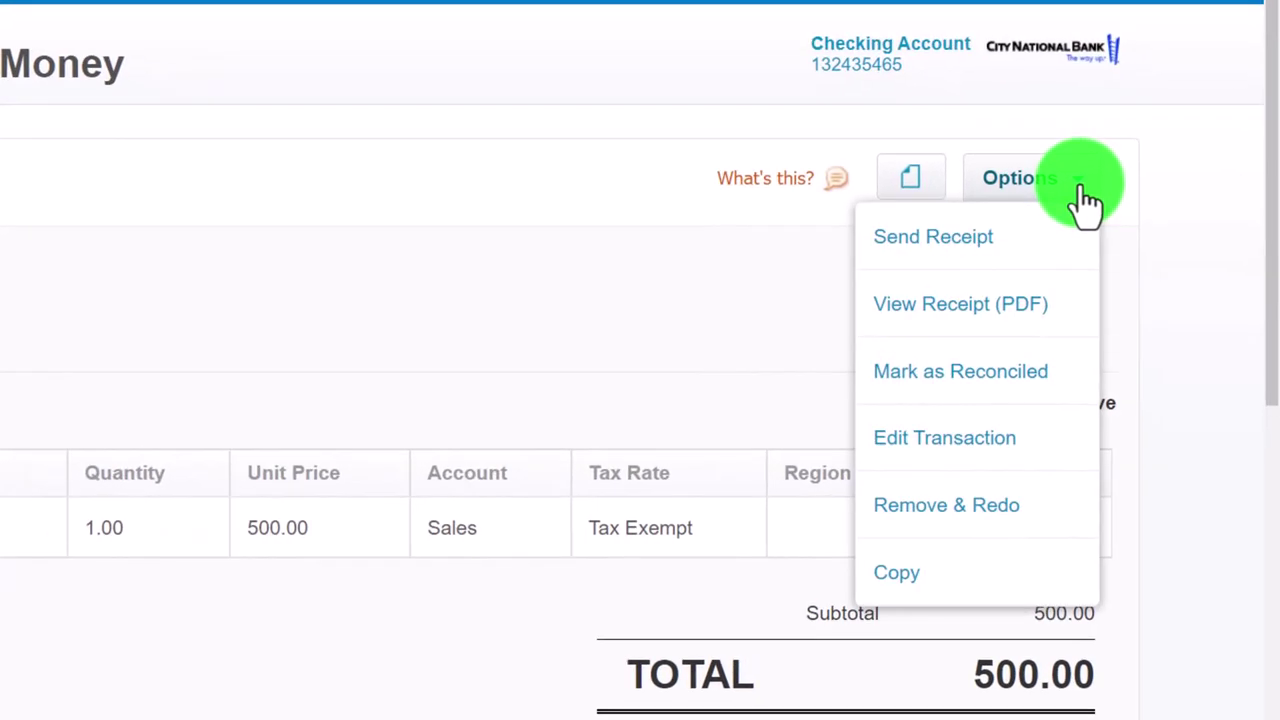
pyautogui.click(993, 458)
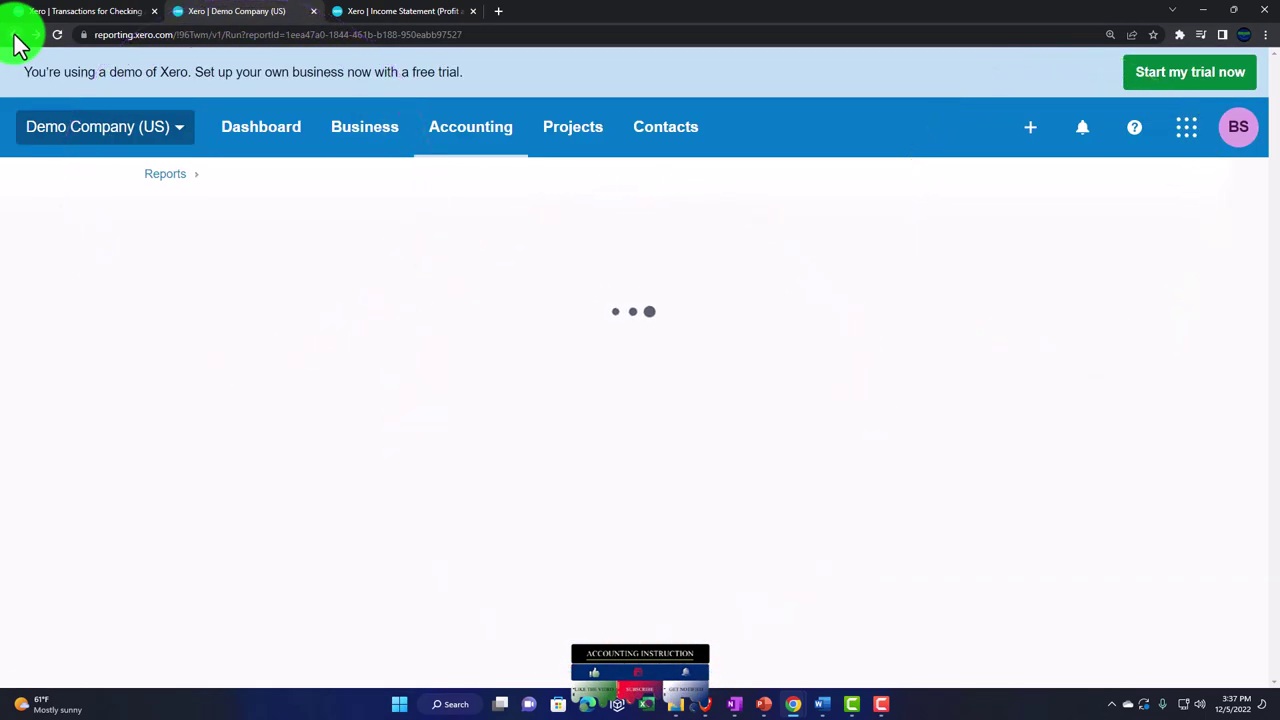
# Step: Update the Income Statement for 2022, open the Sales amount's transactions and look through them
pyautogui.click(388, 14)
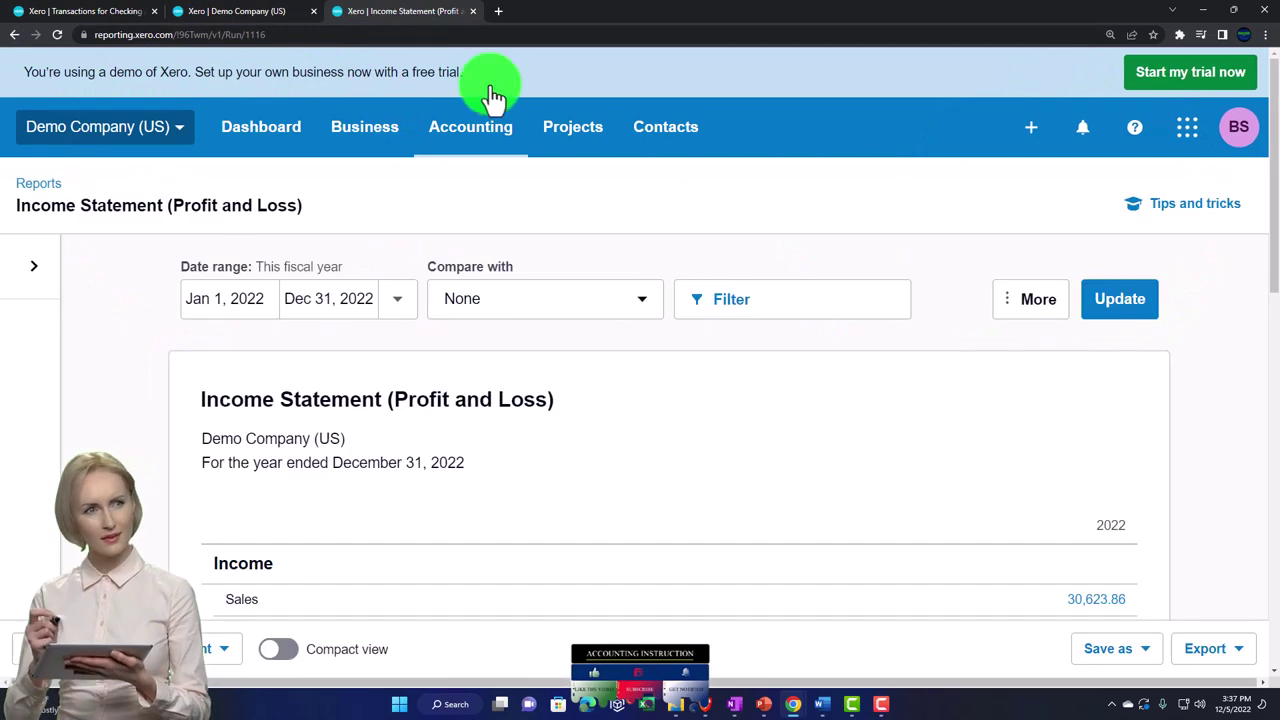
pyautogui.click(1082, 312)
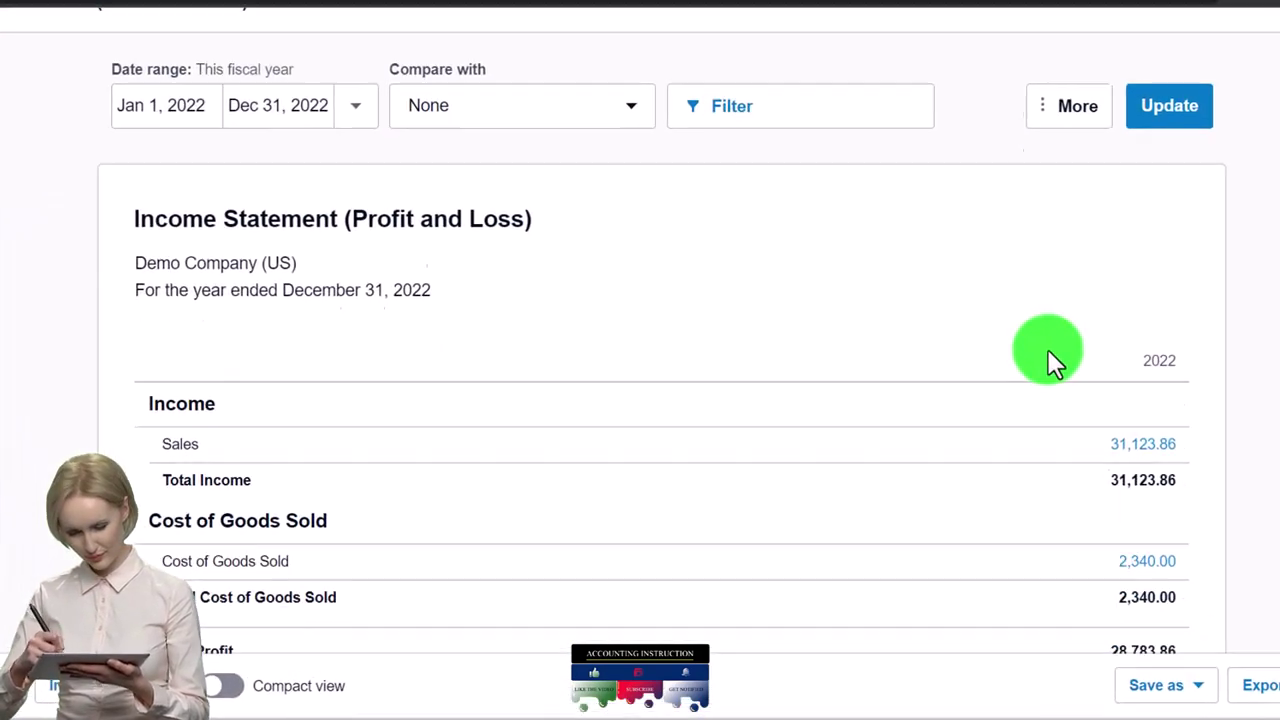
pyautogui.click(1205, 409)
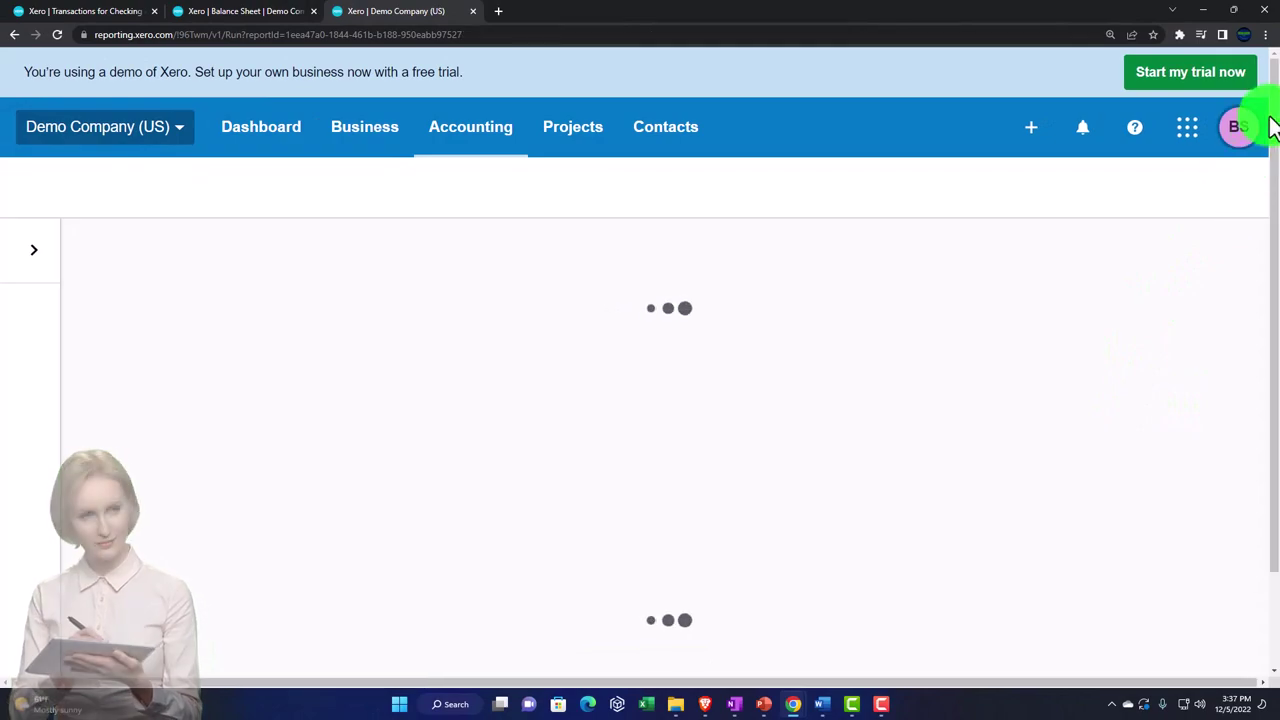
pyautogui.moveTo(1275, 110); pyautogui.dragTo(1234, 646)
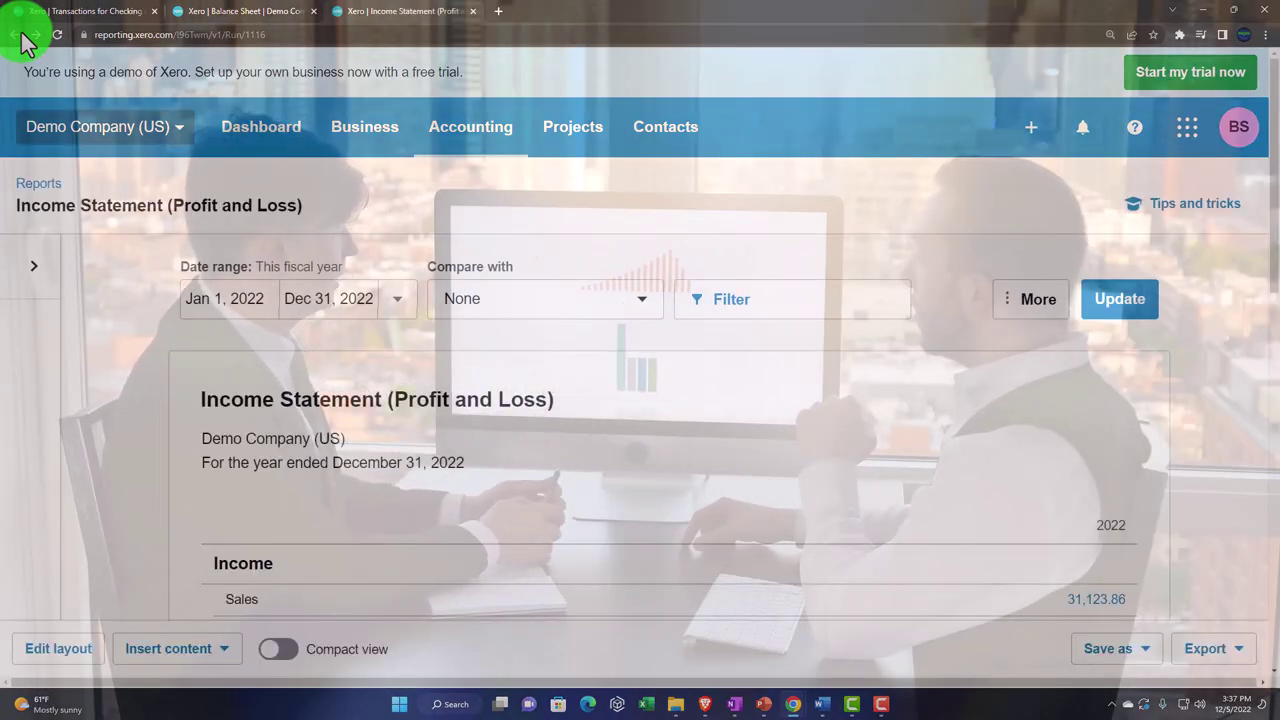
# Step: Switch to the Balance Sheet report and examine its current assets, current liabilities and equity sections
pyautogui.scroll(-3, 410, 385)
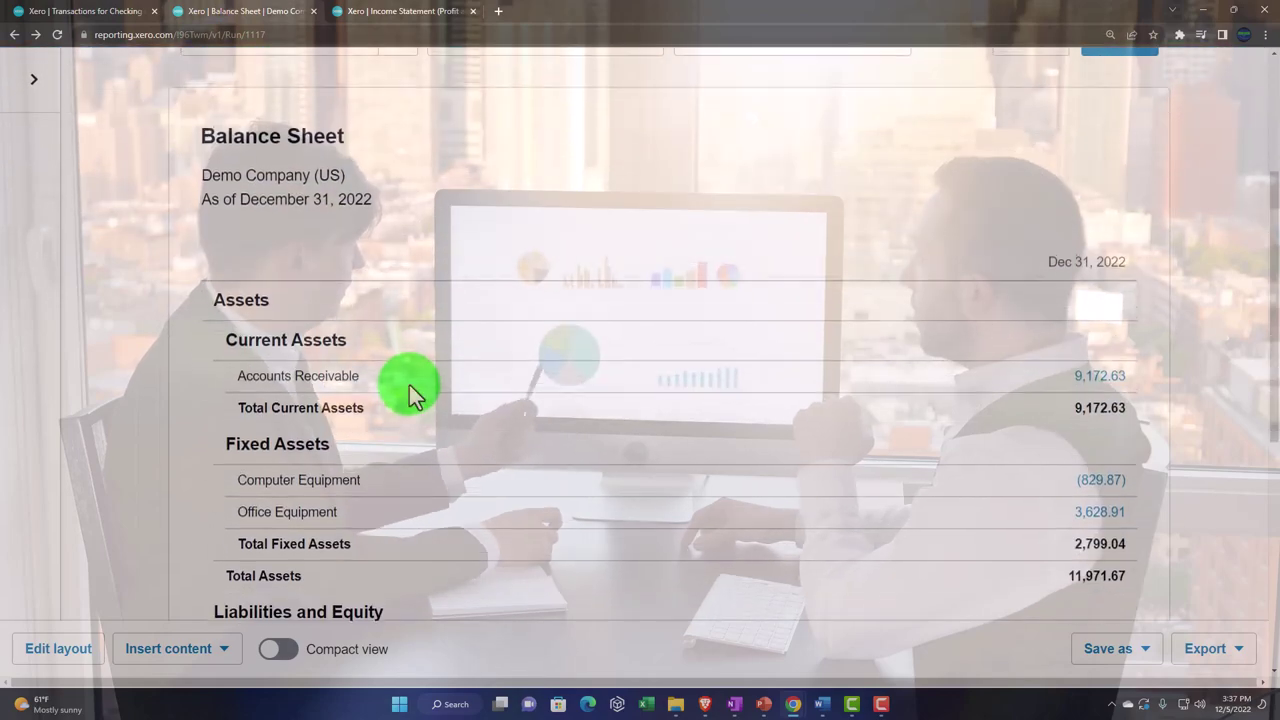
pyautogui.scroll(-1, 410, 385)
pyautogui.scroll(-4, 410, 385)
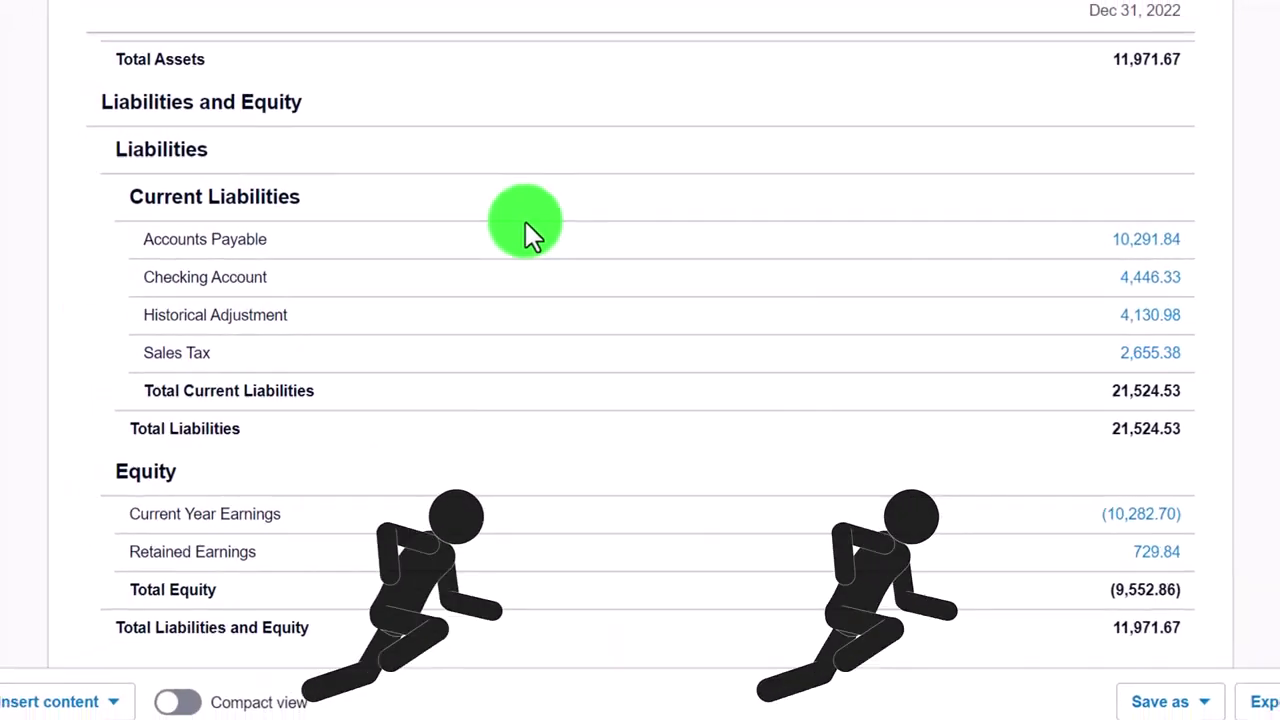
# Step: Return to the Checking Account transactions page and open the chart of accounts from there
pyautogui.click(88, 12)
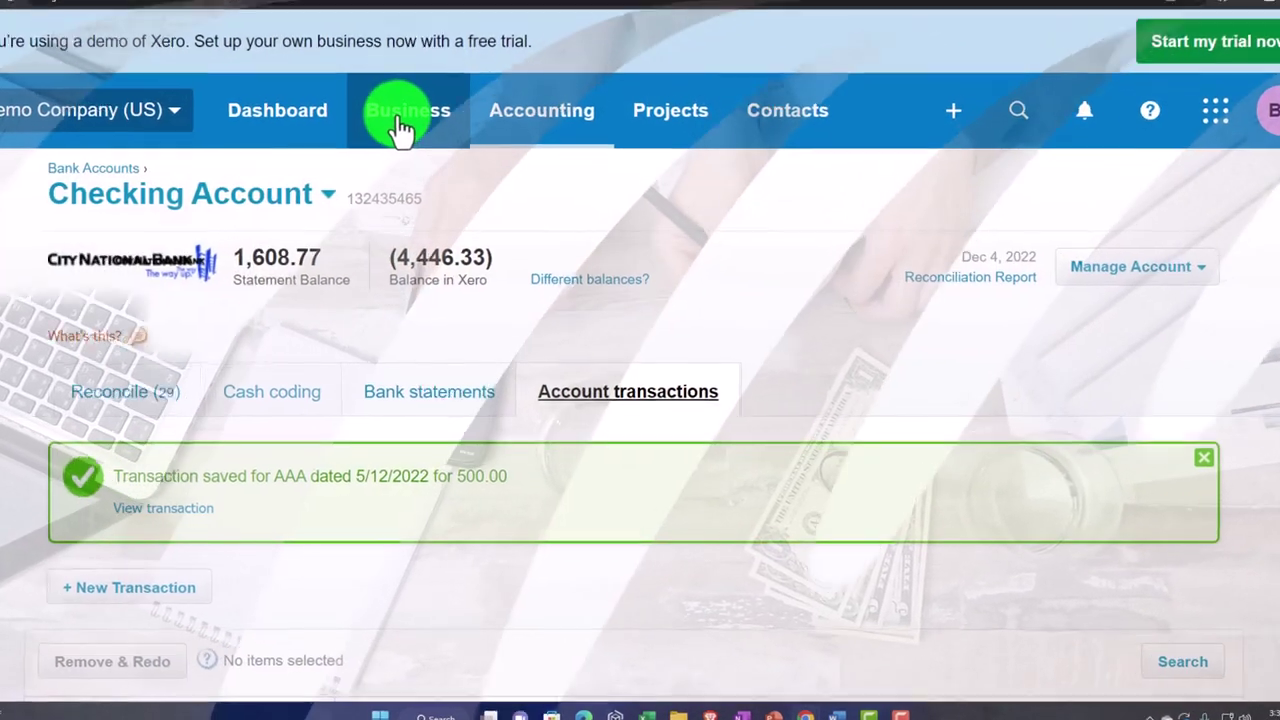
pyautogui.click(400, 128)
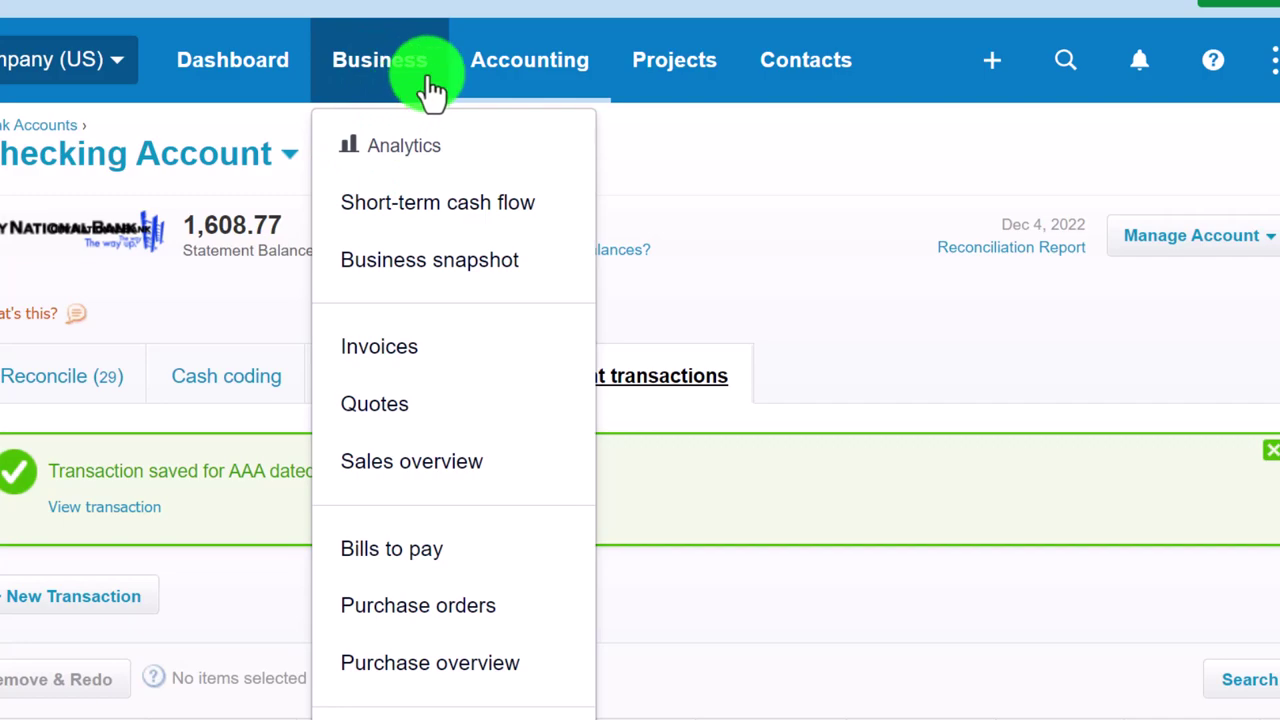
pyautogui.click(508, 78)
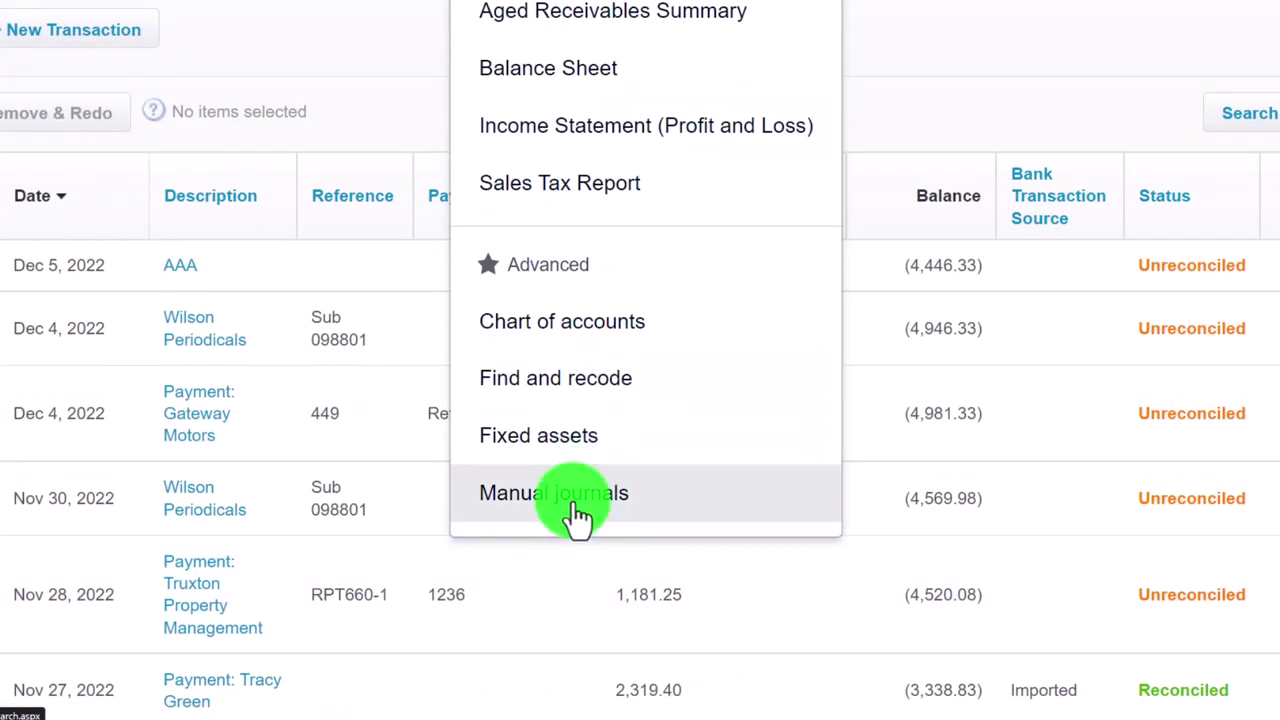
pyautogui.click(578, 321)
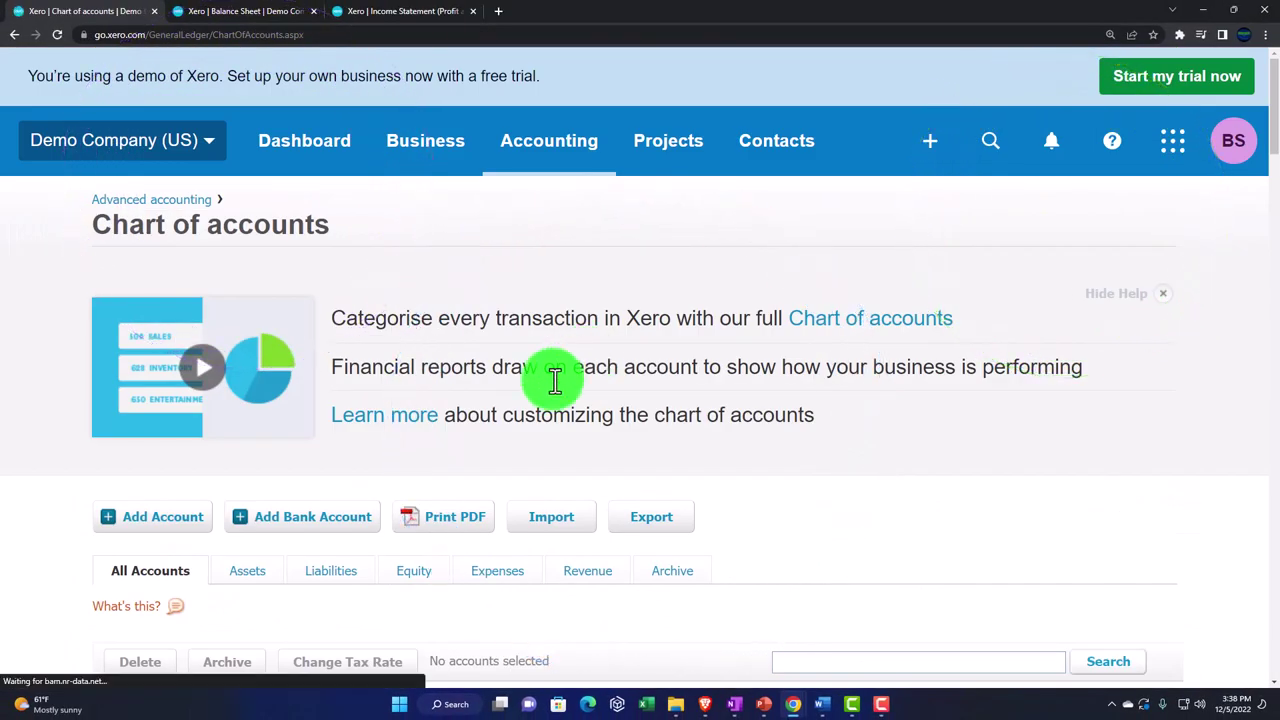
pyautogui.scroll(-2, 555, 380)
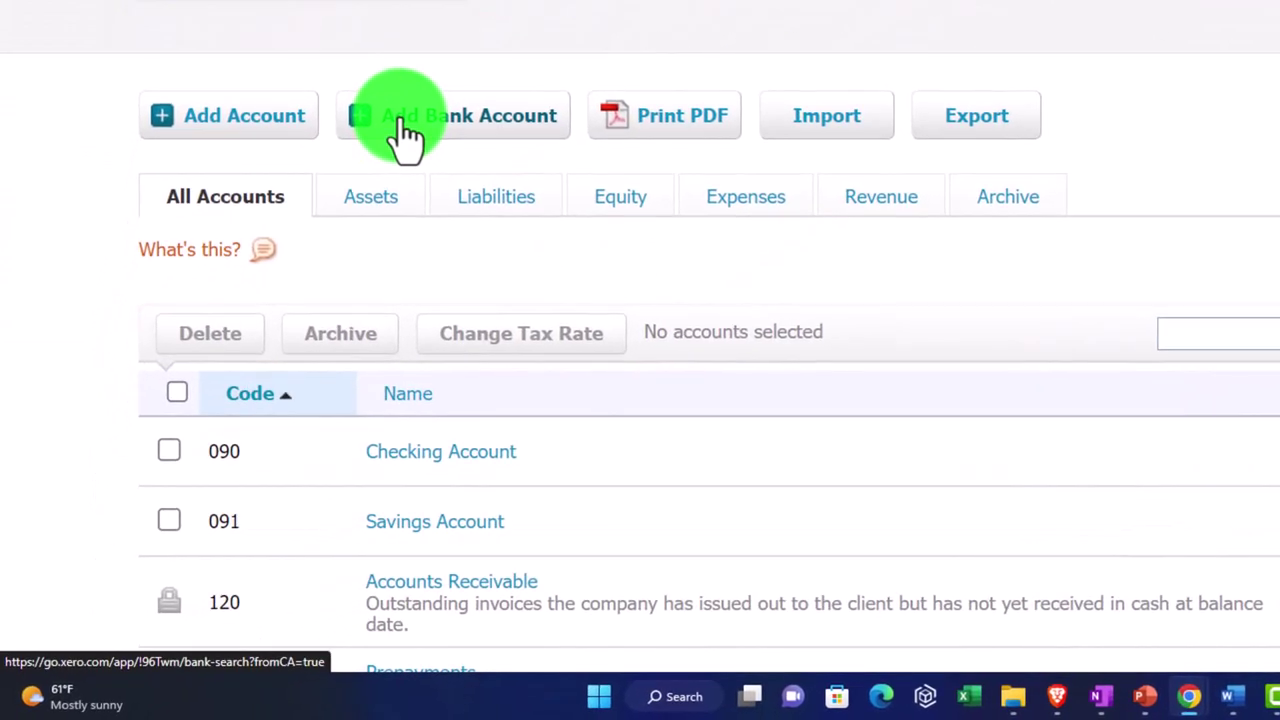
# Step: Start adding a bank account with American Express (US) as the provider and decline connecting it to the bank
pyautogui.click(405, 135)
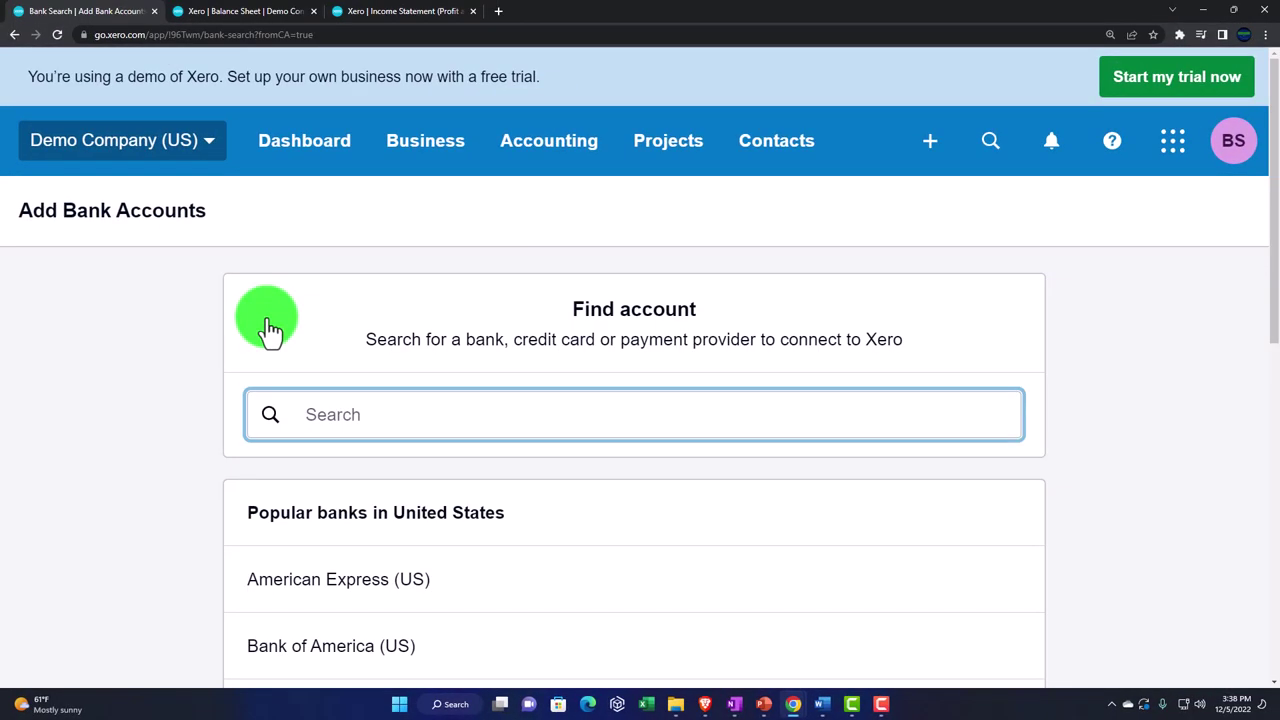
pyautogui.scroll(-2, 346, 457)
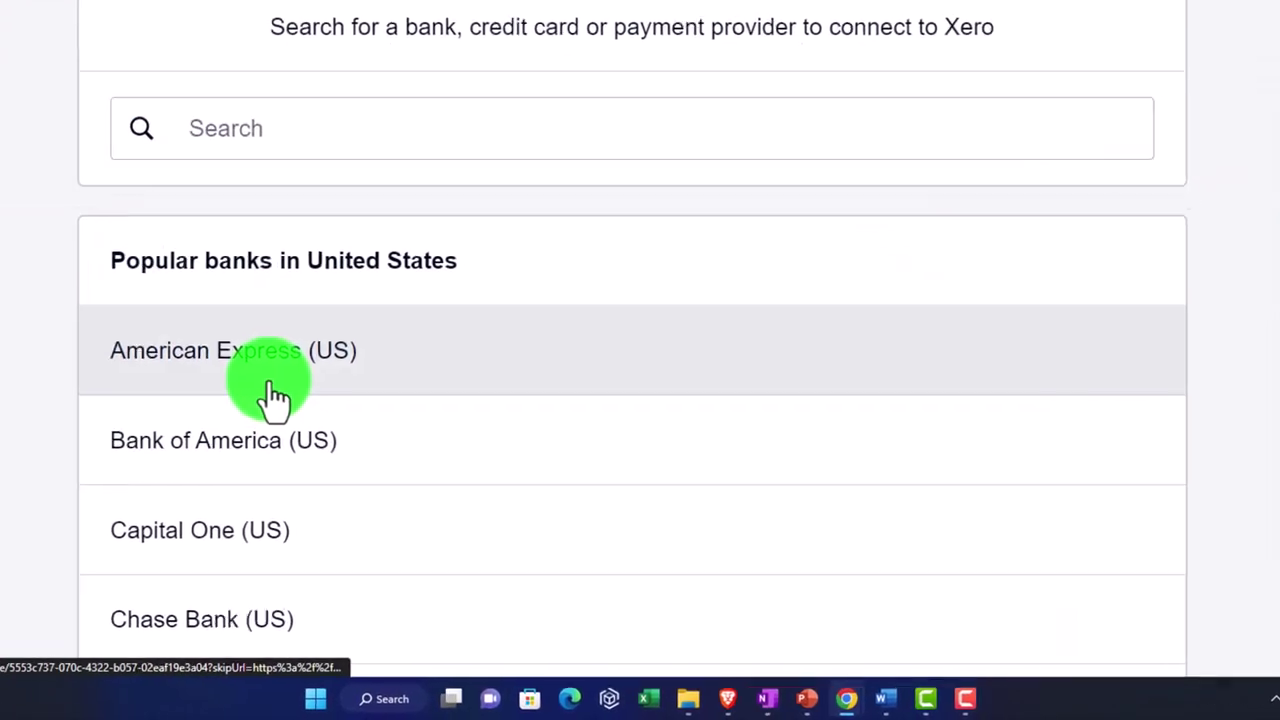
pyautogui.click(364, 470)
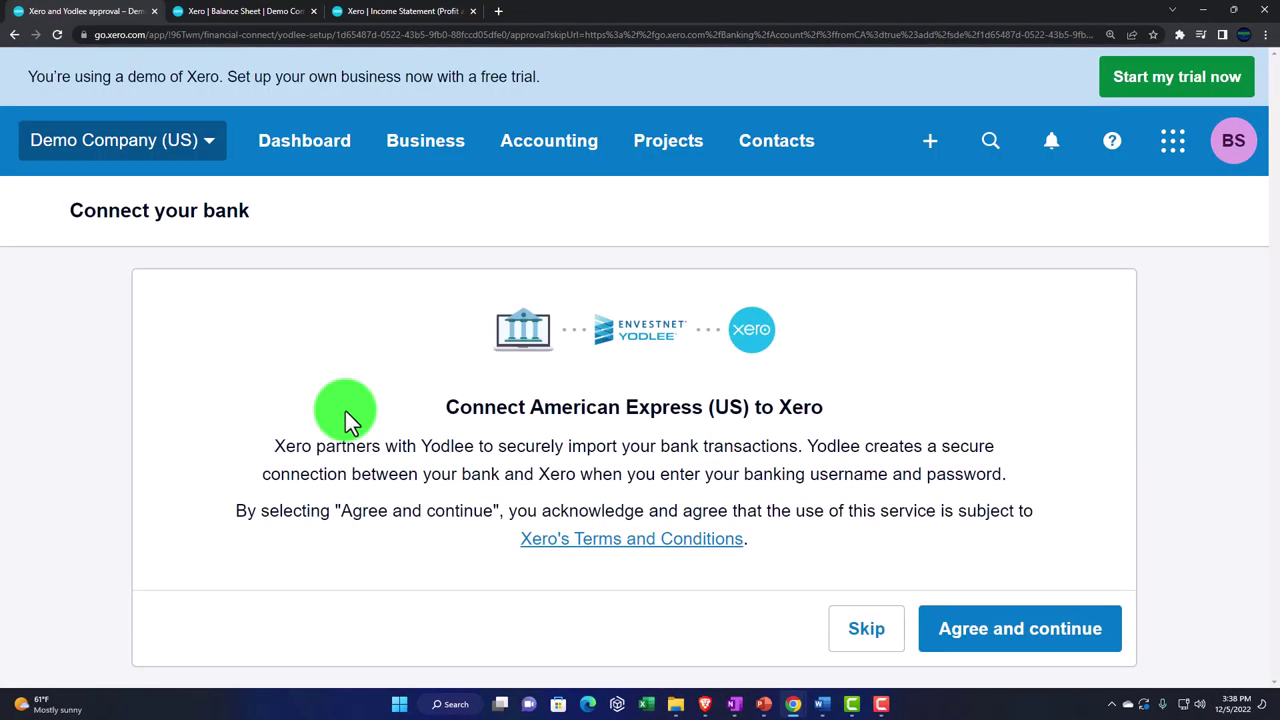
pyautogui.click(862, 628)
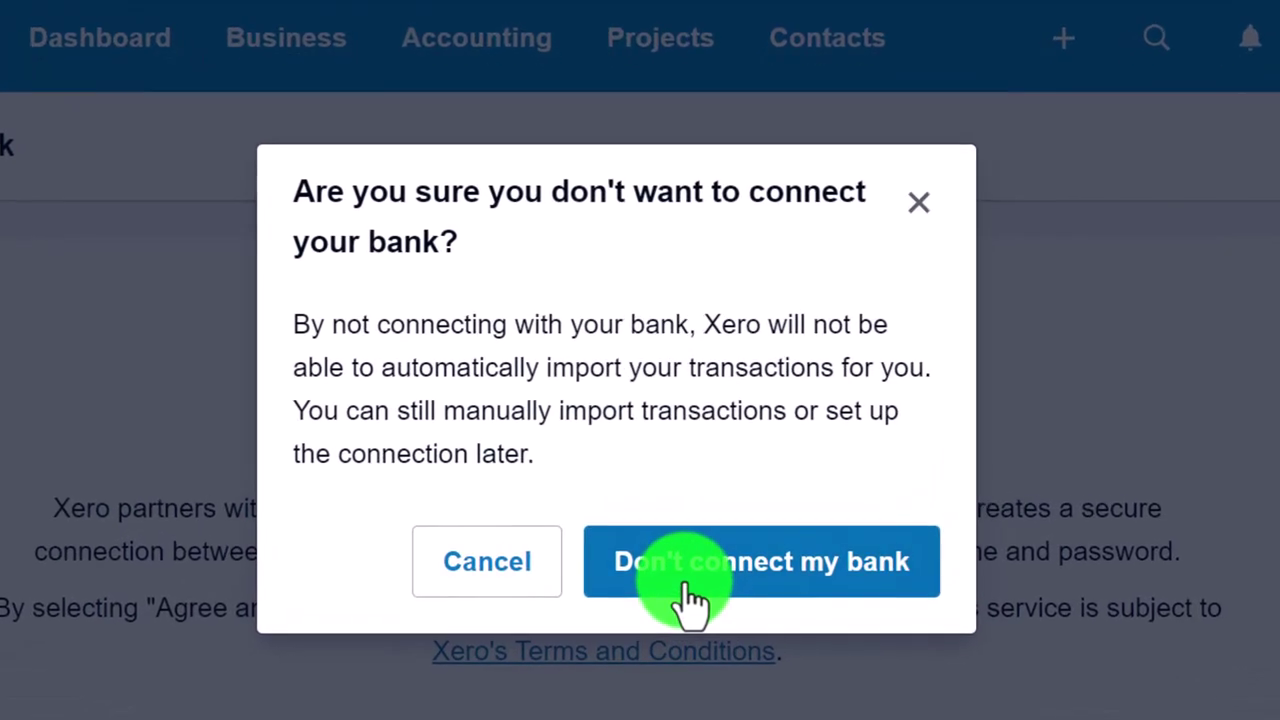
pyautogui.click(690, 598)
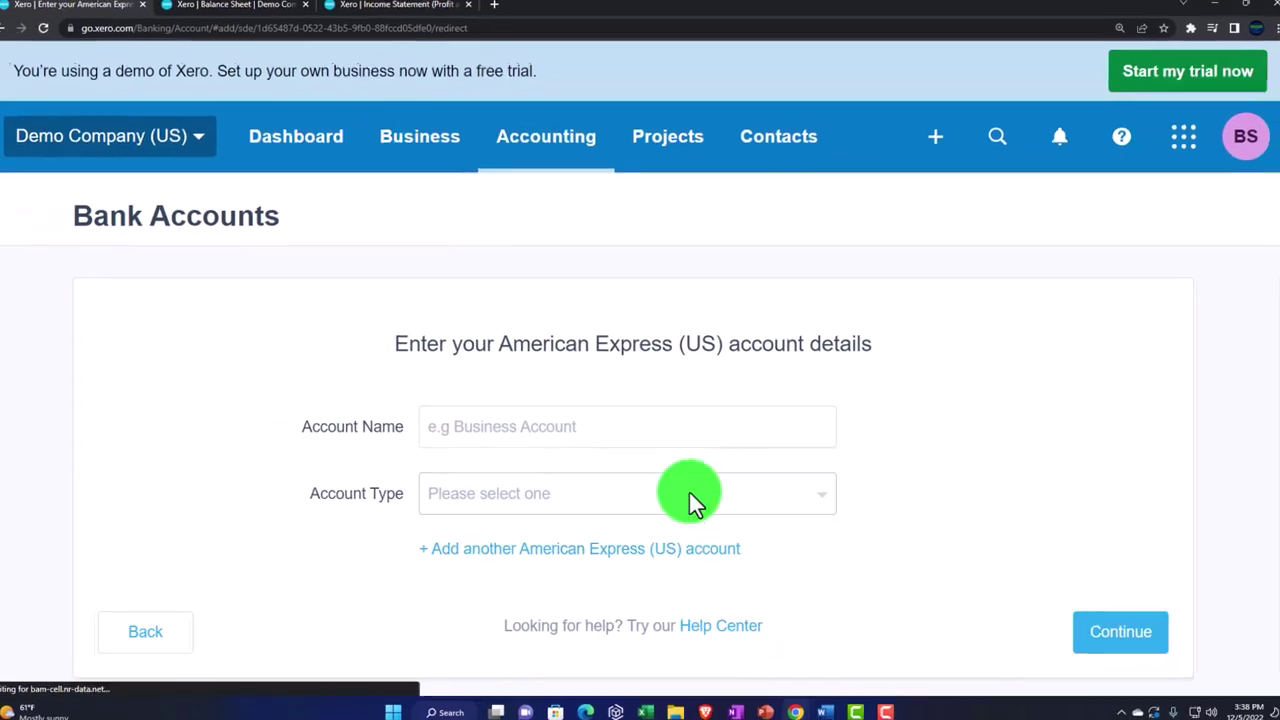
# Step: Name the account Undeposited Fund, set its type to Other, enter the account number, keep USD, and create the account
pyautogui.write('Undeposited Fund')
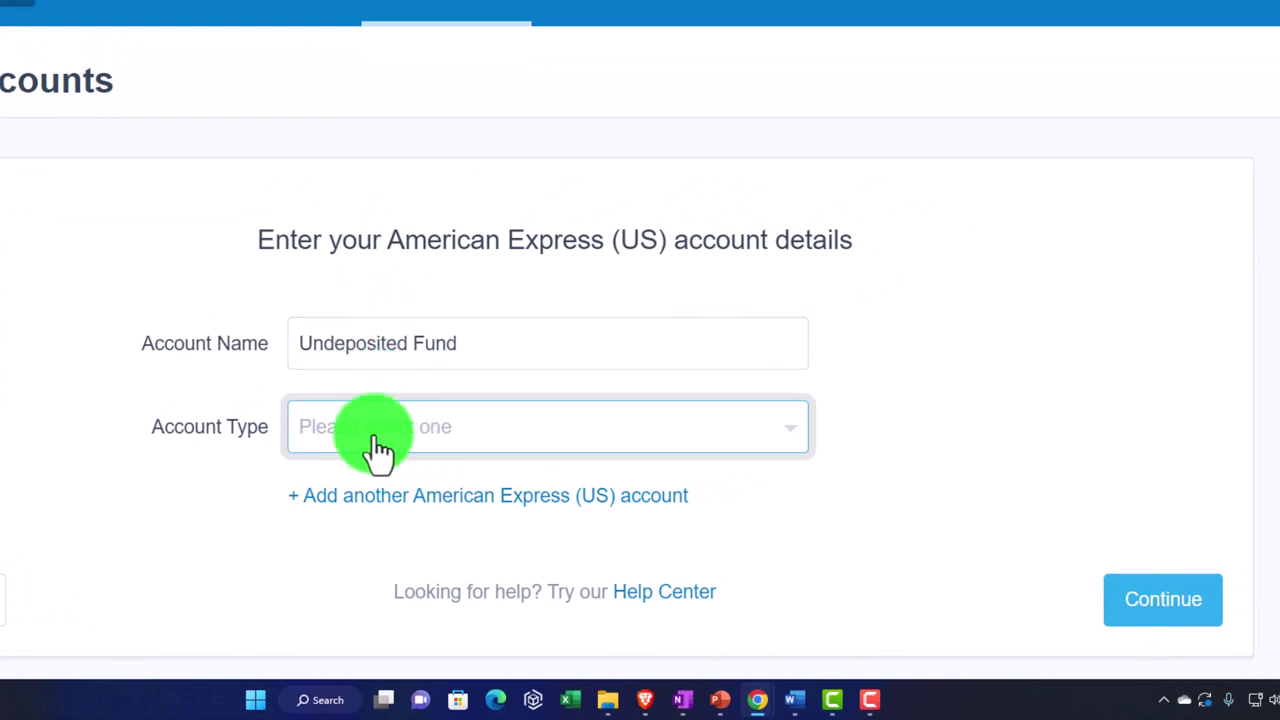
pyautogui.click(371, 567)
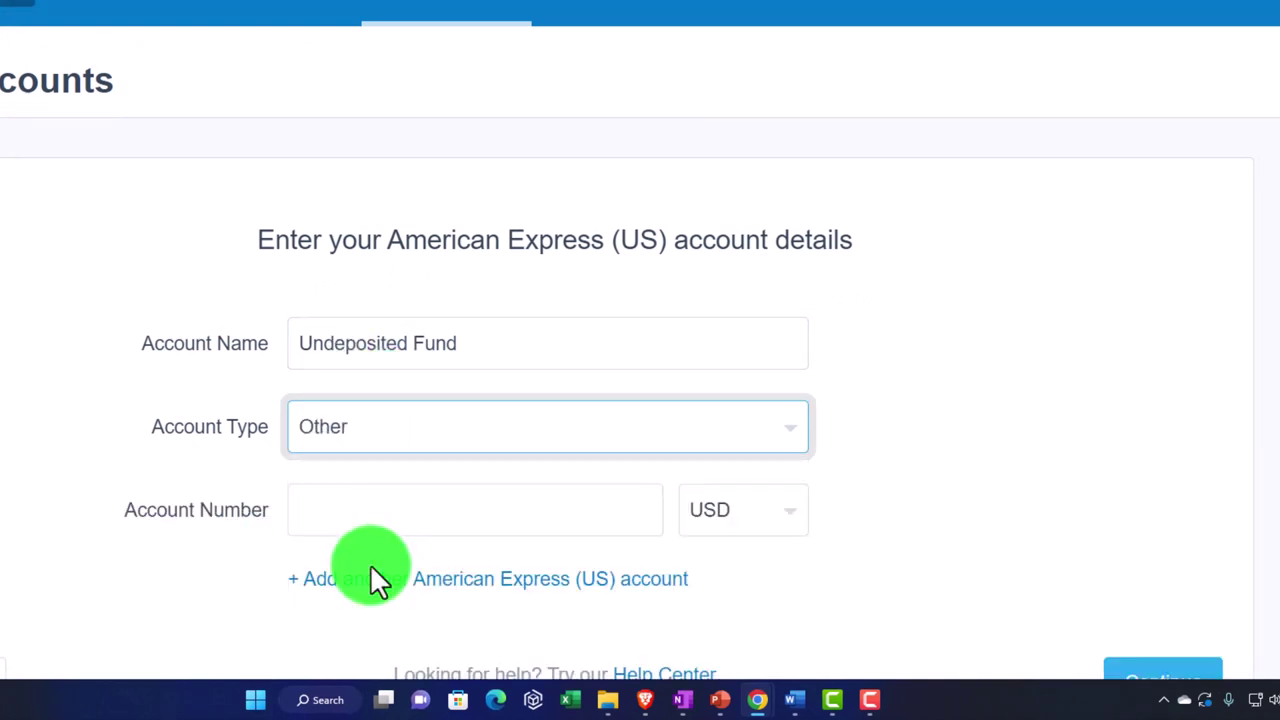
pyautogui.click(326, 492)
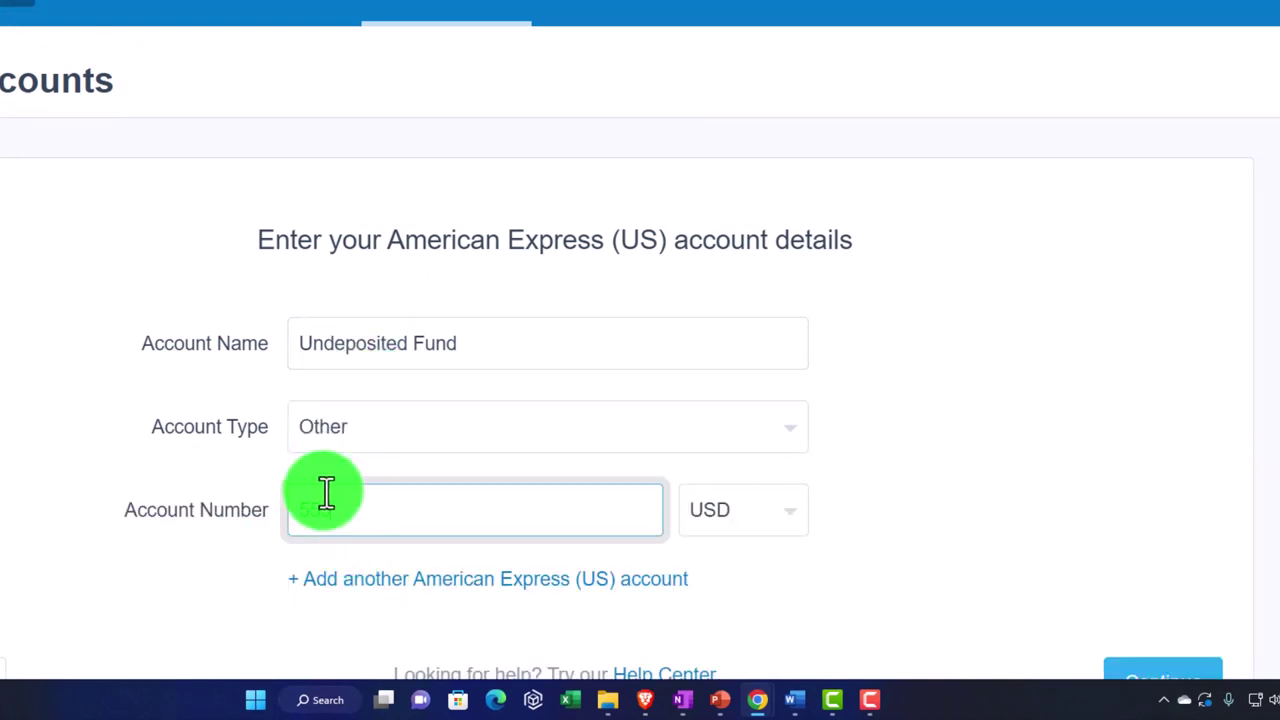
pyautogui.scroll(-1, 1027, 455)
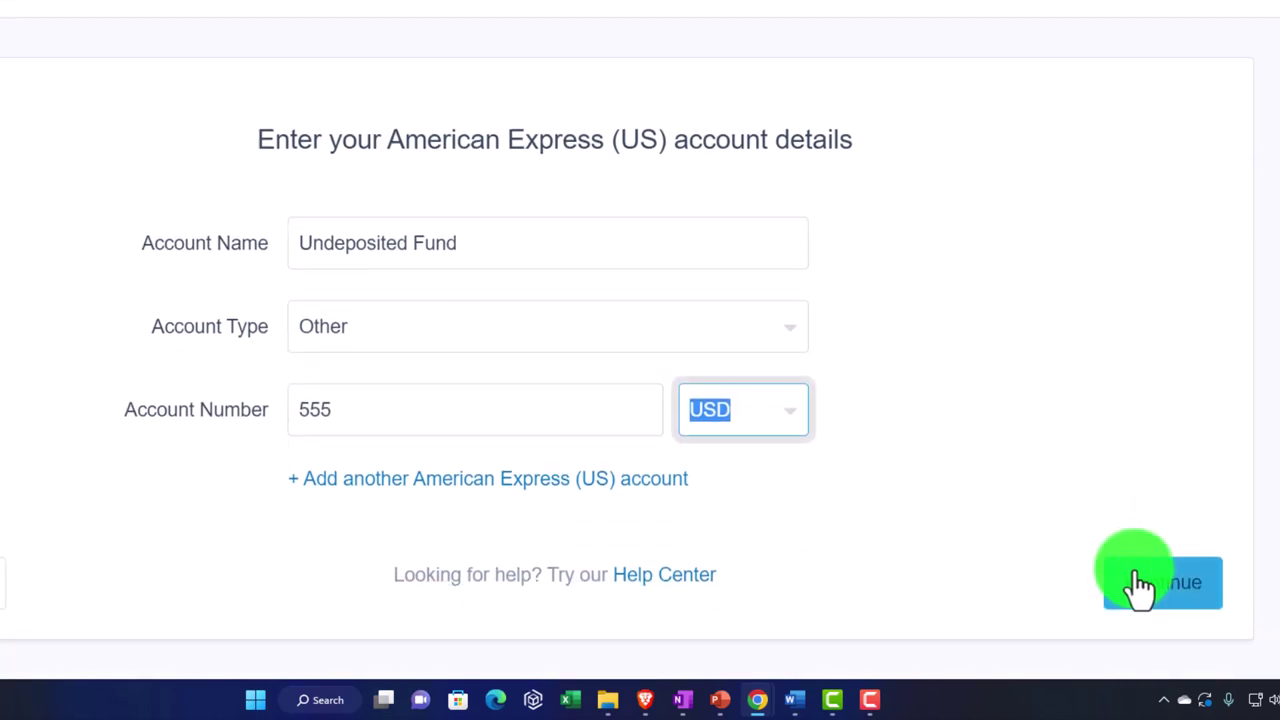
pyautogui.click(1140, 588)
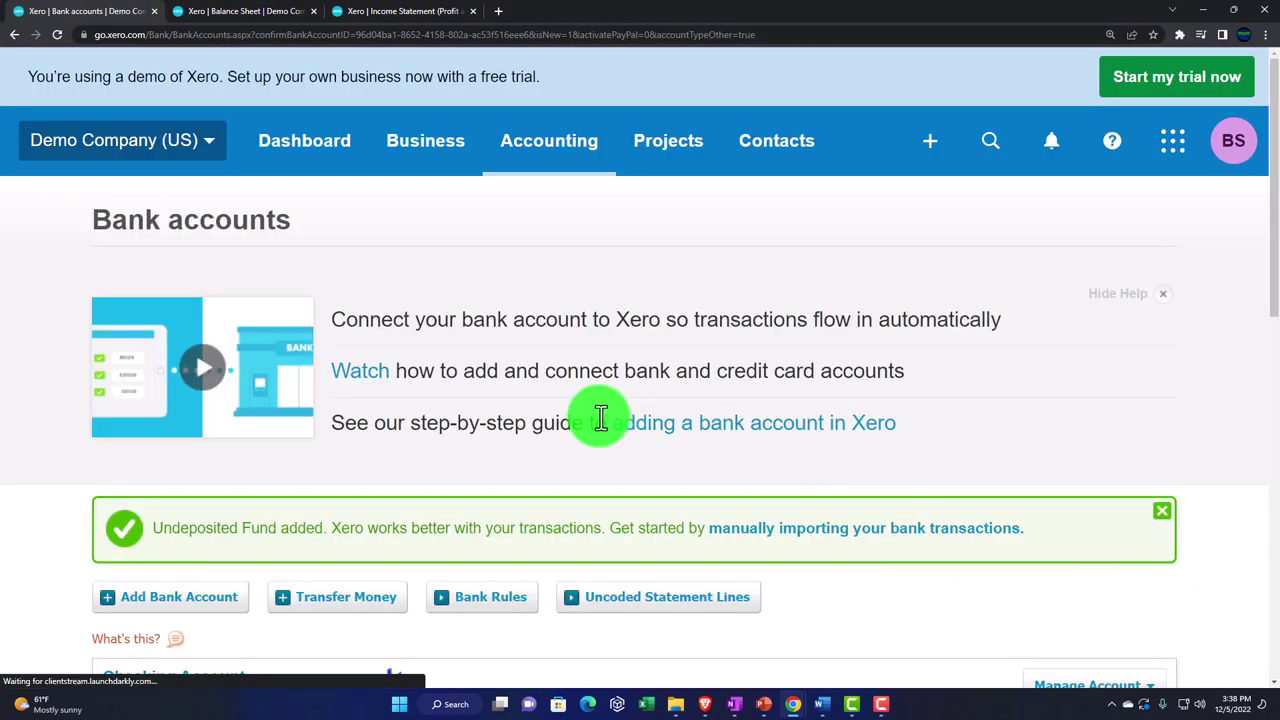
# Step: Look over the bank accounts page, open the chart of accounts and find the Undeposited Fund account in the list
pyautogui.scroll(-4, 600, 418)
pyautogui.click(600, 423)
pyautogui.scroll(3, 600, 423)
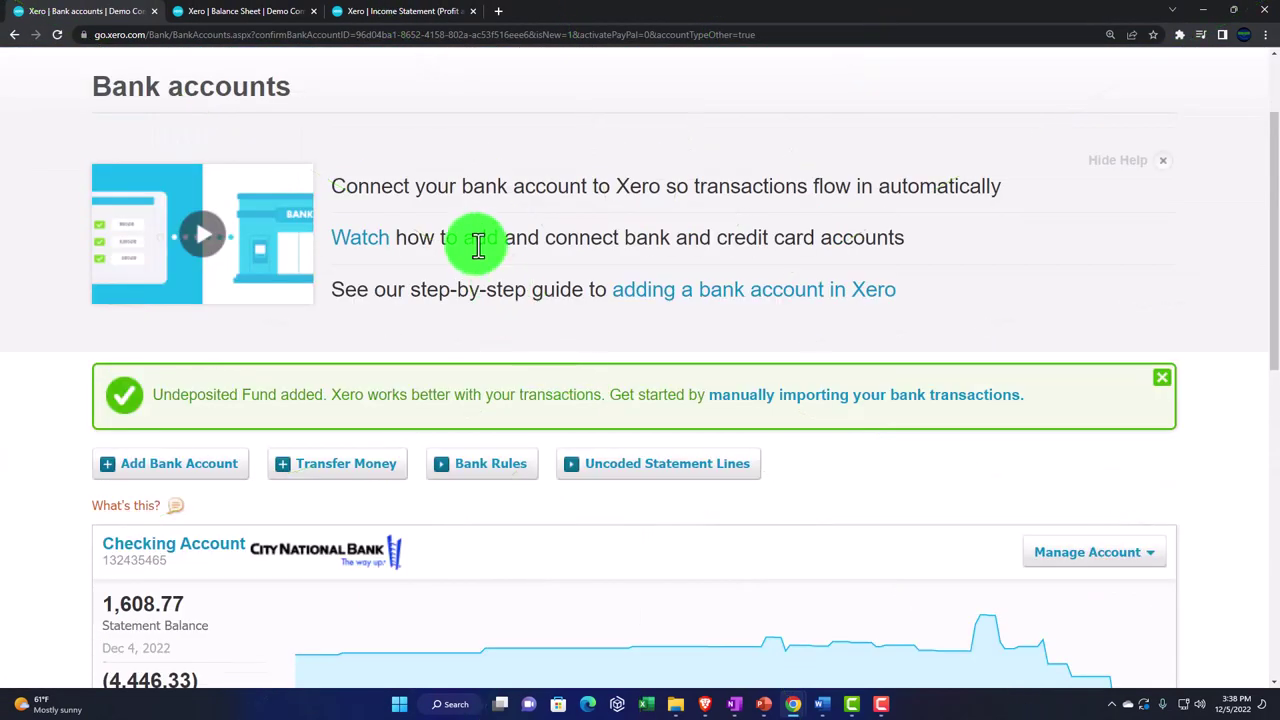
pyautogui.scroll(3, 478, 246)
pyautogui.click(430, 170)
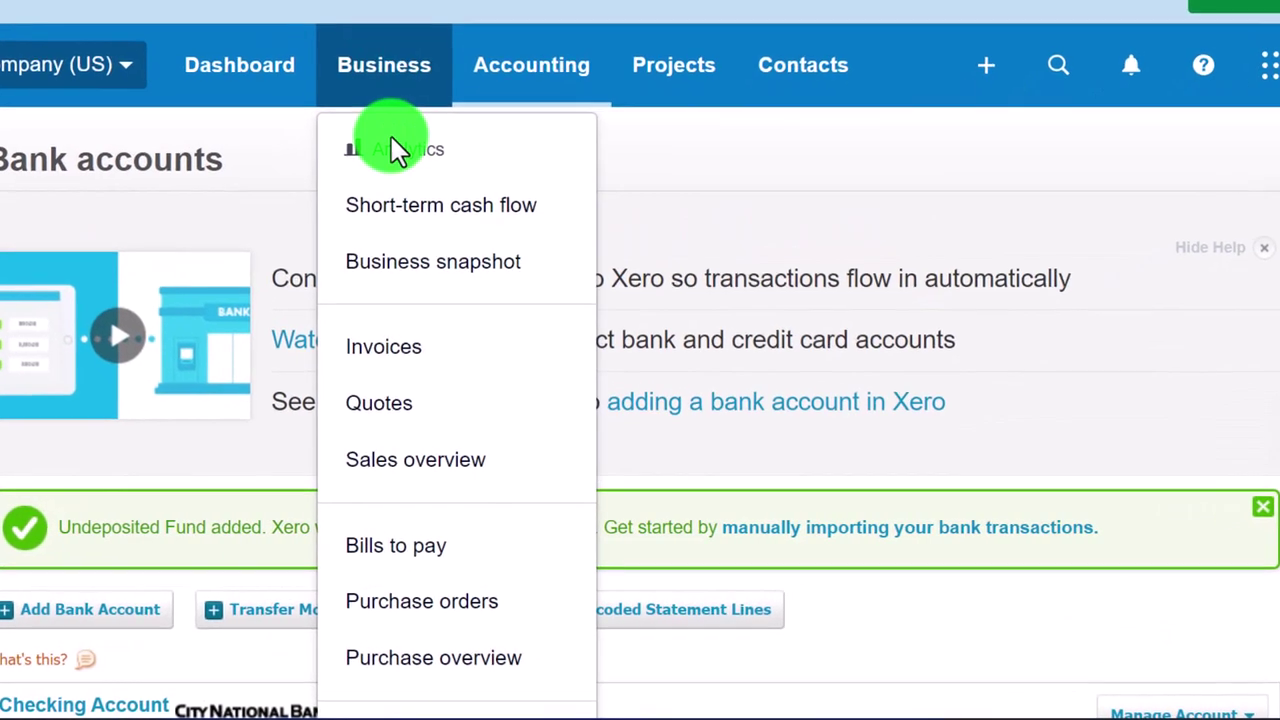
pyautogui.click(517, 60)
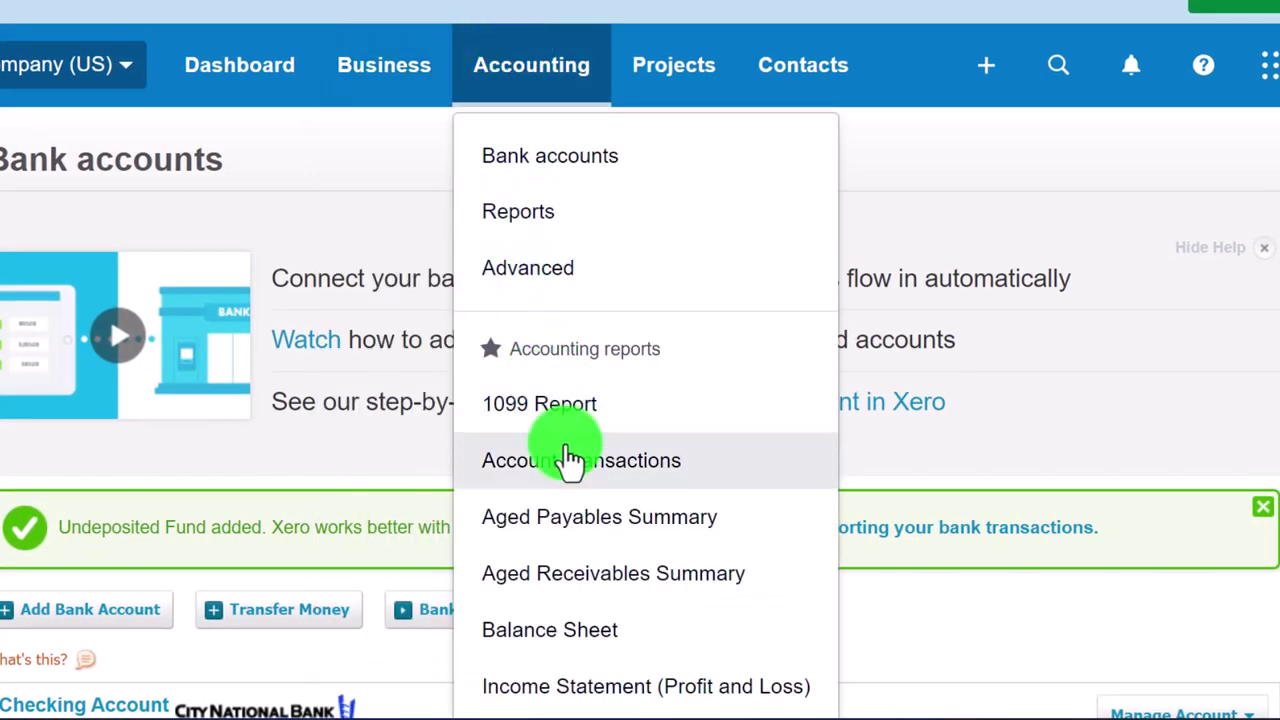
pyautogui.scroll(-3, 575, 480)
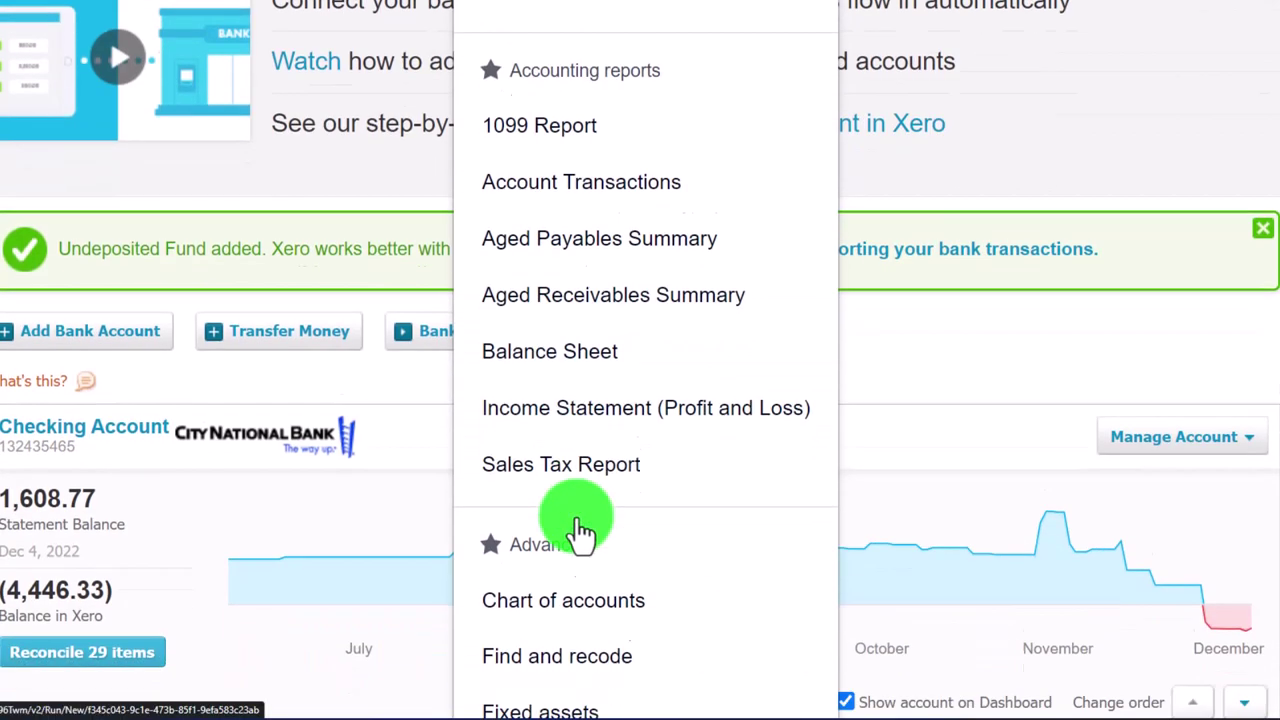
pyautogui.click(580, 571)
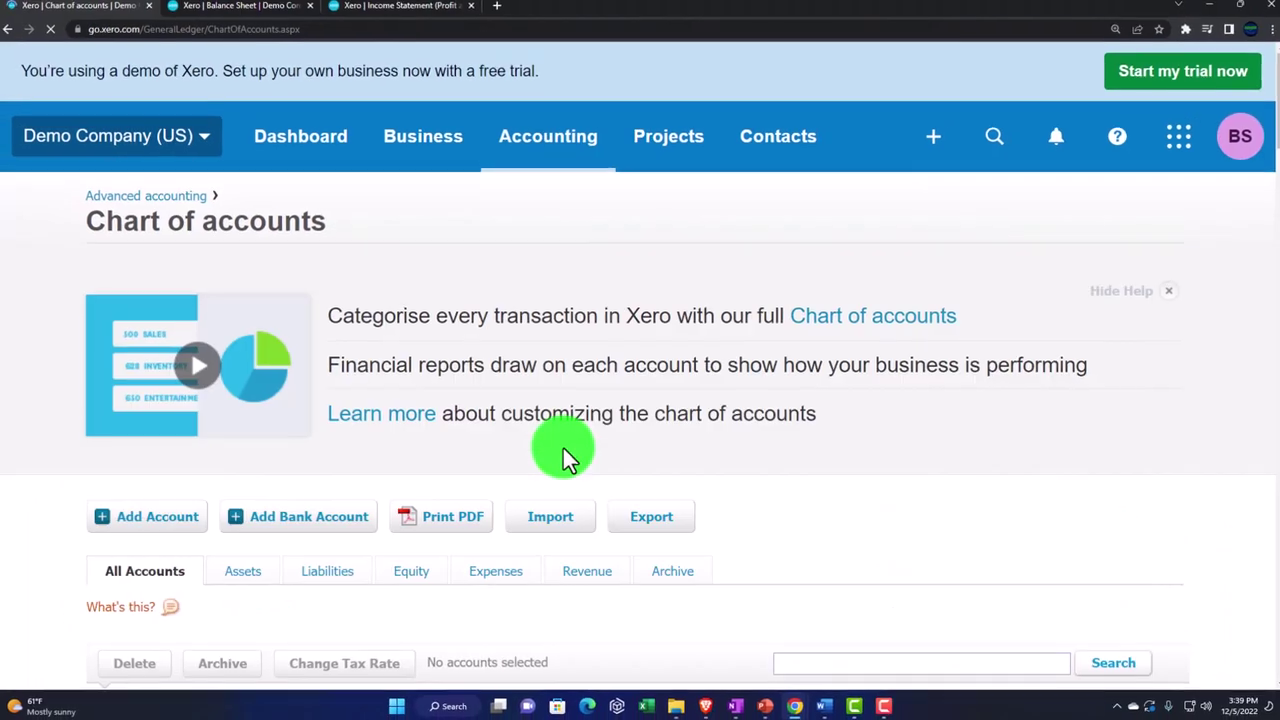
pyautogui.scroll(-2, 563, 452)
pyautogui.scroll(-2, 565, 458)
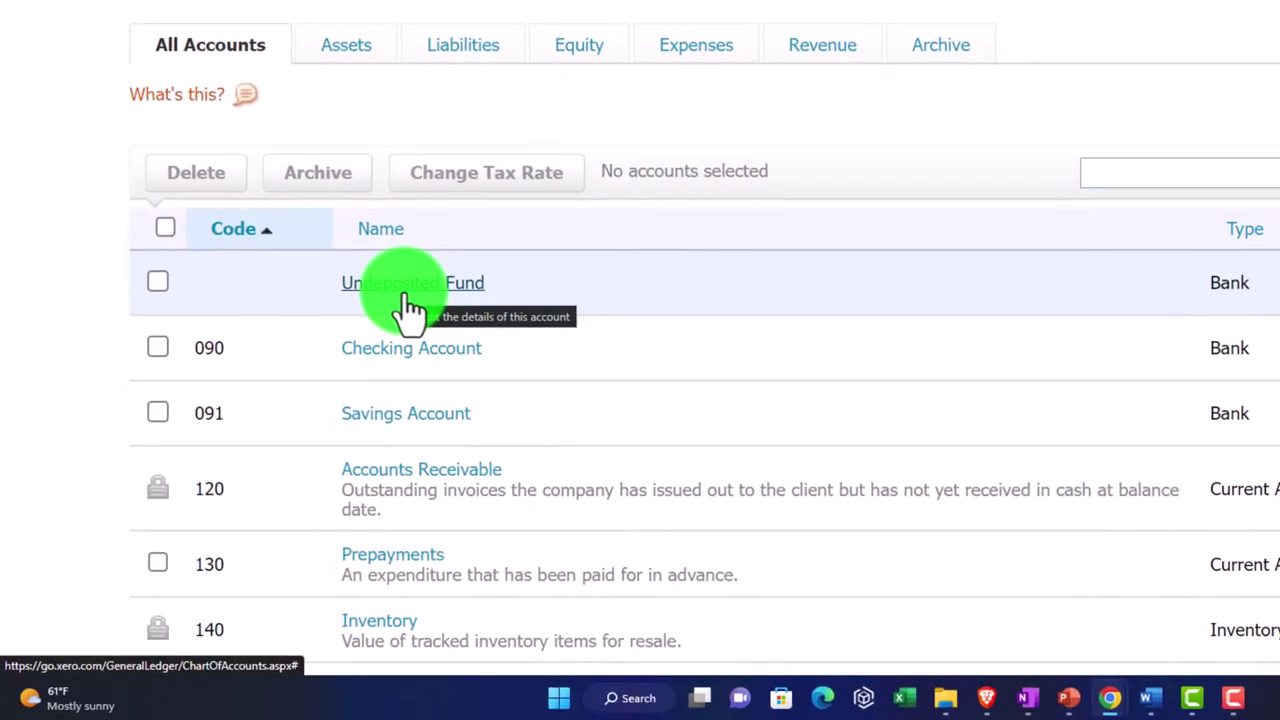
# Step: Create a new Receive Money transaction with Undeposited Fund as the bank account
pyautogui.scroll(5, 409, 310)
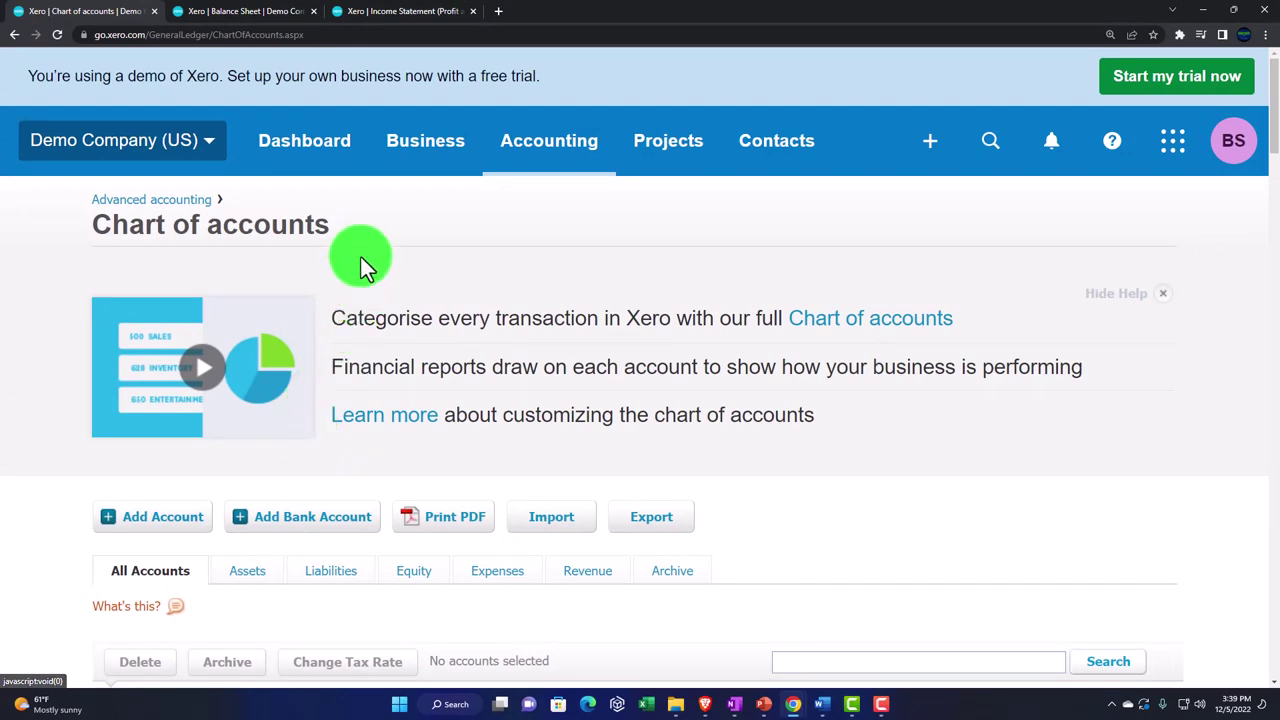
pyautogui.click(930, 140)
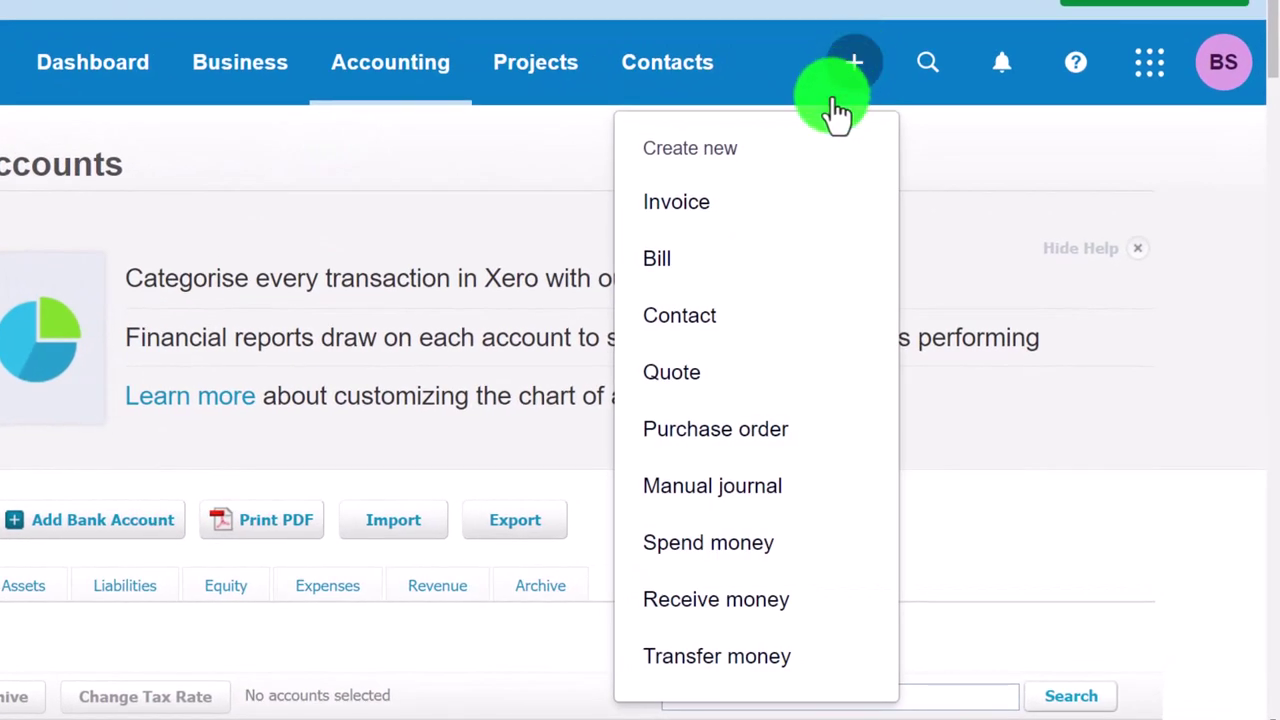
pyautogui.click(777, 600)
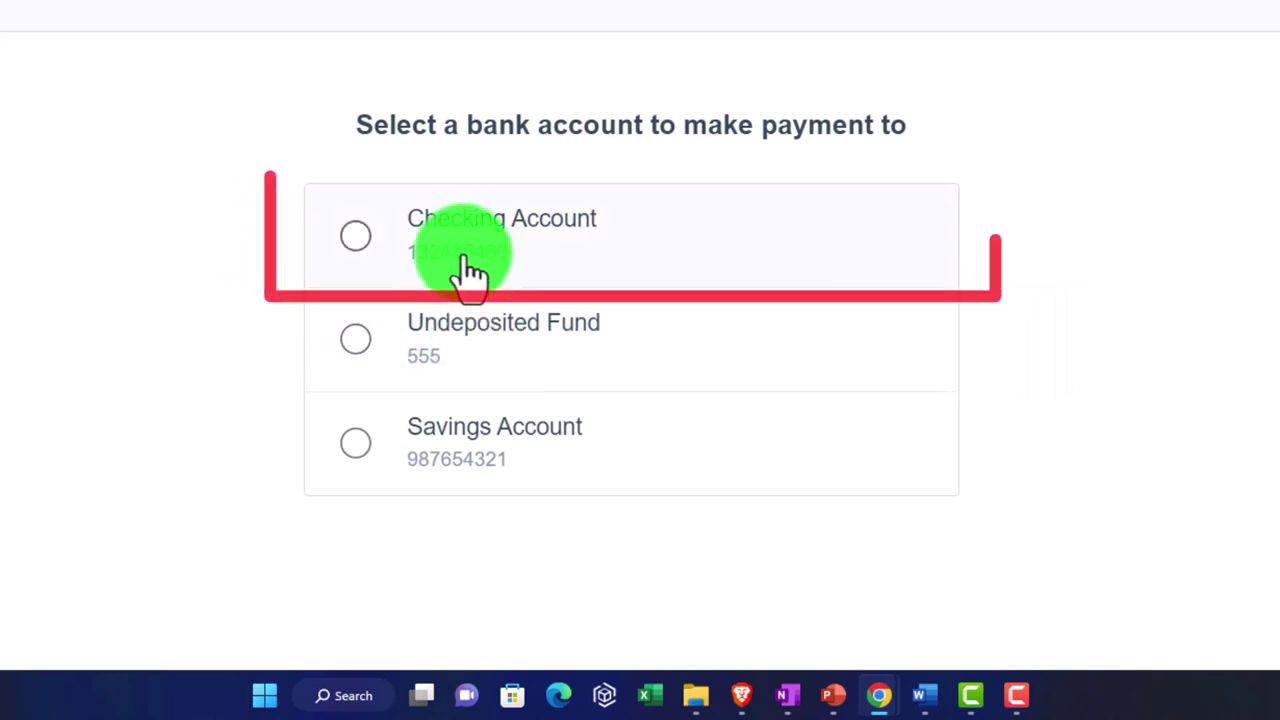
pyautogui.click(356, 345)
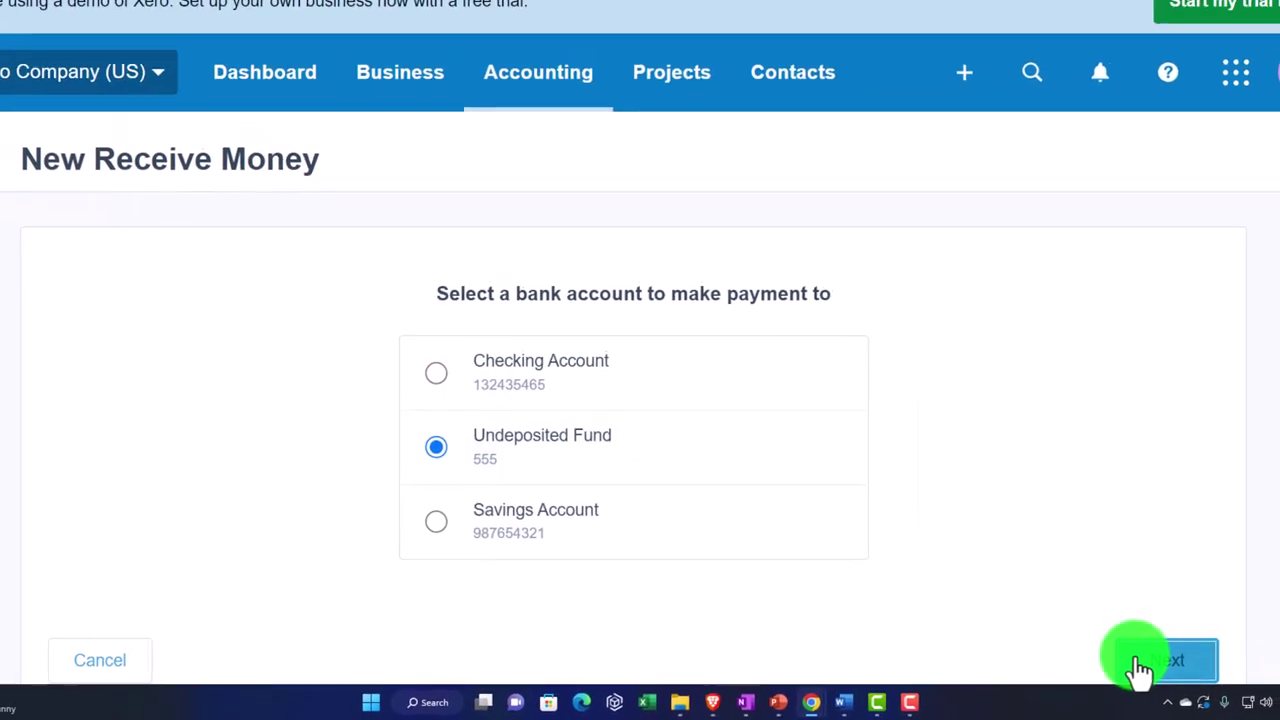
pyautogui.click(1145, 662)
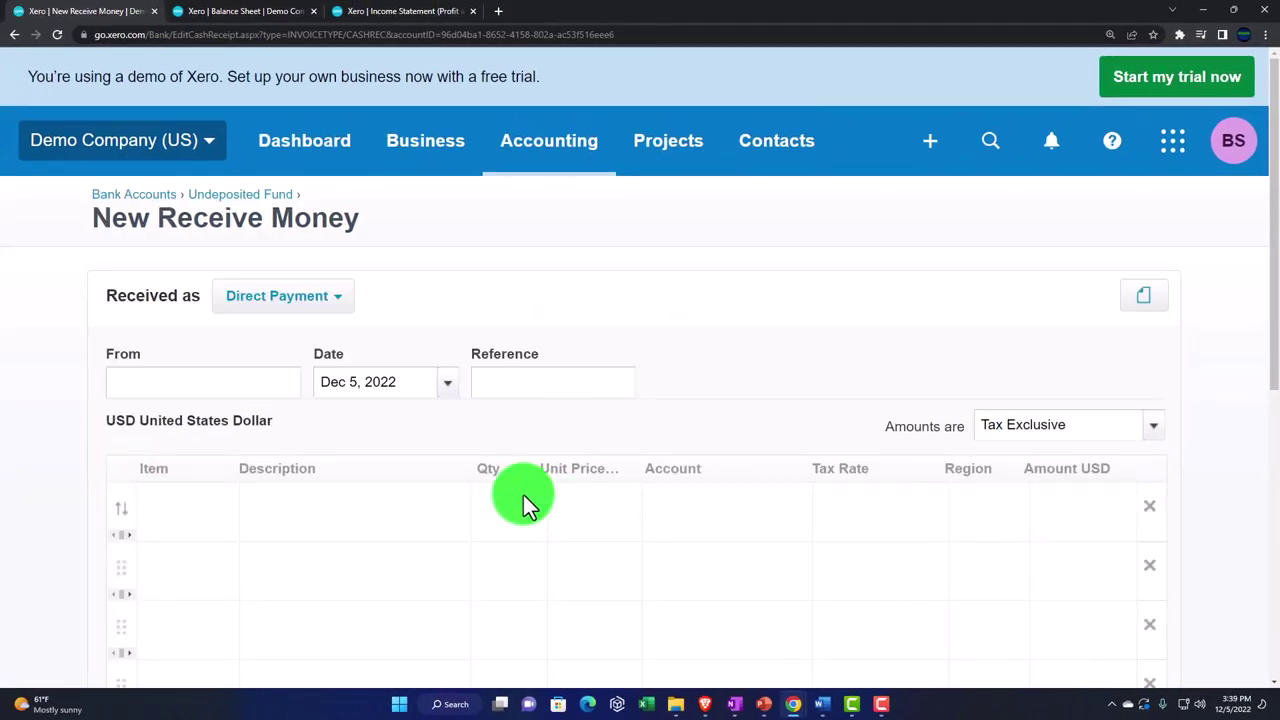
# Step: Enter BBB as the payer, keeping the date Dec 5, 2022 and leaving the reference blank
pyautogui.scroll(-1, 520, 495)
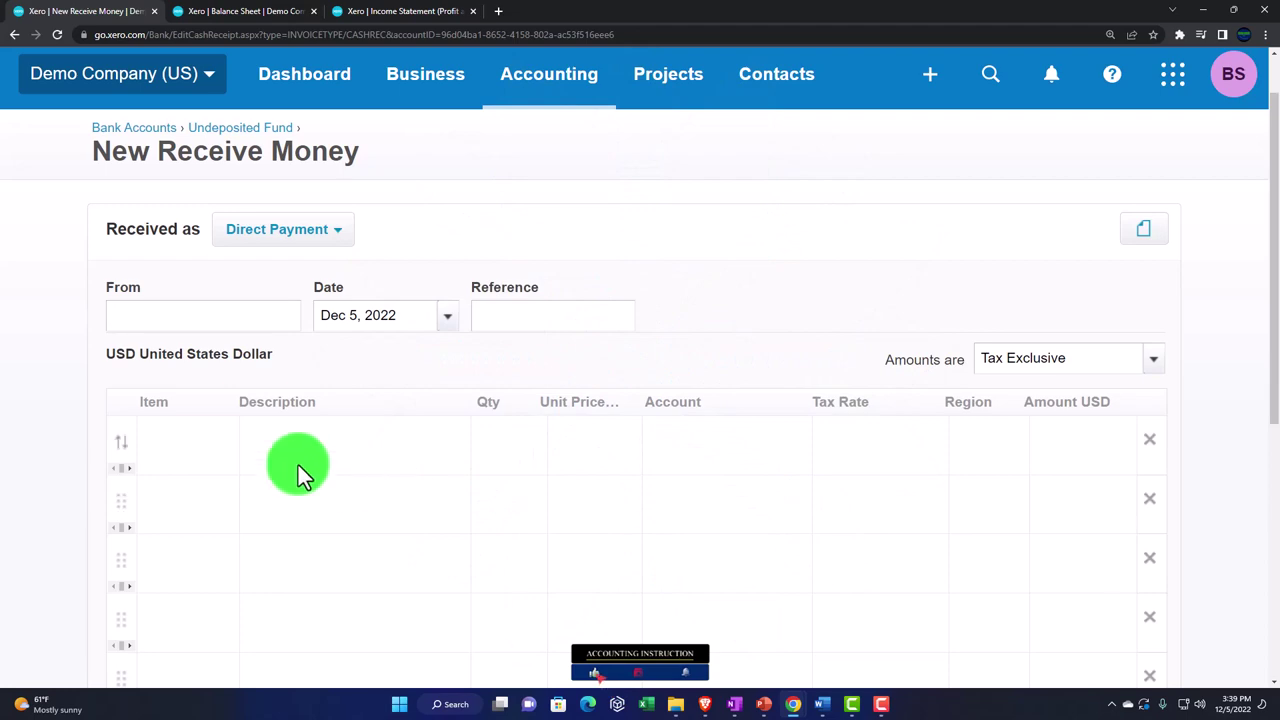
pyautogui.write('BBB')
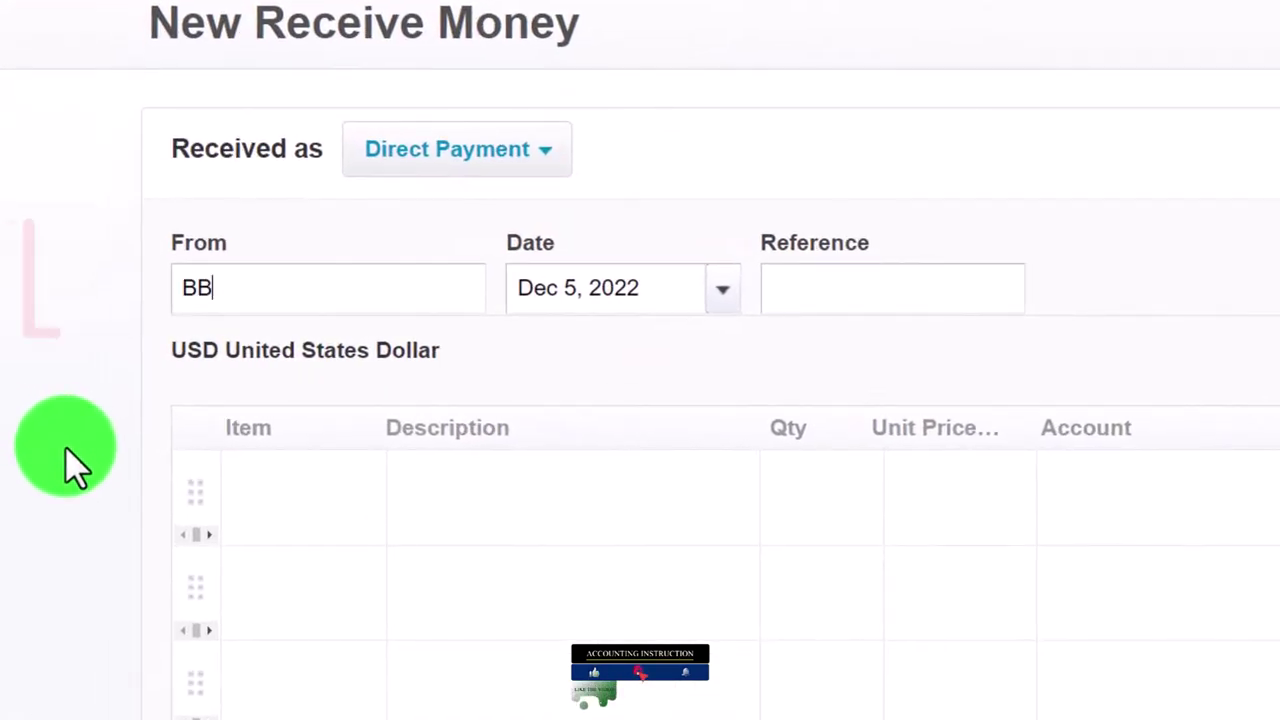
pyautogui.press('Tab')
pyautogui.press('Tab')
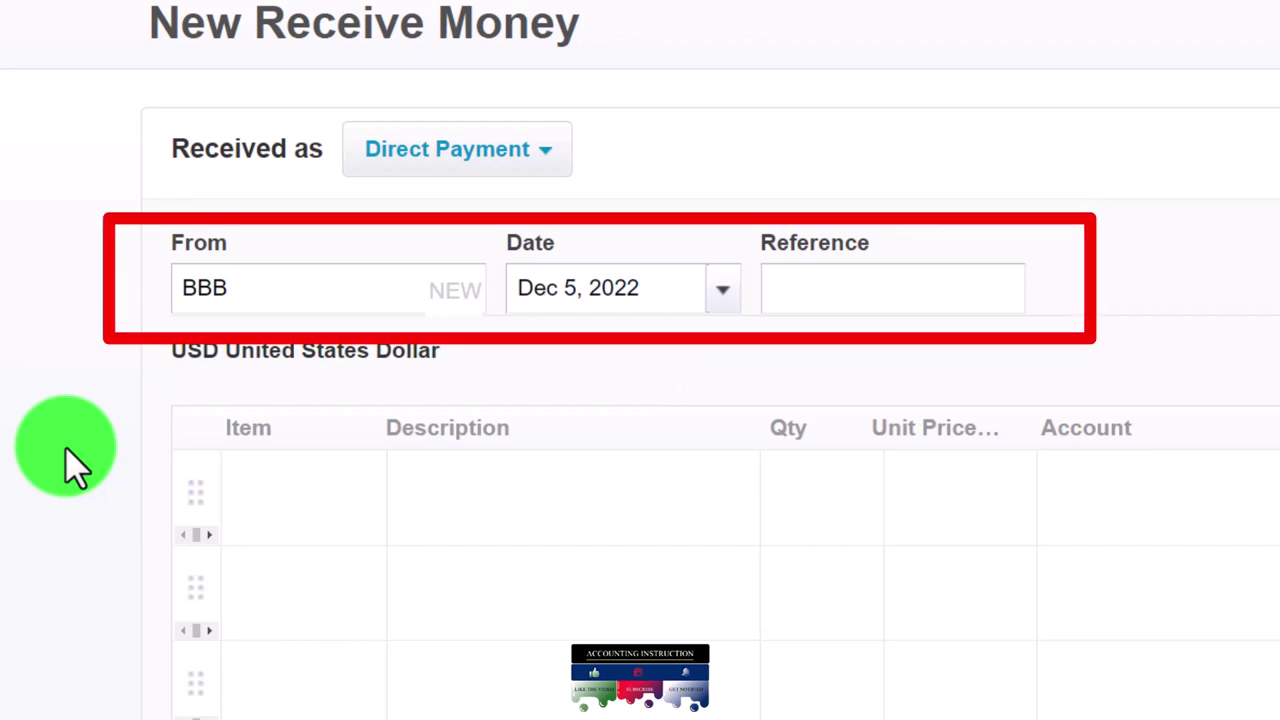
pyautogui.press('Tab')
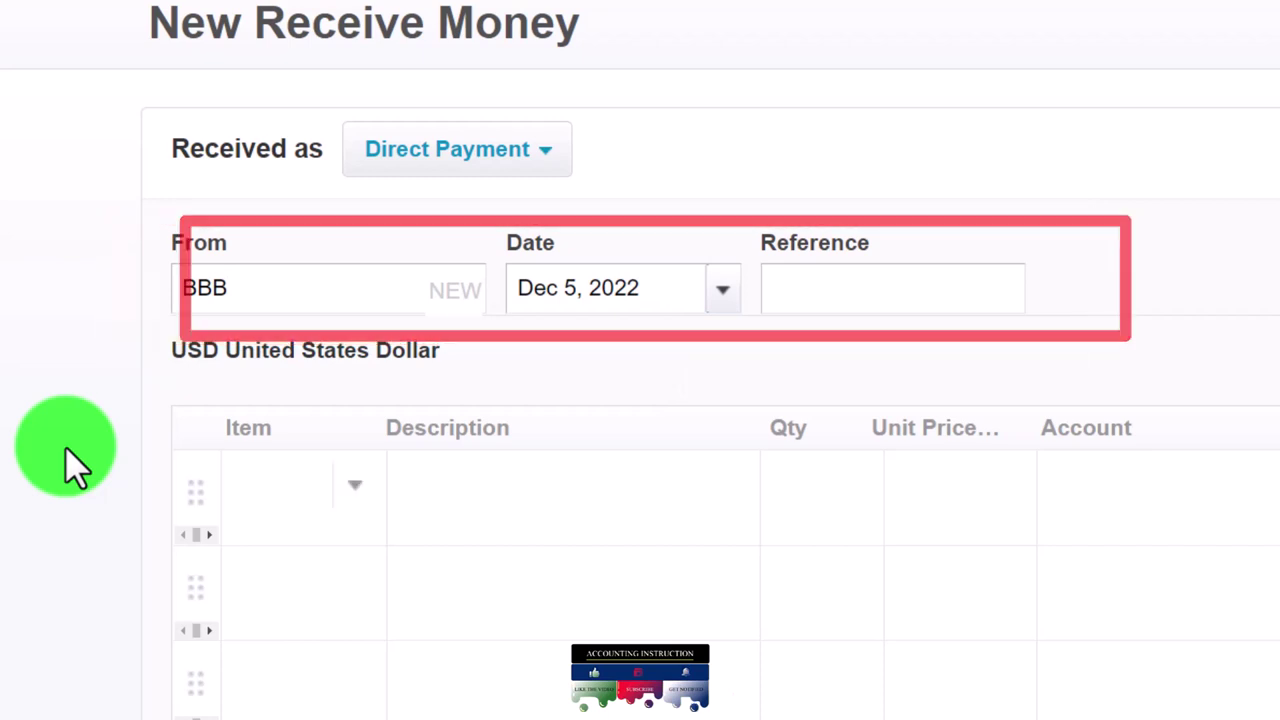
# Step: Add a new item for the first transaction line, with Inv Item 1 as both its code and name
pyautogui.scroll(-3, 65, 446)
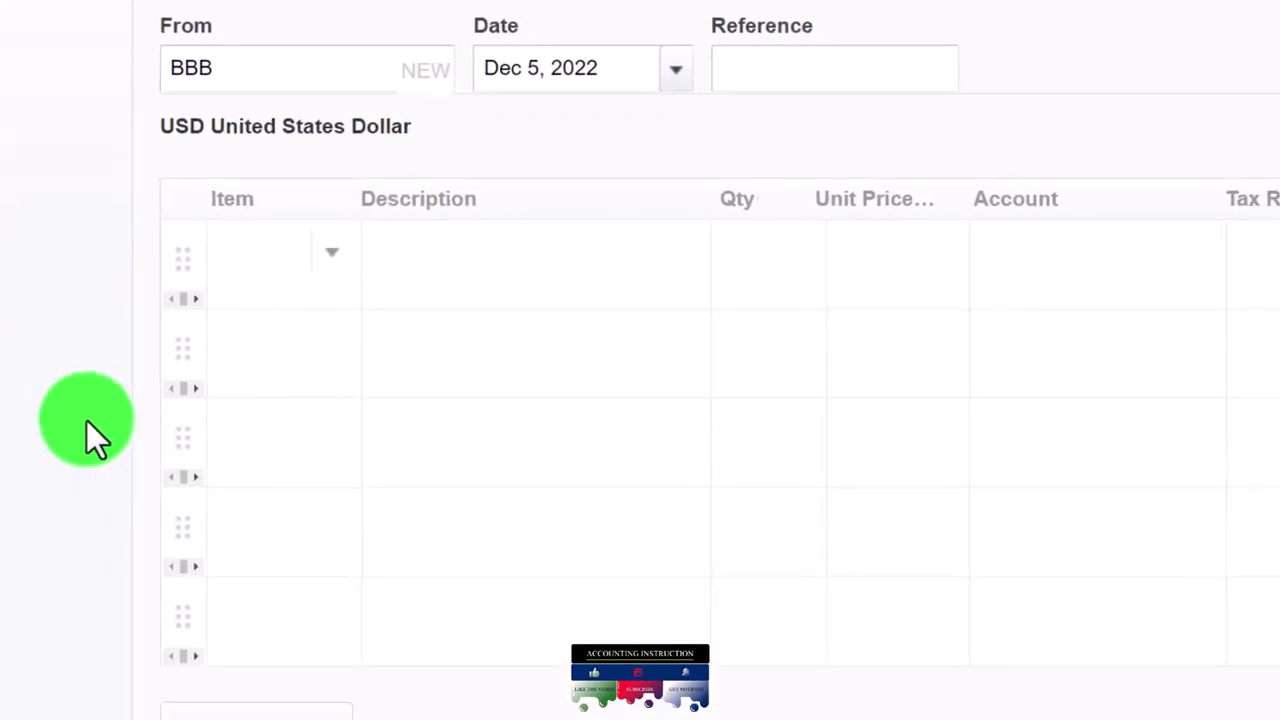
pyautogui.click(291, 212)
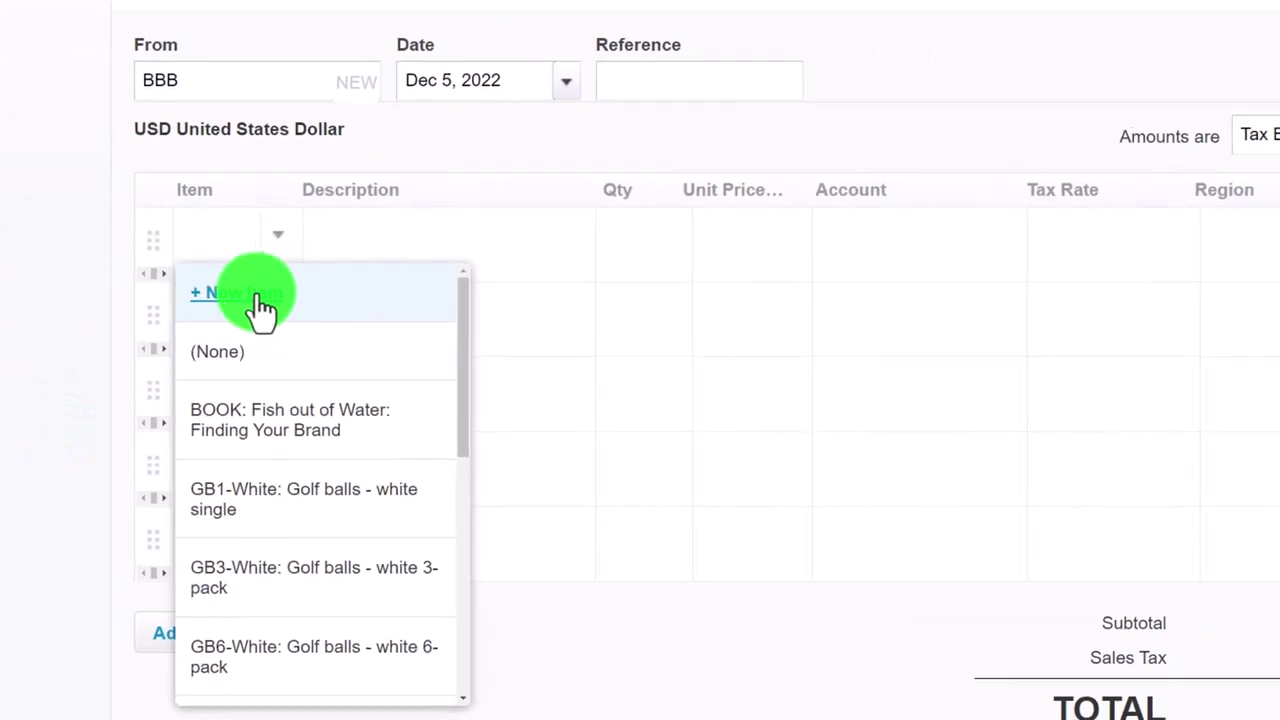
pyautogui.click(240, 295)
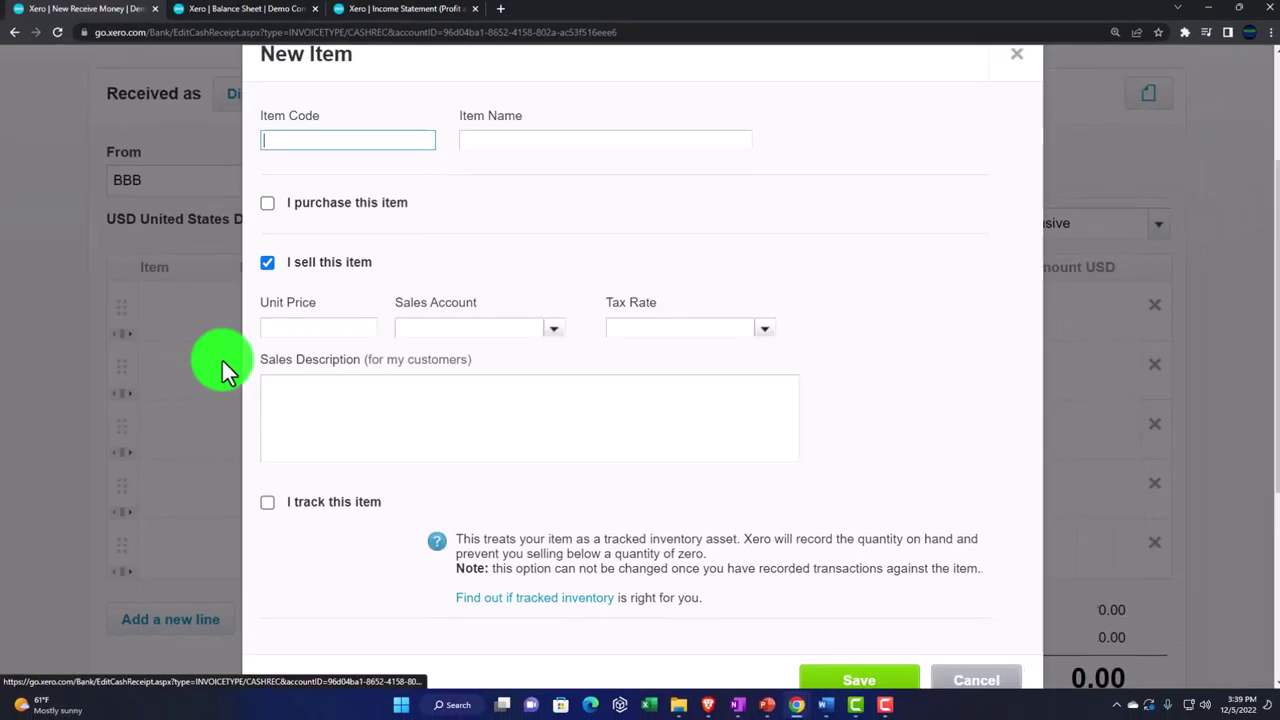
pyautogui.write('Inv')
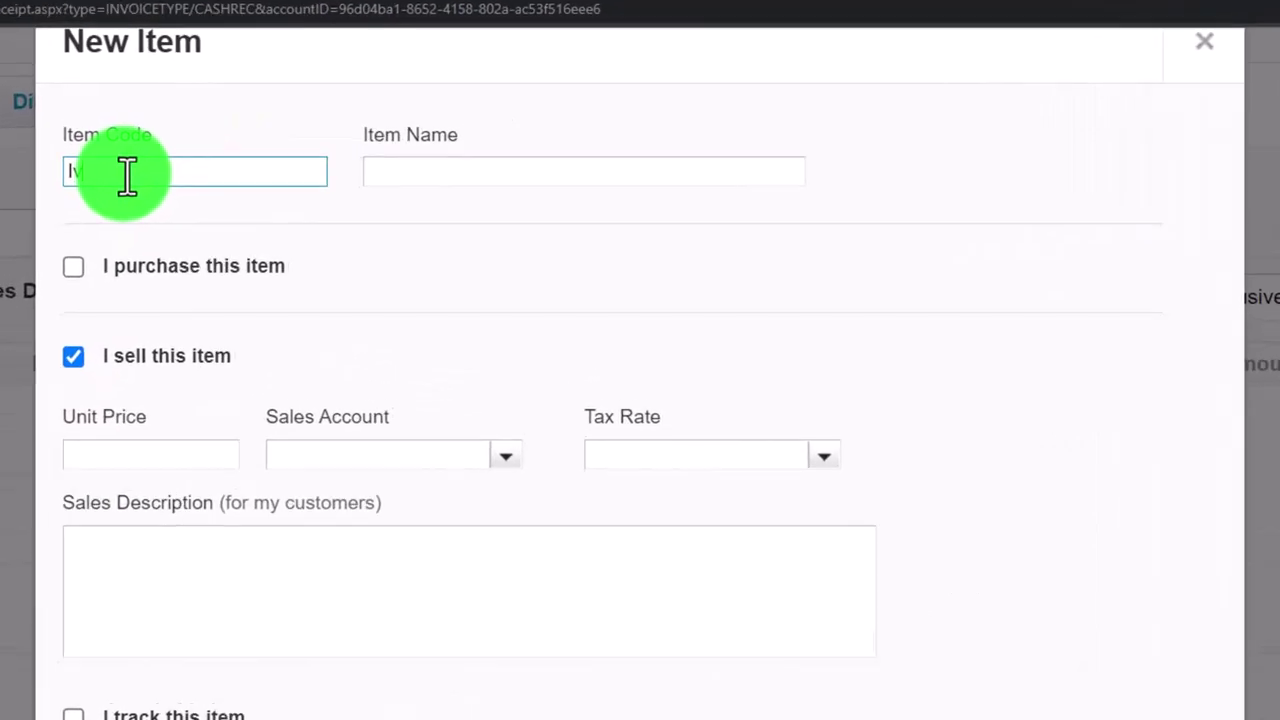
pyautogui.write(' Item')
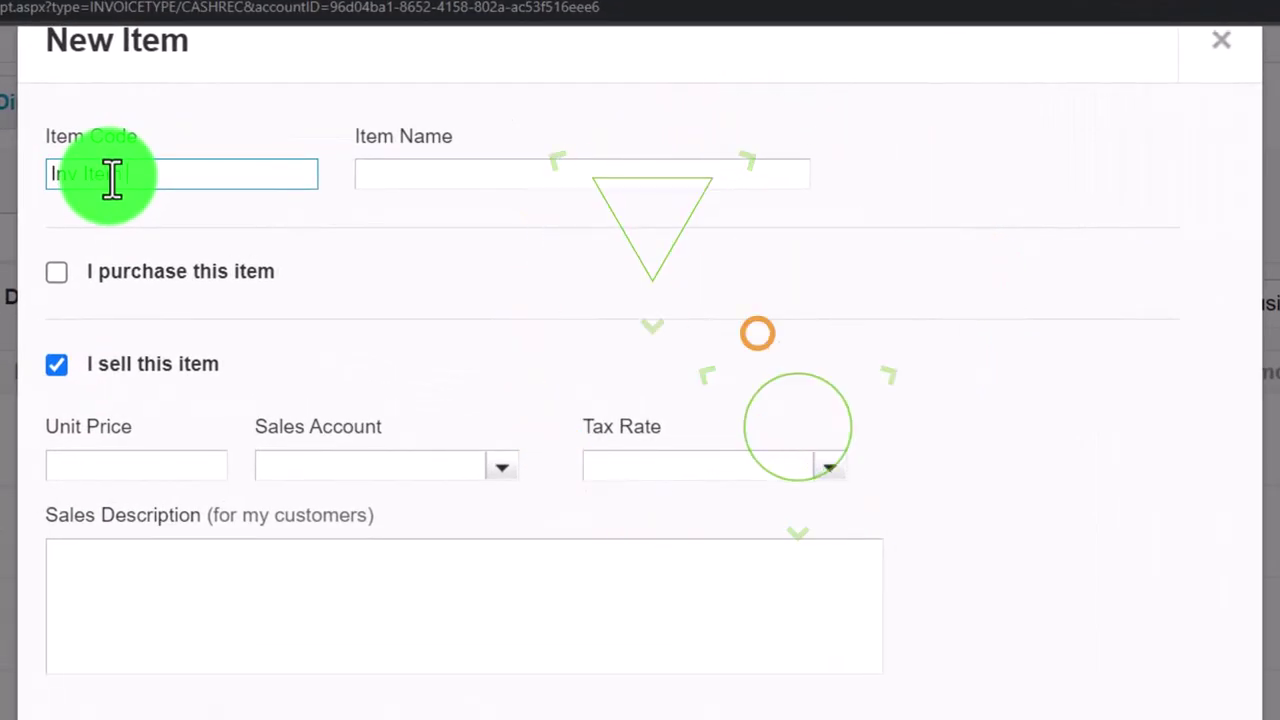
pyautogui.write(' 1')
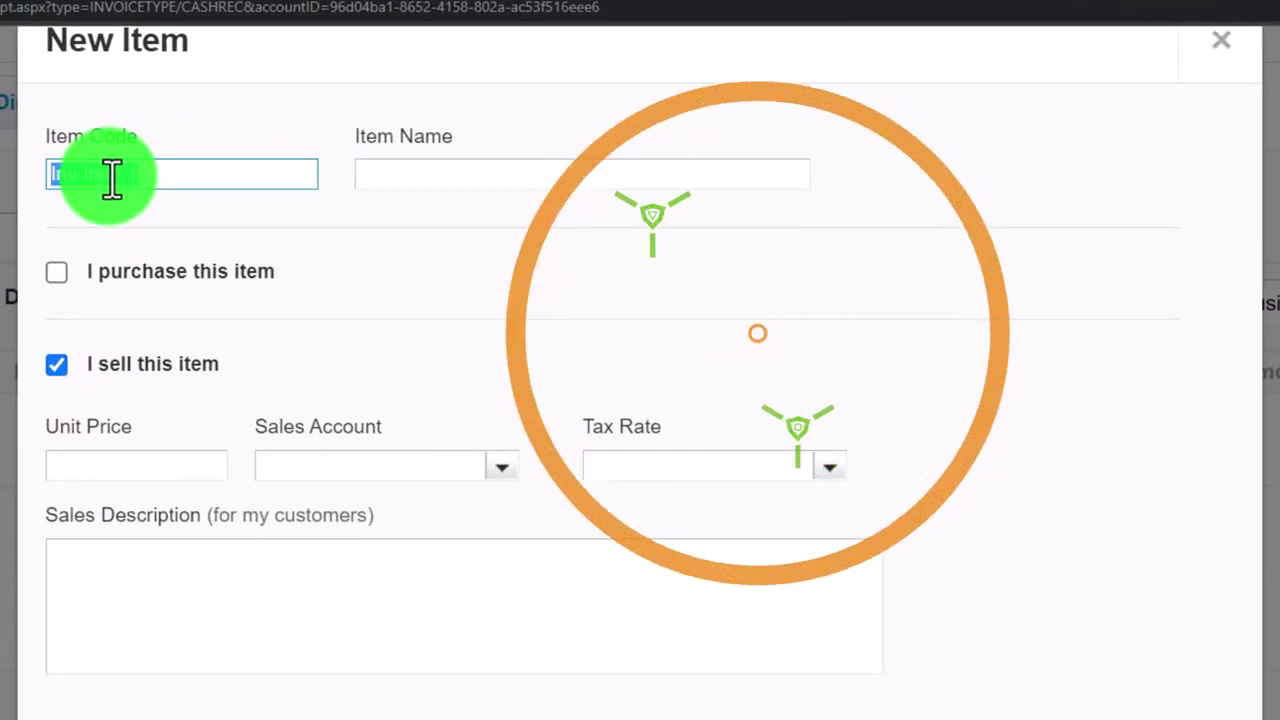
pyautogui.press('Tab')
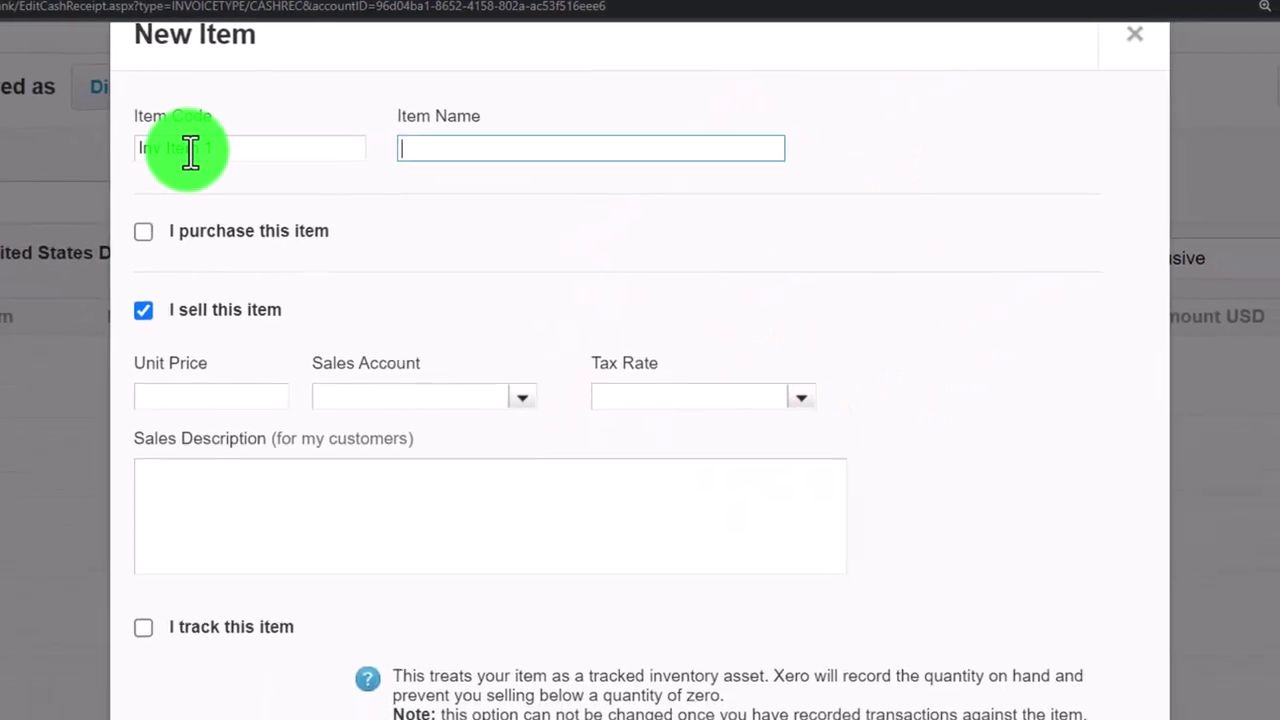
pyautogui.write('Inv Item 1')
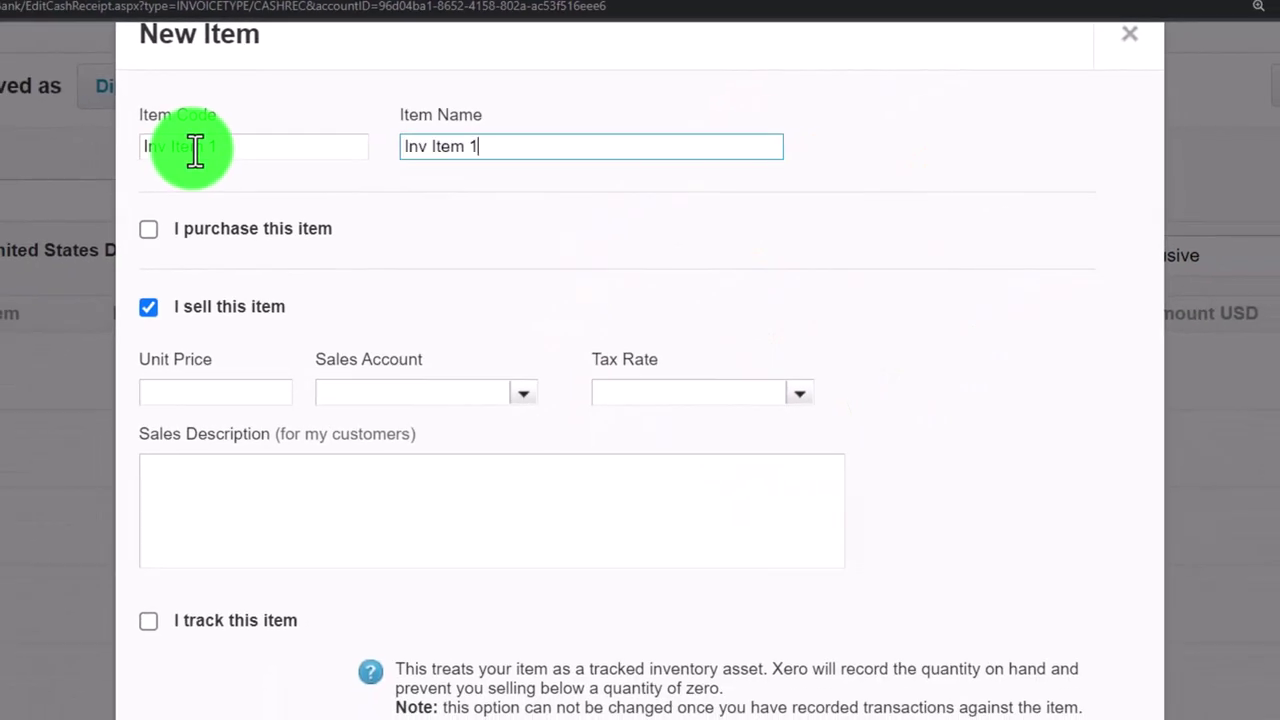
# Step: Mark the item as purchased, with unit price 1000, purchases account 500 - Cost of Goods Sold and the Tax Exempt (0%) rate
pyautogui.click(150, 227)
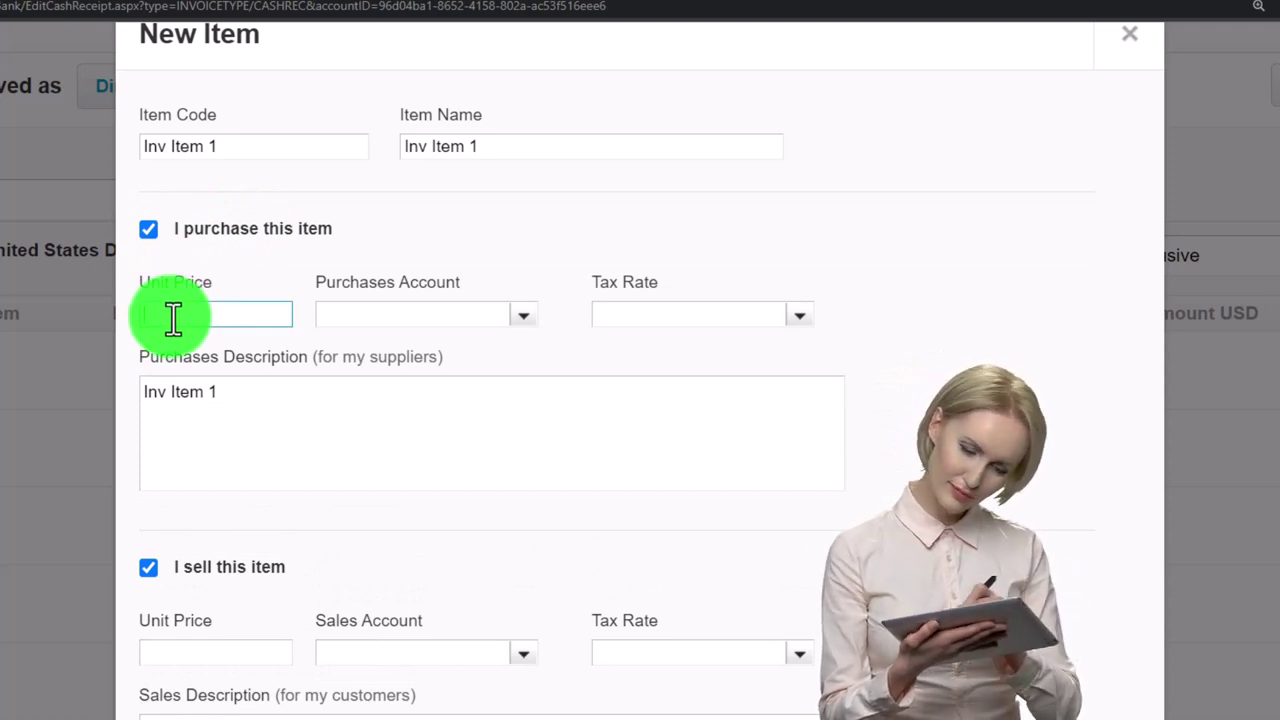
pyautogui.write('7')
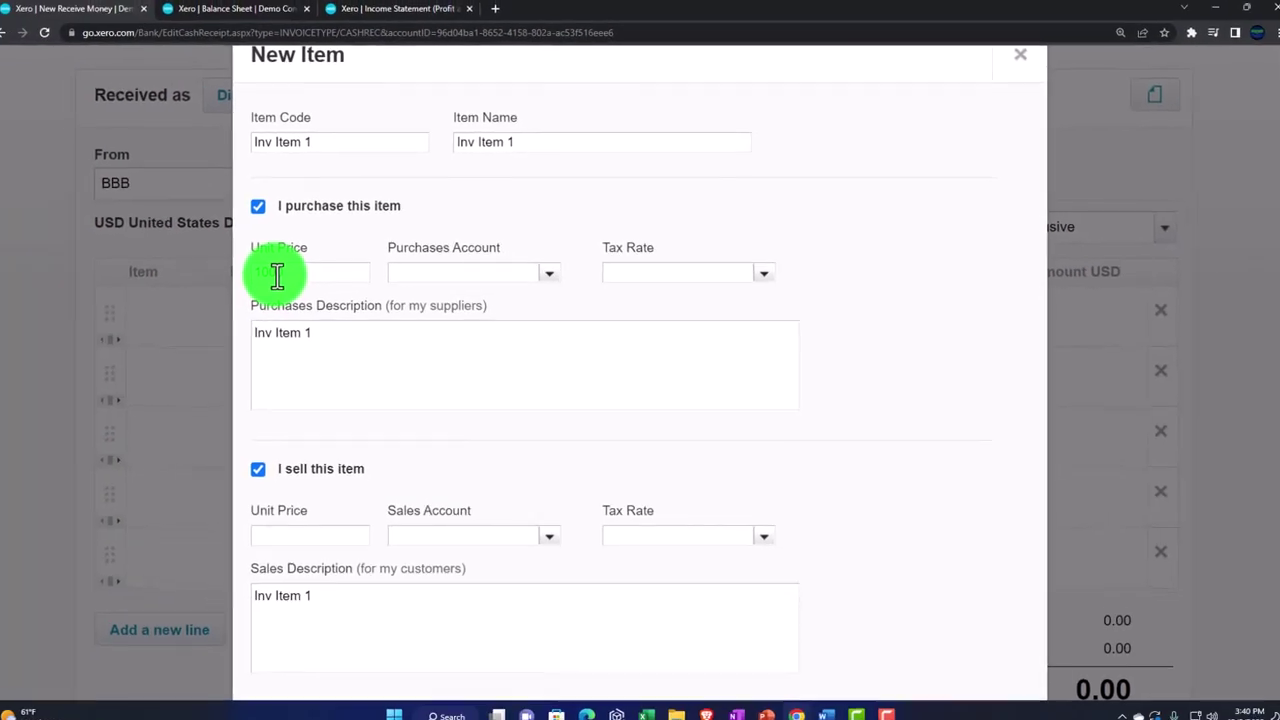
pyautogui.press('Tab')
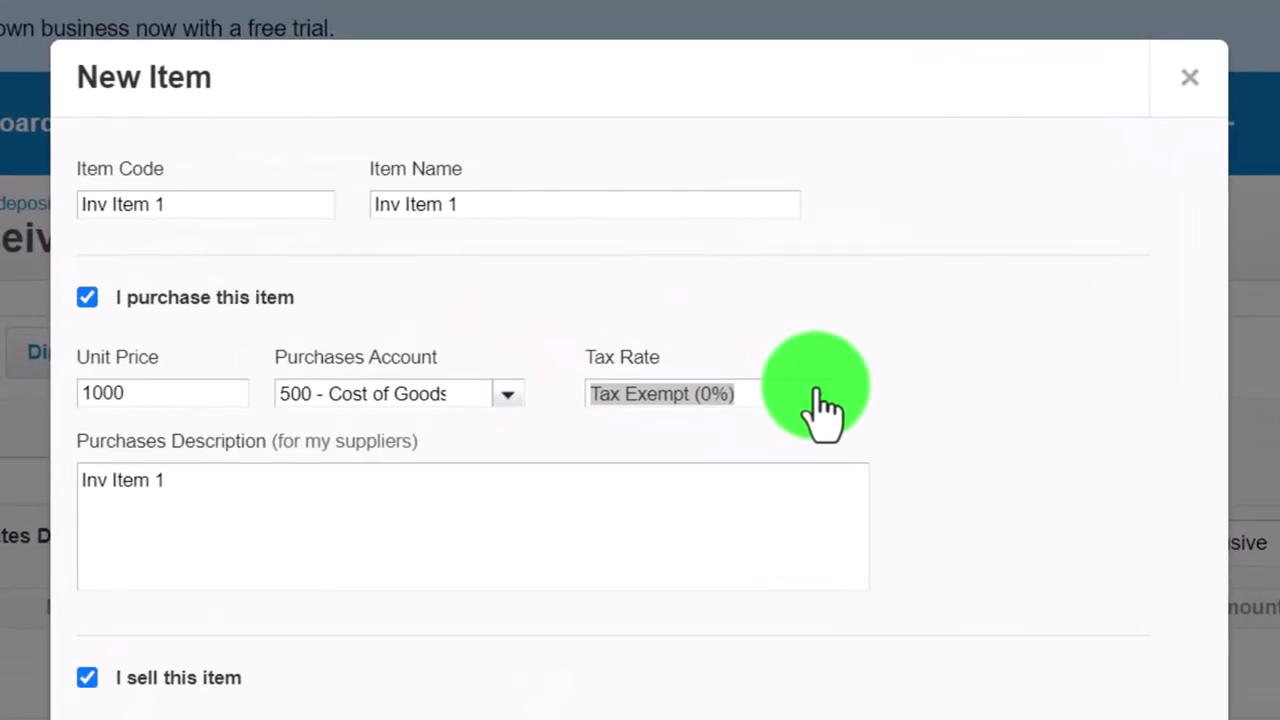
pyautogui.click(818, 400)
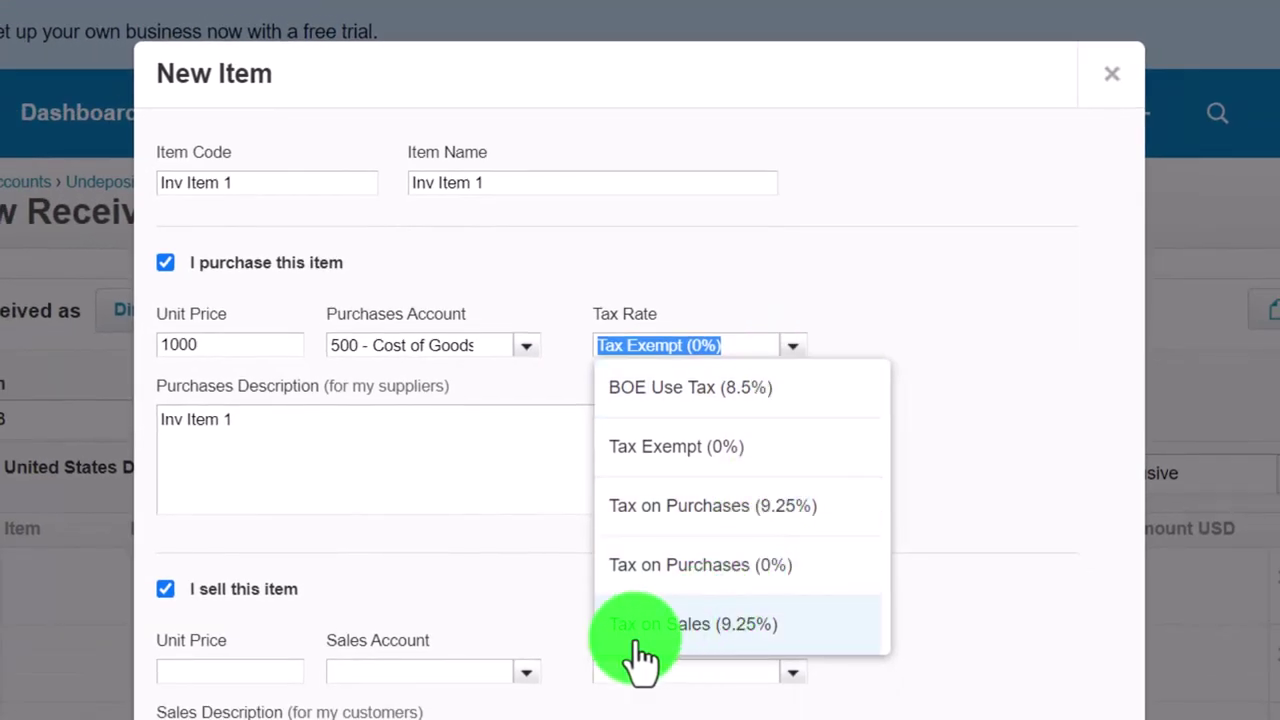
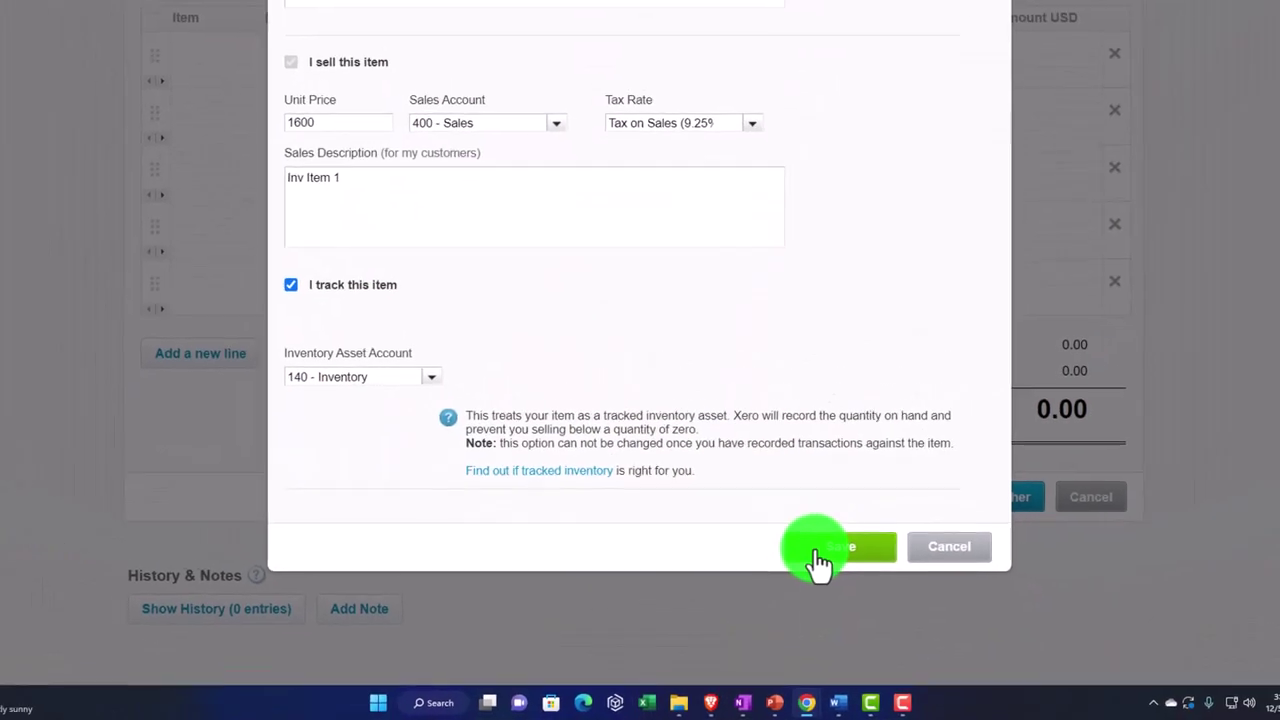
# Step: Set the sales price to 1600, 400 - Sales and 9.25% sales tax, track it in 140 - Inventory, choose Cost of Goods Sold, and save
pyautogui.click(855, 524)
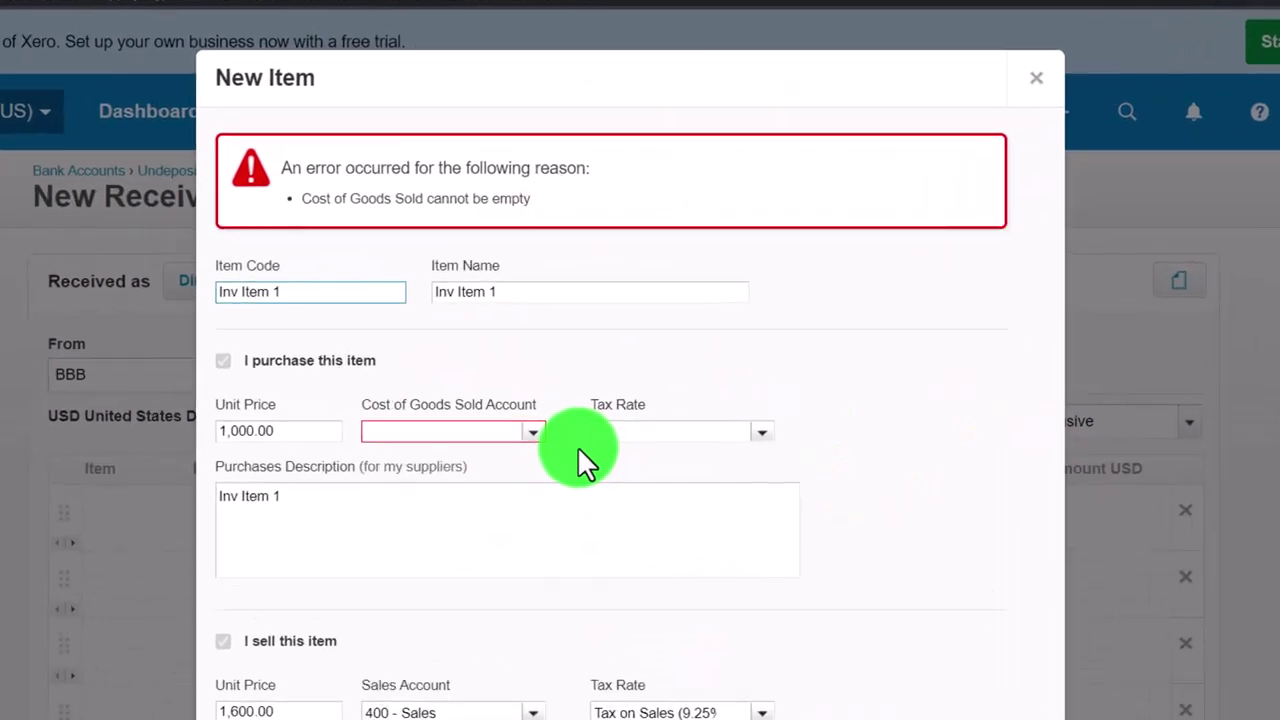
pyautogui.click(518, 464)
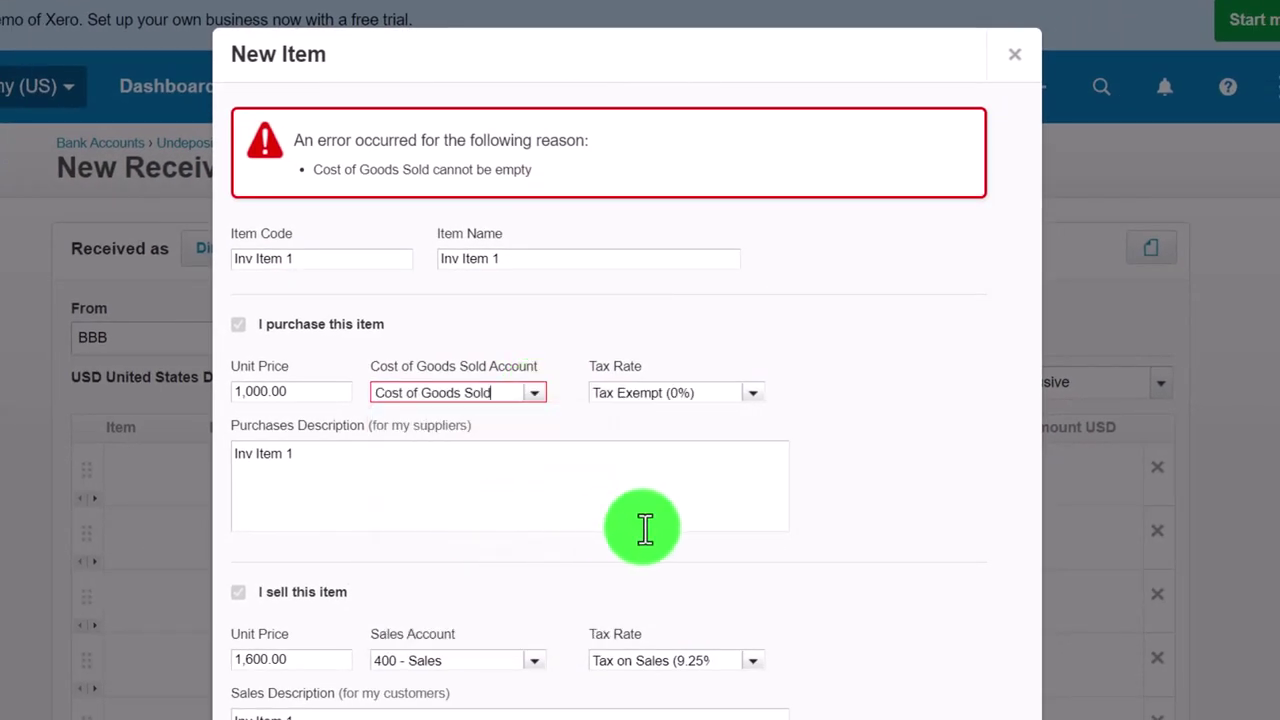
pyautogui.scroll(-5, 643, 530)
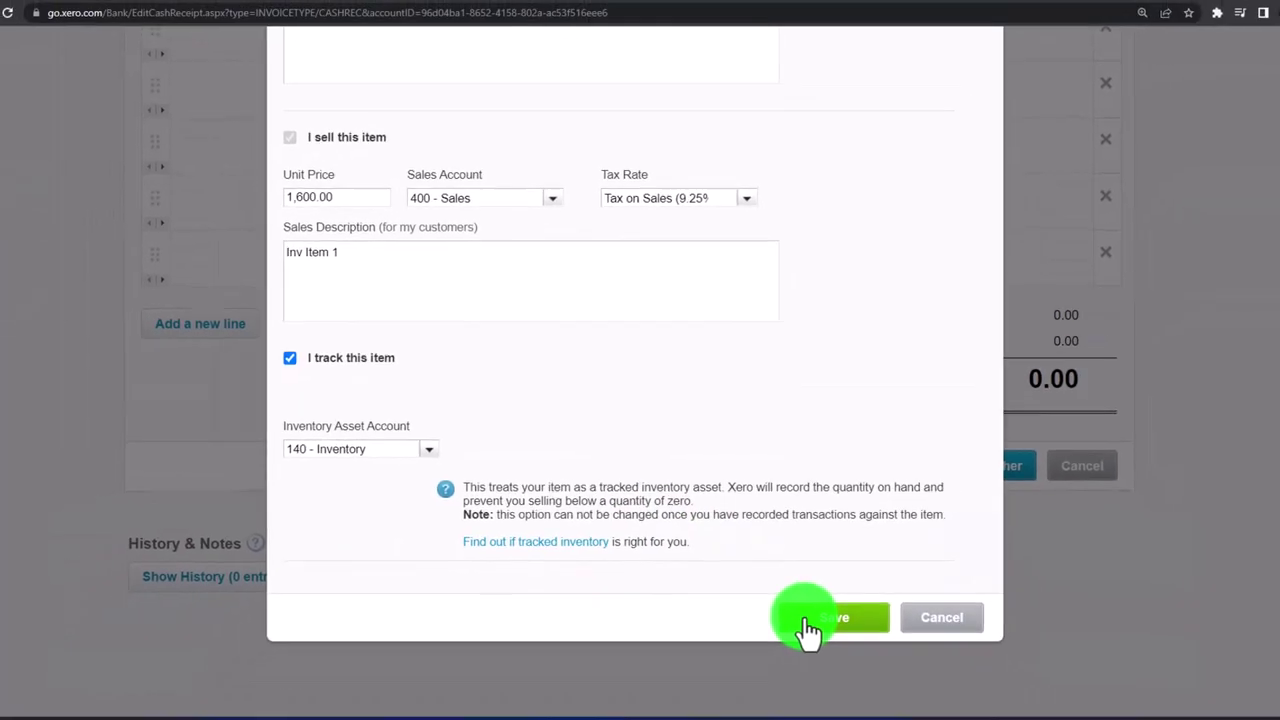
pyautogui.click(806, 620)
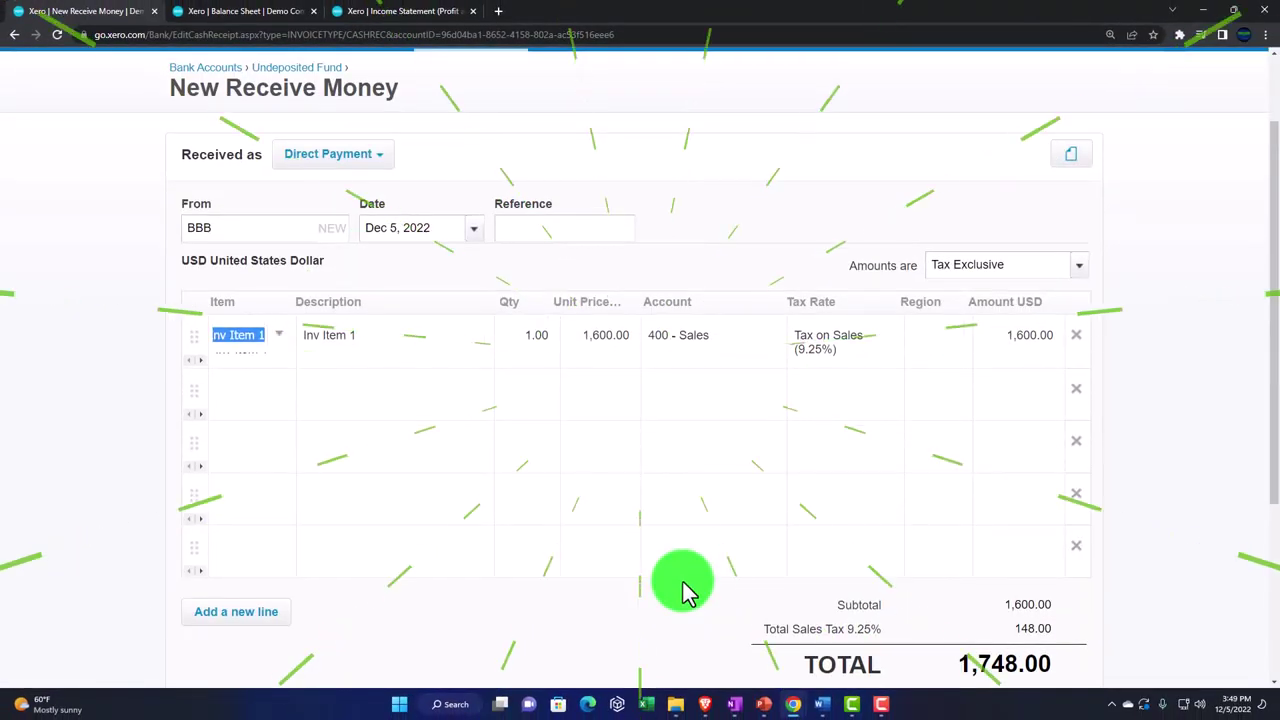
# Step: Review the Inv Item 1 line in the transaction, including its price, account, tax rate and the total
pyautogui.scroll(1, 675, 571)
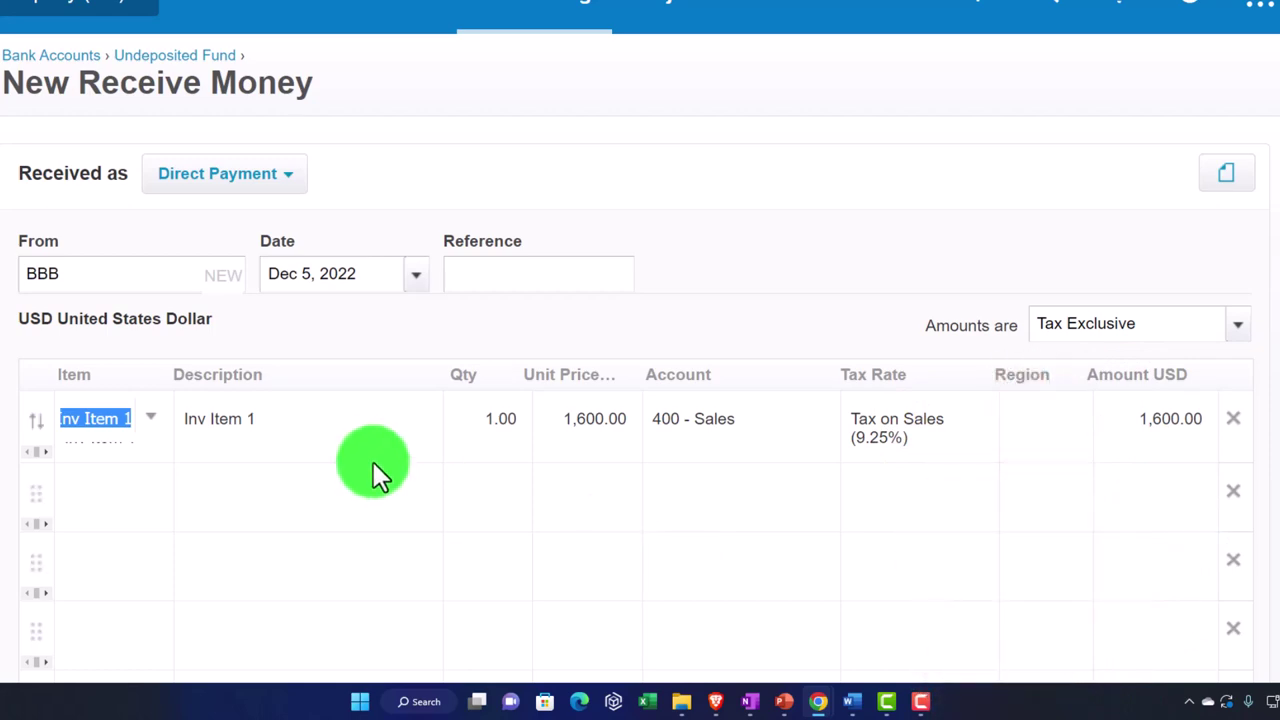
pyautogui.scroll(-1, 373, 462)
pyautogui.scroll(-1, 373, 462)
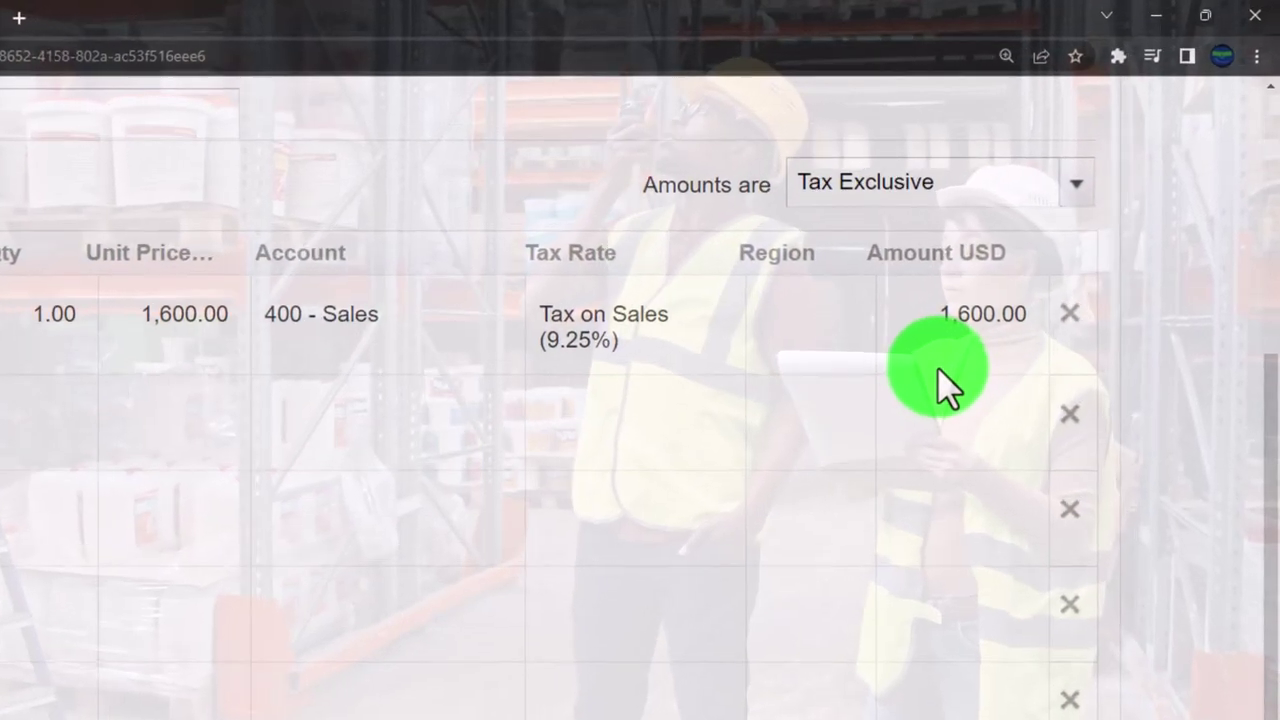
pyautogui.scroll(3, 937, 366)
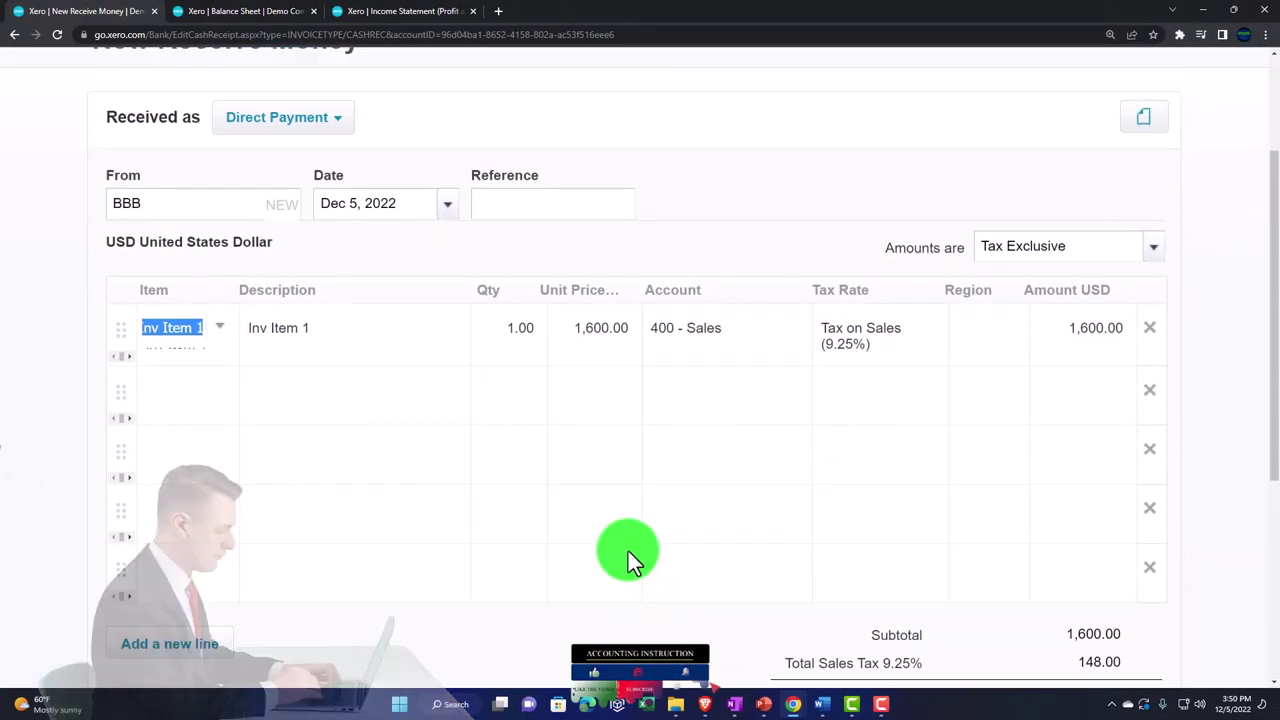
pyautogui.scroll(1, 600, 540)
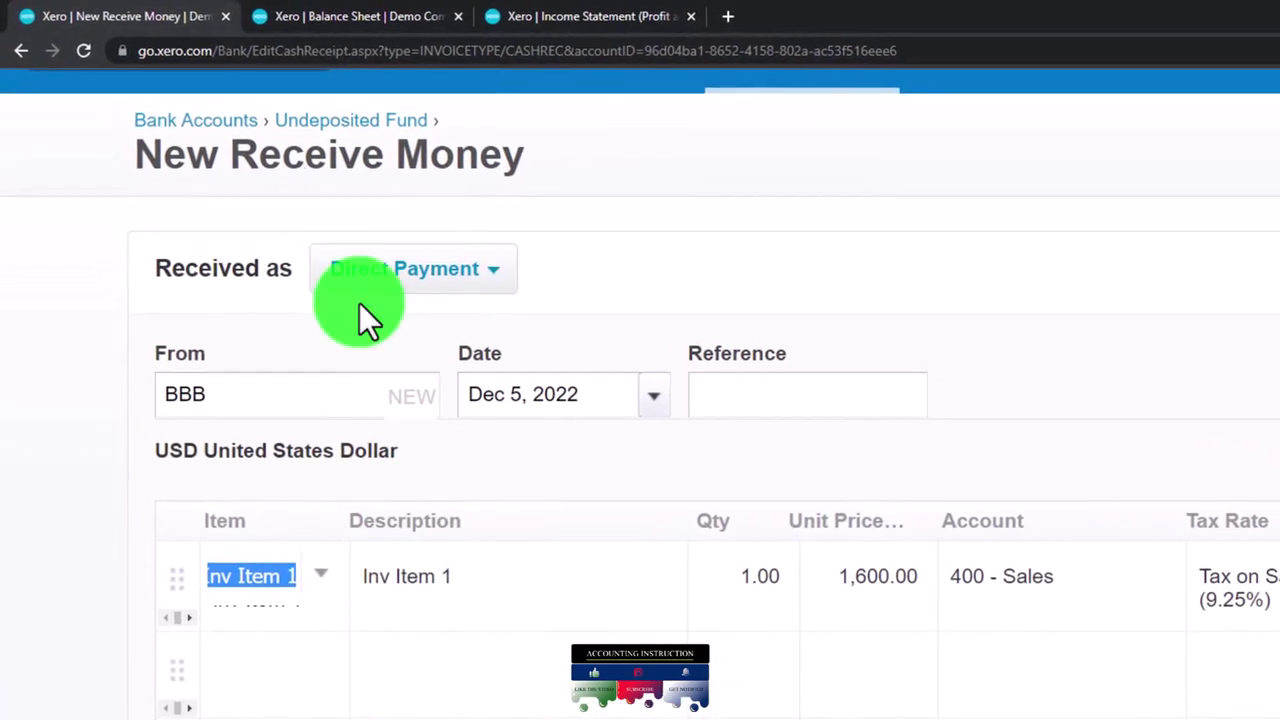
# Step: Duplicate the browser tab, open Products and services in the copy, and hide the introductory information
pyautogui.rightClick(155, 25)
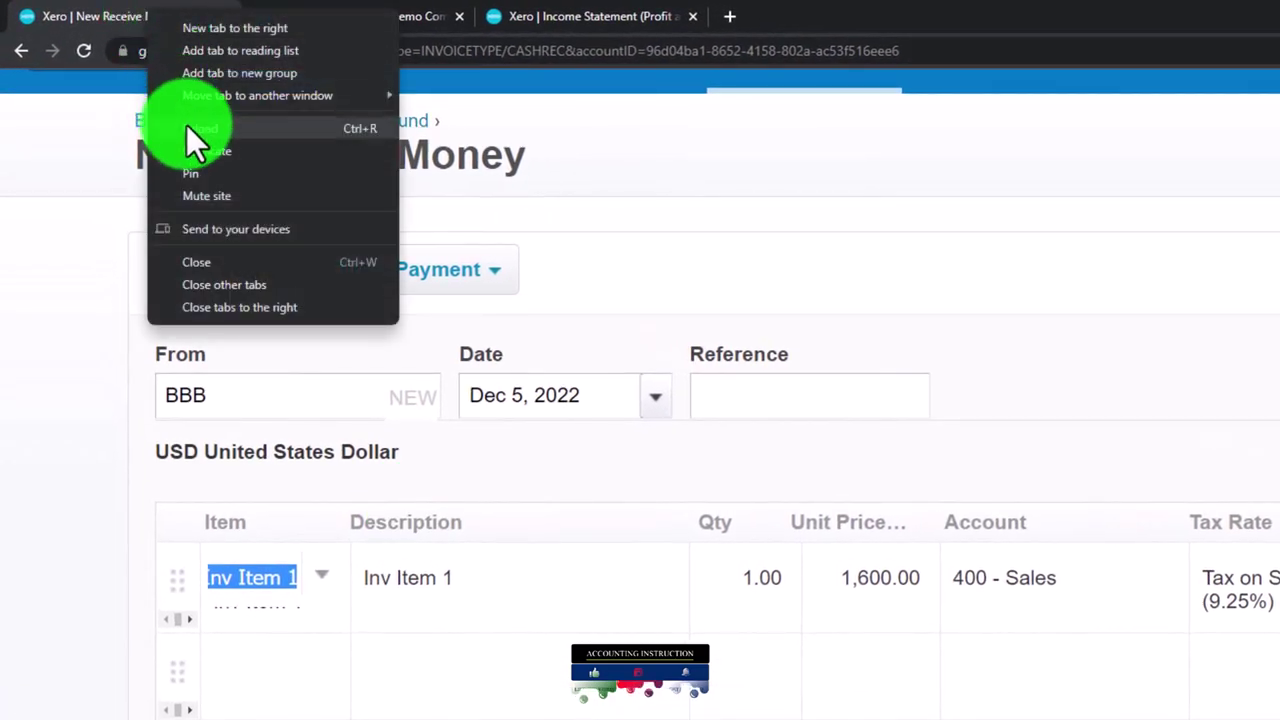
pyautogui.click(207, 151)
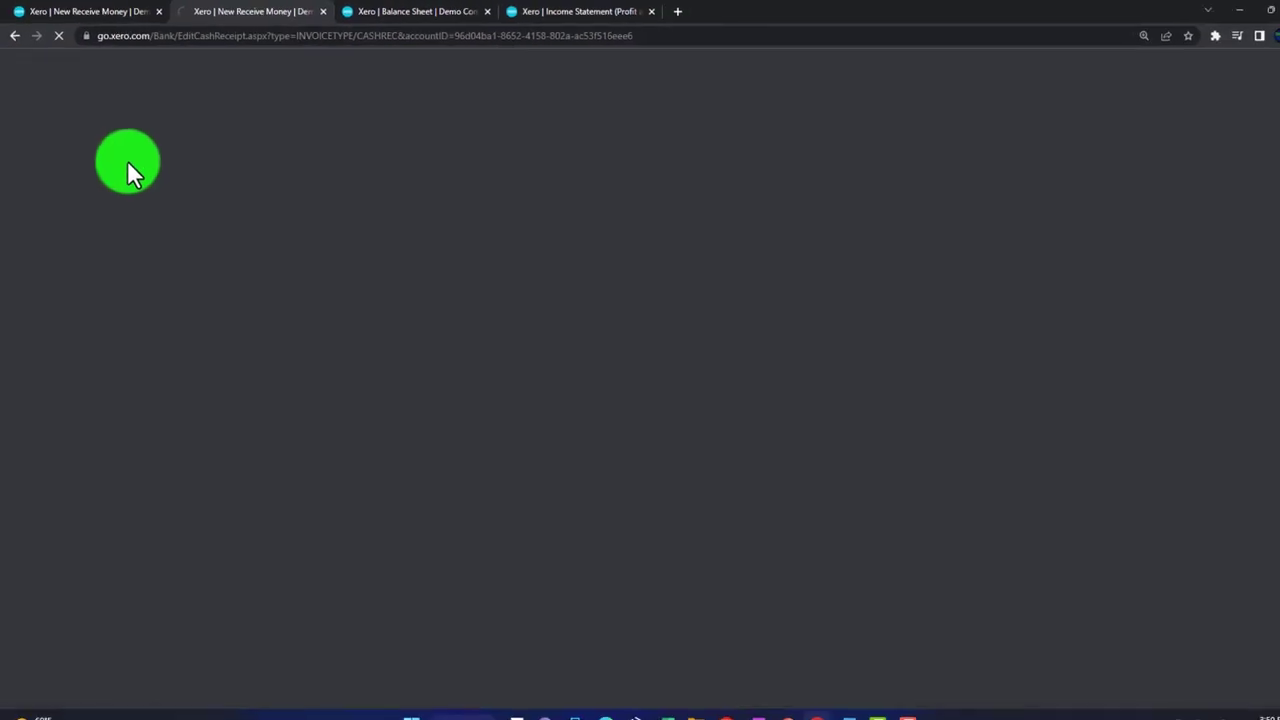
pyautogui.scroll(2, 245, 120)
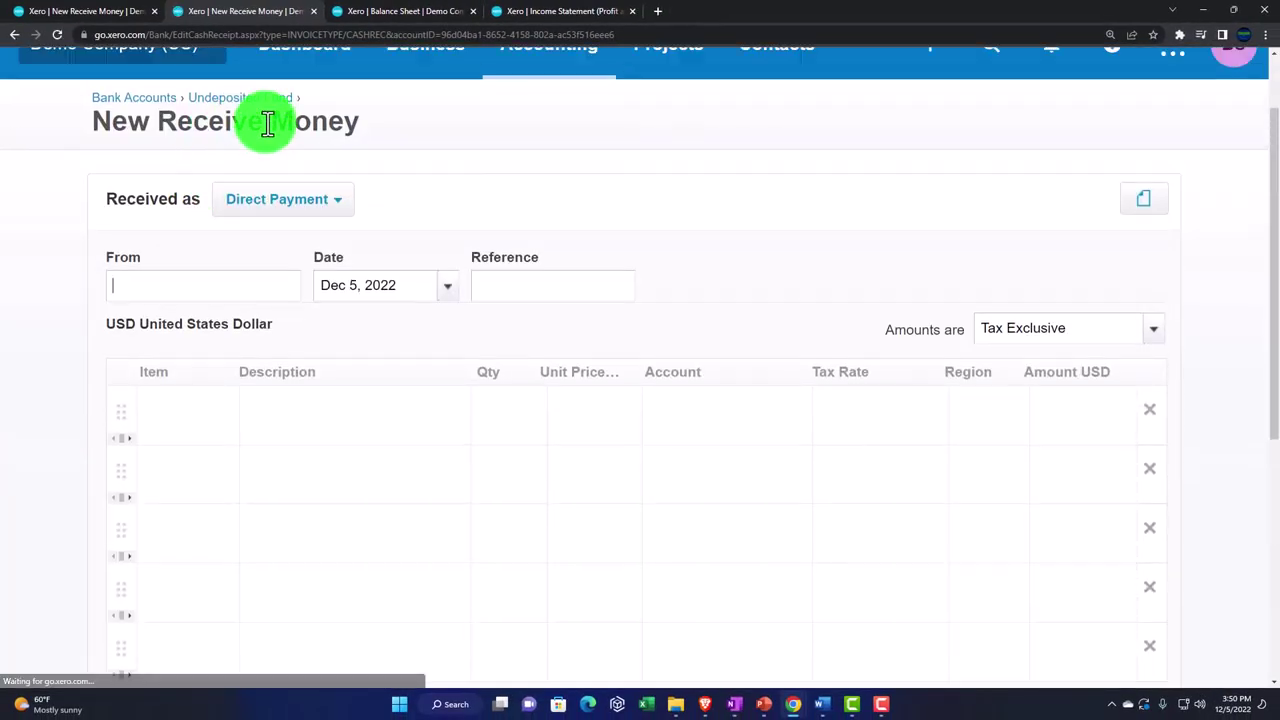
pyautogui.click(440, 152)
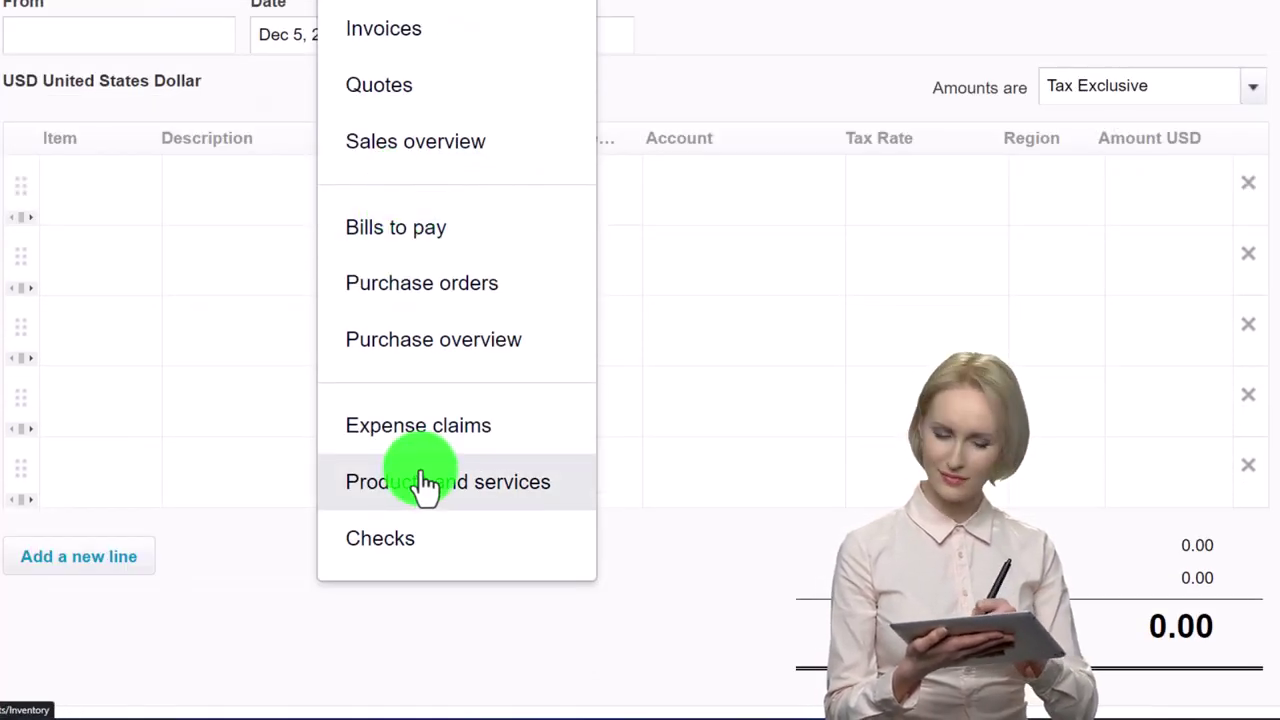
pyautogui.click(426, 563)
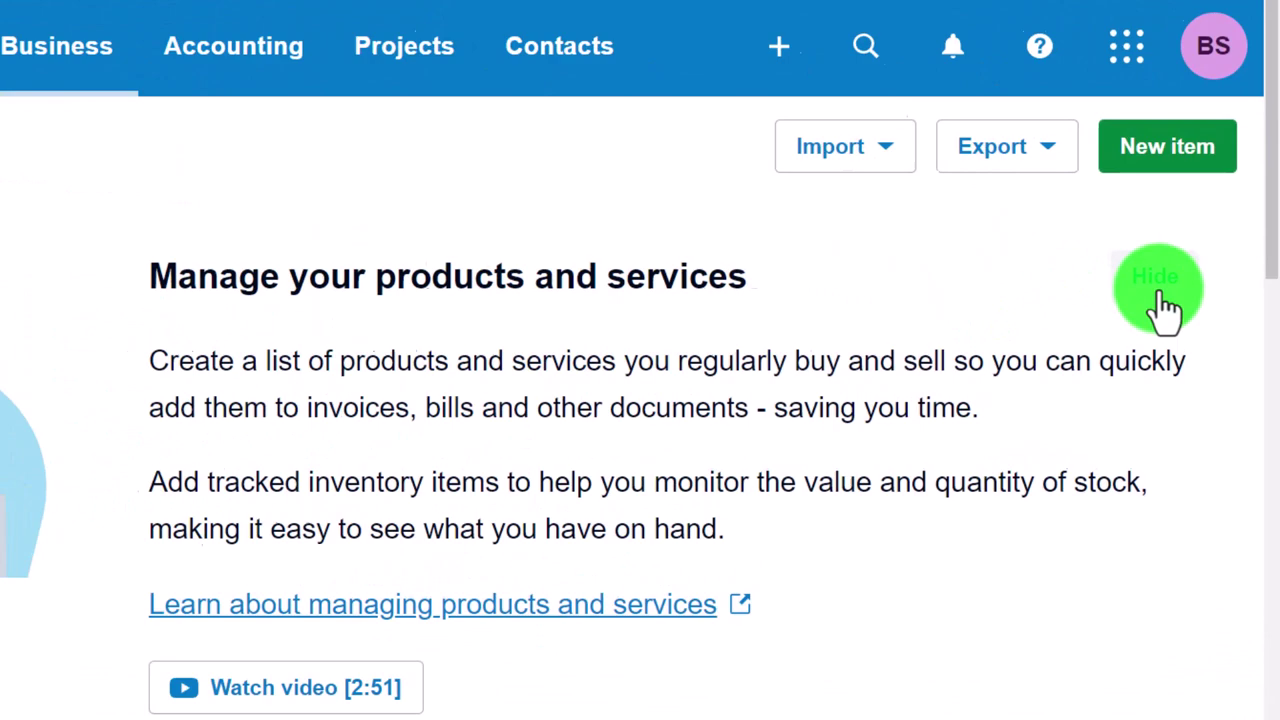
pyautogui.click(1188, 302)
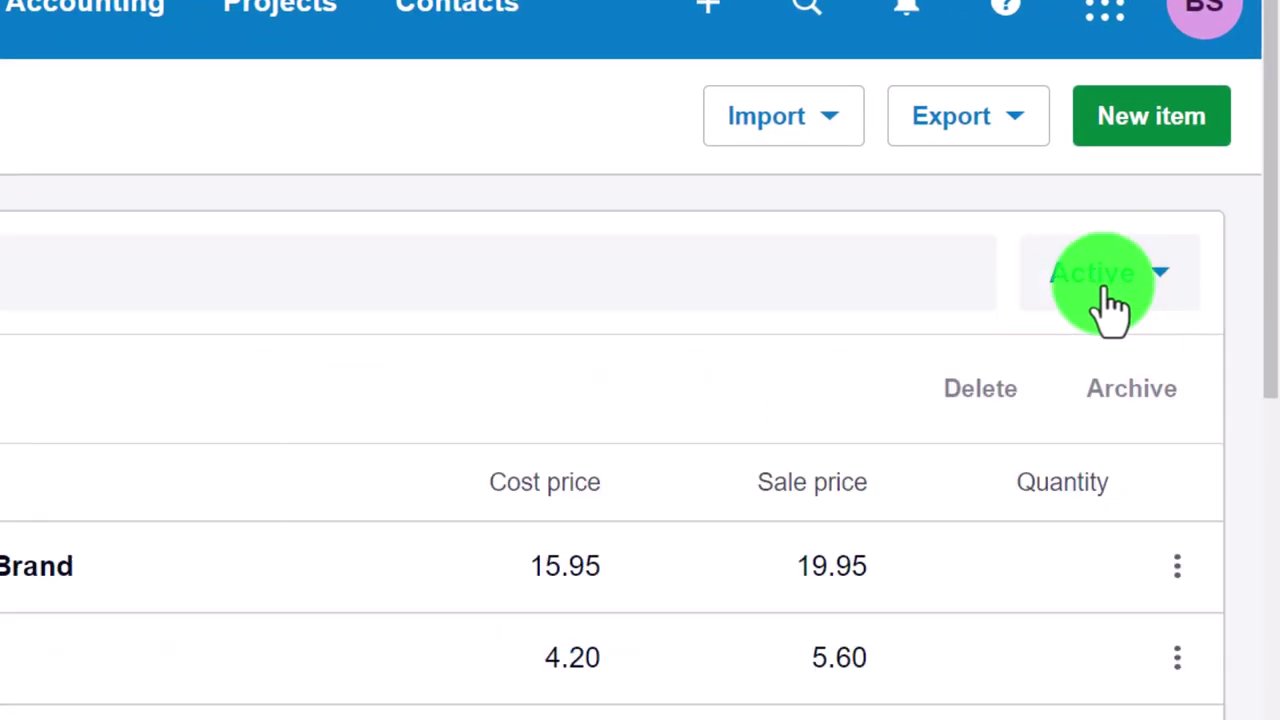
# Step: Find Inv Item 1 in the products and services list and open its details
pyautogui.scroll(-1, 700, 450)
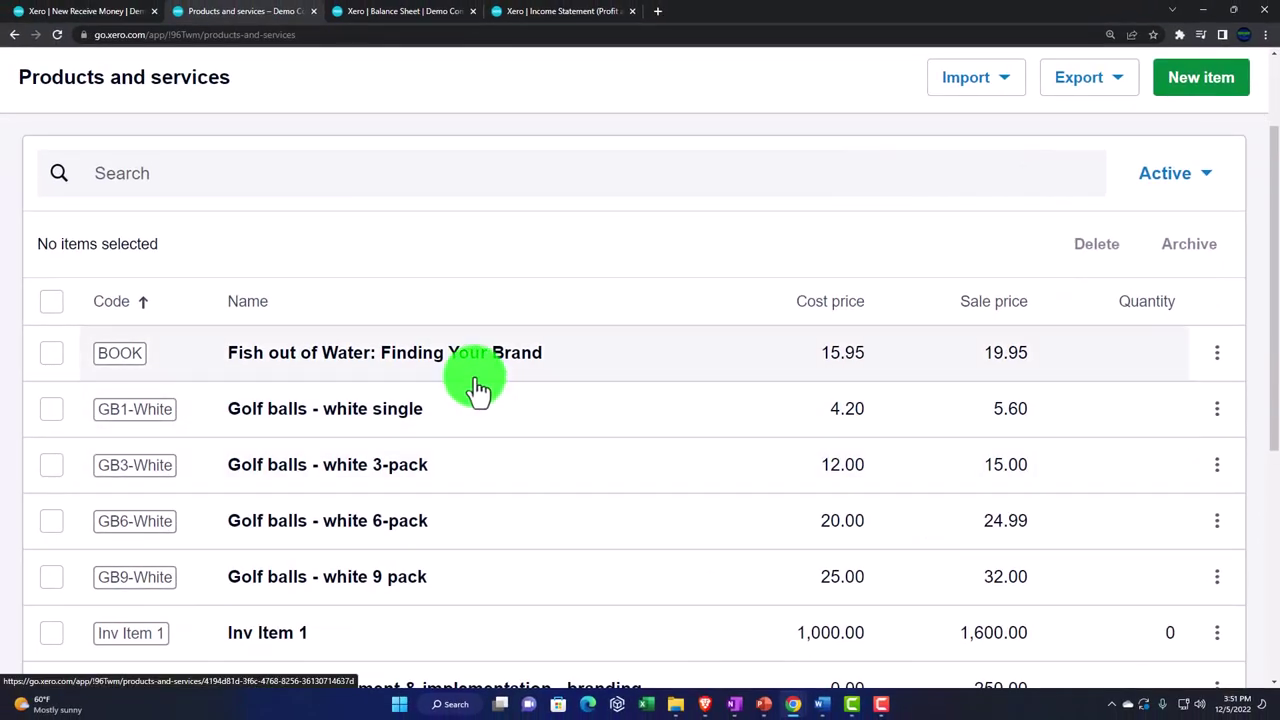
pyautogui.scroll(-3, 479, 390)
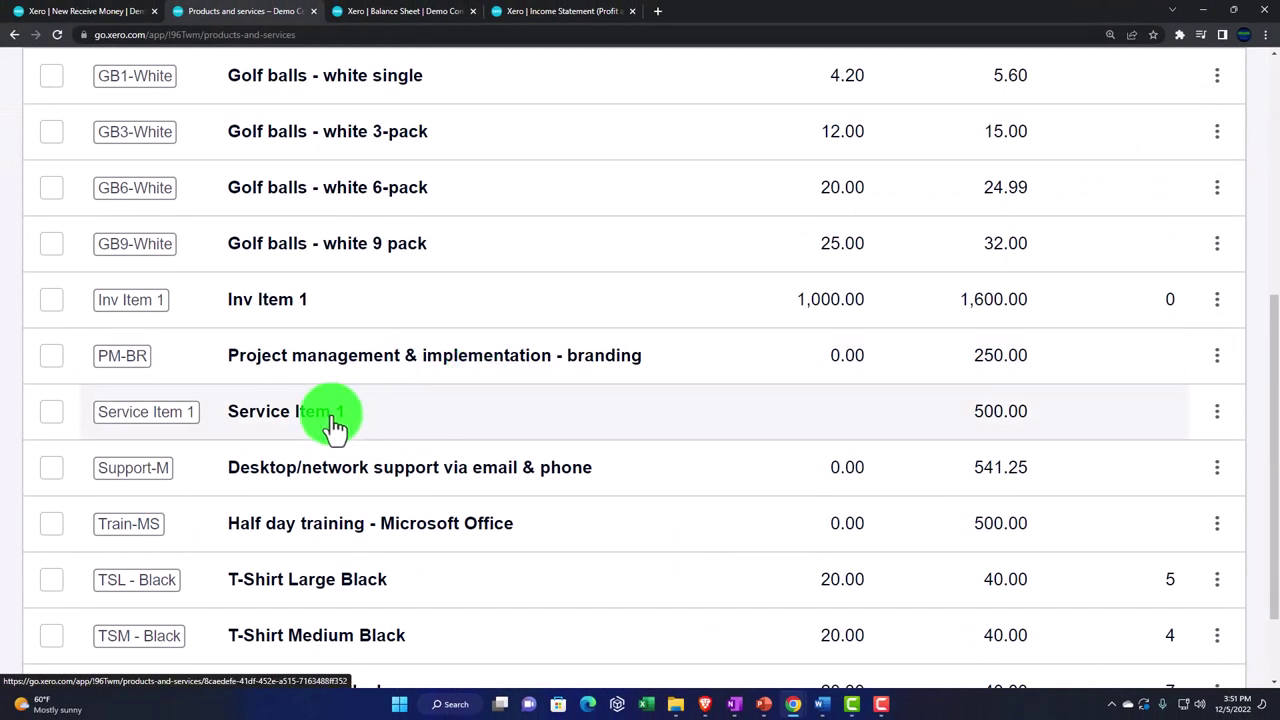
pyautogui.scroll(1, 298, 450)
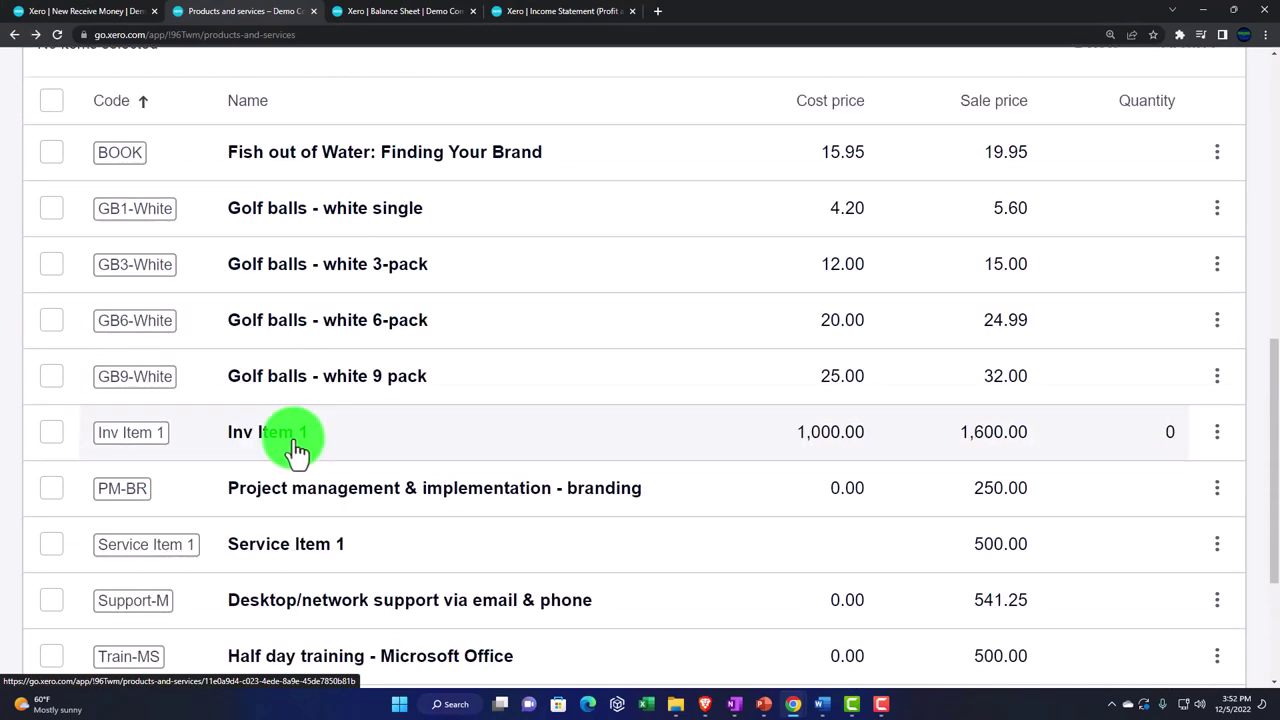
pyautogui.click(297, 450)
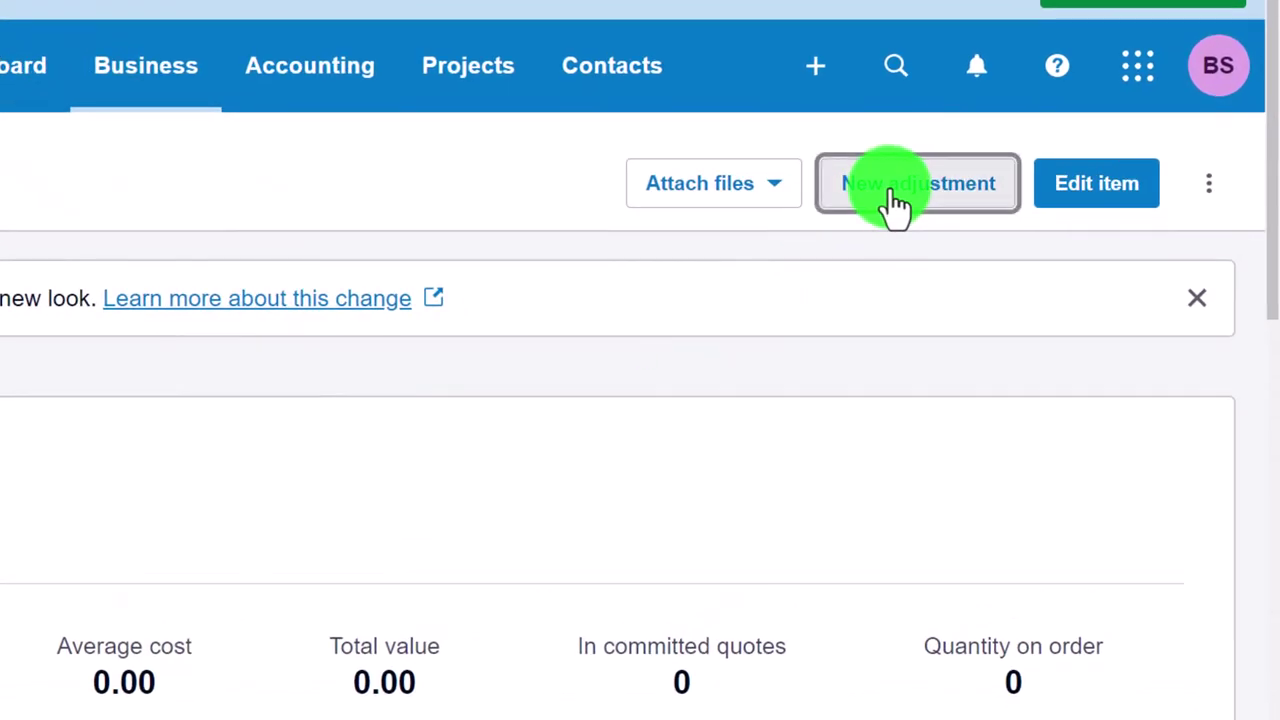
# Step: Start a new adjustment increasing the quantity by 5 at cost price 1,000.00, with 500 - Cost of Goods Sold as the adjustment account
pyautogui.click(893, 200)
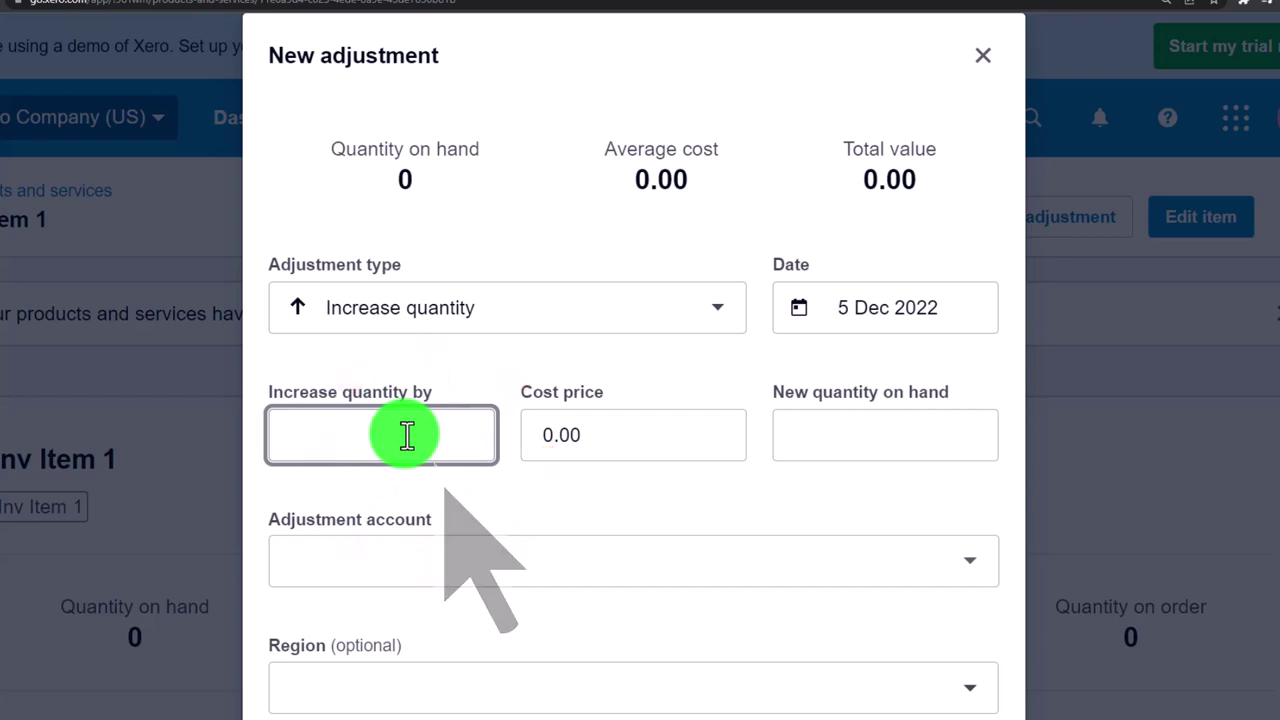
pyautogui.write('5')
pyautogui.press('Tab')
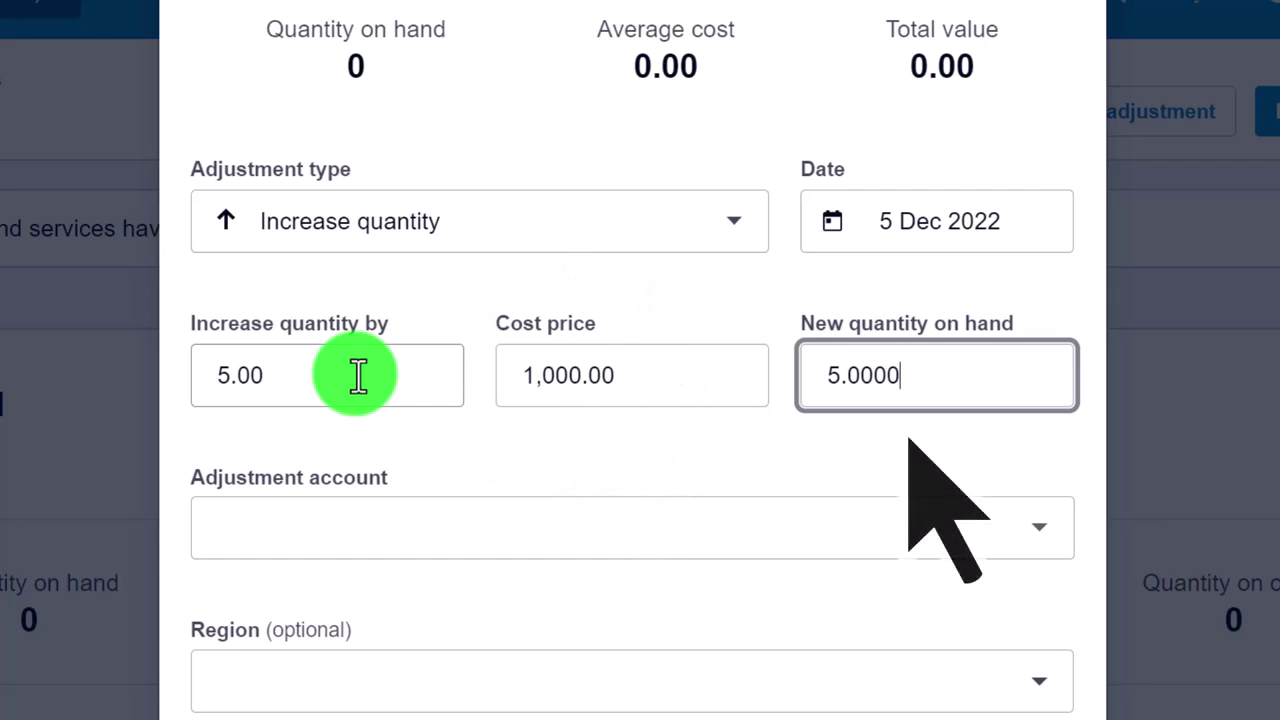
pyautogui.scroll(-1, 762, 406)
pyautogui.click(674, 440)
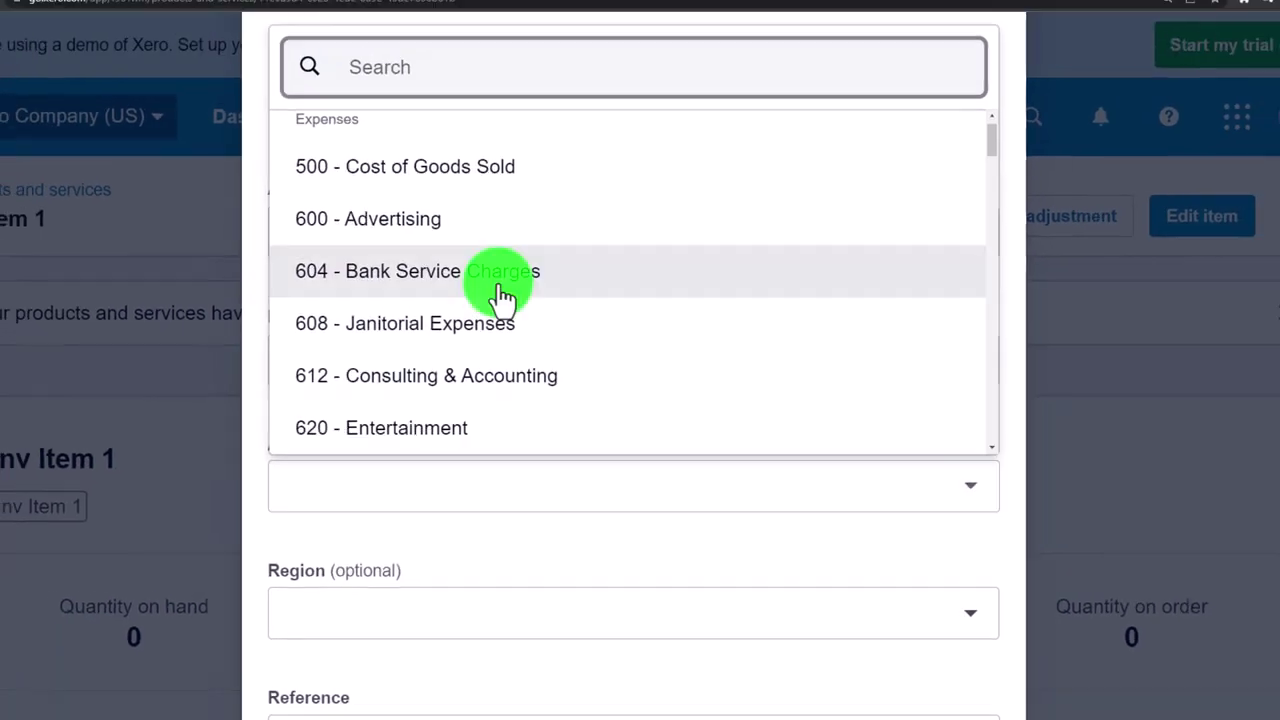
pyautogui.click(446, 186)
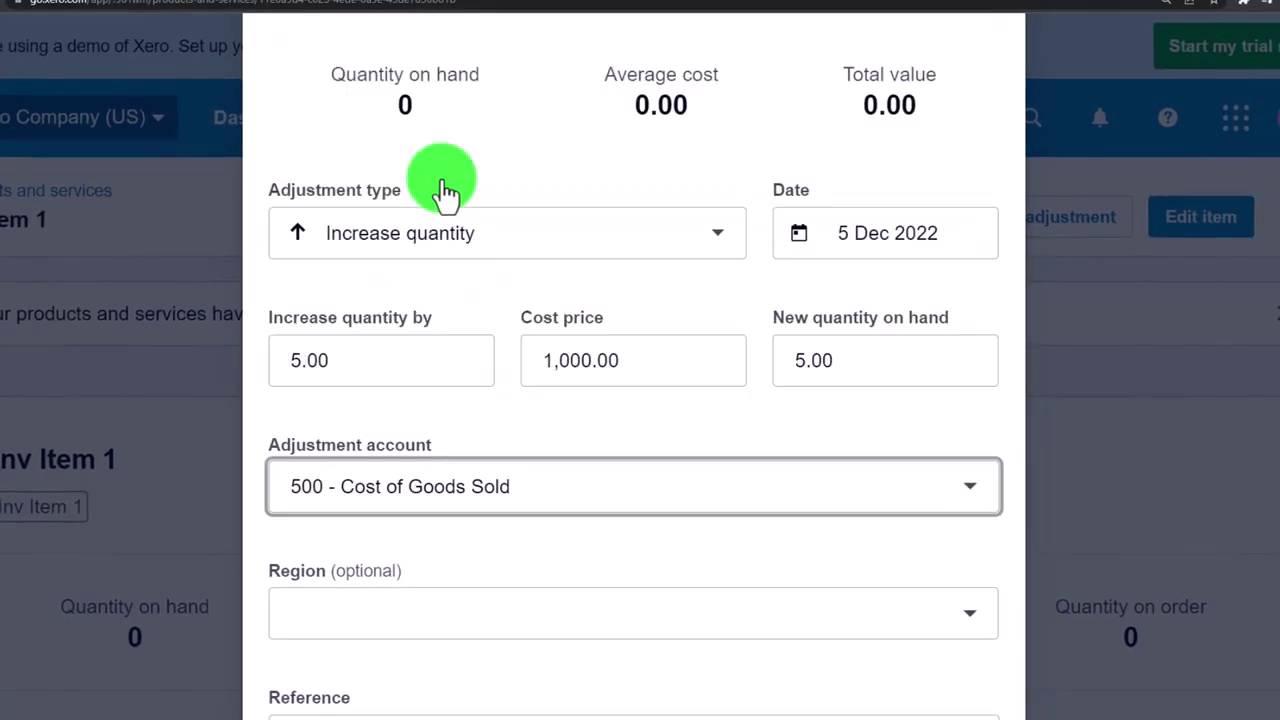
# Step: Enter Beg bal as the adjustment reference, post the adjustment, and check the item's quantity on hand and value
pyautogui.scroll(-3, 555, 442)
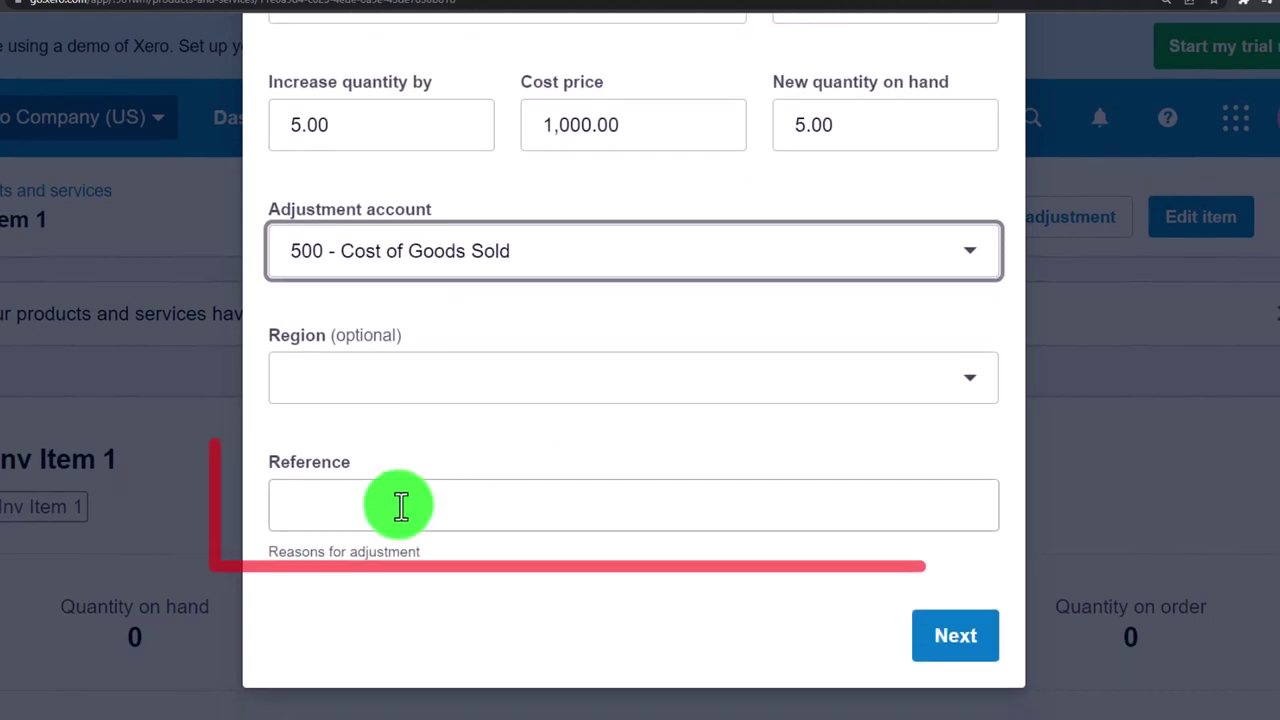
pyautogui.click(387, 507)
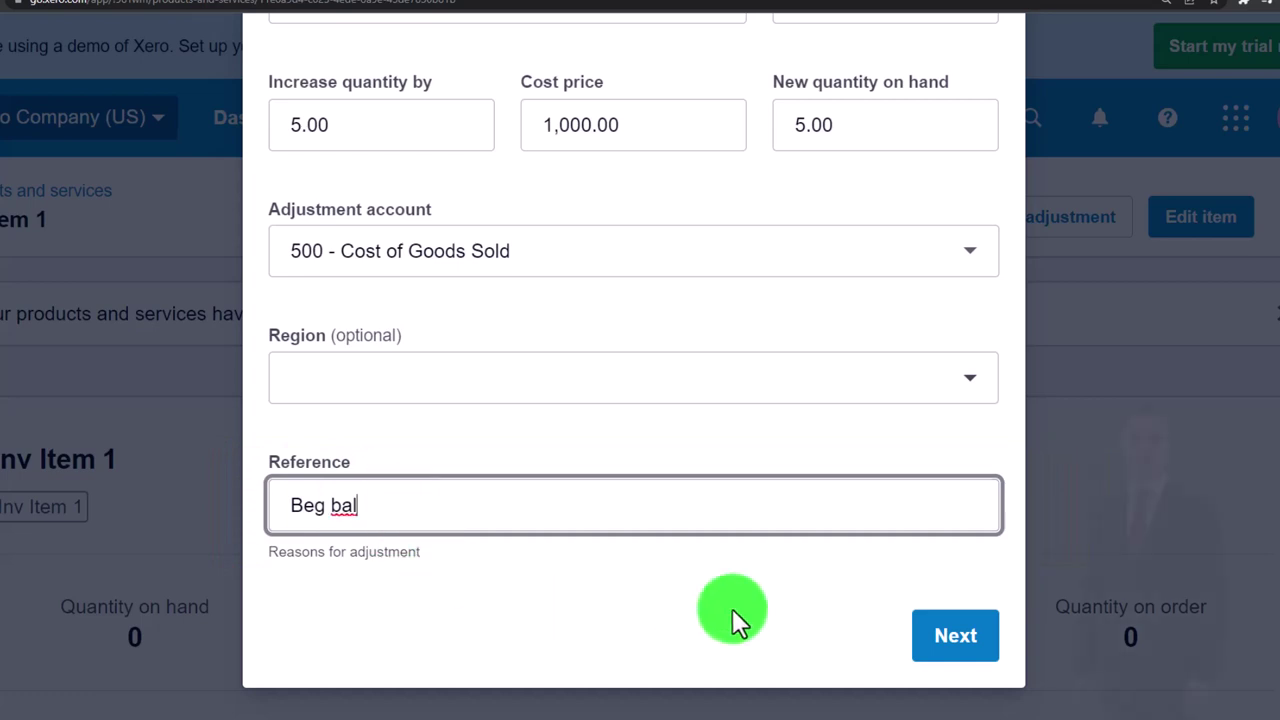
pyautogui.click(988, 638)
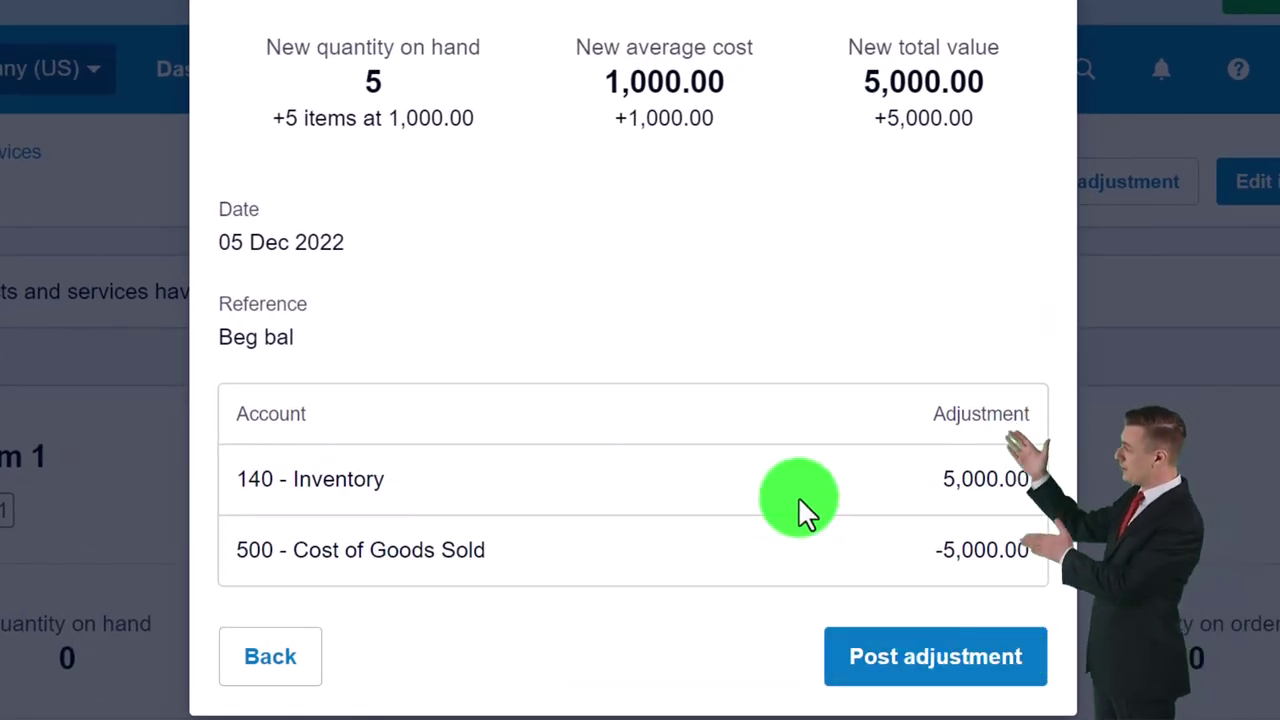
pyautogui.click(895, 665)
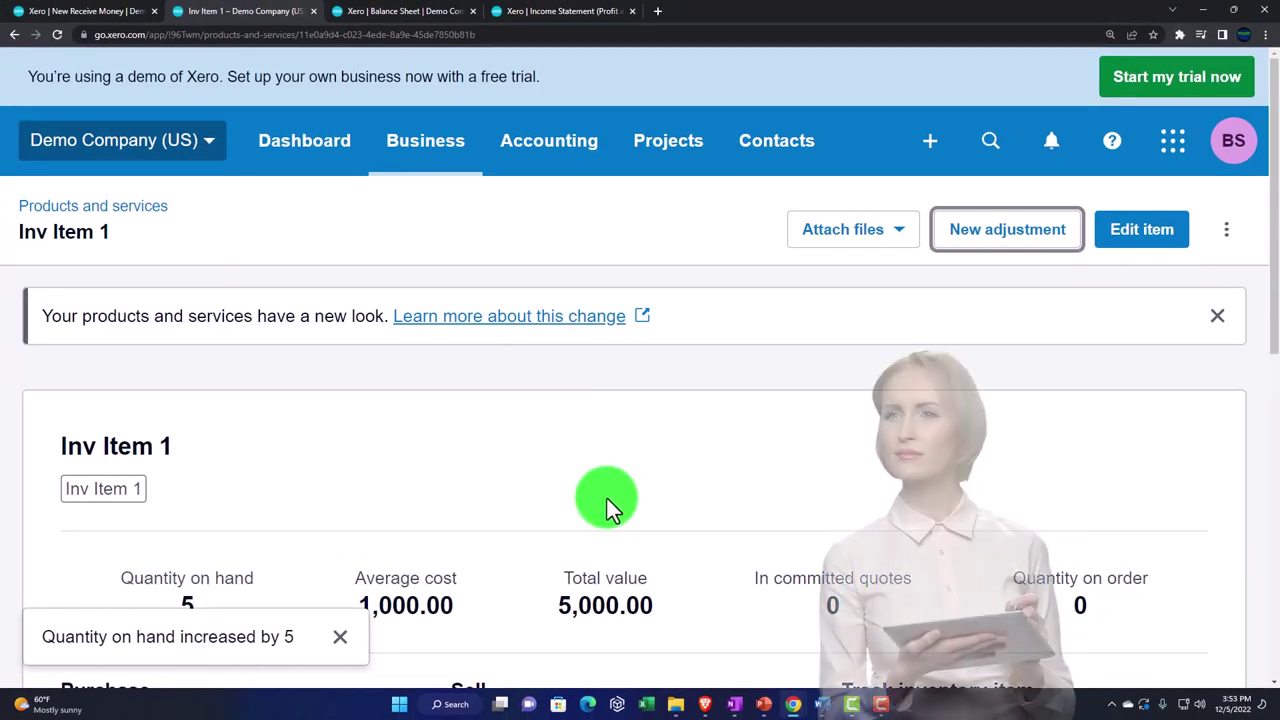
pyautogui.scroll(-2, 607, 500)
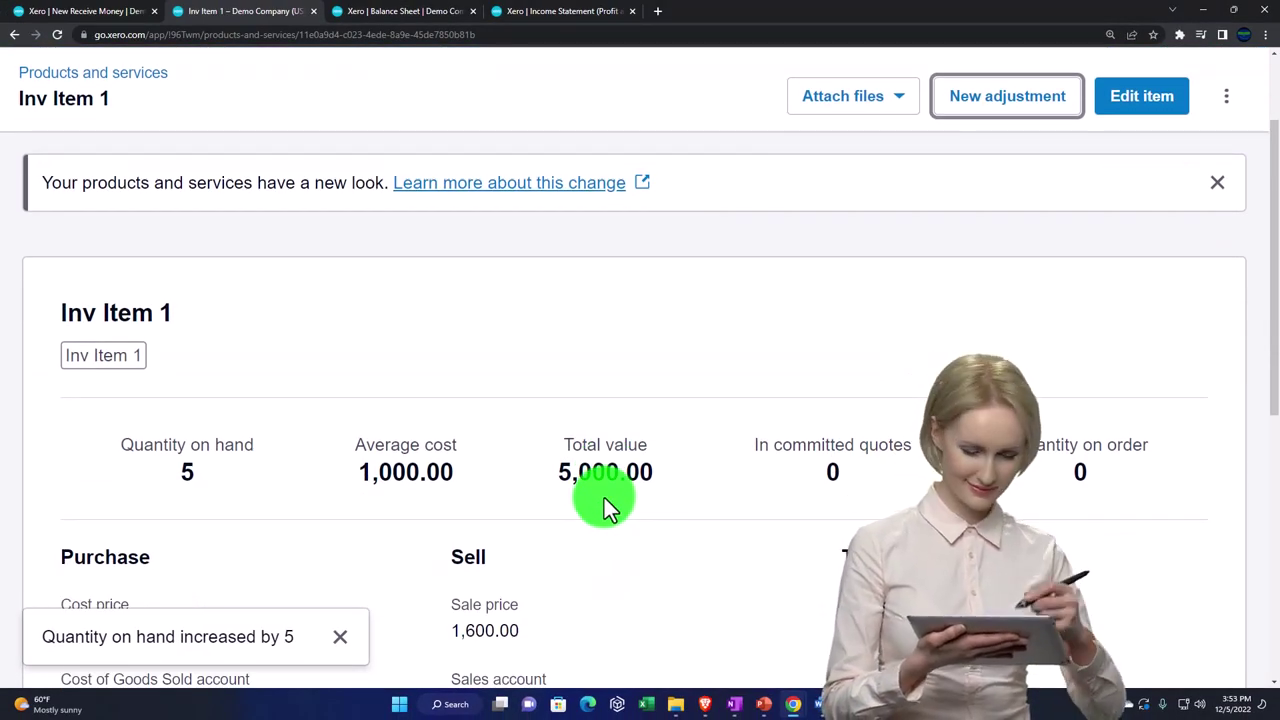
pyautogui.scroll(2, 602, 495)
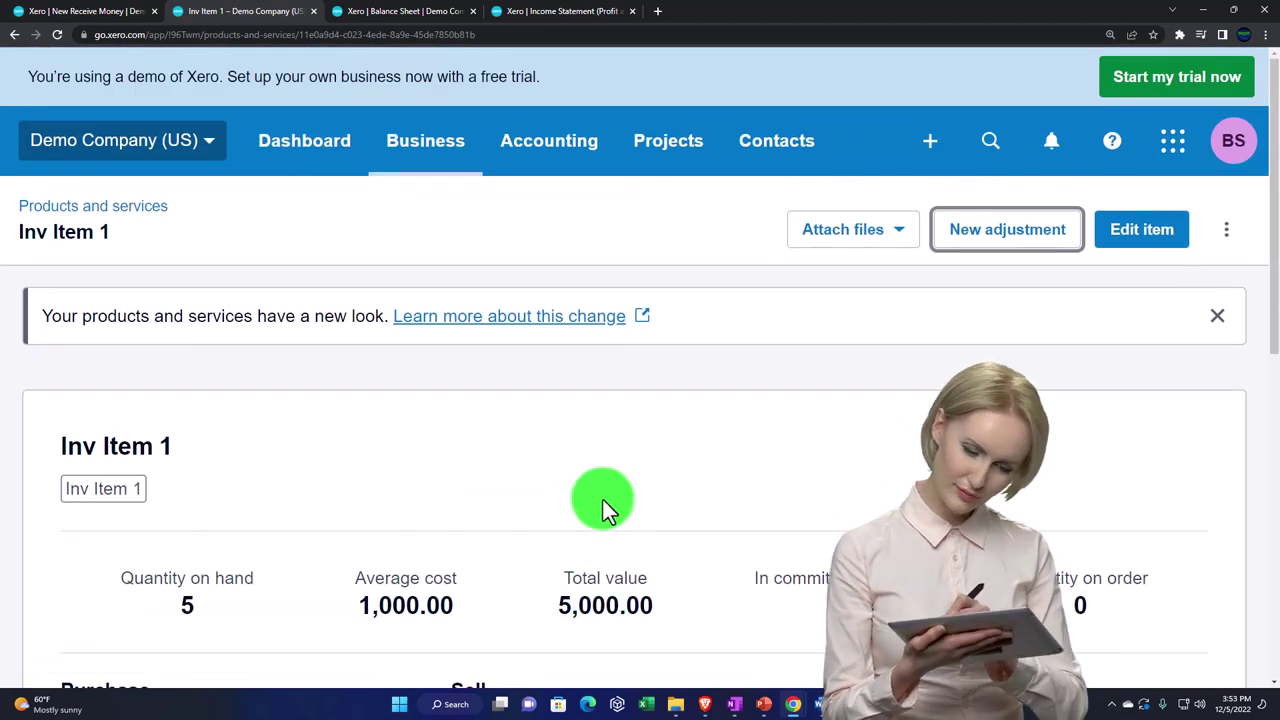
# Step: Close the Inv Item 1 browser tab and save the Receive Money transaction from BBB
pyautogui.click(313, 11)
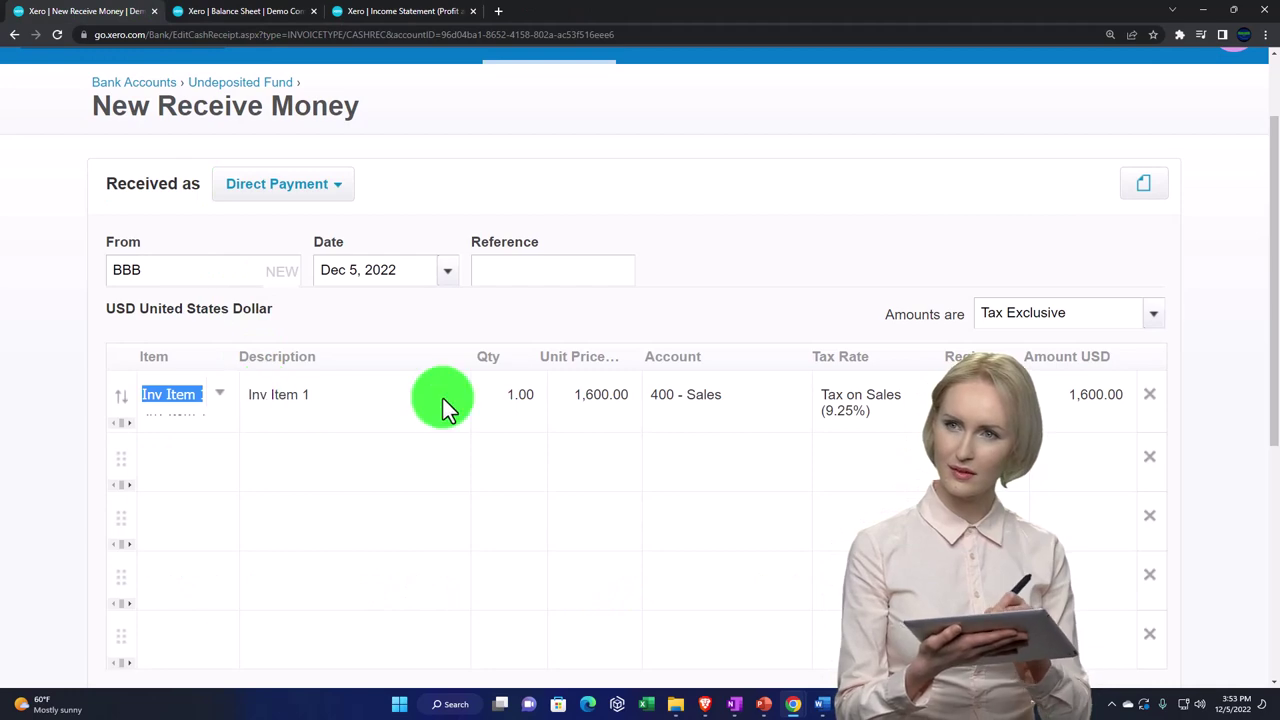
pyautogui.scroll(-4, 458, 399)
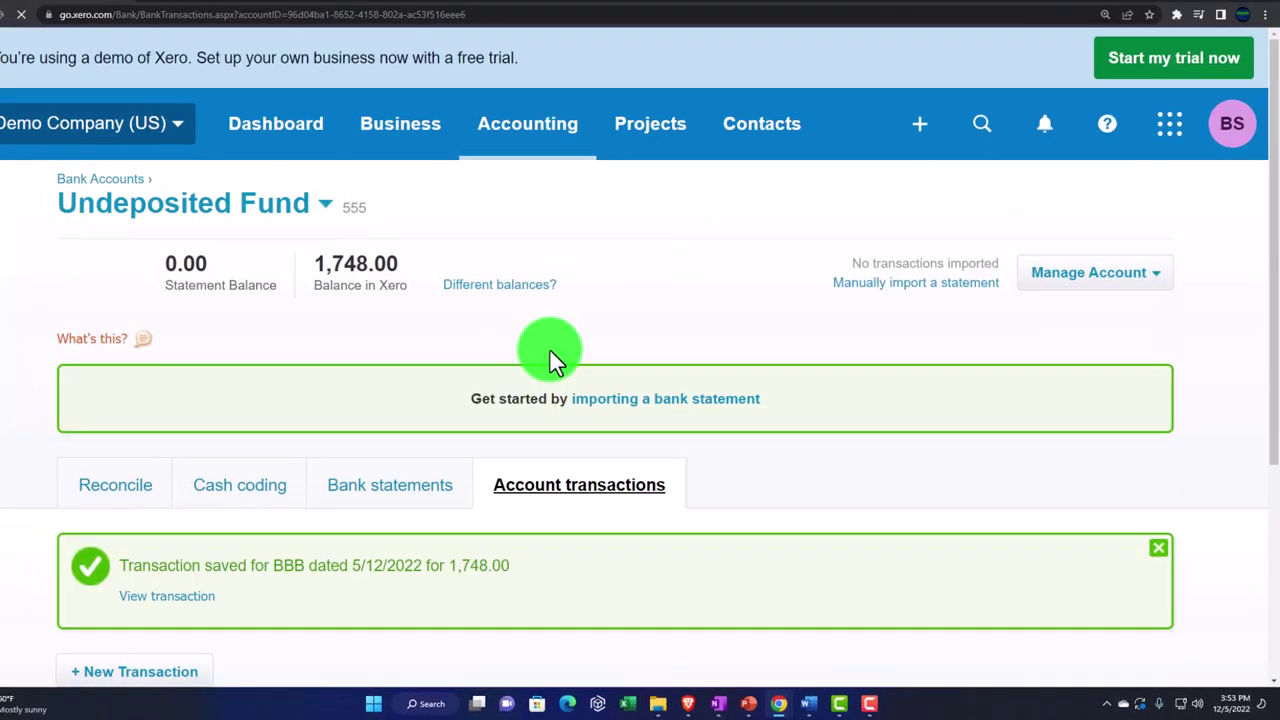
# Step: Update the Dec 31, 2022 balance sheet, enlarge the page to 175%, and review the current assets
pyautogui.click(249, 12)
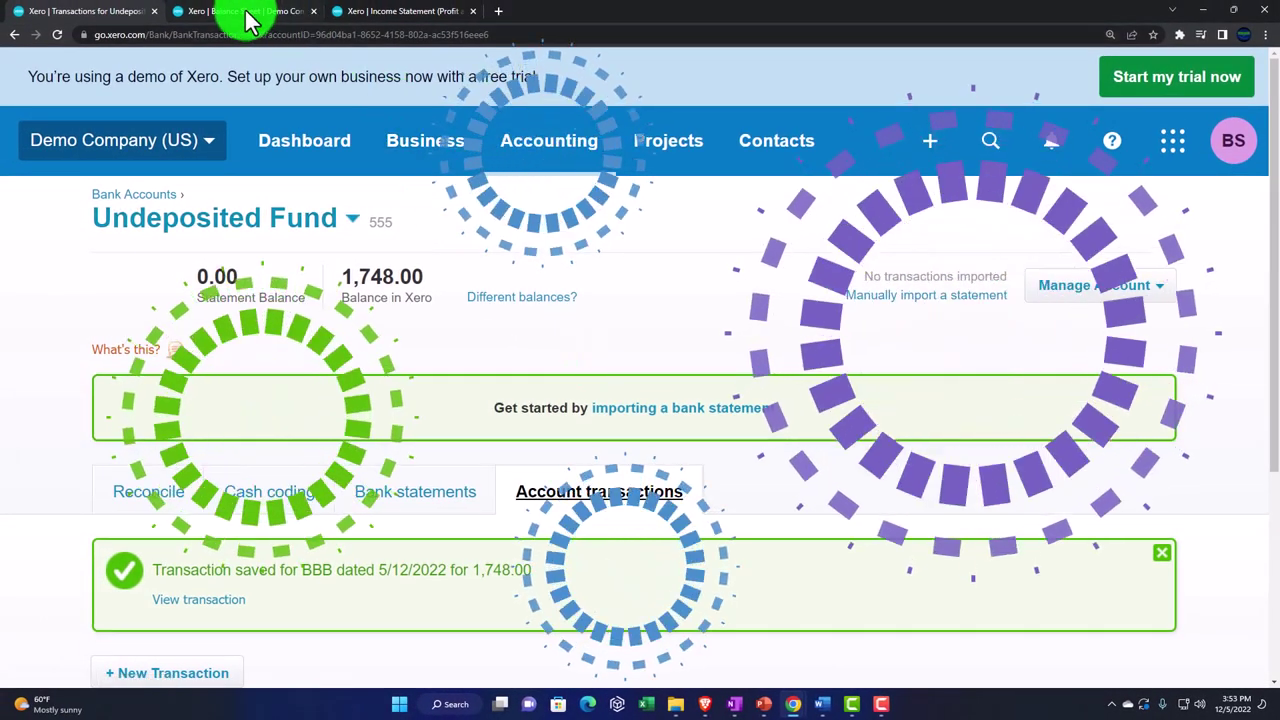
pyautogui.scroll(10, 649, 270)
pyautogui.scroll(2, 786, 273)
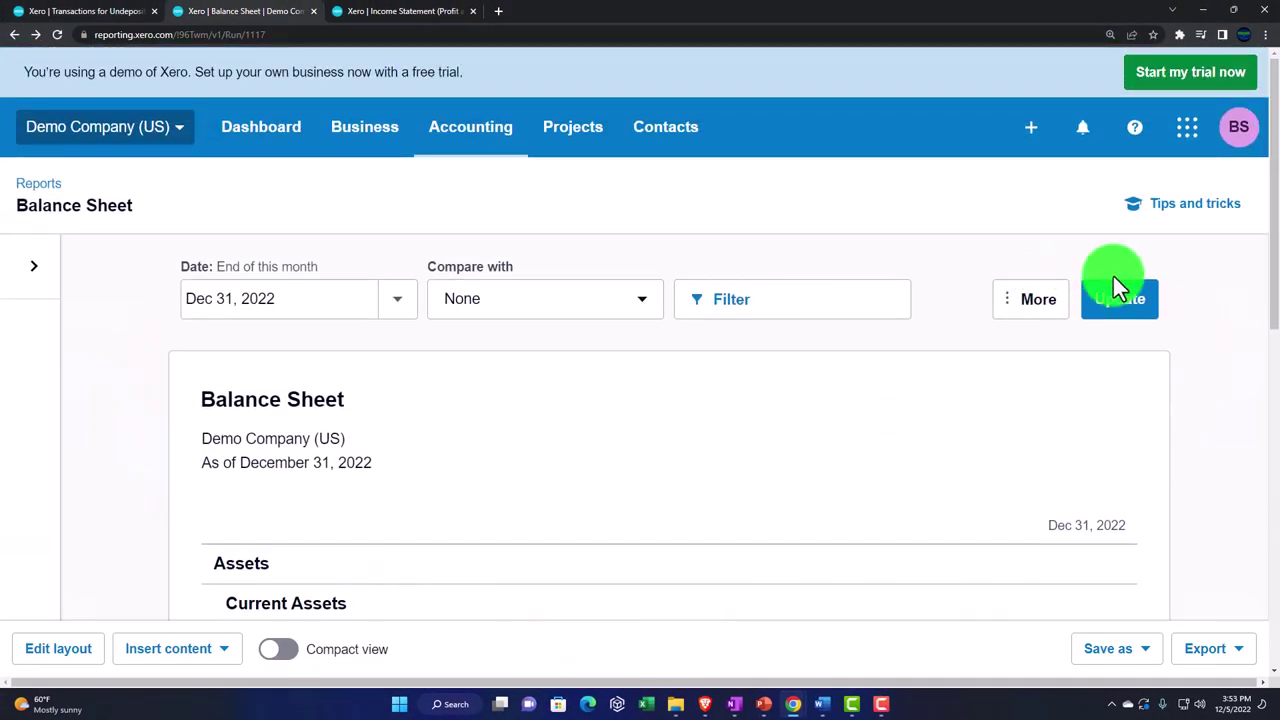
pyautogui.hotkey('ctrl', '+')
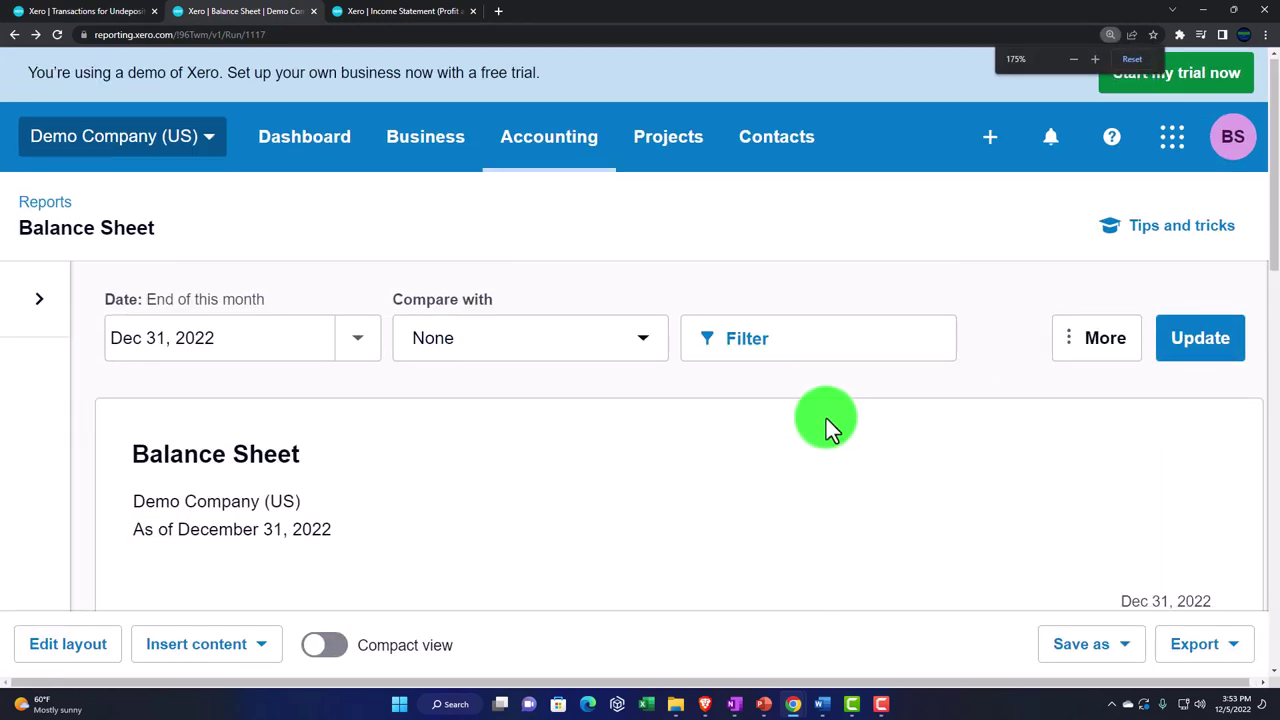
pyautogui.scroll(-3, 826, 418)
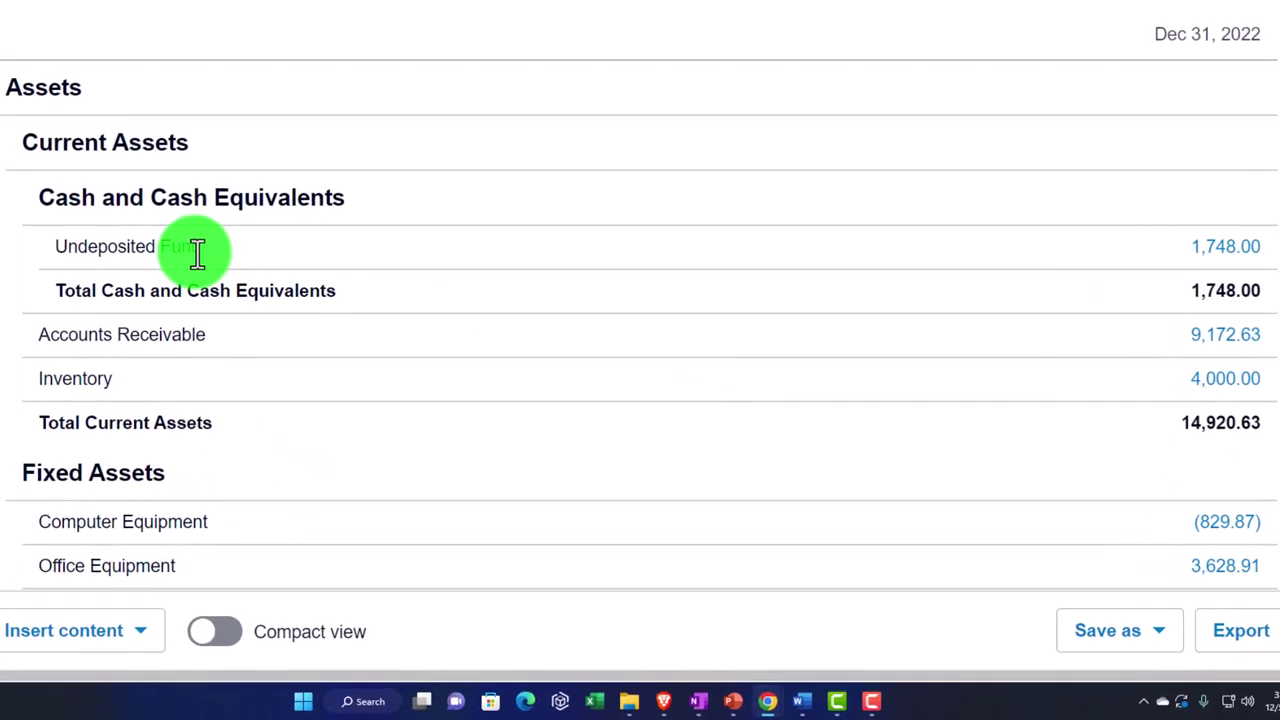
# Step: Trace the Undeposited Fund balance to its BBB Receive Money transaction, review the sales tax and total, and return to the balance sheet
pyautogui.click(1222, 250)
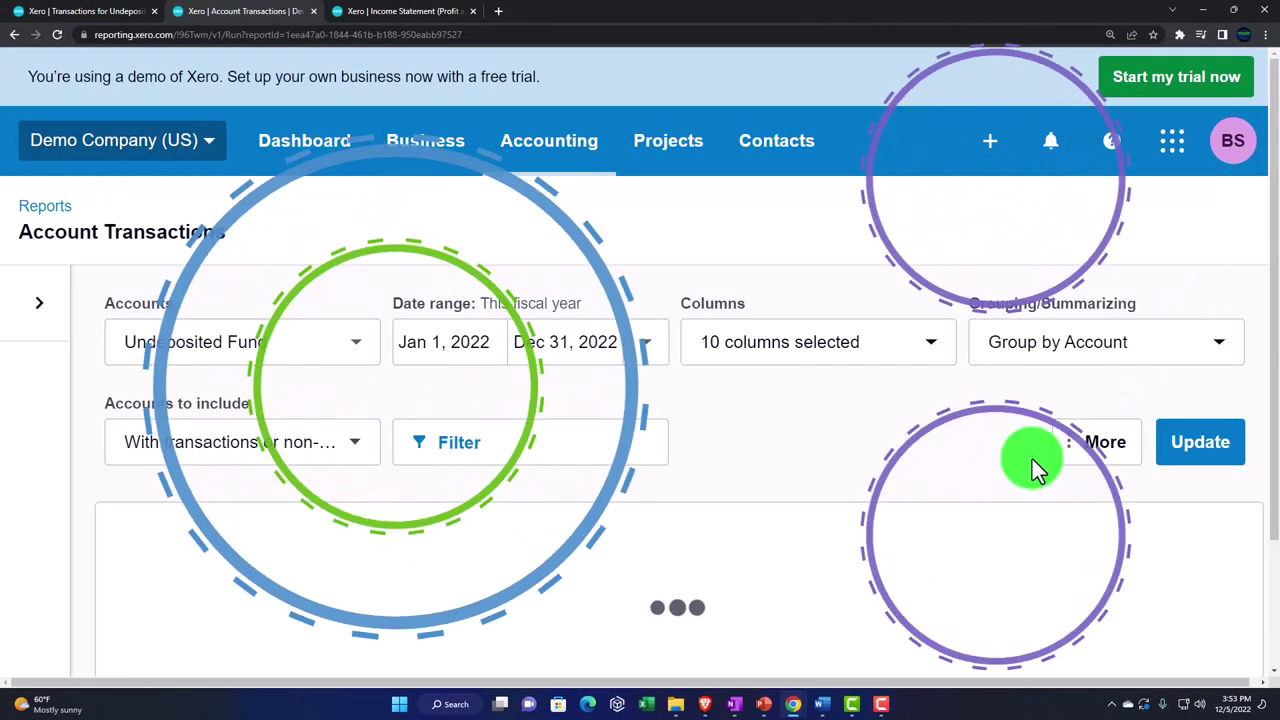
pyautogui.scroll(-1, 1032, 459)
pyautogui.scroll(-4, 1032, 459)
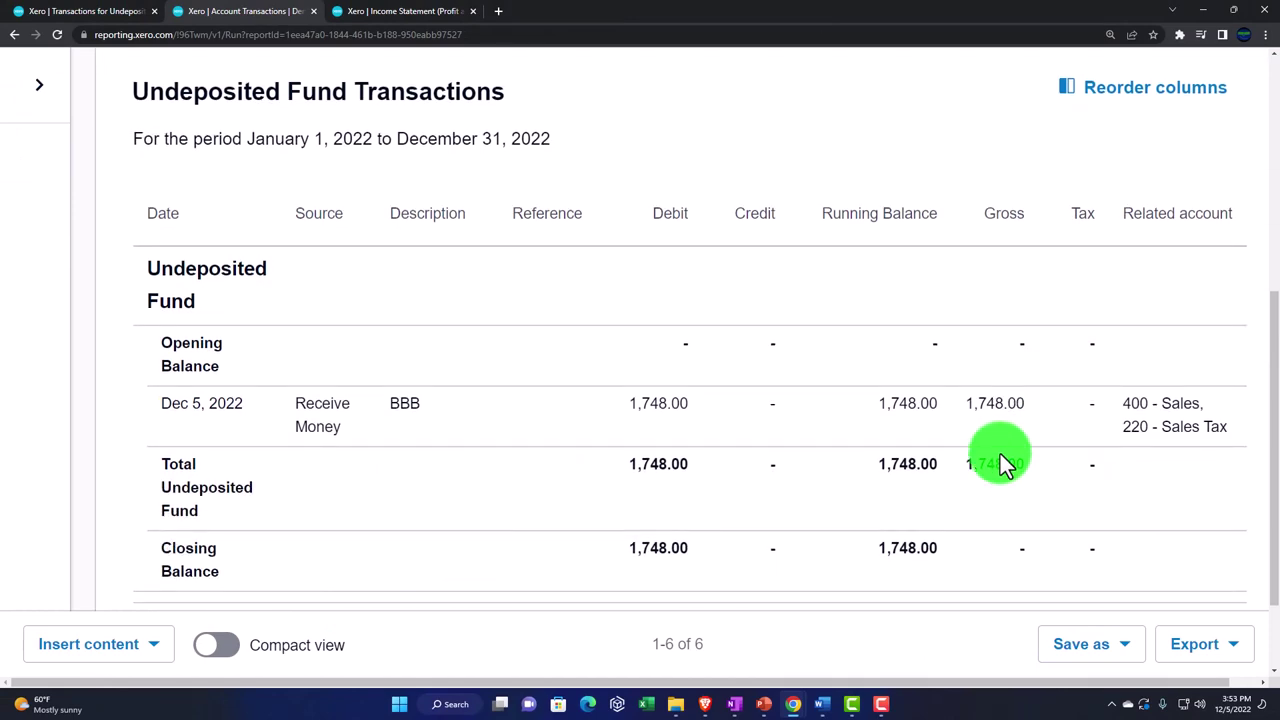
pyautogui.scroll(-1, 1003, 462)
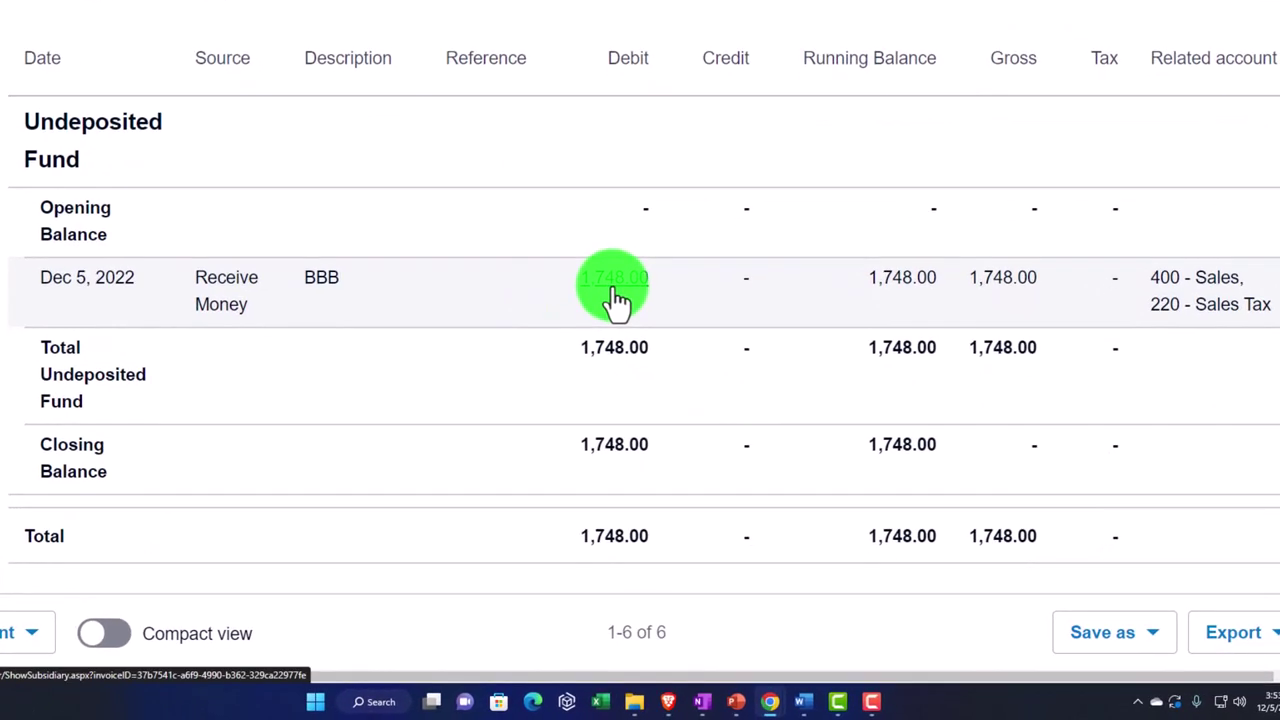
pyautogui.click(640, 300)
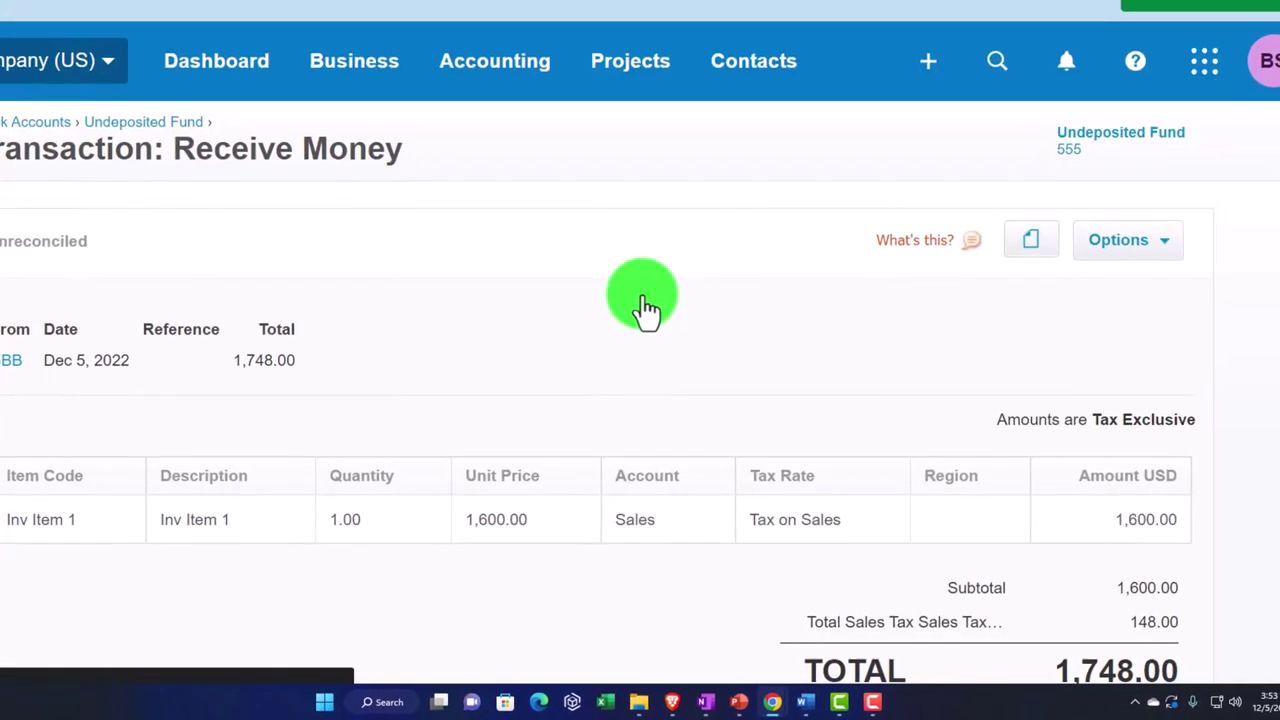
pyautogui.scroll(-2, 972, 563)
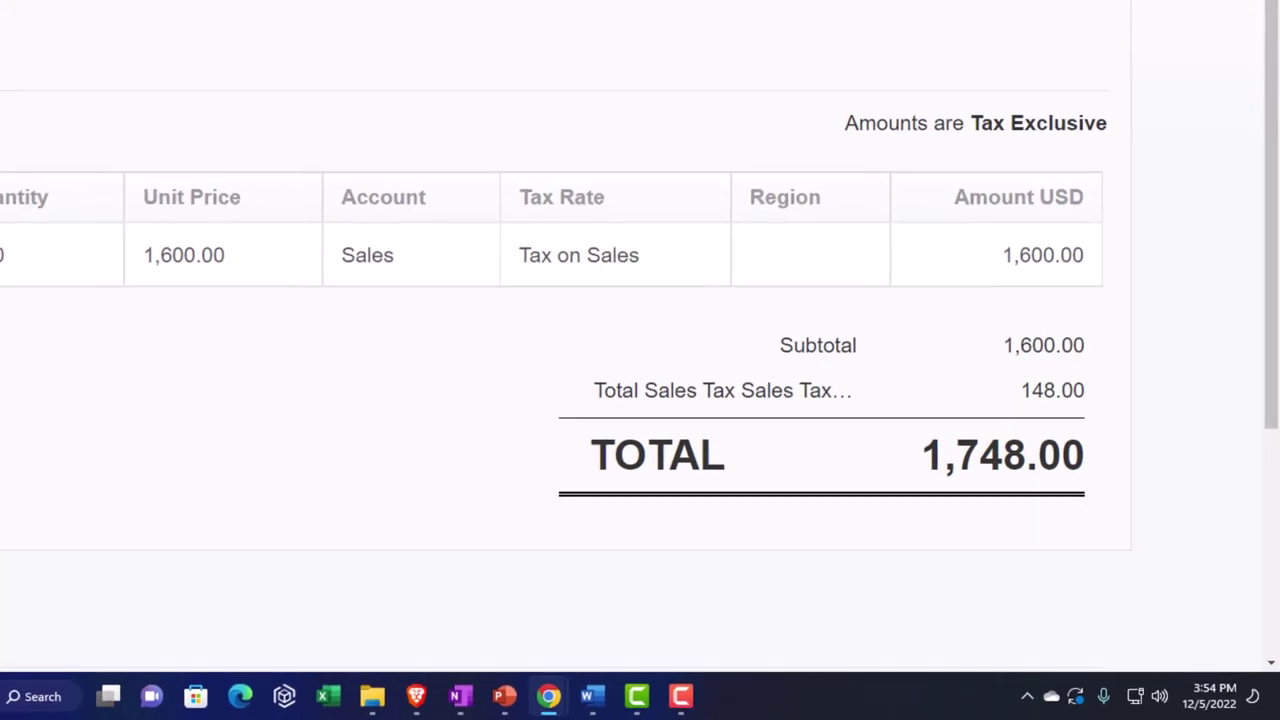
pyautogui.click(18, 35)
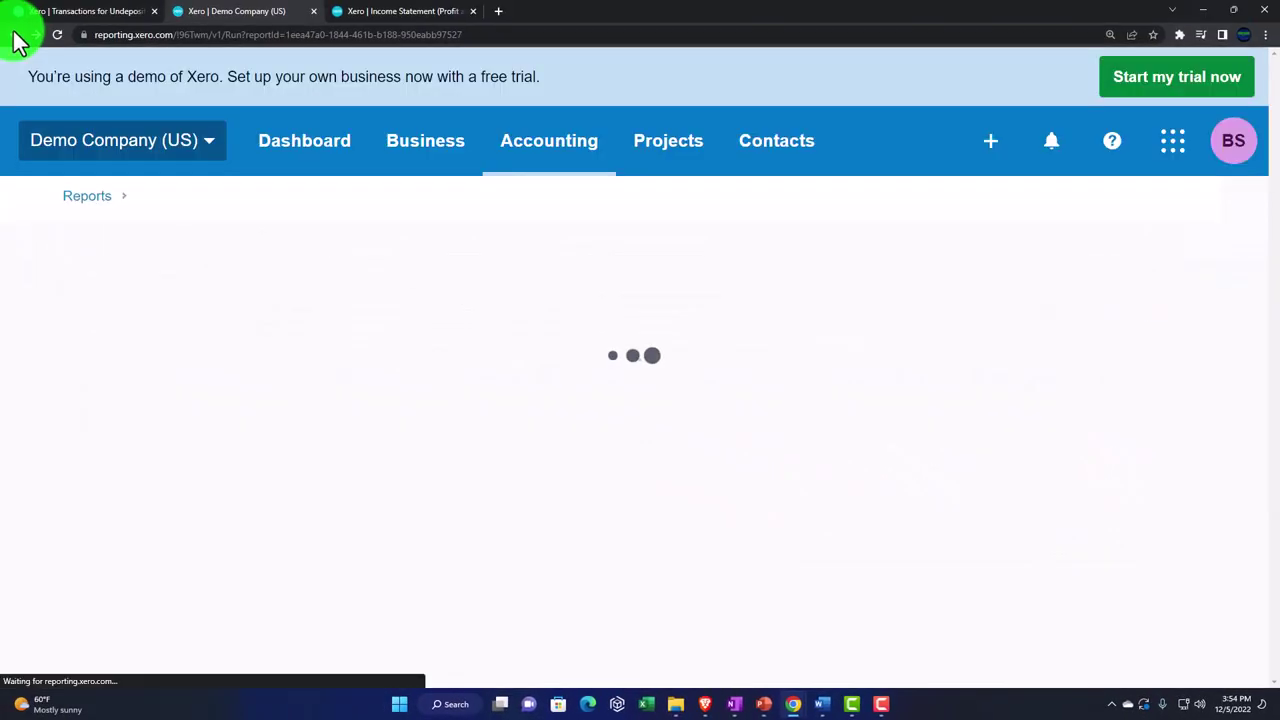
pyautogui.click(14, 35)
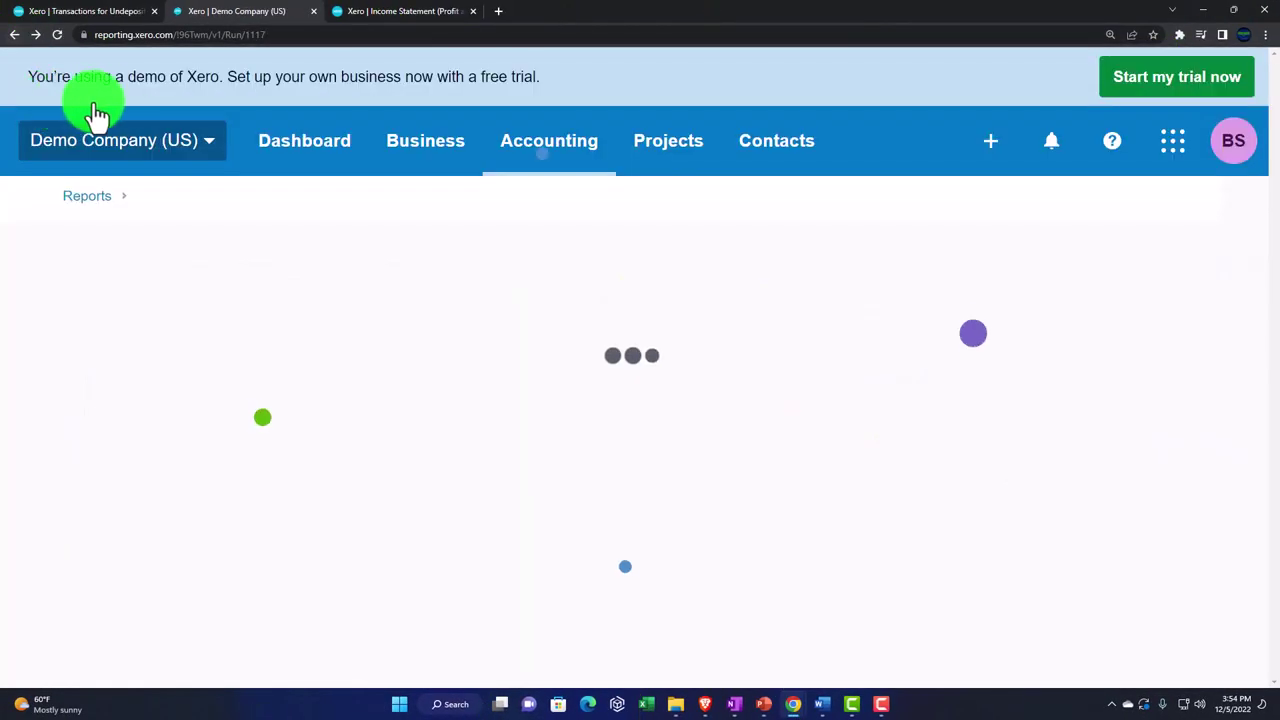
# Step: Update the 2022 Income Statement and review its Sales and Cost of Goods Sold amounts
pyautogui.click(386, 14)
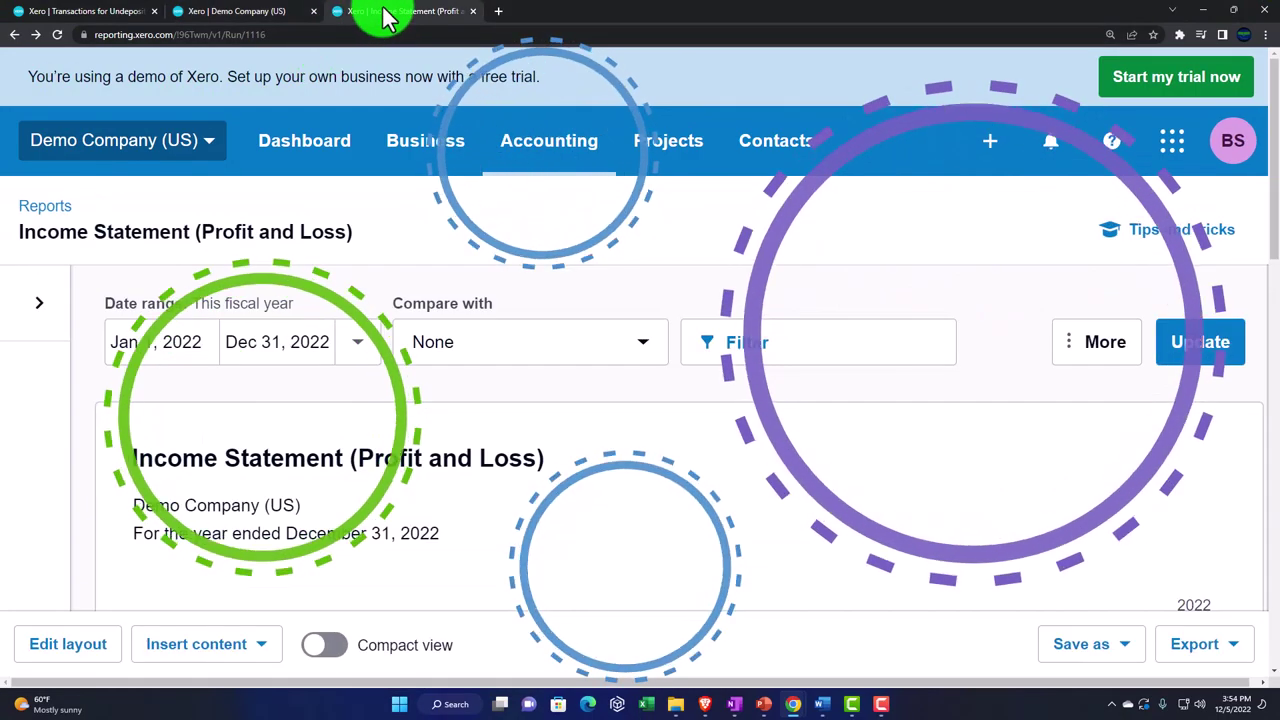
pyautogui.scroll(-3, 457, 366)
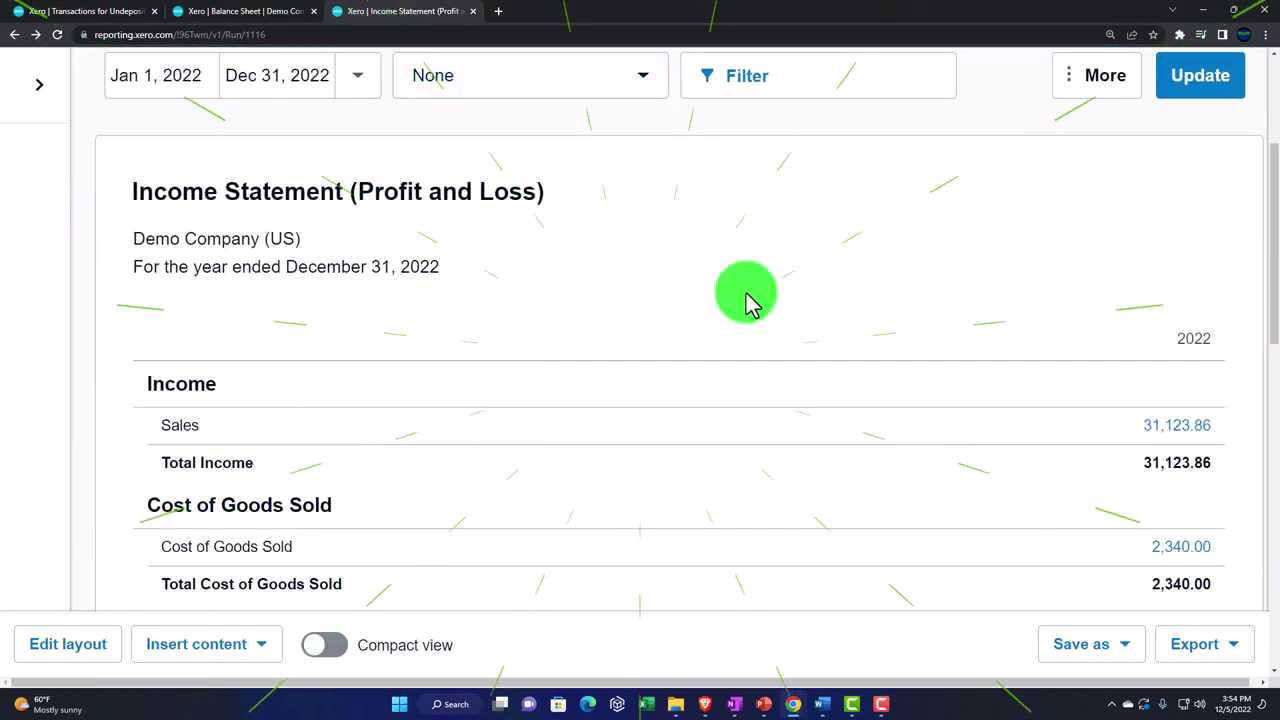
pyautogui.click(1185, 90)
pyautogui.scroll(-1, 822, 339)
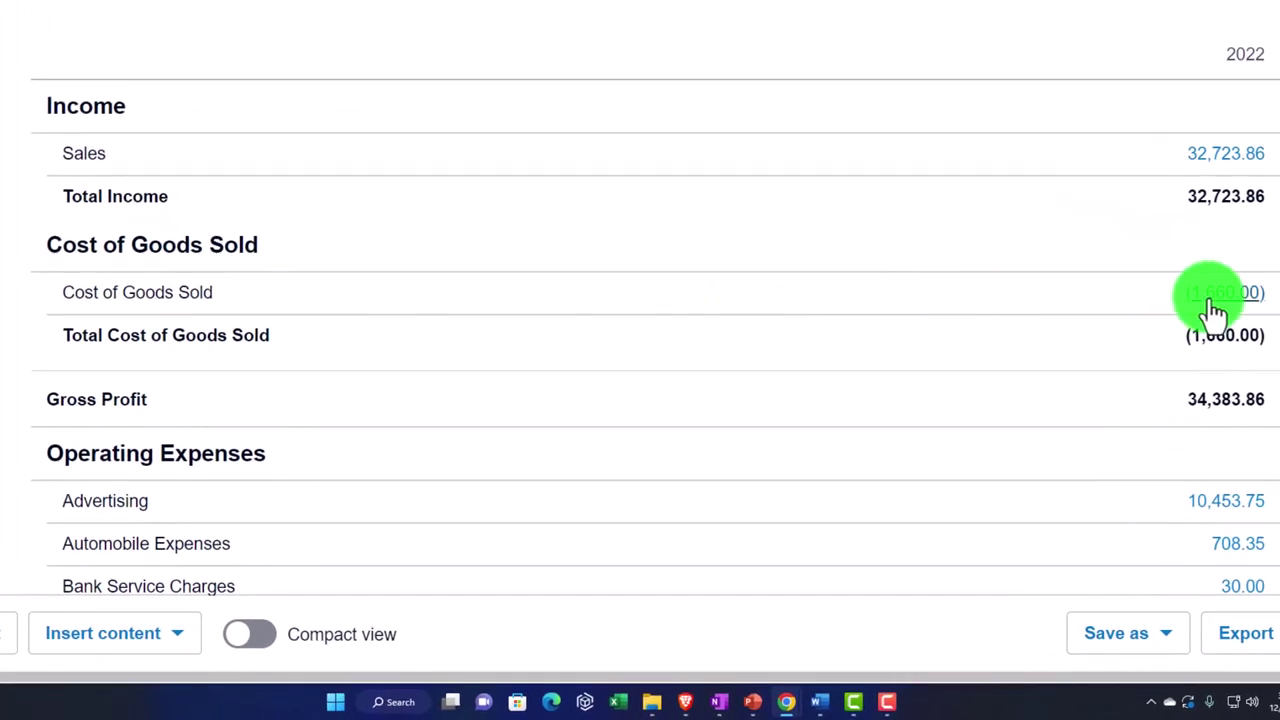
# Step: Find the BBB - Inv Item 1 entry in the Sales account transactions behind the Income Statement, and leave the report
pyautogui.click(1226, 162)
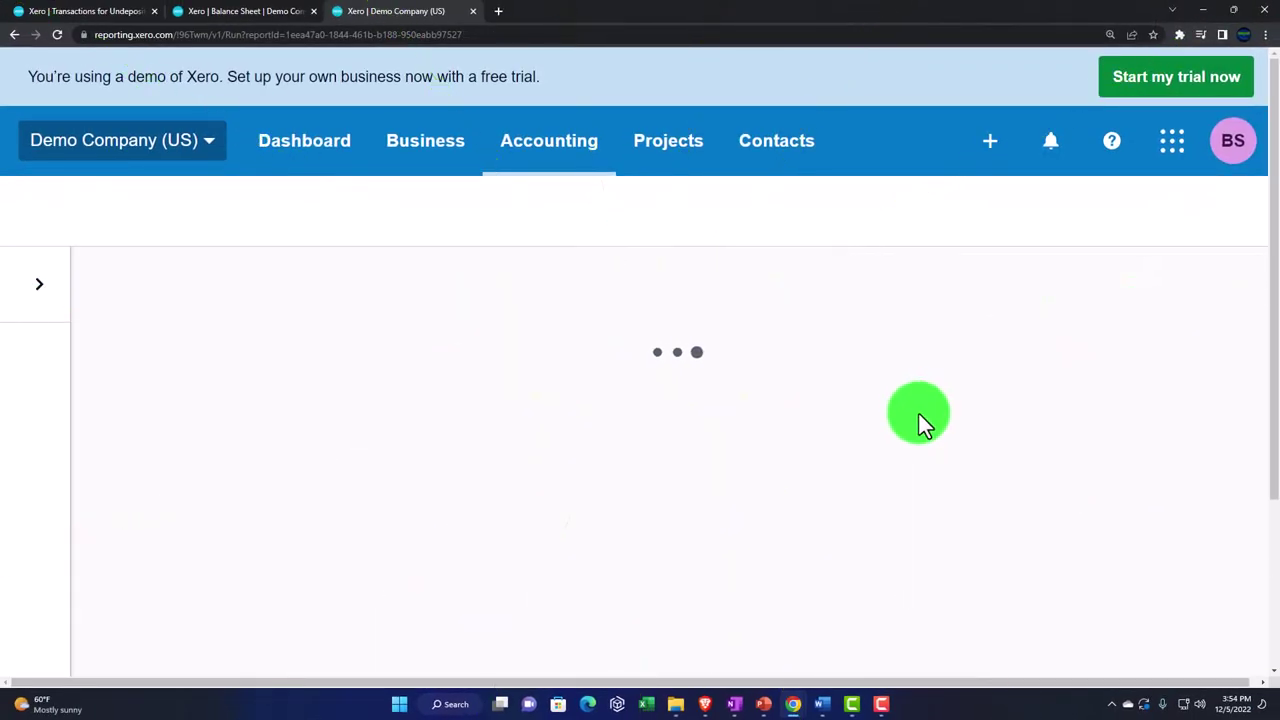
pyautogui.scroll(-5, 917, 414)
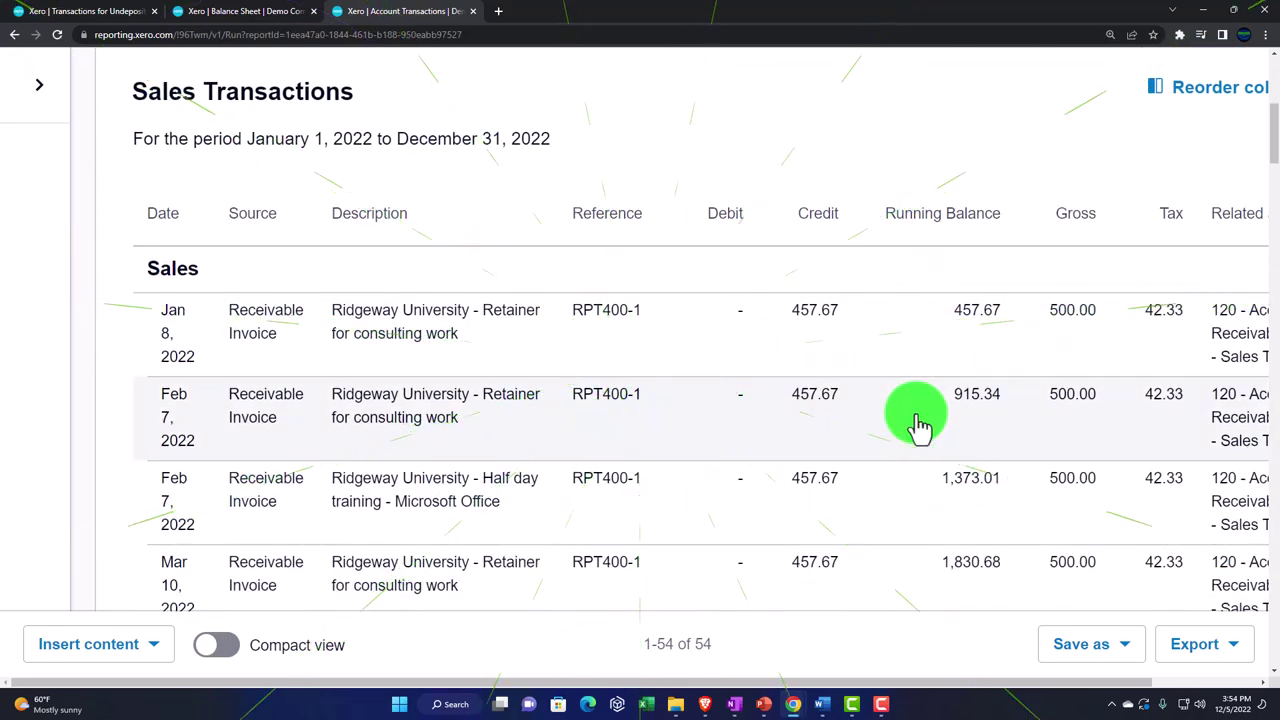
pyautogui.scroll(-15, 918, 425)
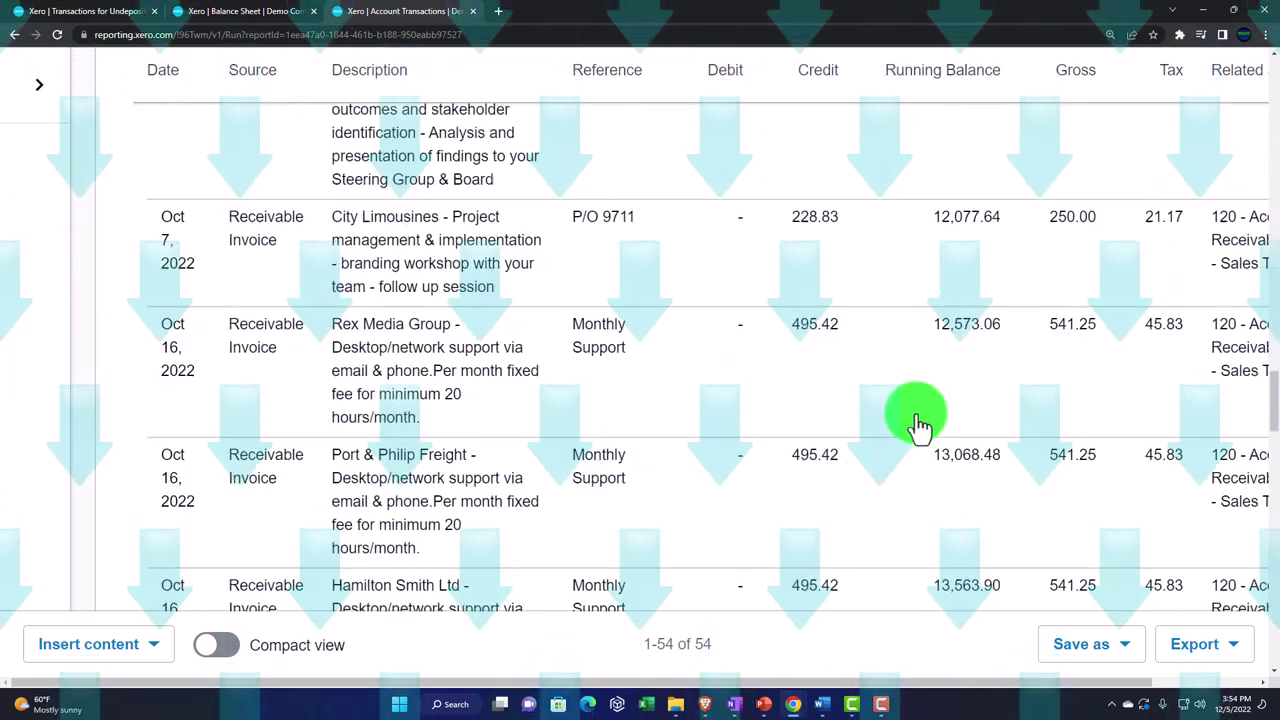
pyautogui.scroll(-15, 918, 425)
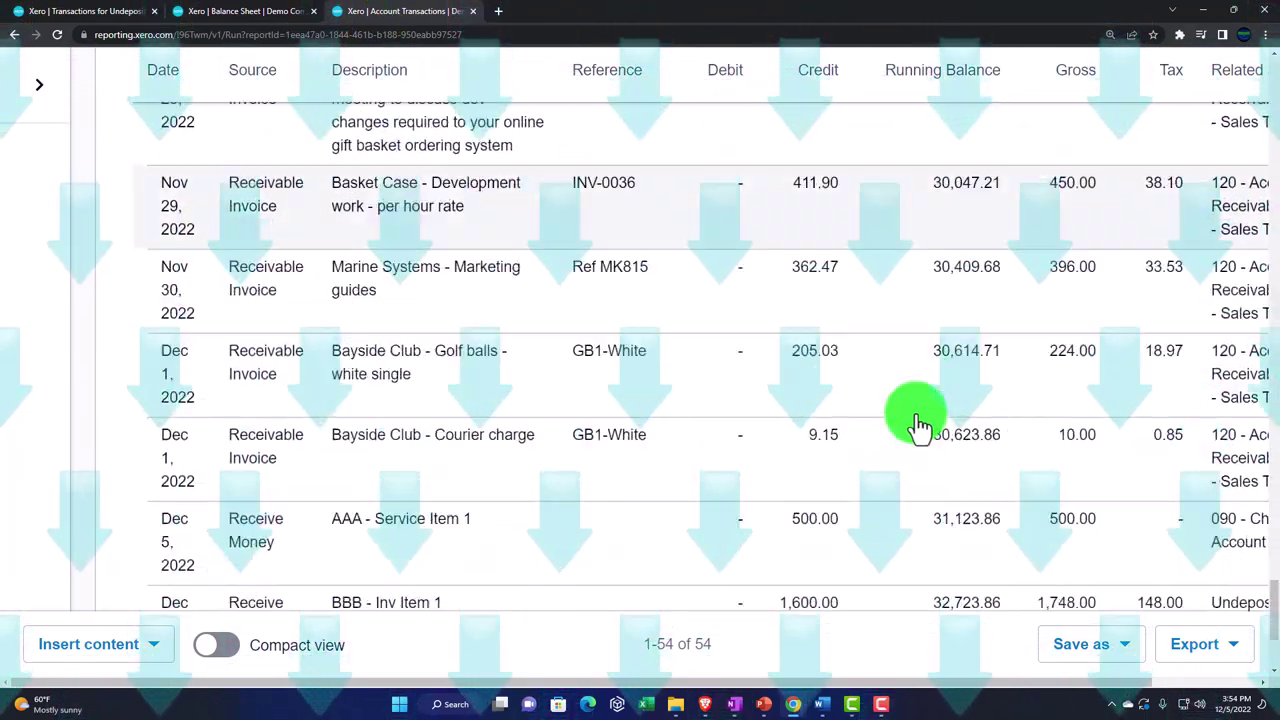
pyautogui.scroll(-5, 918, 425)
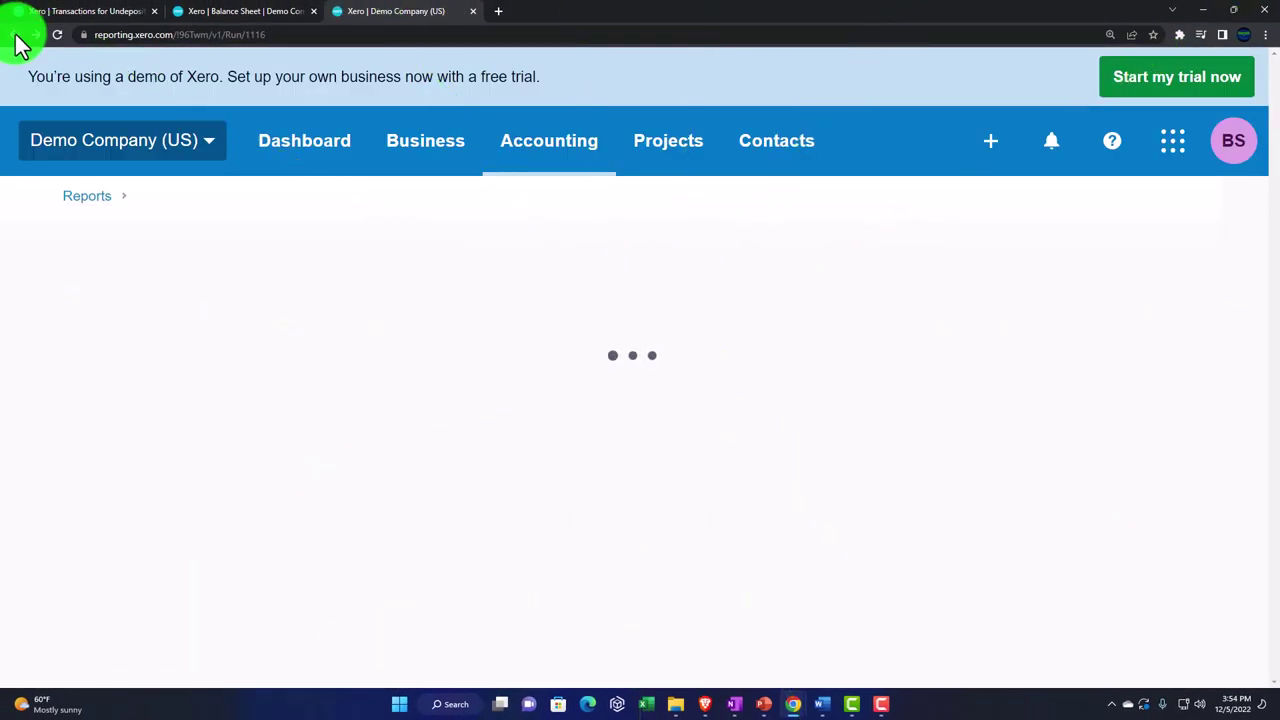
pyautogui.click(16, 36)
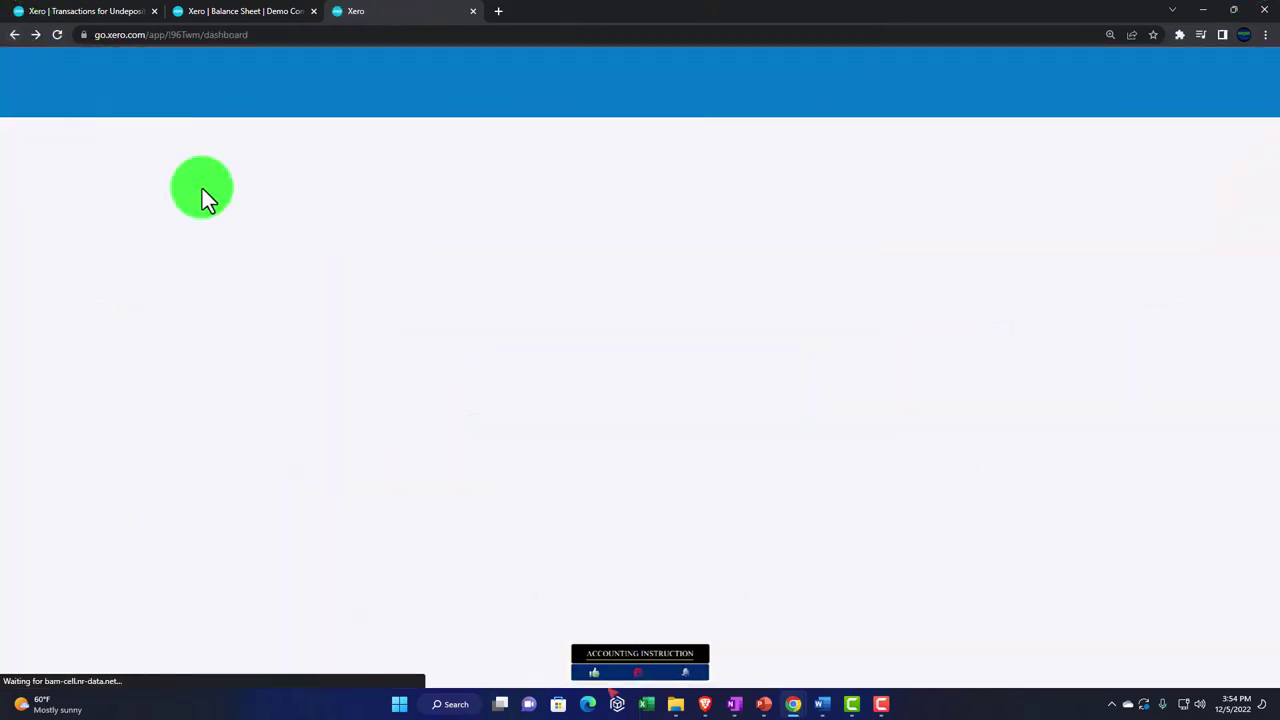
# Step: Open the Sales Tax account transactions from the balance sheet's current liabilities and examine the latest entries
pyautogui.click(235, 14)
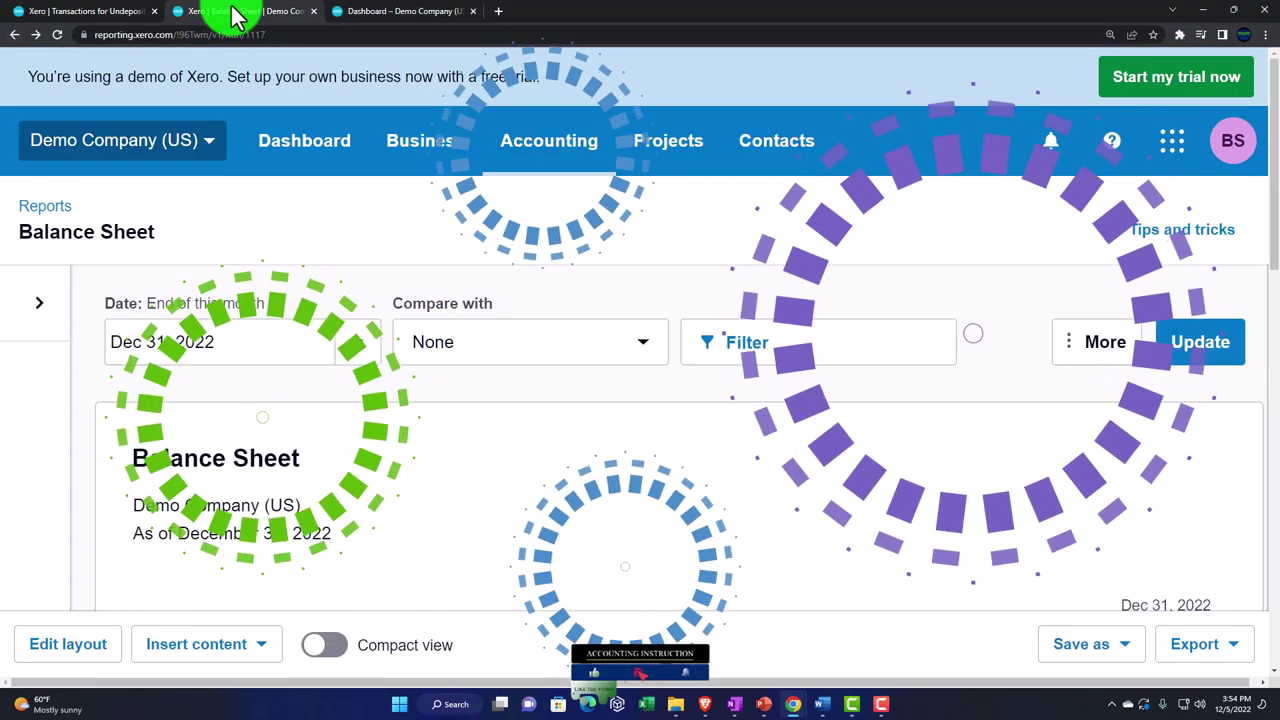
pyautogui.scroll(-3, 555, 471)
pyautogui.scroll(-8, 557, 472)
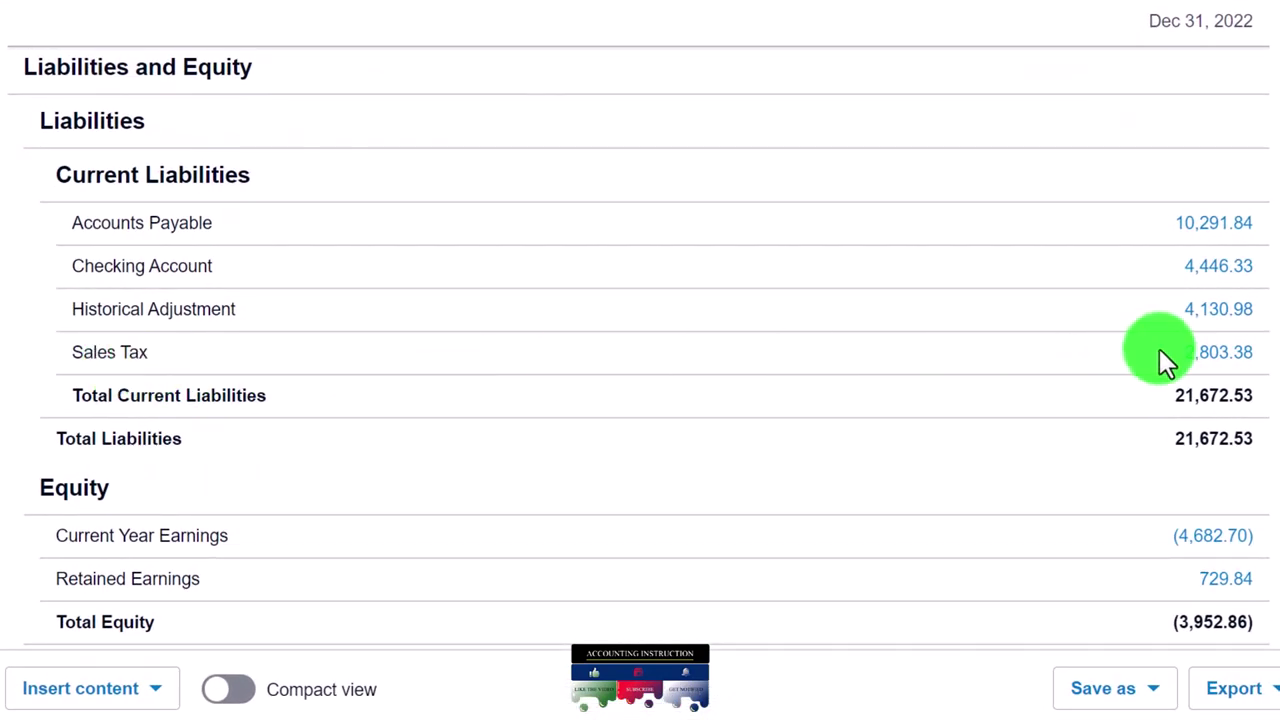
pyautogui.click(1203, 356)
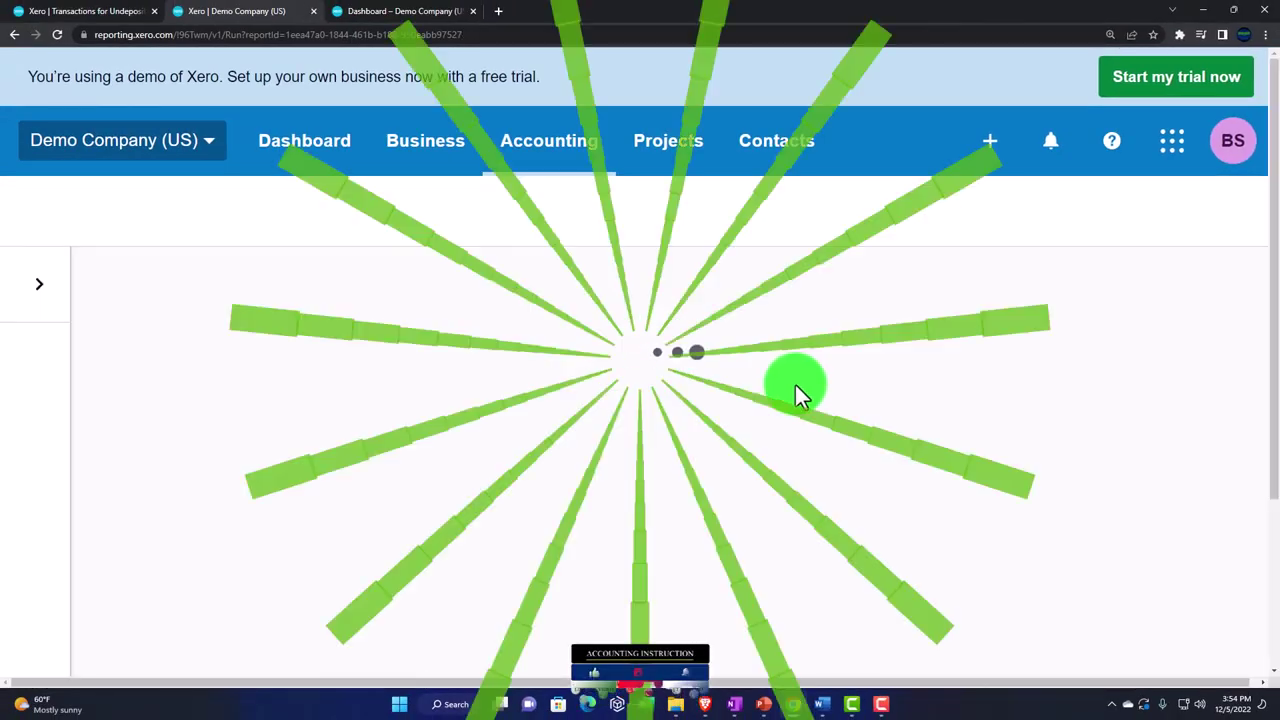
pyautogui.scroll(-20, 795, 385)
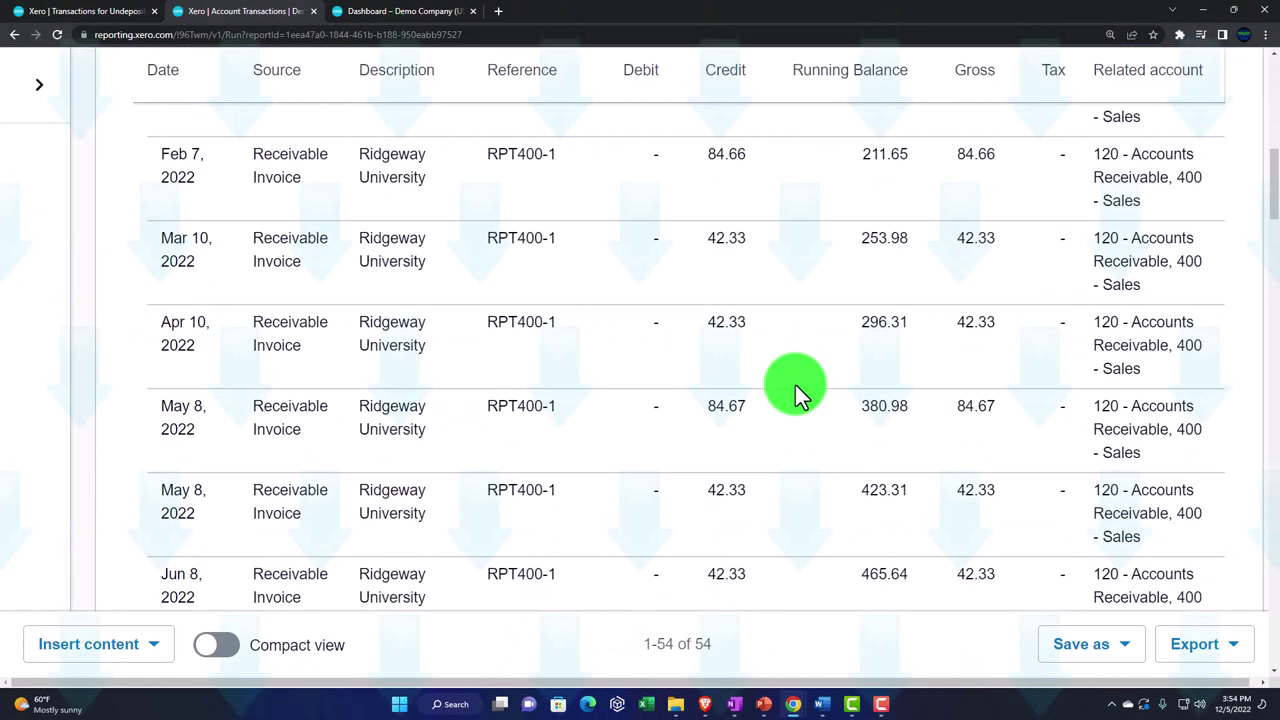
pyautogui.scroll(-5, 830, 385)
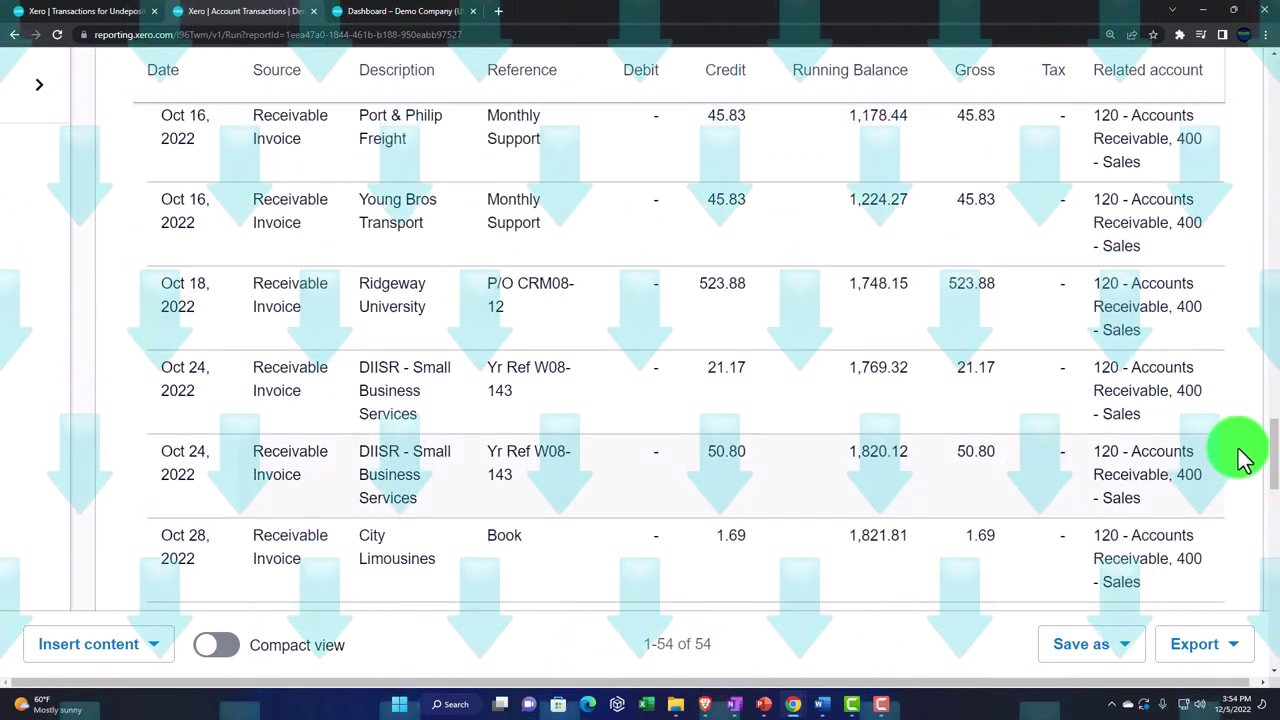
pyautogui.moveTo(1274, 437); pyautogui.dragTo(1273, 580)
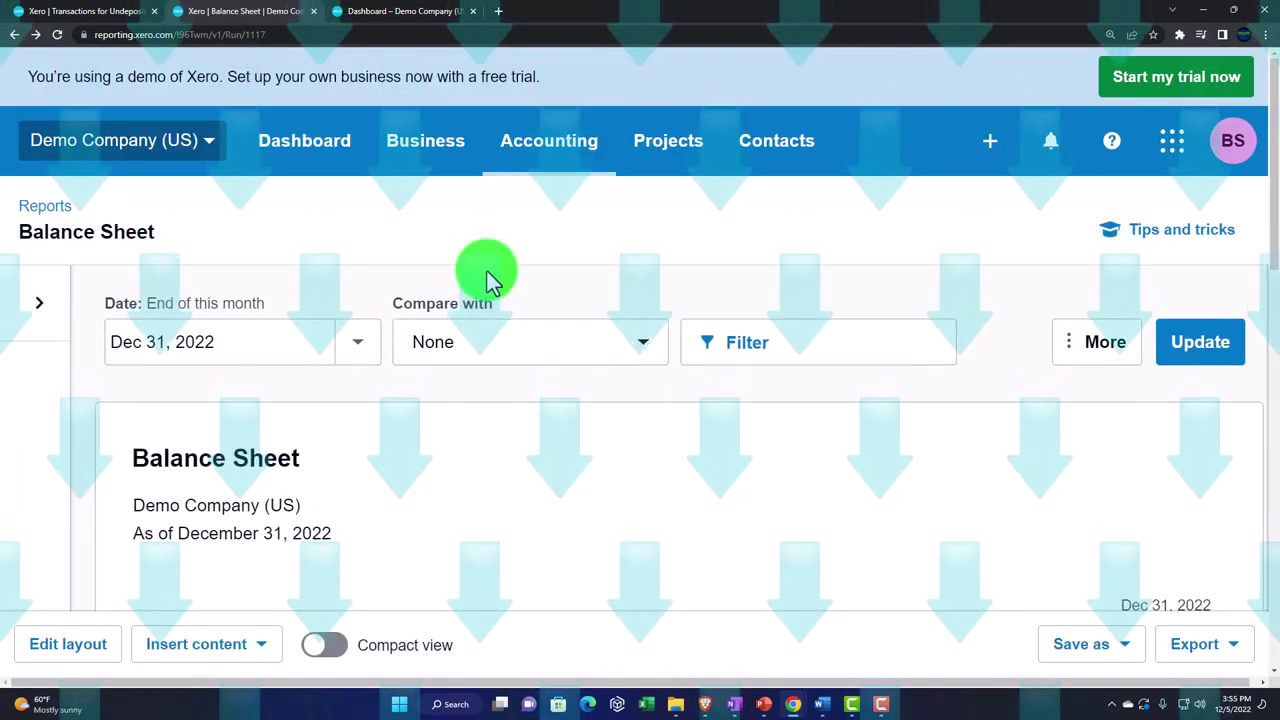
# Step: Open the Inventory account transactions from the balance sheet's current assets and examine the latest entries
pyautogui.scroll(-5, 490, 280)
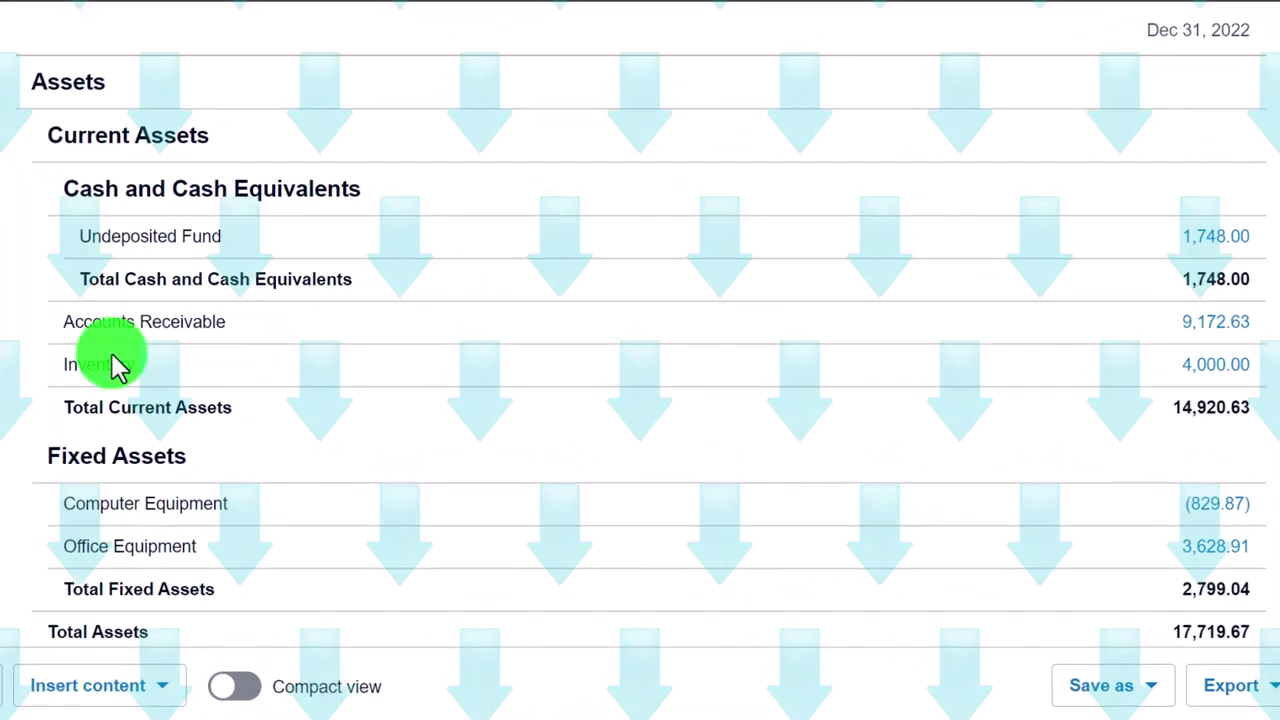
pyautogui.click(1212, 366)
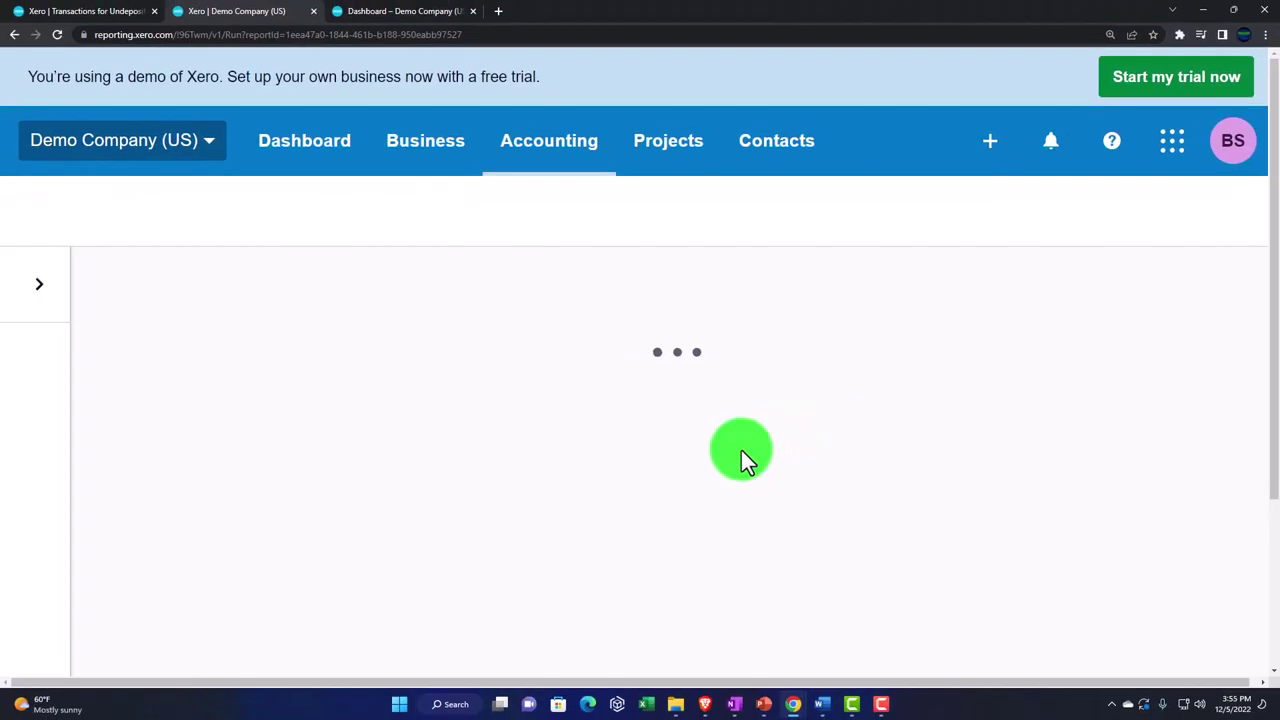
pyautogui.scroll(-5, 741, 450)
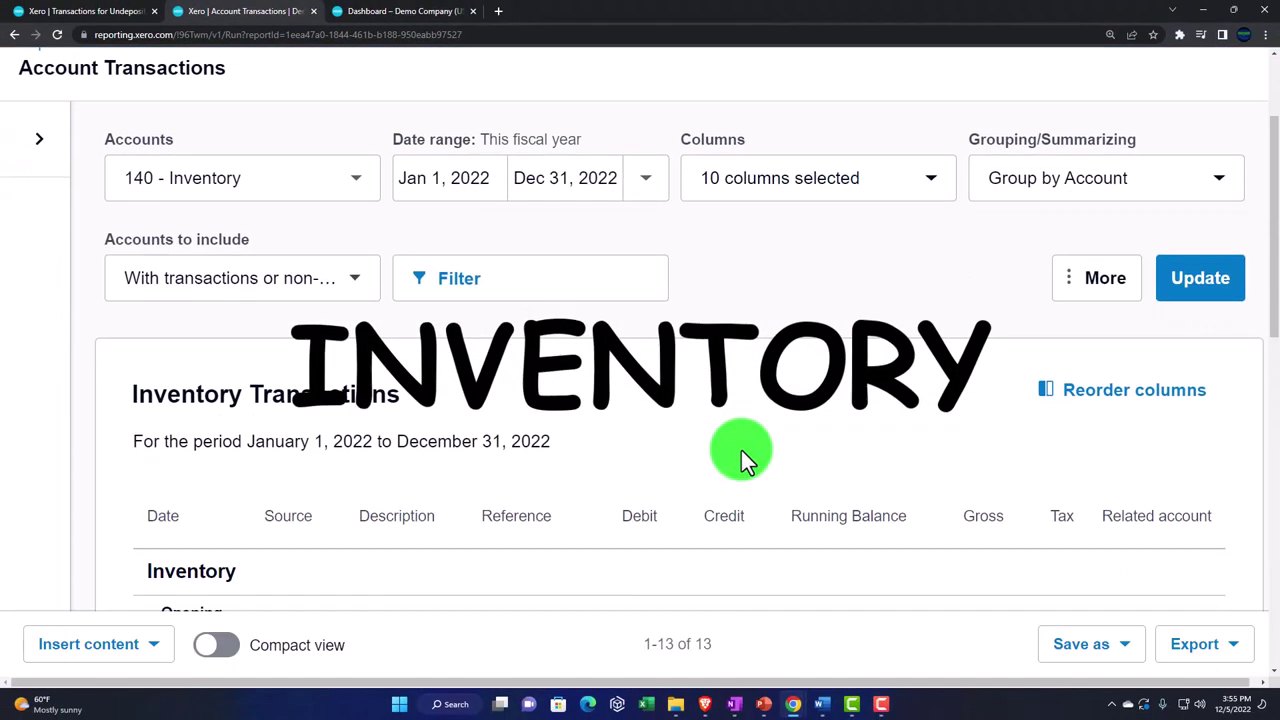
pyautogui.scroll(-6, 741, 450)
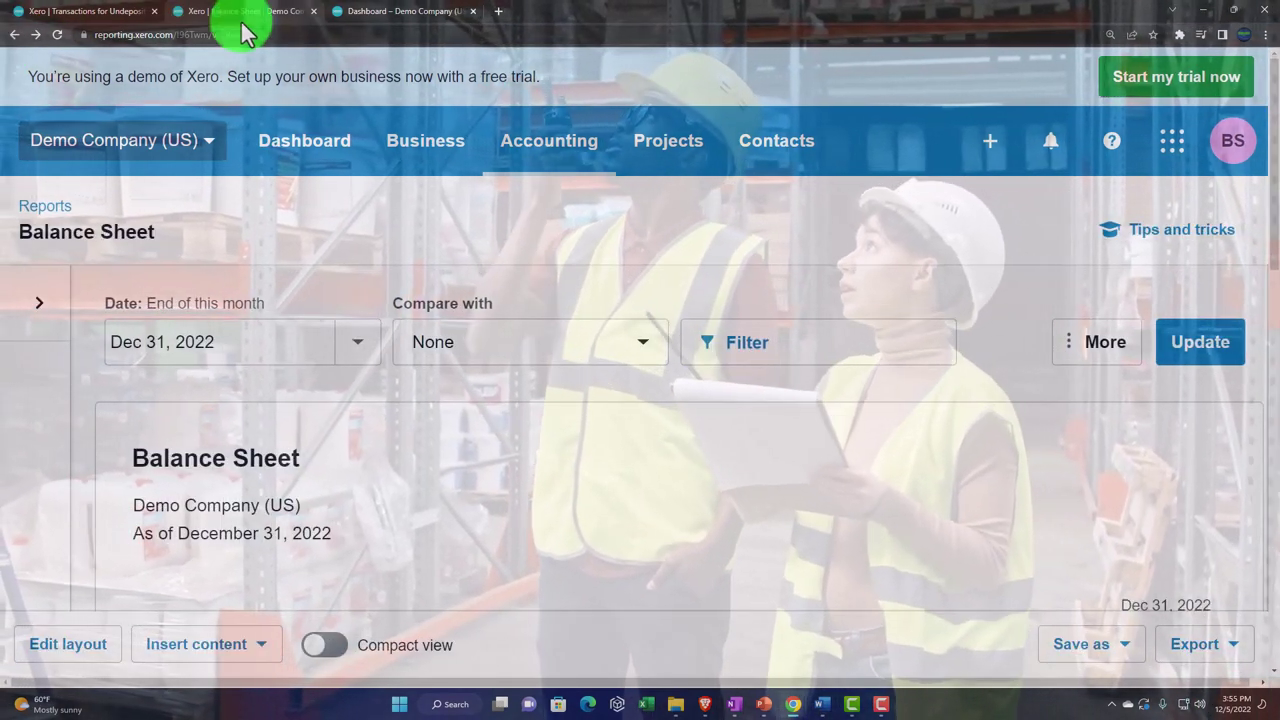
# Step: Open the Cost of Goods Sold account transactions from the 2022 Income Statement, examine the BBB entry, and leave the report
pyautogui.click(394, 11)
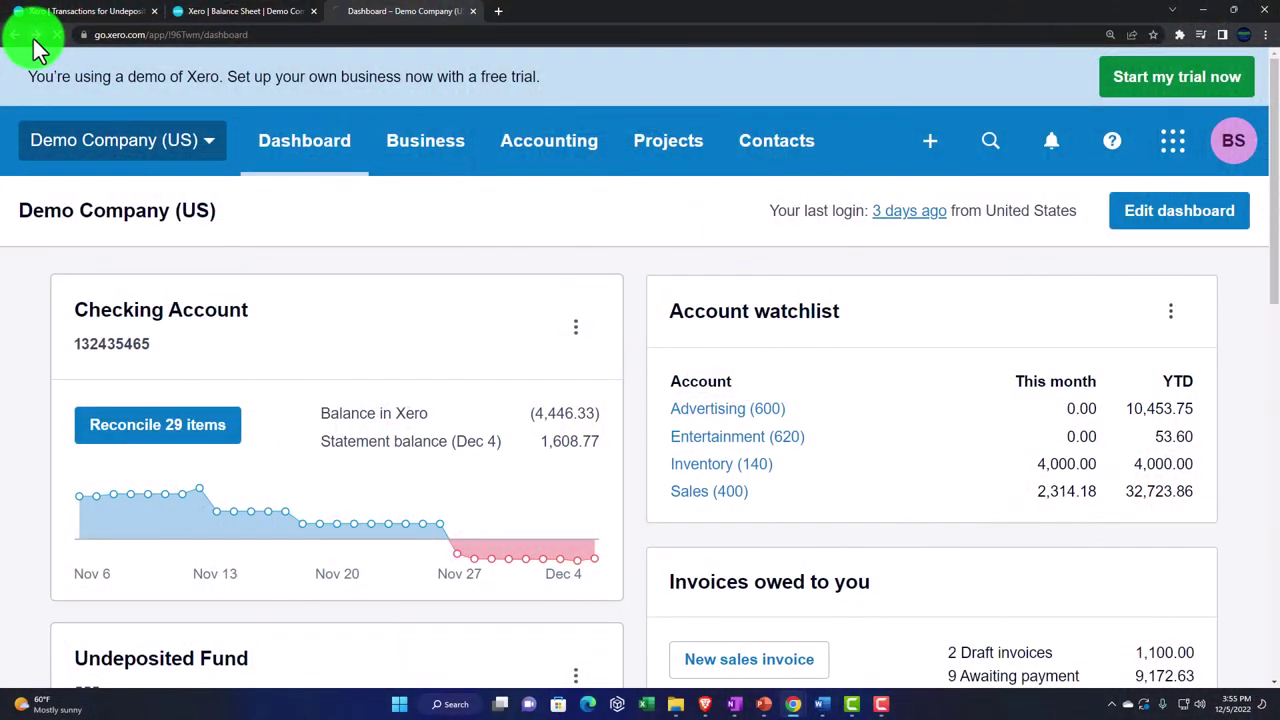
pyautogui.click(32, 36)
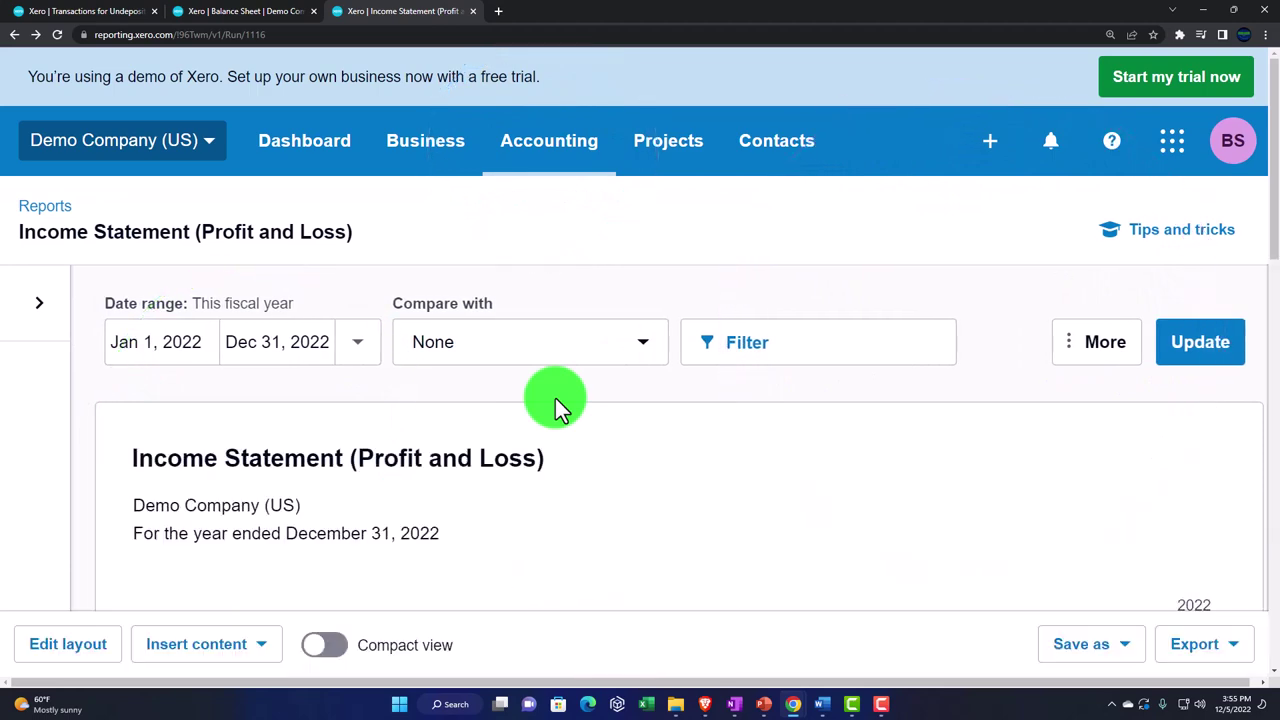
pyautogui.scroll(-3, 555, 398)
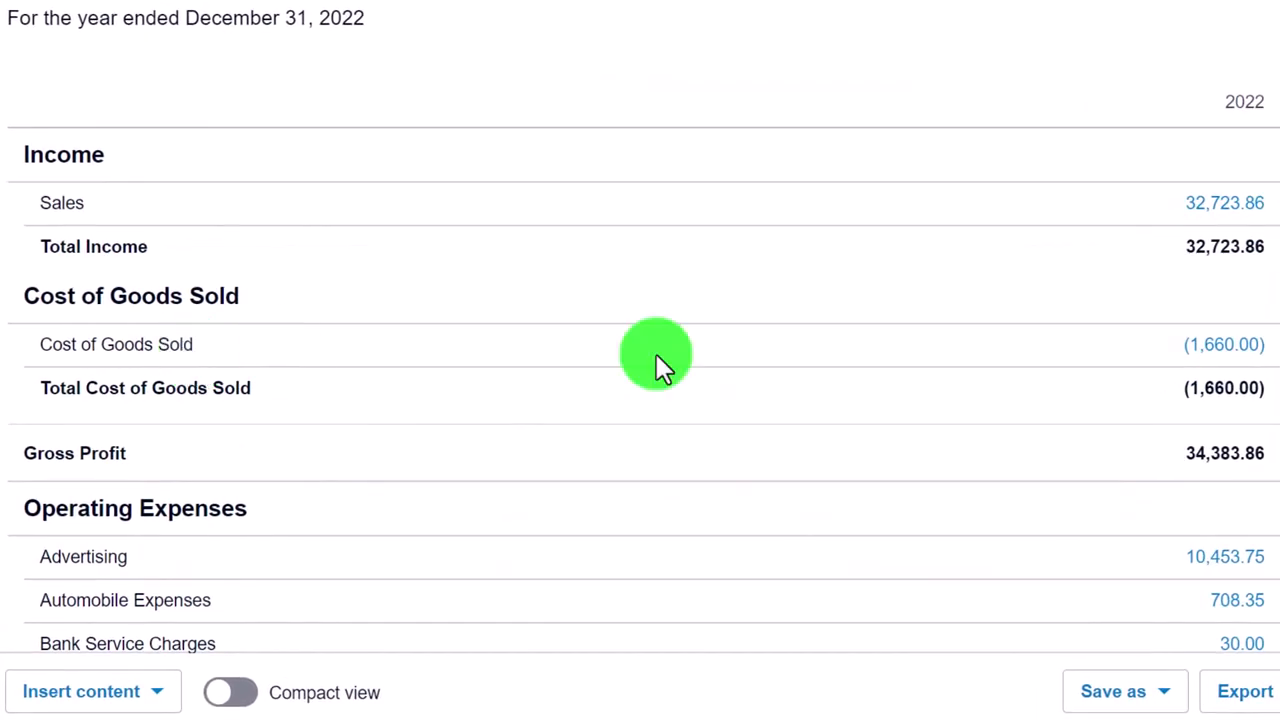
pyautogui.click(1222, 345)
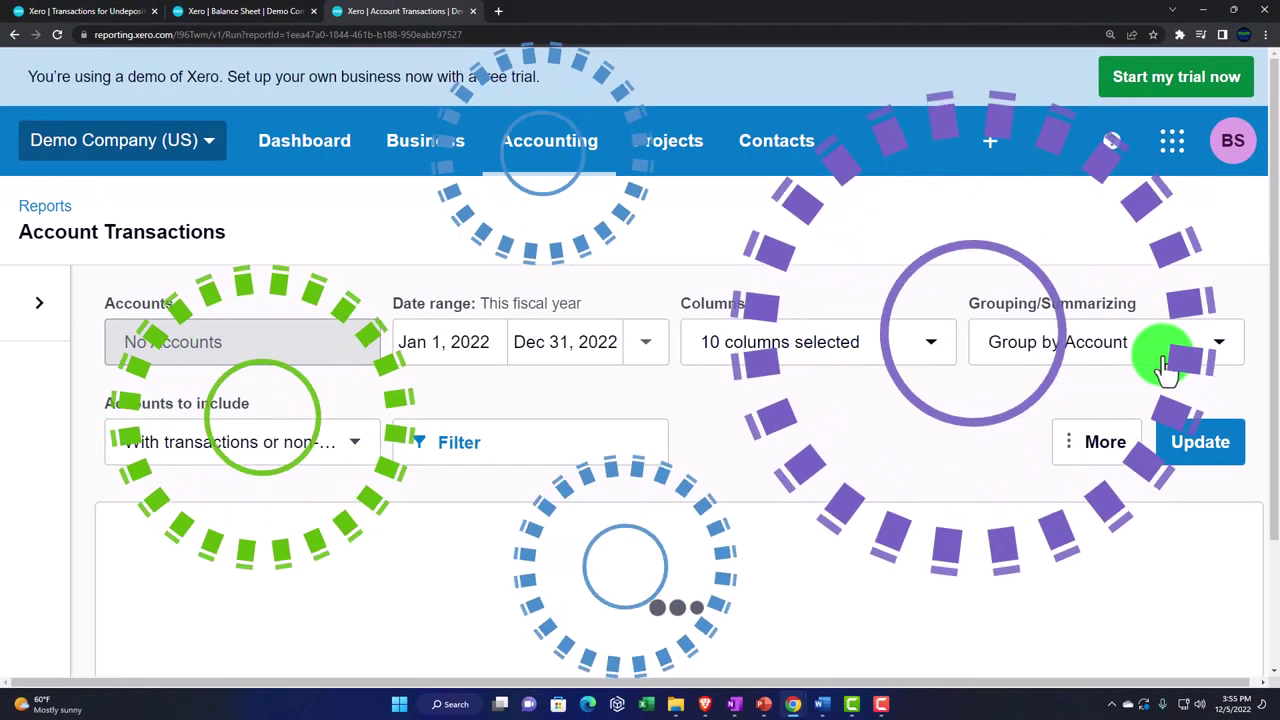
pyautogui.scroll(-2, 1166, 366)
pyautogui.scroll(-1, 1042, 408)
pyautogui.scroll(-5, 1040, 408)
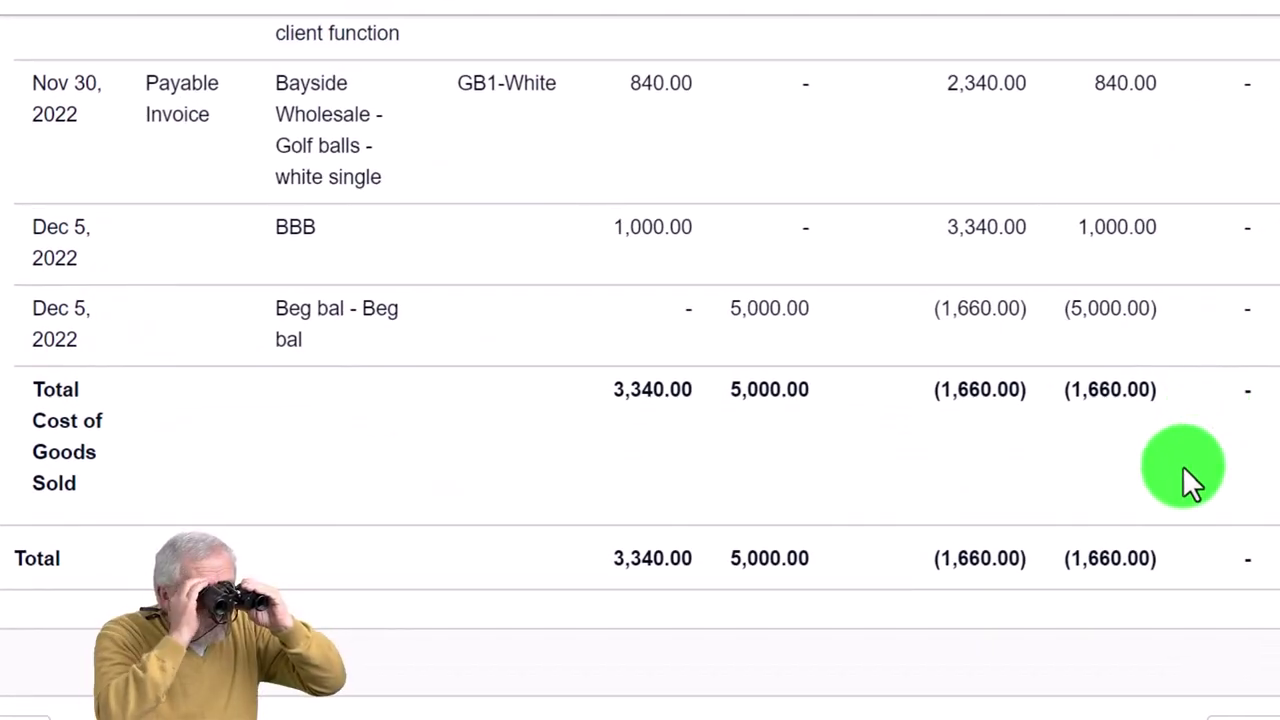
pyautogui.scroll(2, 1186, 472)
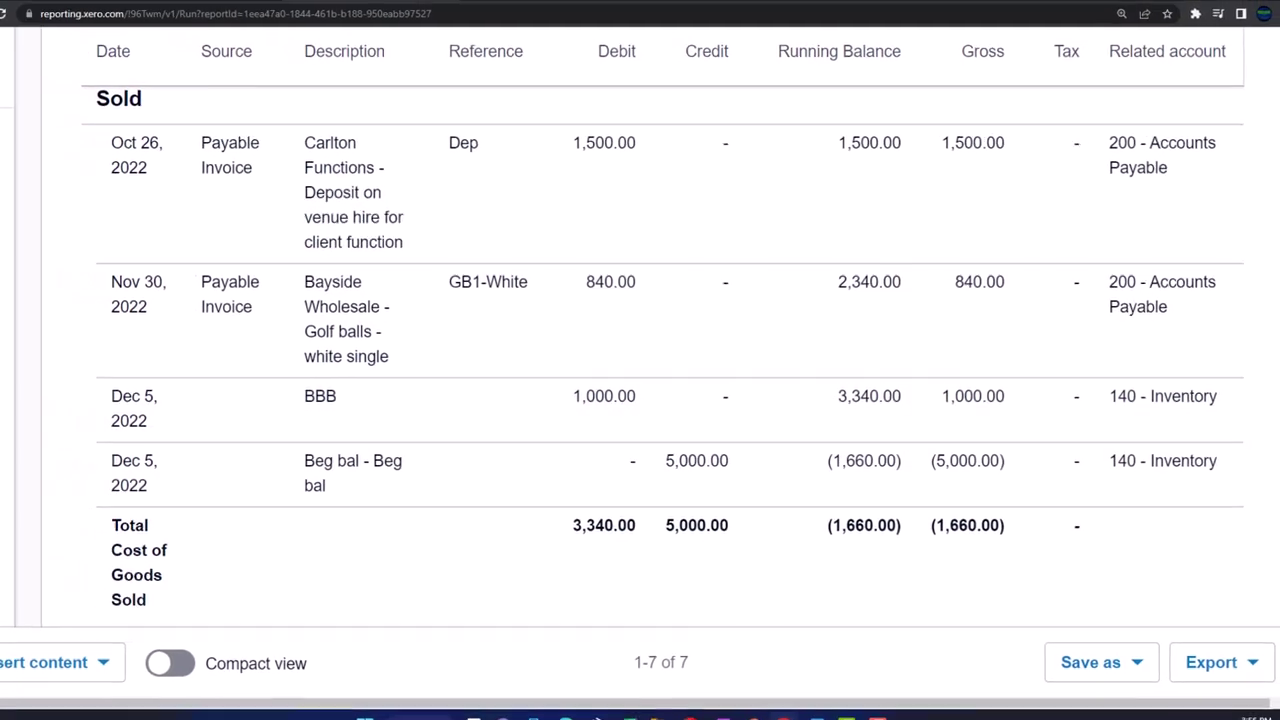
pyautogui.click(1, 14)
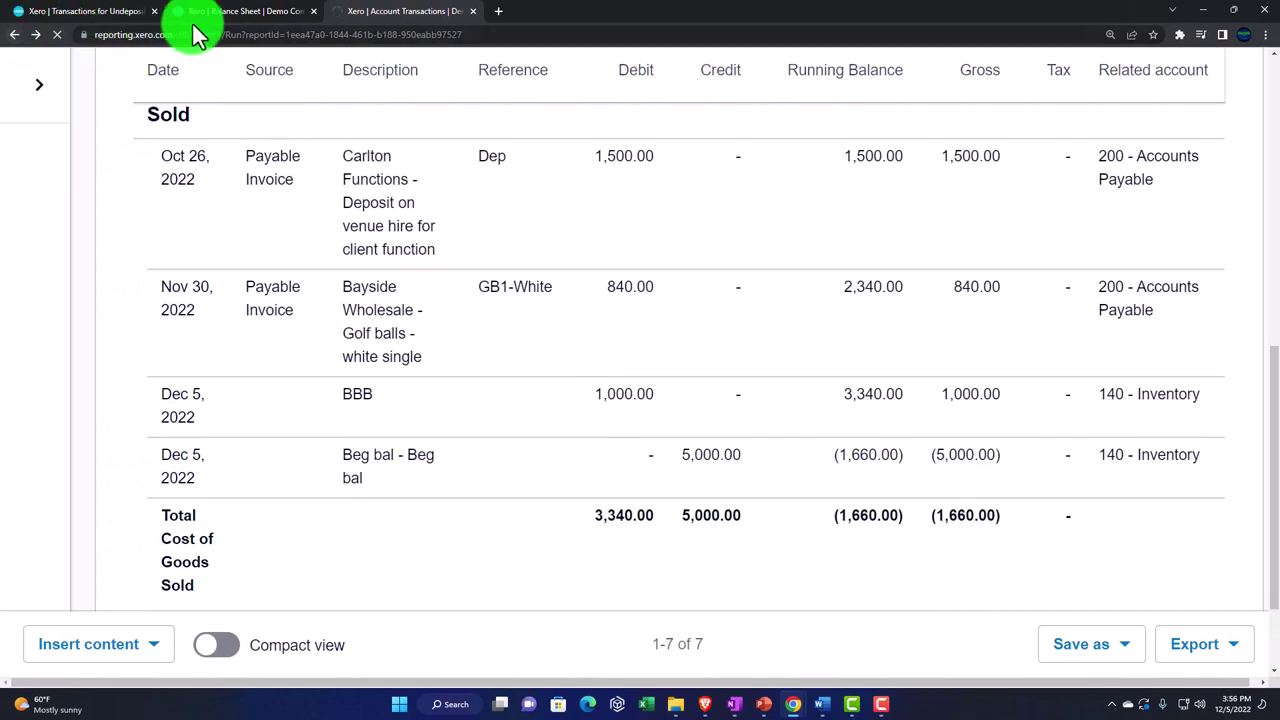
# Step: Review the Inventory line on the balance sheet and return to the Income Statement
pyautogui.click(229, 11)
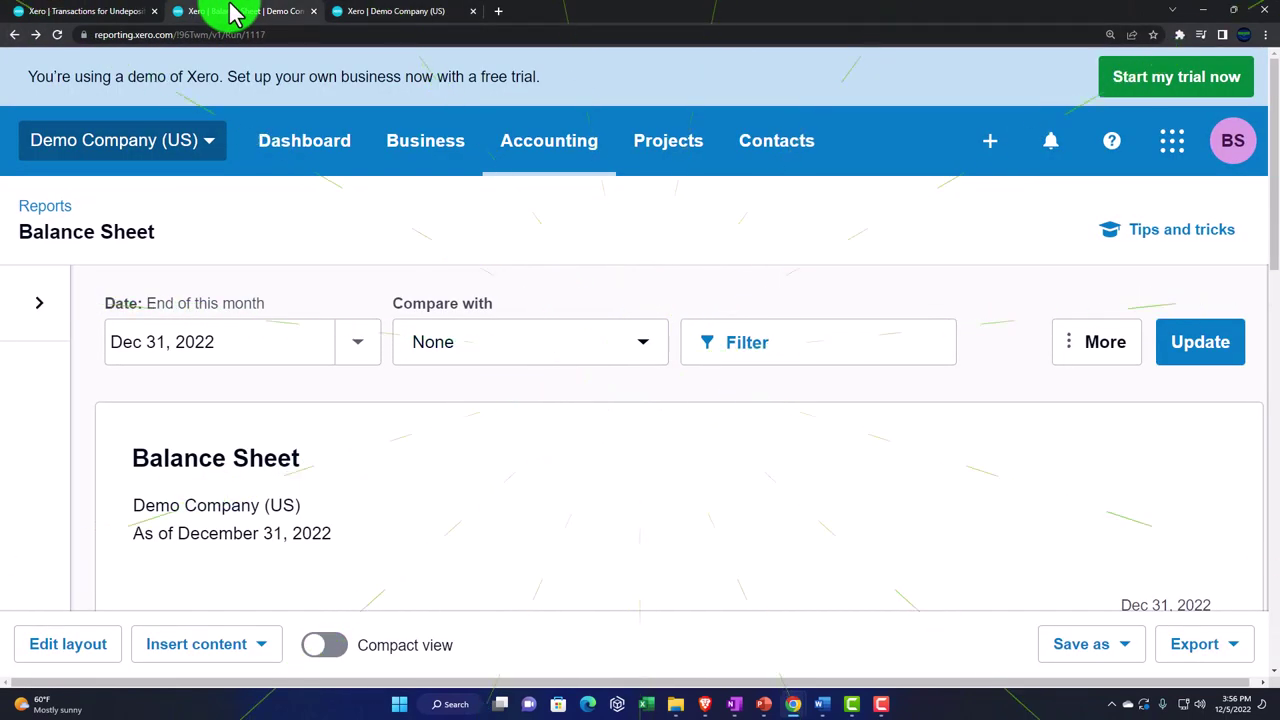
pyautogui.scroll(-5, 377, 231)
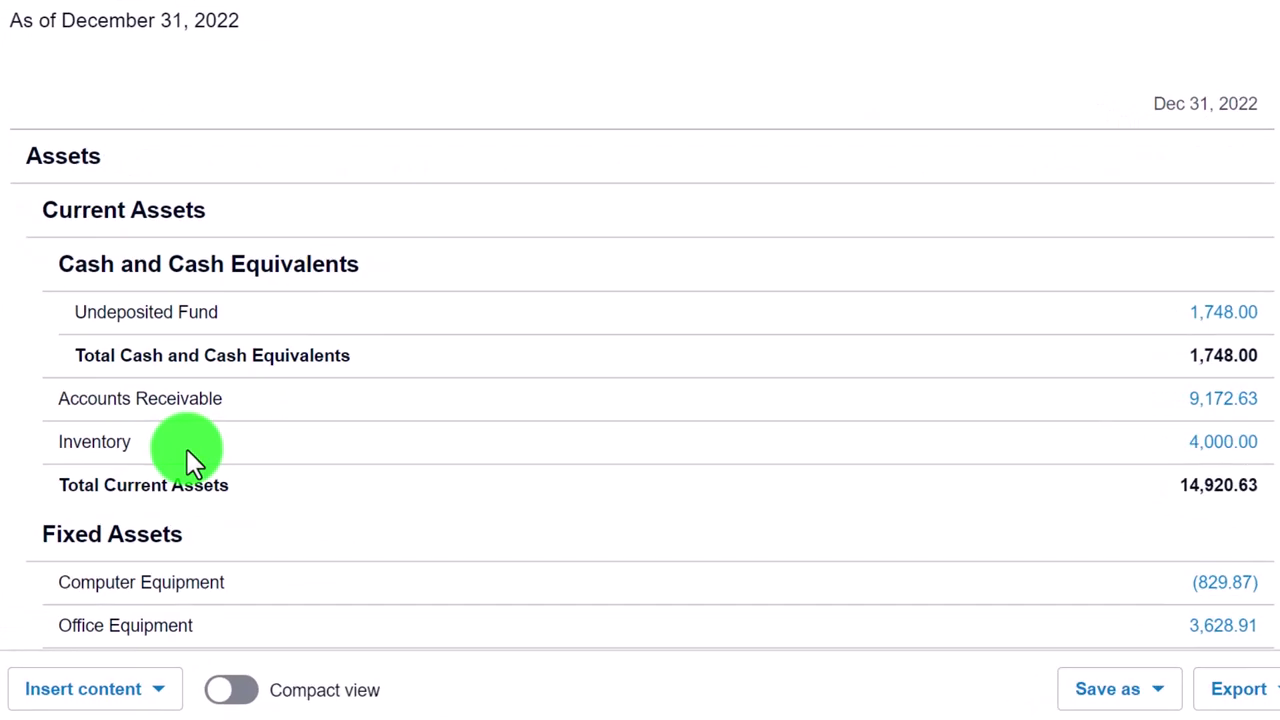
pyautogui.click(410, 12)
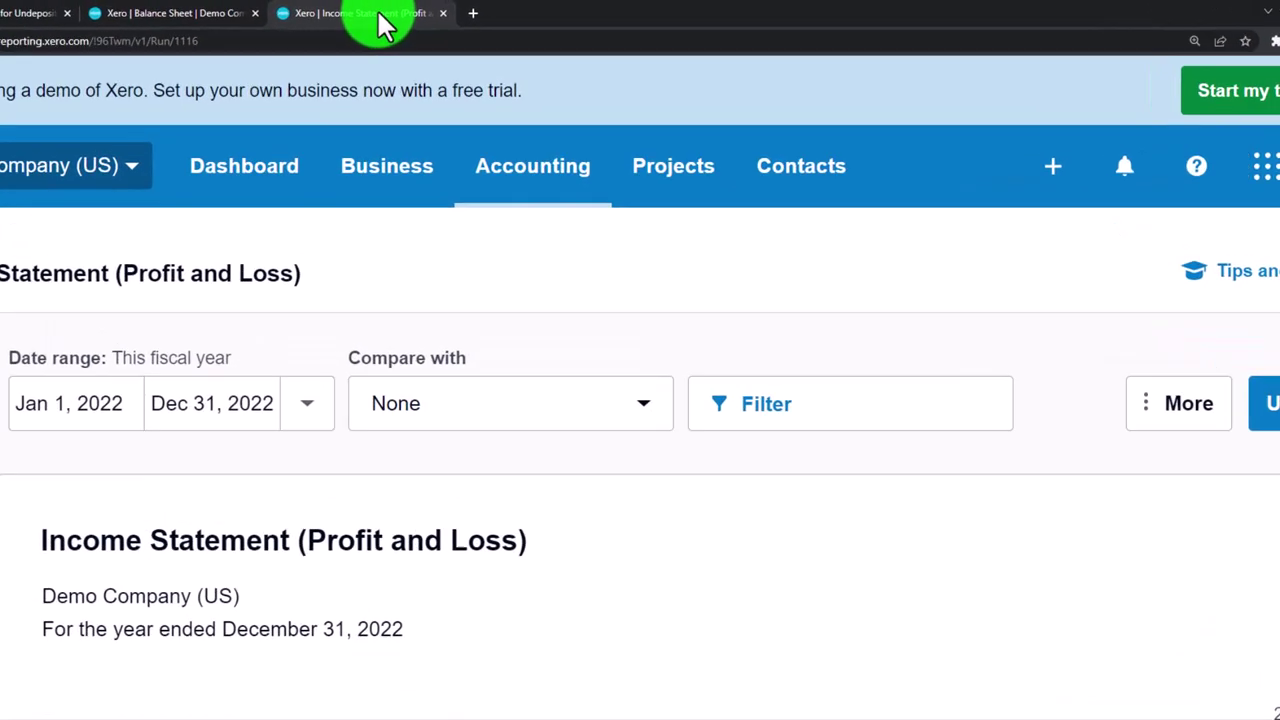
# Step: Duplicate the Income Statement browser tab, search the reports for "inven", and open the Inventory Item Summary there
pyautogui.rightClick(416, 15)
pyautogui.click(352, 167)
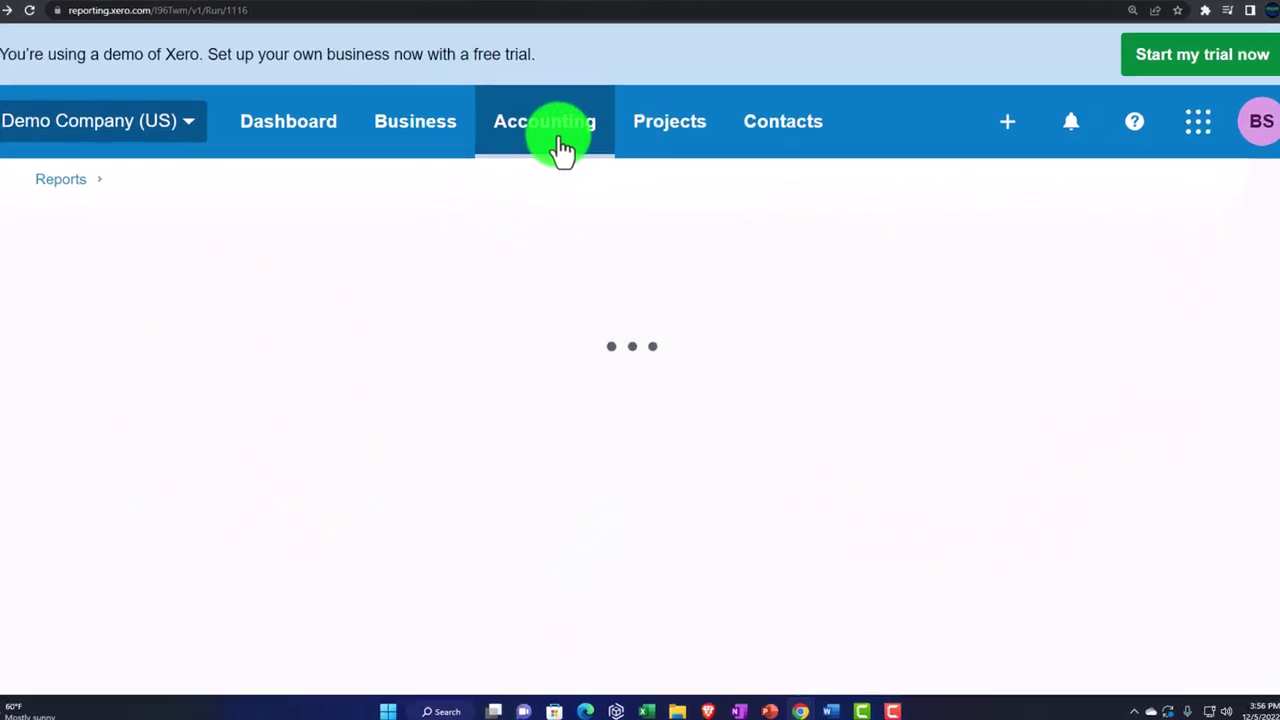
pyautogui.click(562, 142)
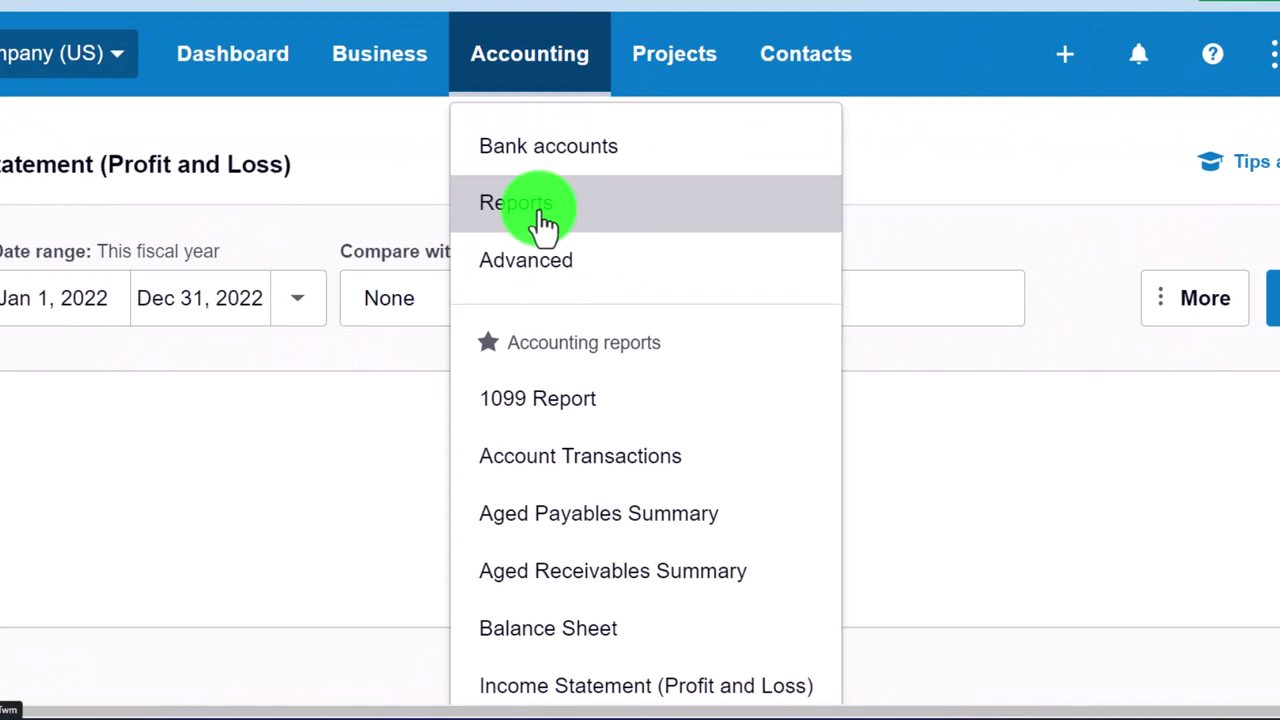
pyautogui.click(545, 222)
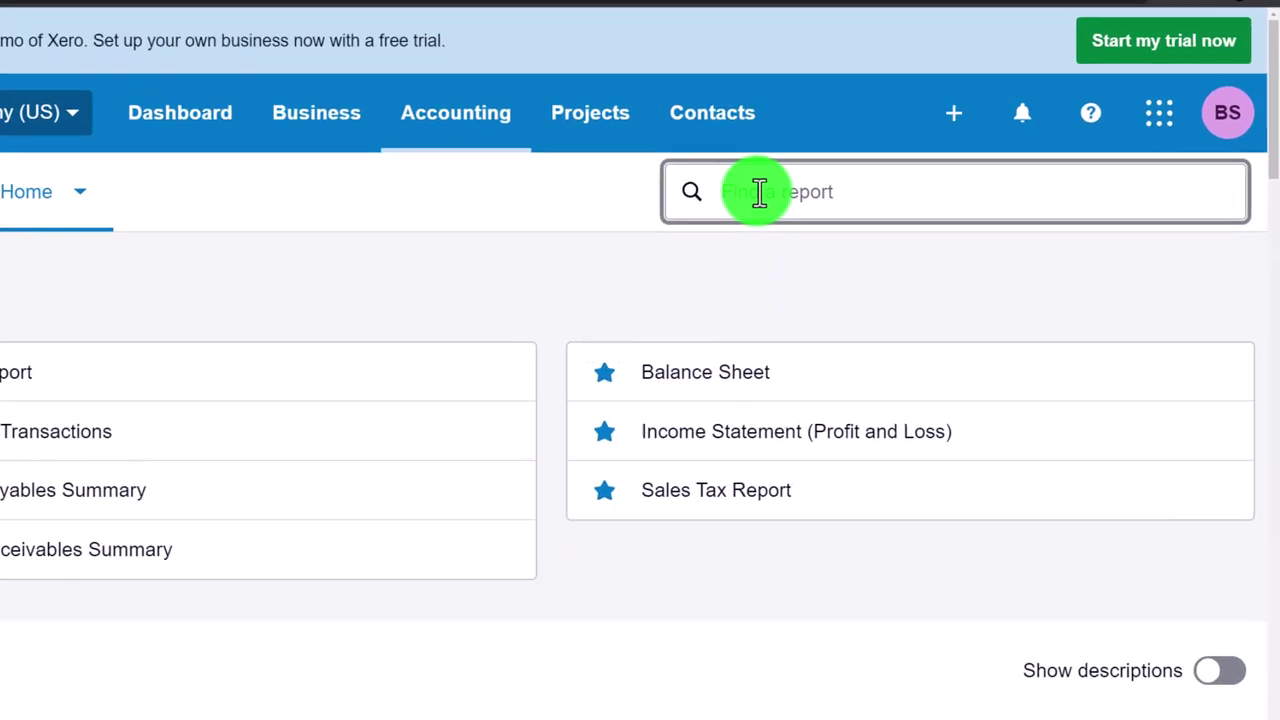
pyautogui.write('inven')
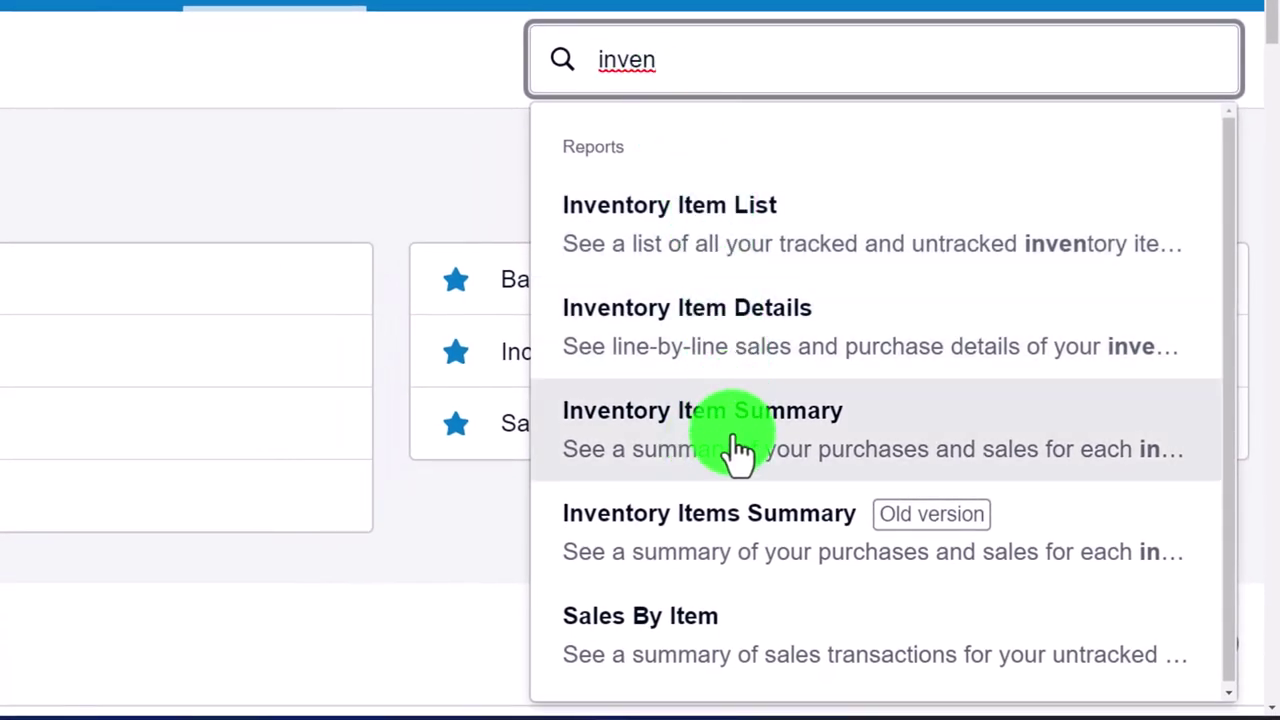
pyautogui.click(740, 450)
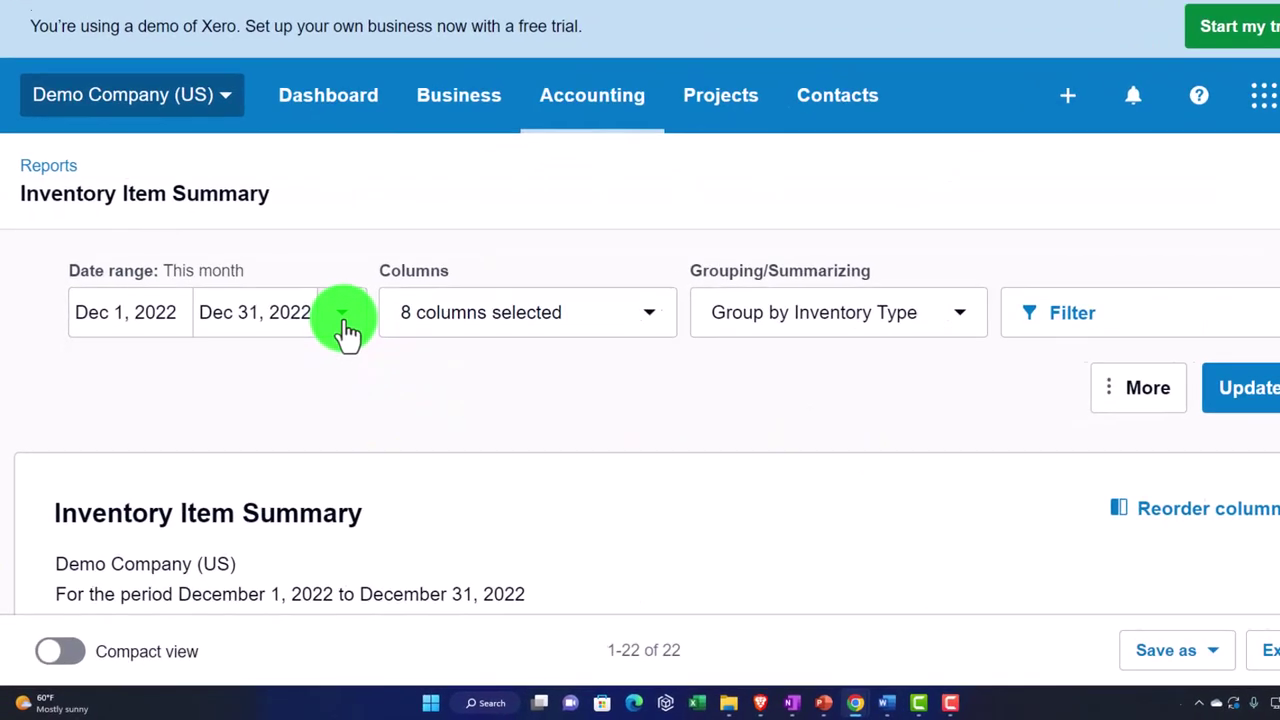
# Step: Run the Inventory Item Summary for the custom range Dec 31, 2022 to Dec 31, 2022 and review the tracked items
pyautogui.click(317, 342)
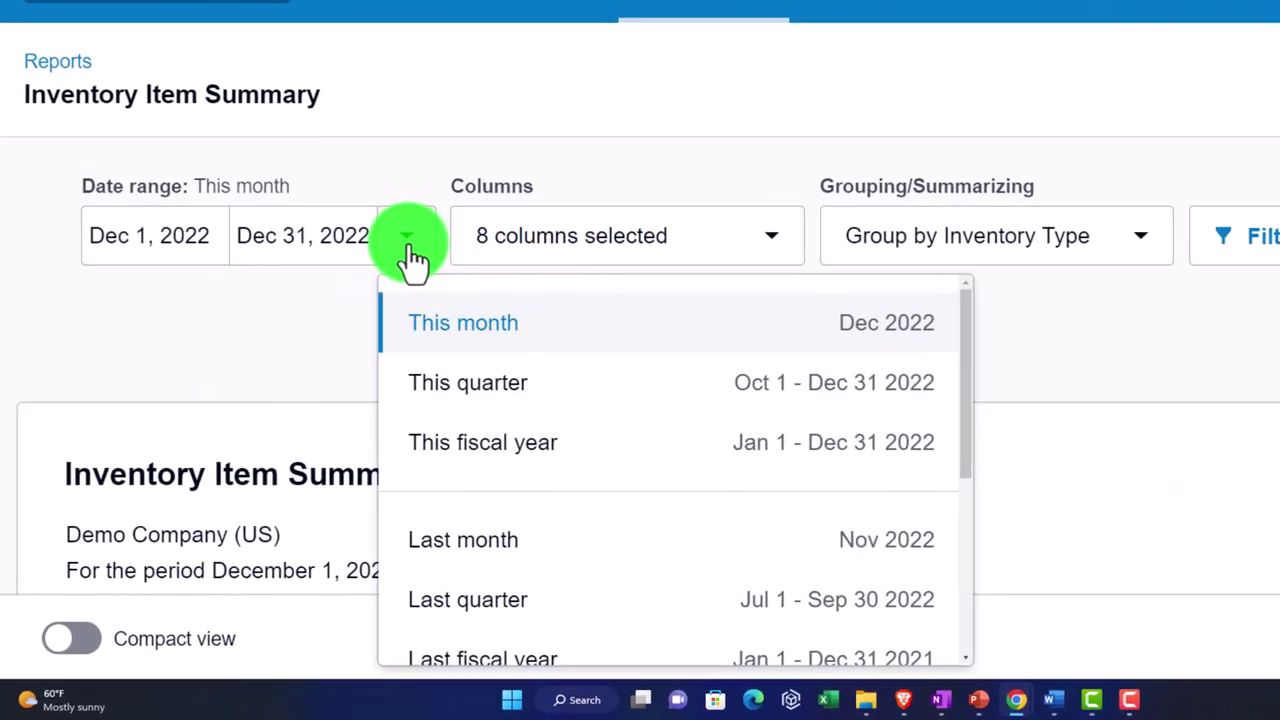
pyautogui.scroll(-4, 510, 460)
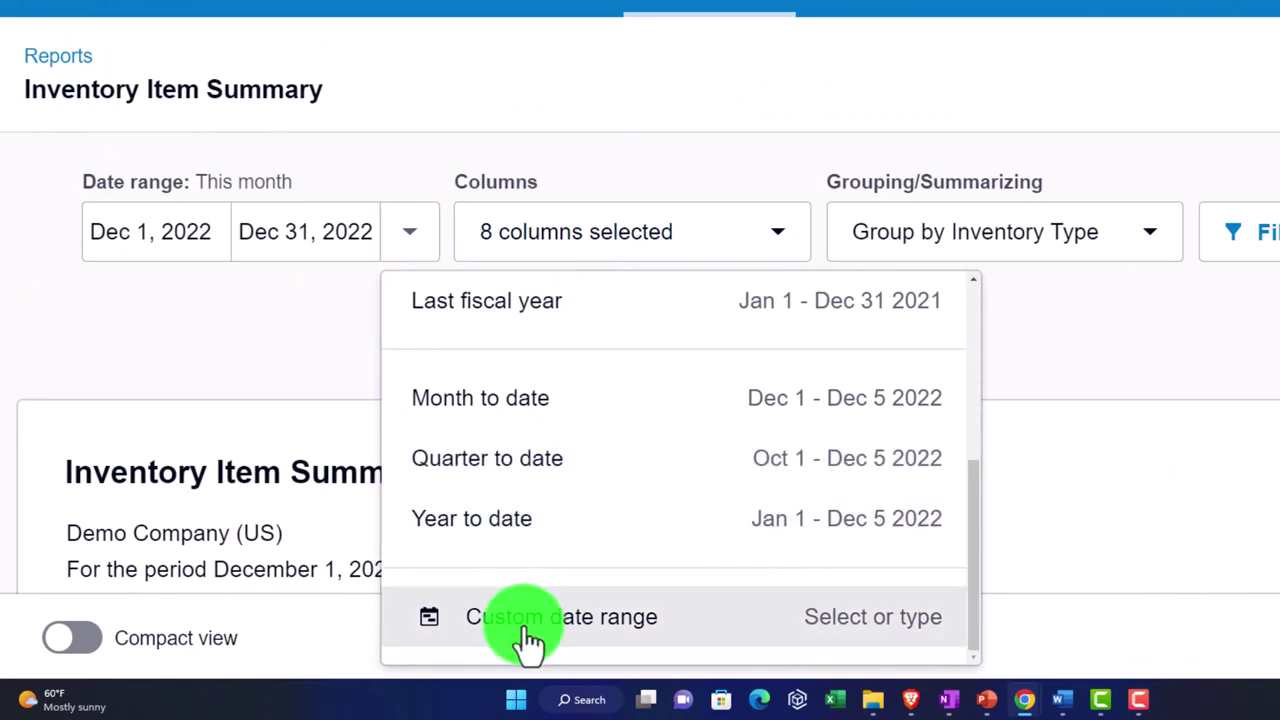
pyautogui.click(528, 643)
pyautogui.scroll(-1, 480, 560)
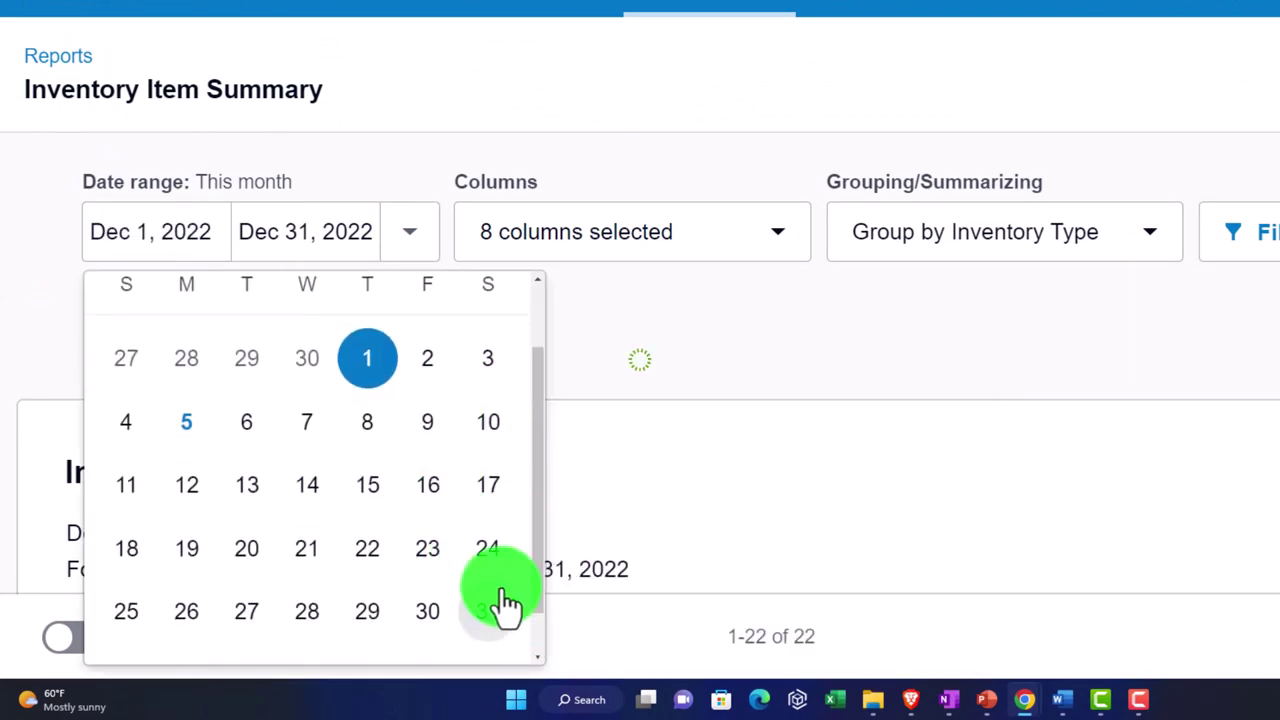
pyautogui.click(505, 605)
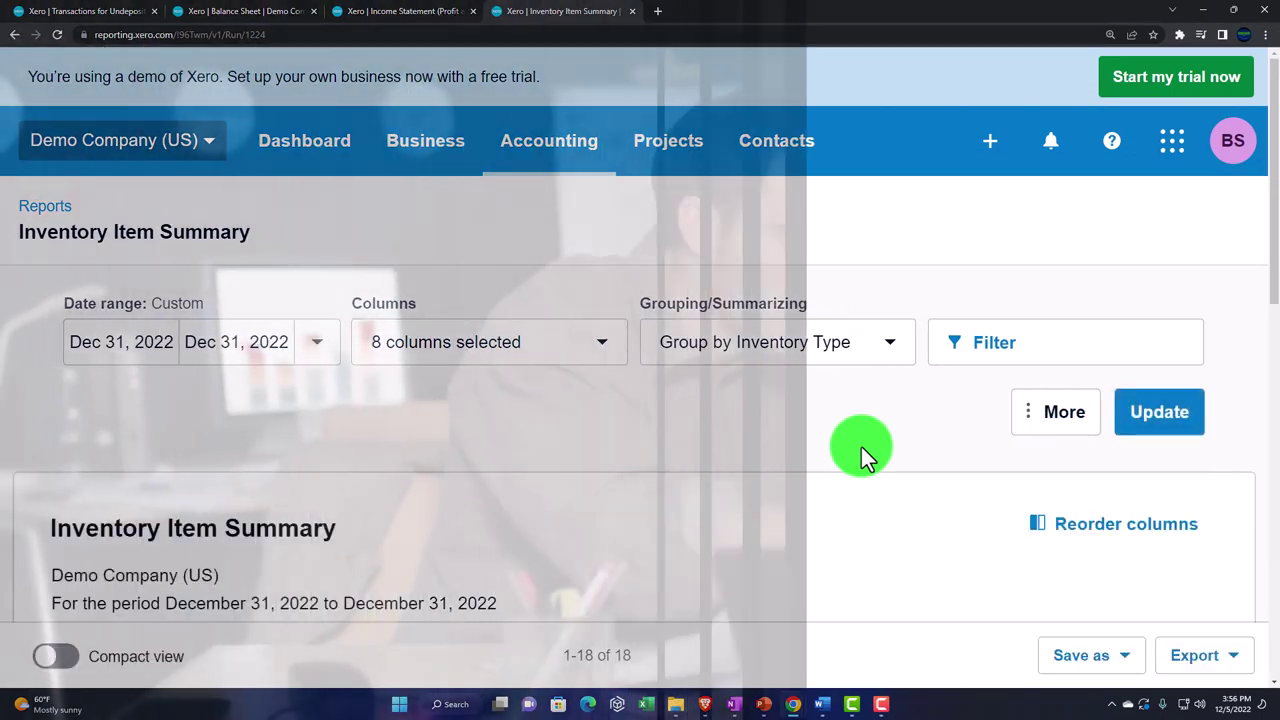
pyautogui.scroll(-5, 861, 446)
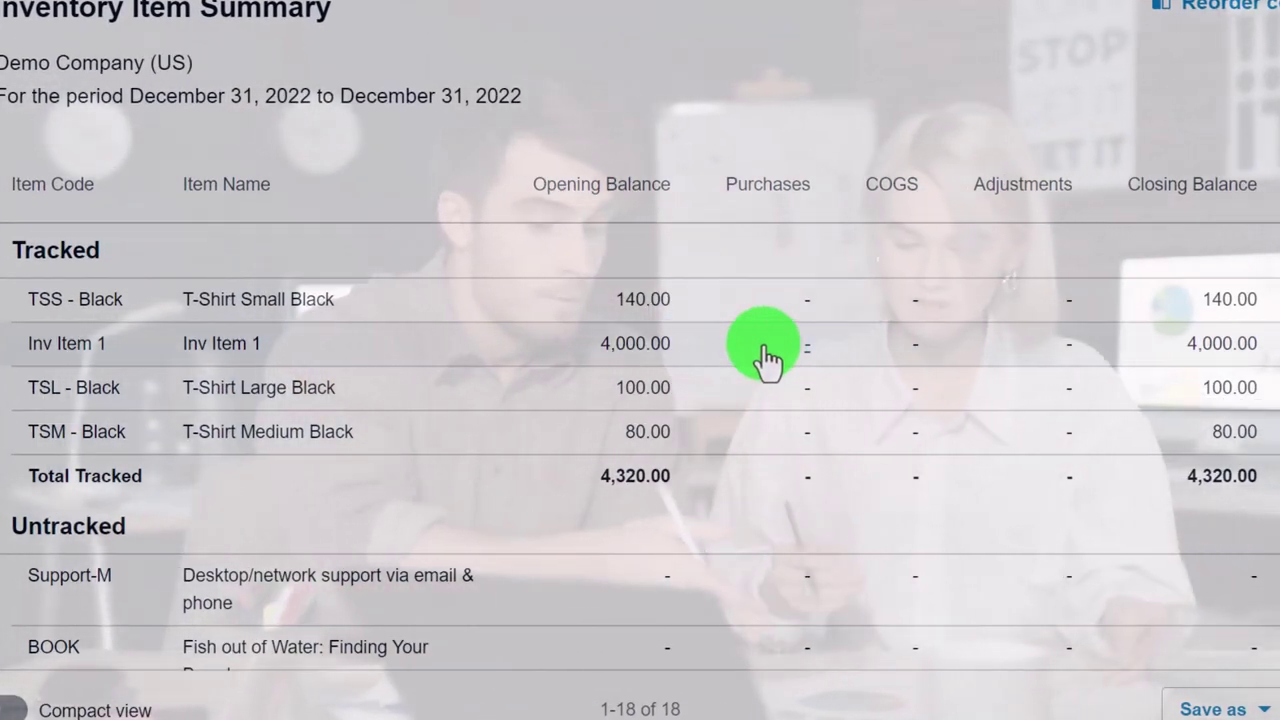
pyautogui.scroll(4, 765, 358)
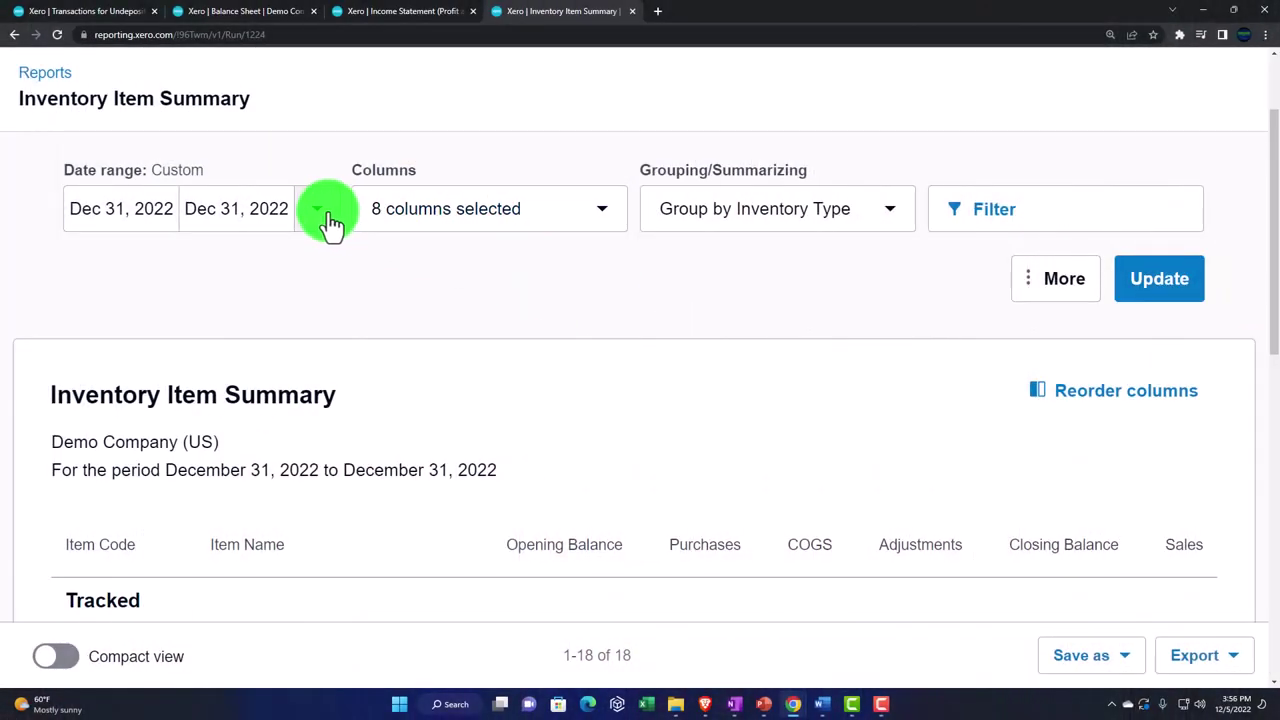
# Step: Update the Inventory Item Summary with a start date of Jan 1, 2022, and compare Inv Item 1 with the balance sheet's Inventory
pyautogui.click(318, 210)
pyautogui.click(422, 82)
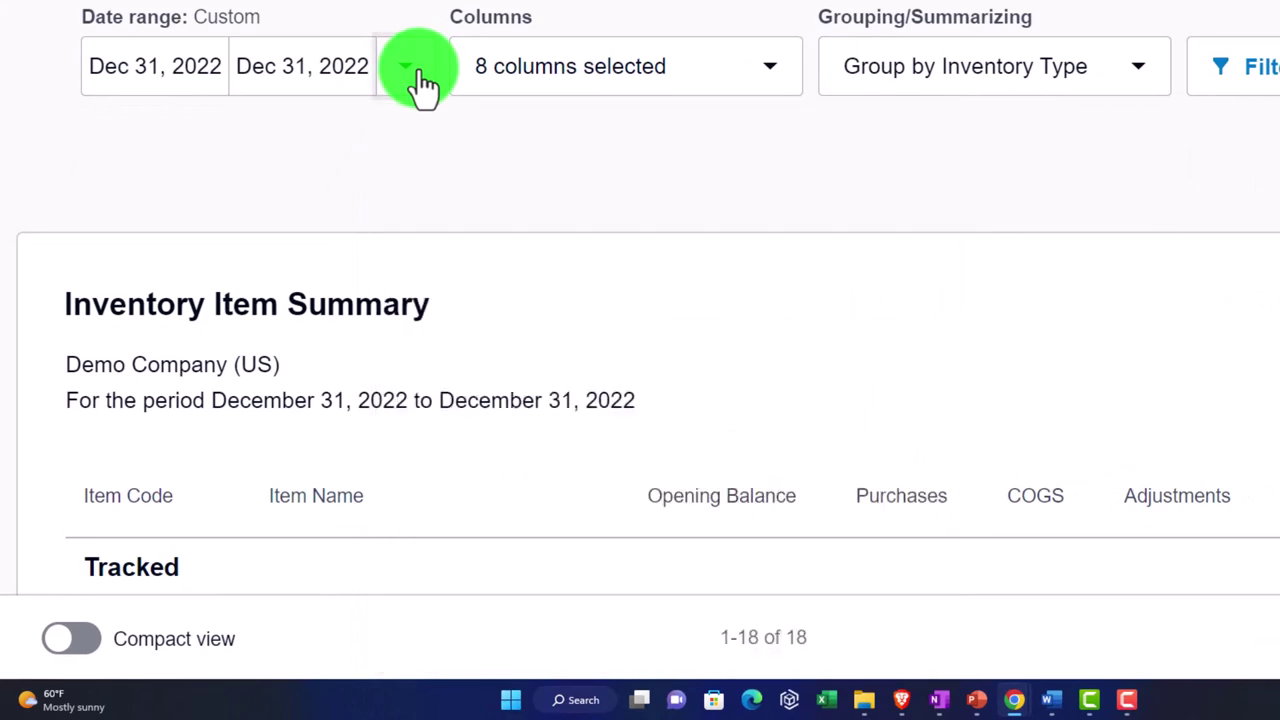
pyautogui.click(212, 55)
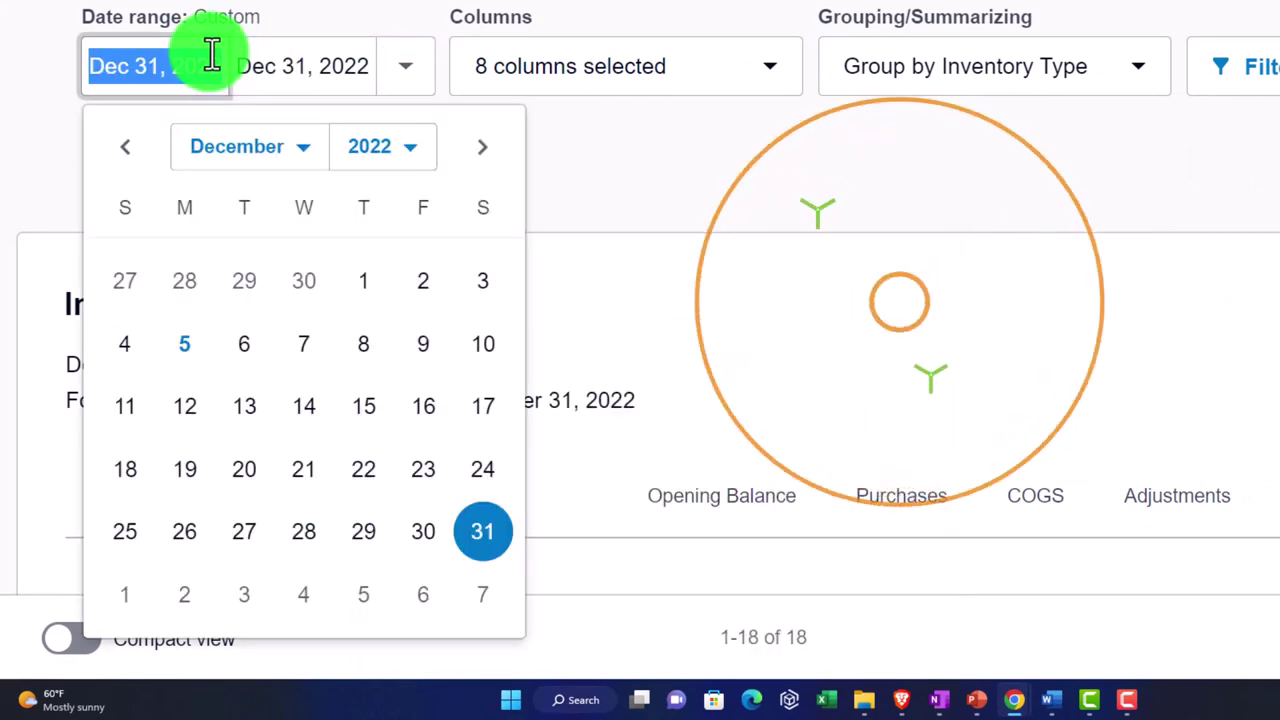
pyautogui.click(301, 163)
pyautogui.click(297, 185)
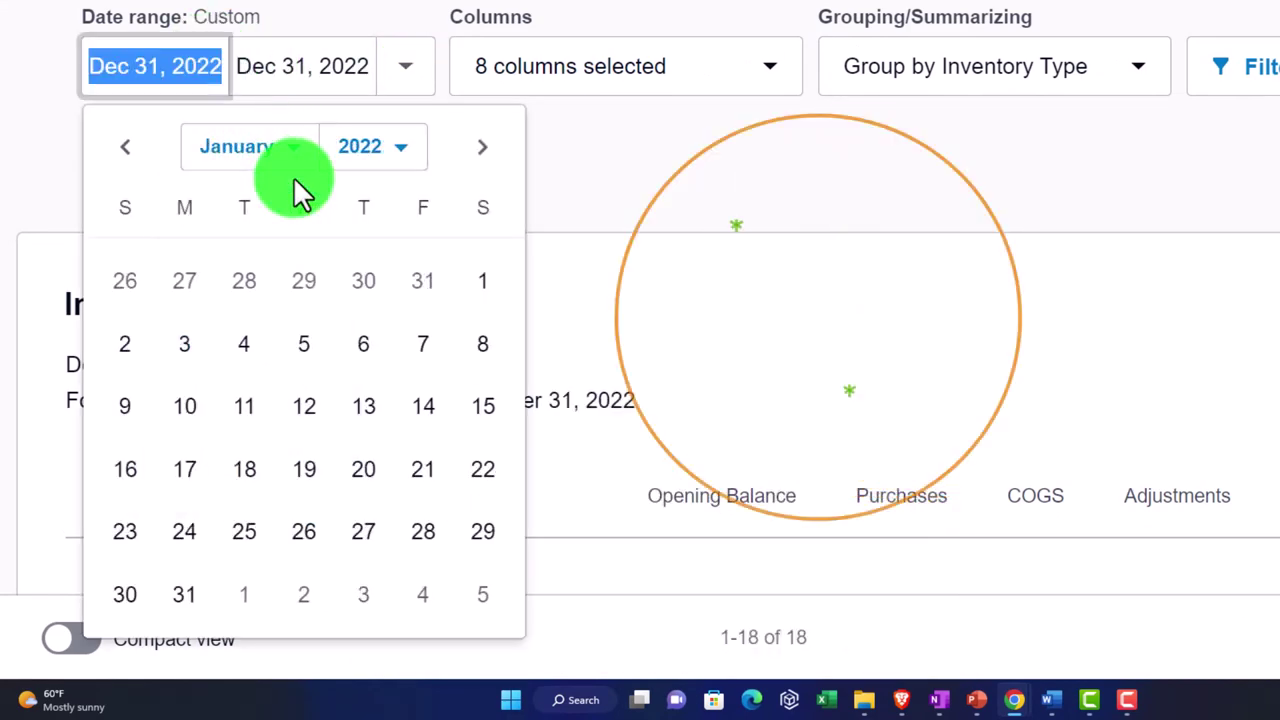
pyautogui.click(483, 285)
pyautogui.click(1255, 238)
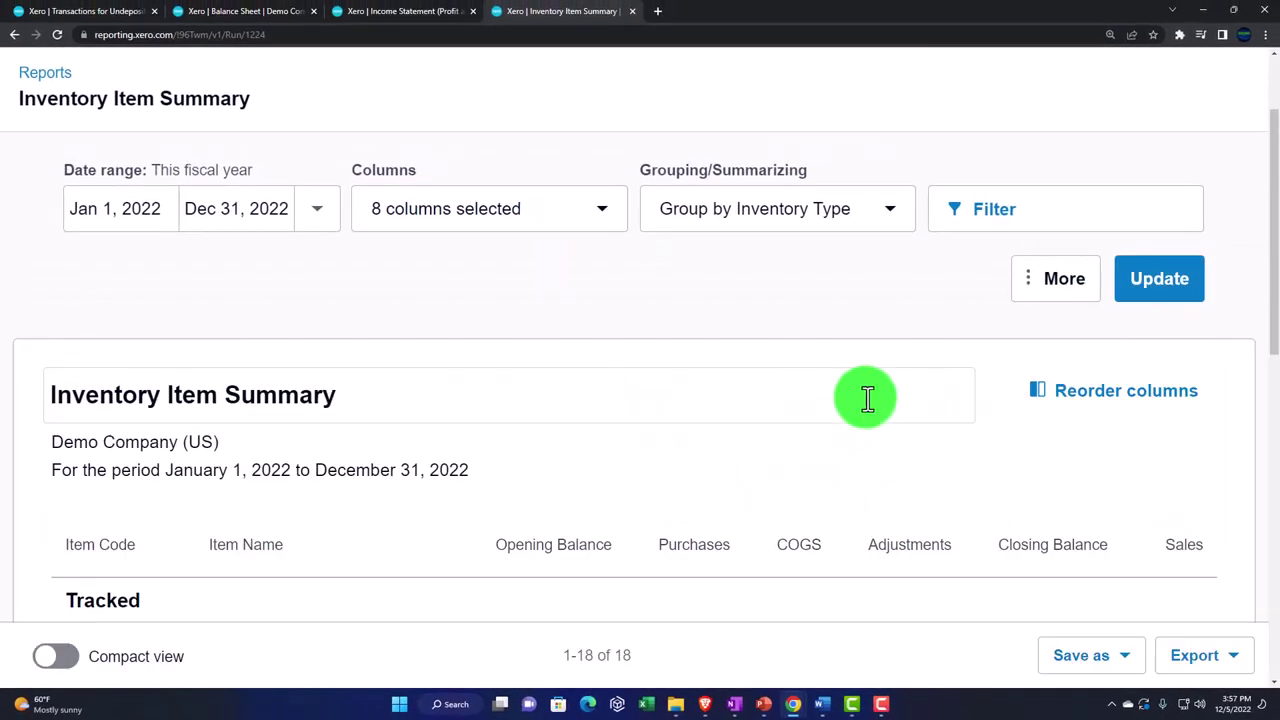
pyautogui.scroll(-3, 868, 398)
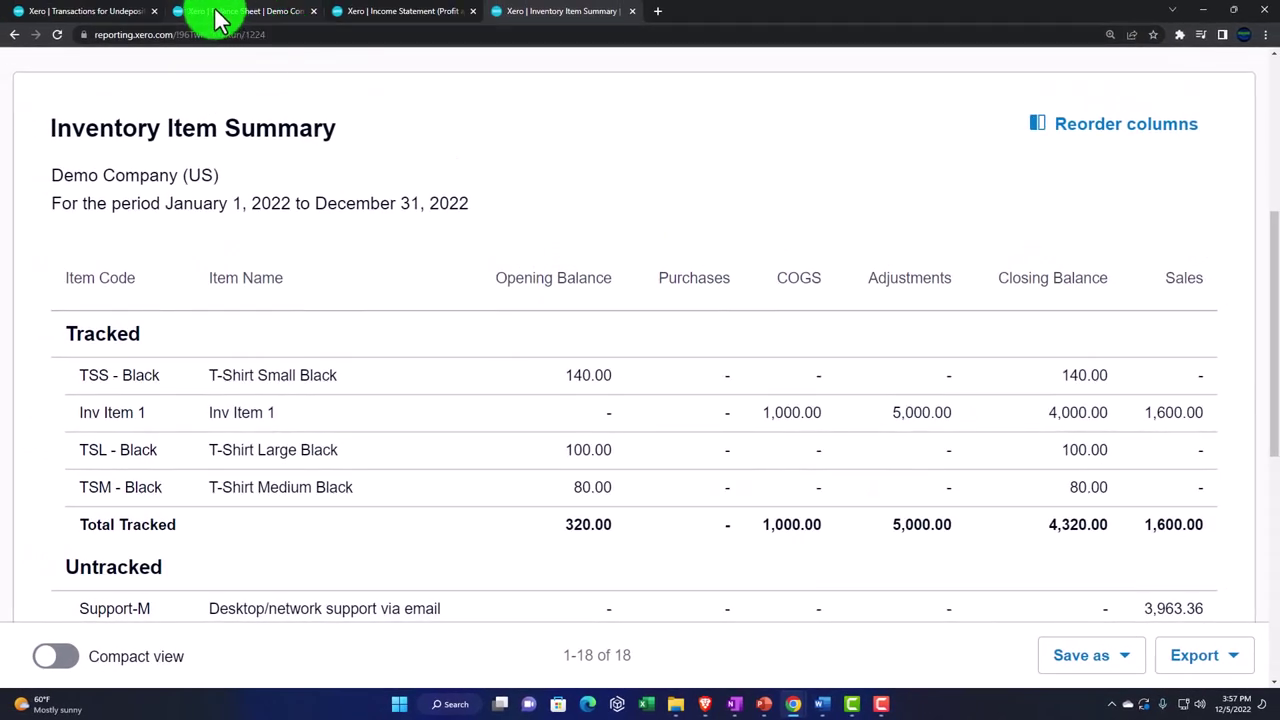
pyautogui.click(218, 20)
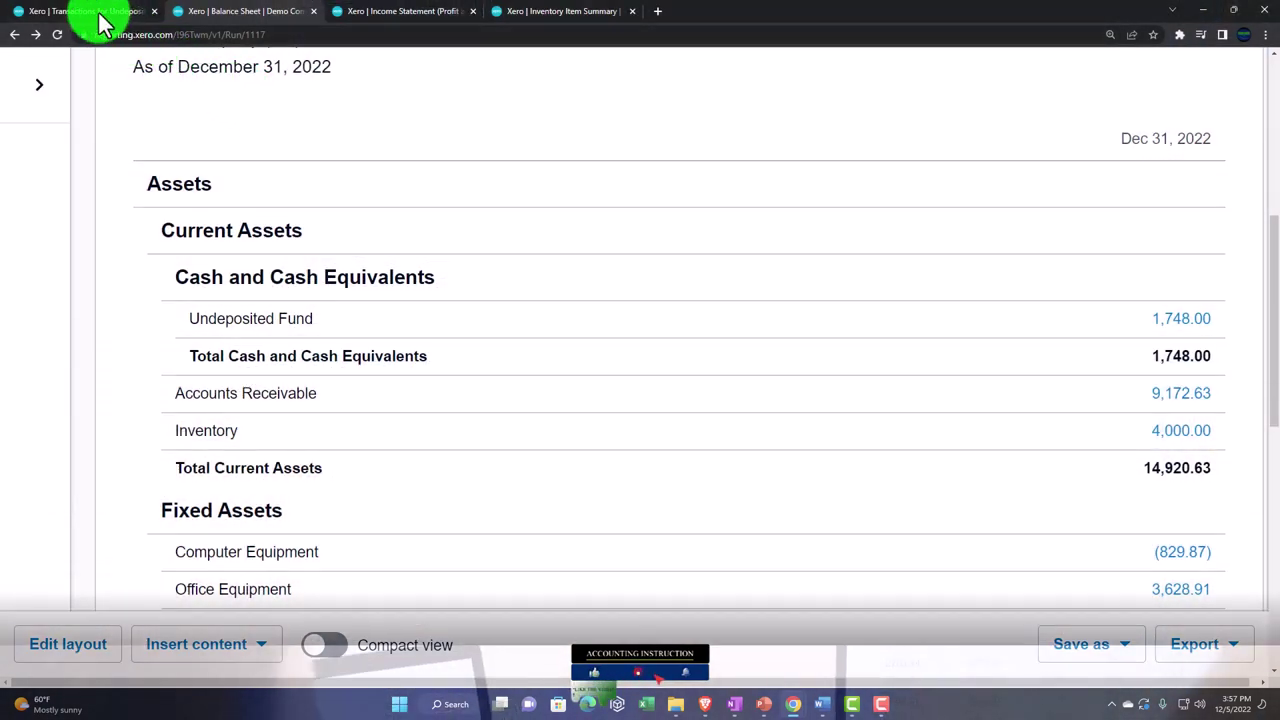
# Step: Start a new Receive Money transaction into the Undeposited Fund account from the first Xero browser tab
pyautogui.click(92, 12)
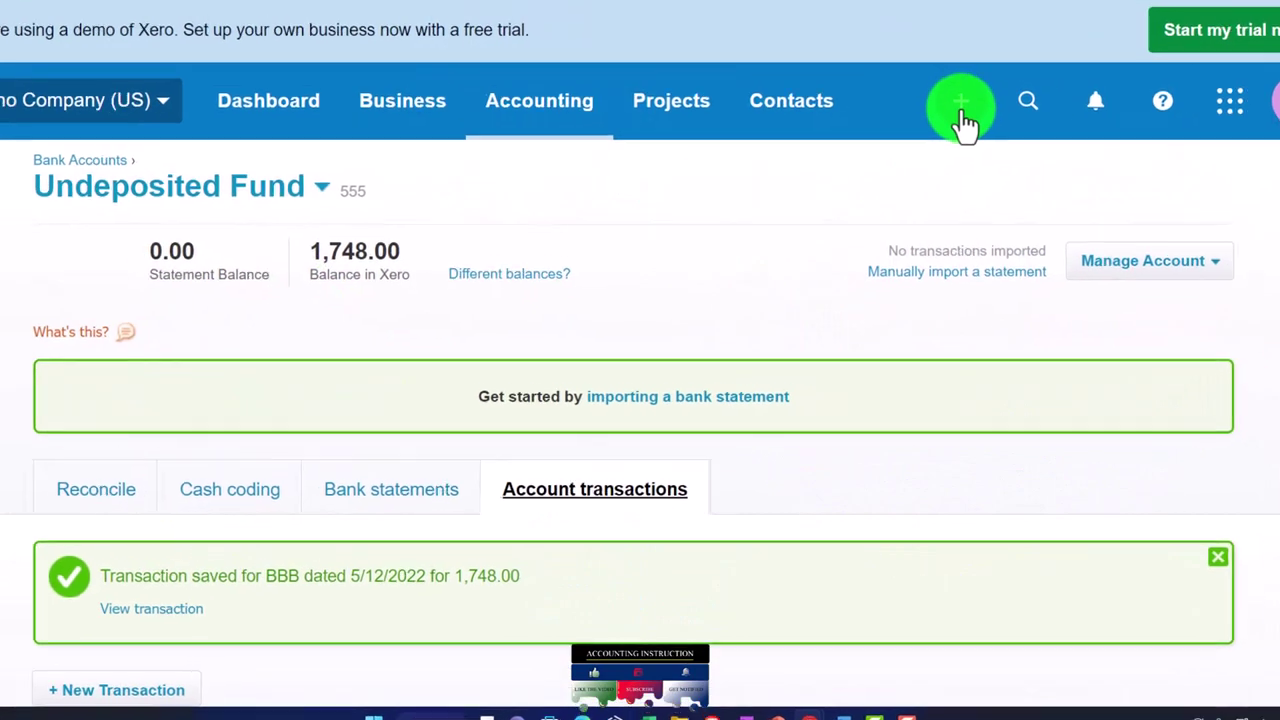
pyautogui.click(929, 144)
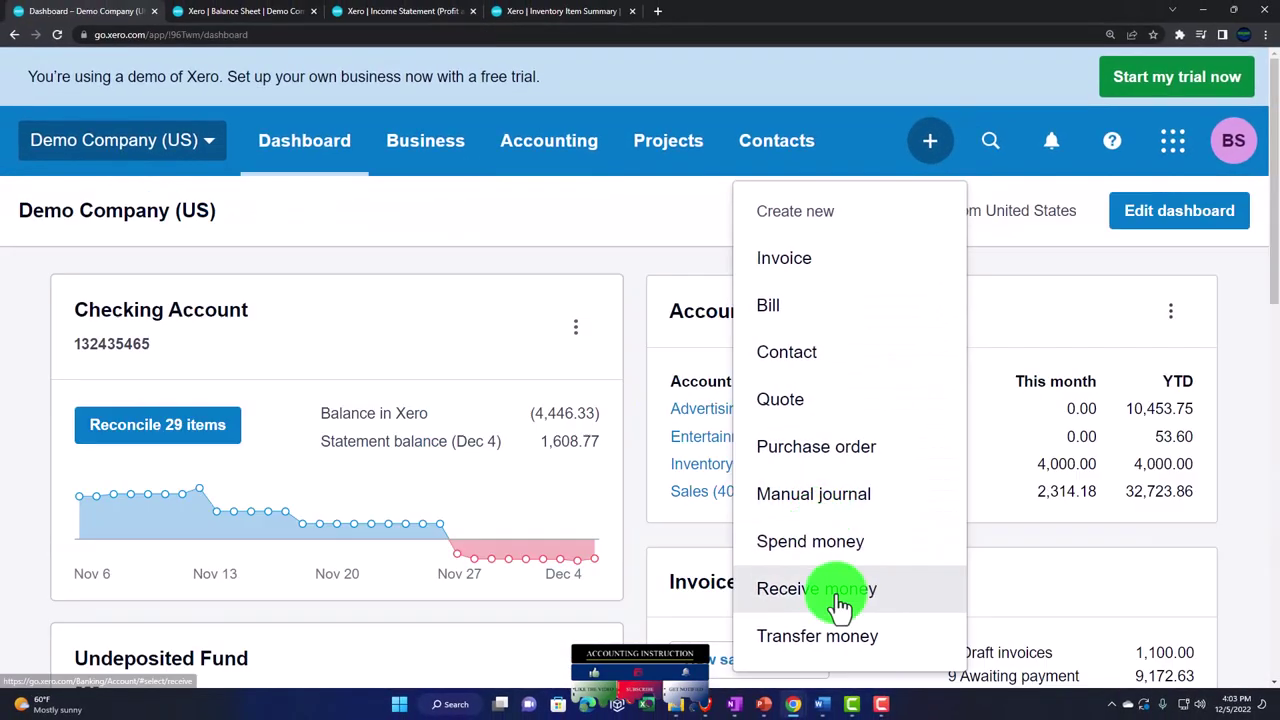
pyautogui.click(810, 589)
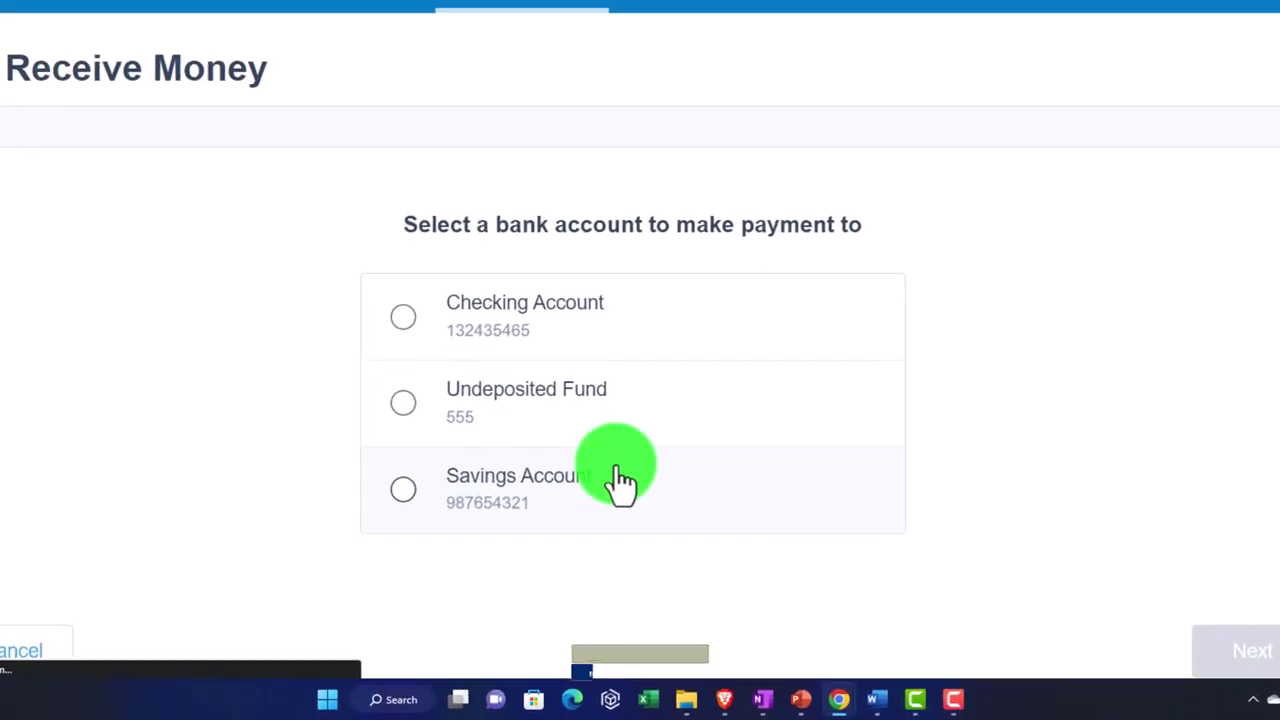
pyautogui.click(371, 359)
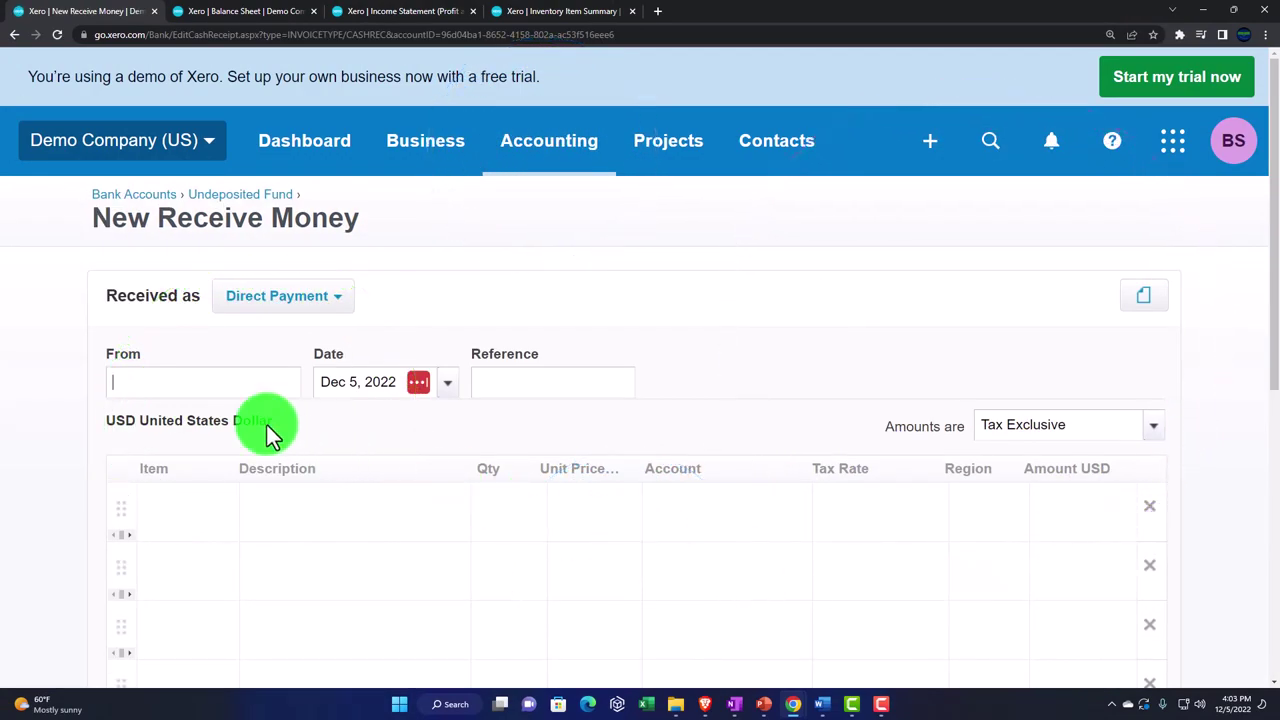
# Step: Enter CCC as the new payer on the Undeposited Fund receipt, keeping the Dec 5, 2022 date and no reference
pyautogui.write('CCC')
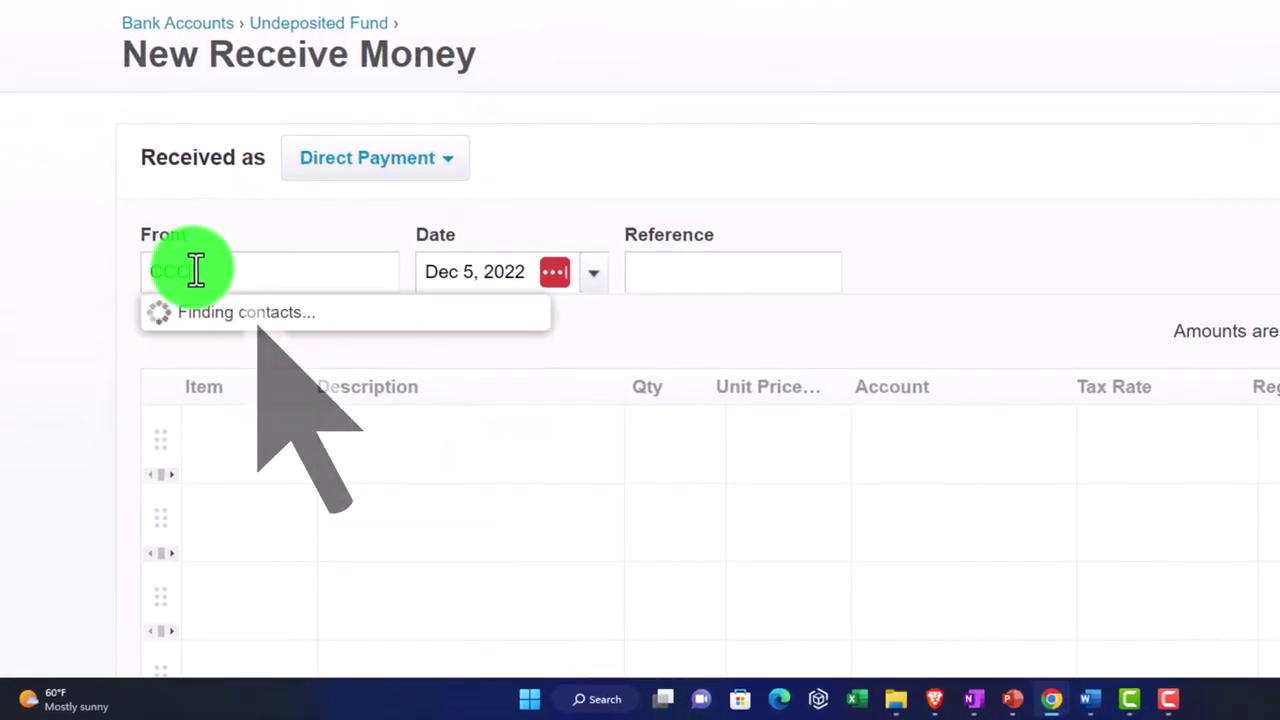
pyautogui.press('Tab')
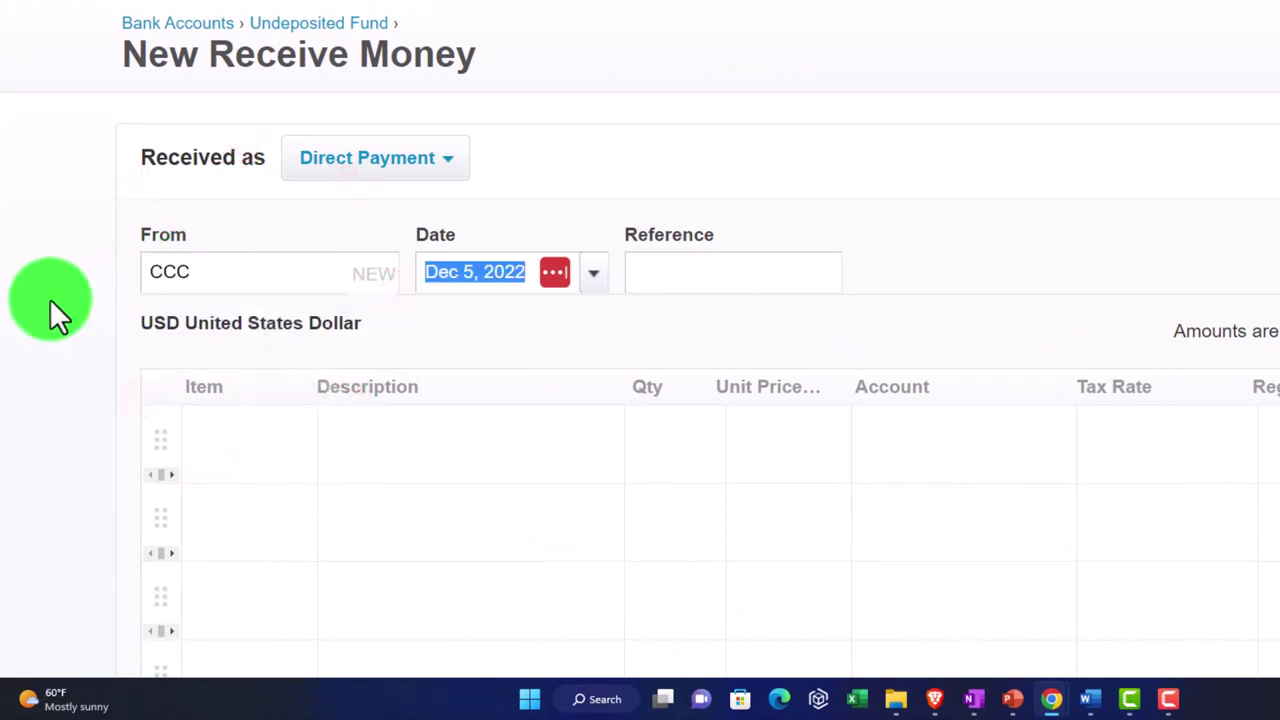
pyautogui.press('Tab')
pyautogui.press('Tab')
pyautogui.press('Tab')
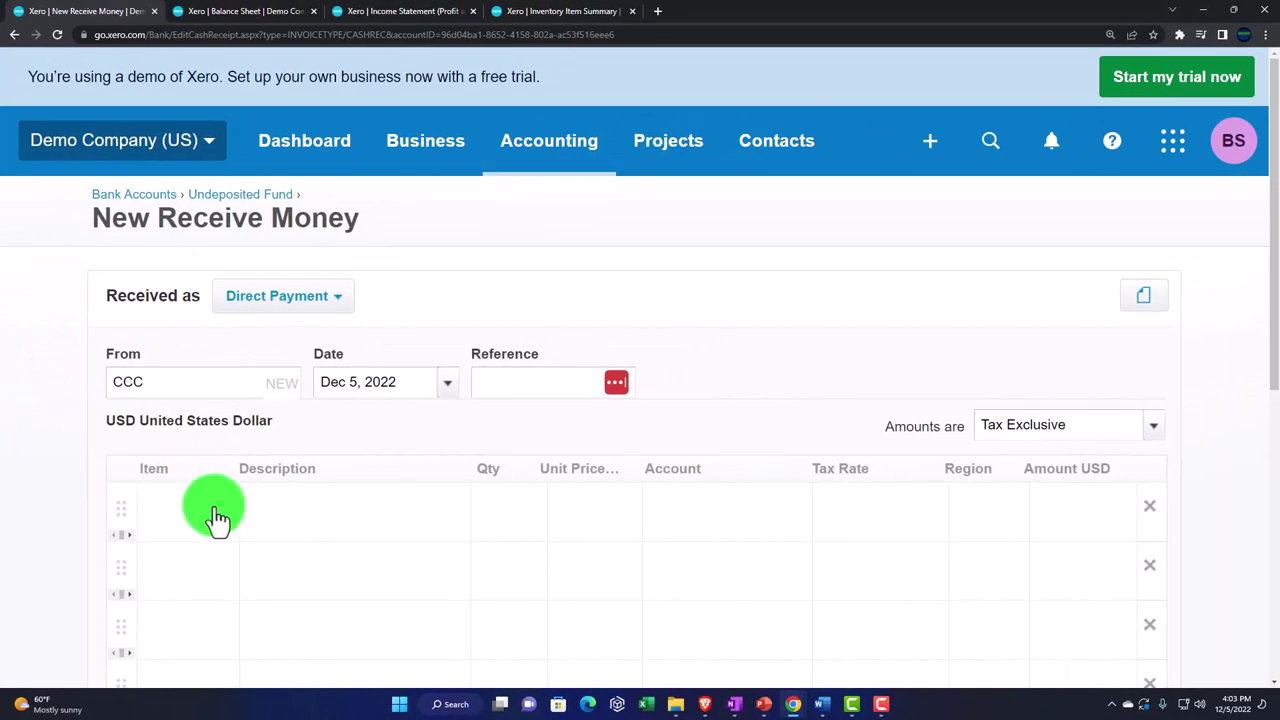
# Step: Add Service Item 1 with a quantity of 3 at its default price and save the receive money transaction
pyautogui.write('se')
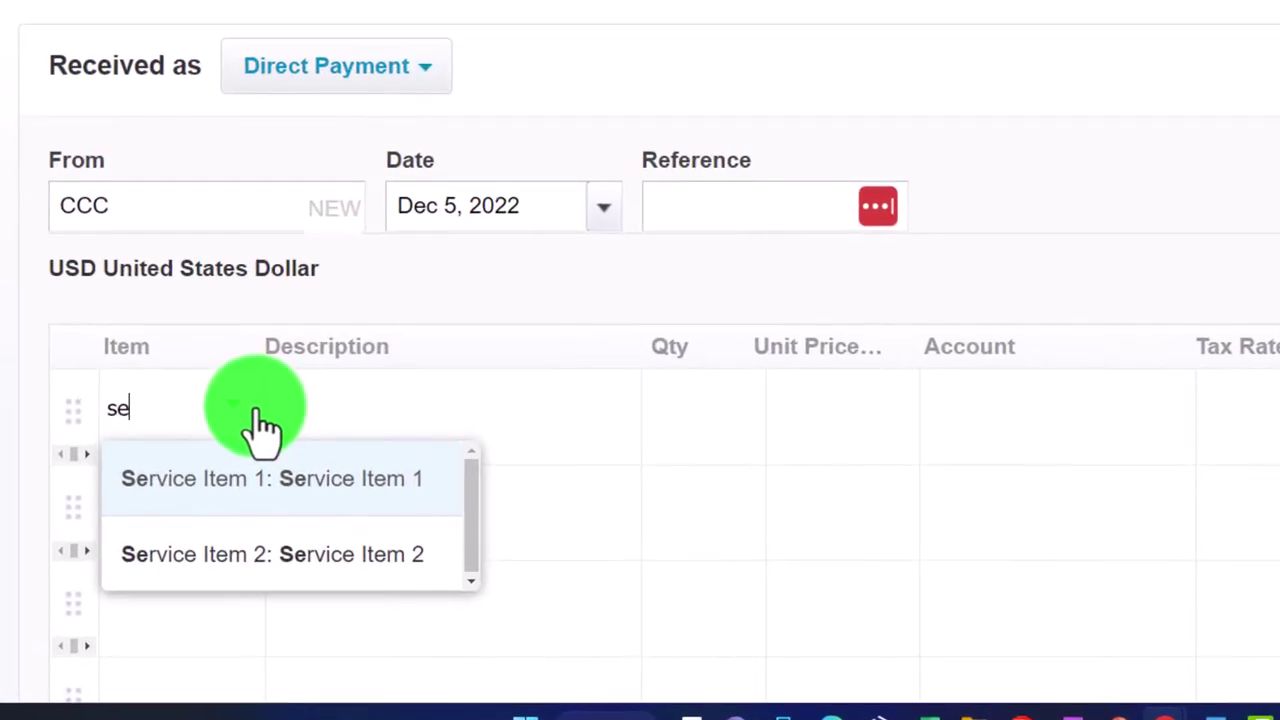
pyautogui.press('Tab')
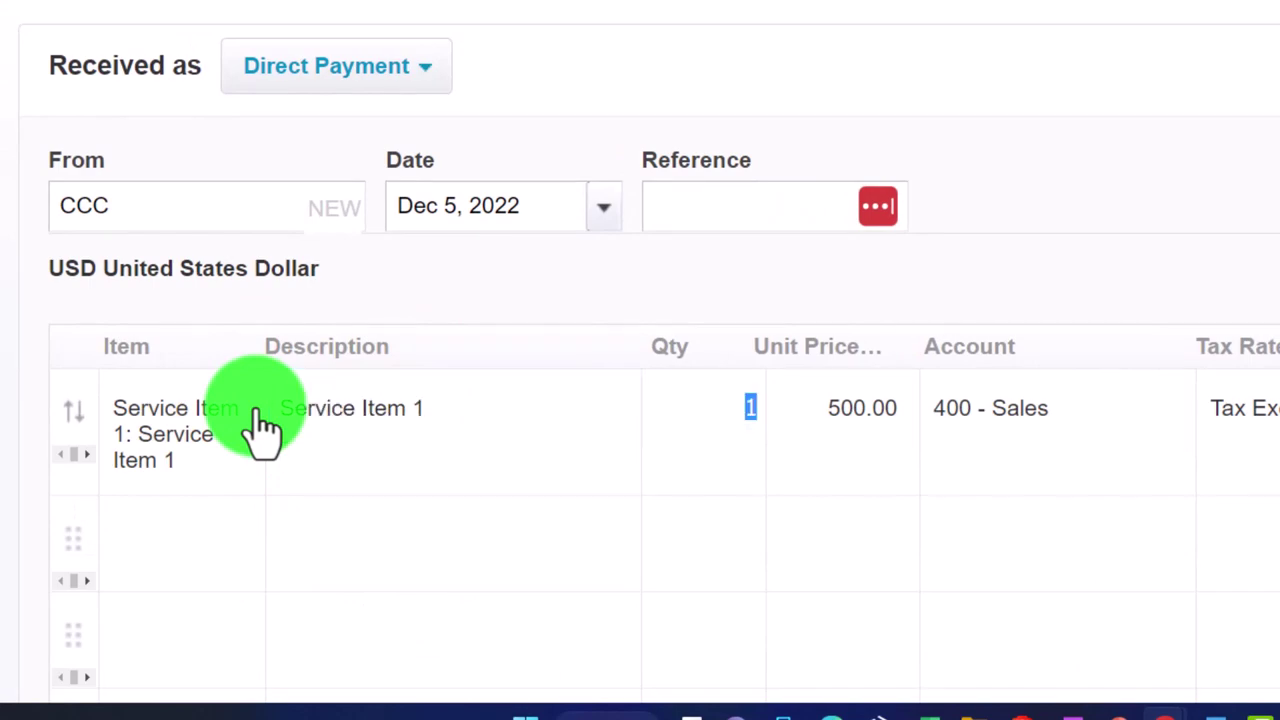
pyautogui.write('3')
pyautogui.press('Tab')
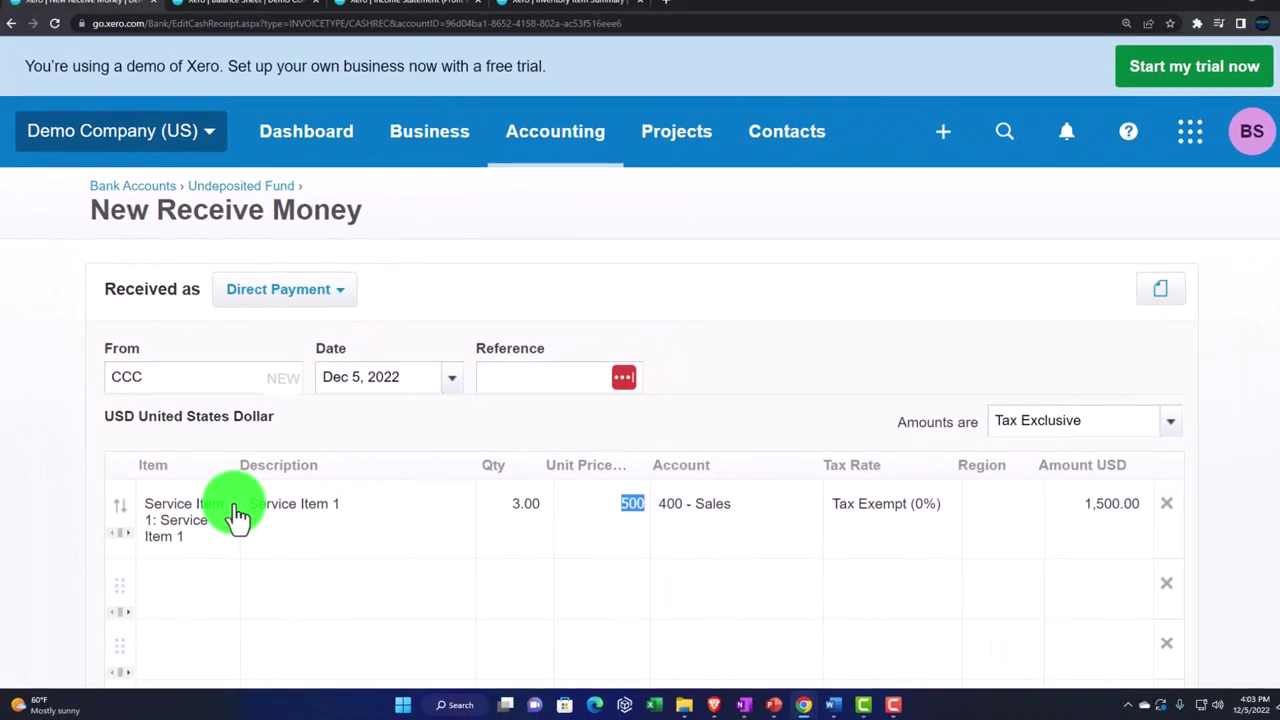
pyautogui.press('Tab')
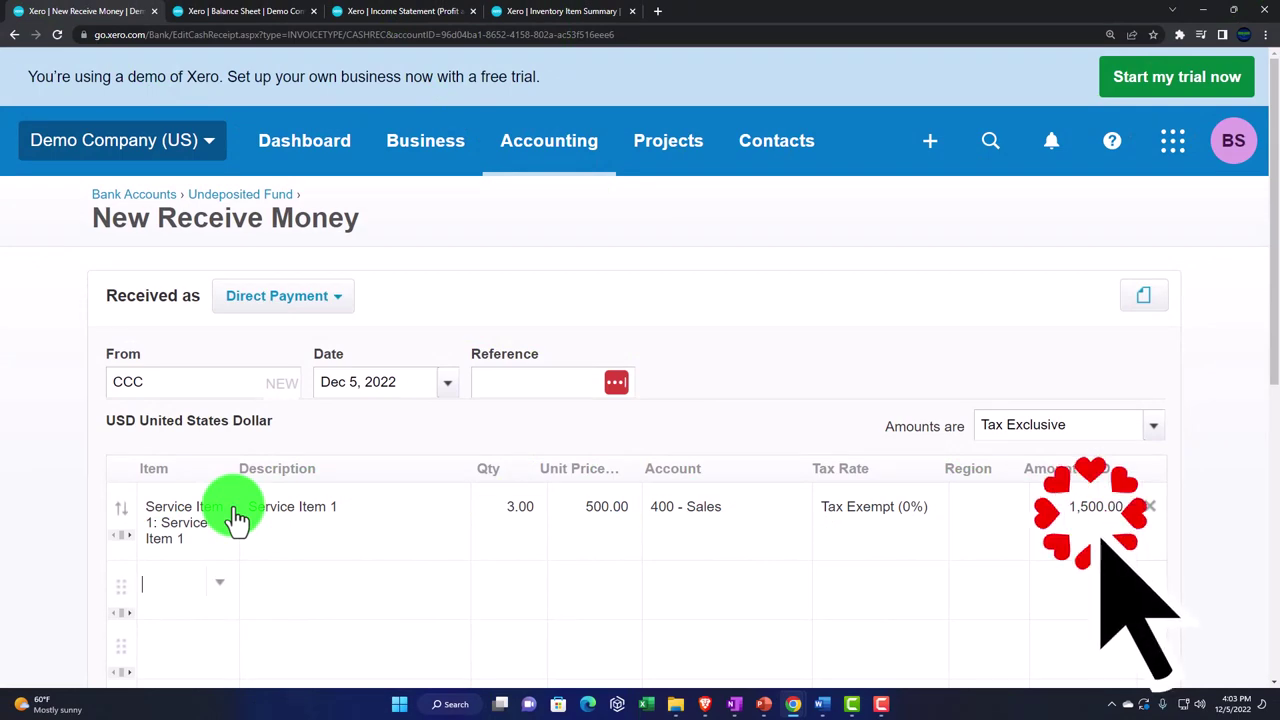
pyautogui.scroll(-2, 316, 551)
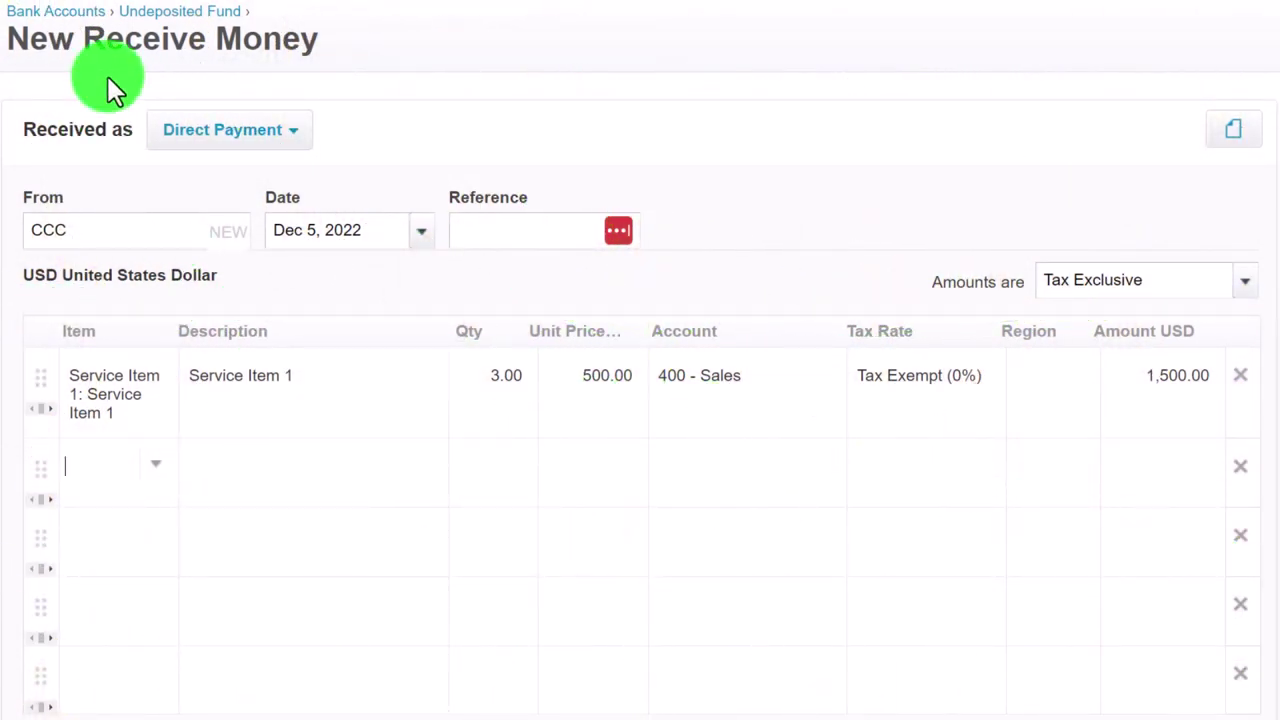
pyautogui.scroll(-2, 366, 470)
pyautogui.scroll(-2, 840, 678)
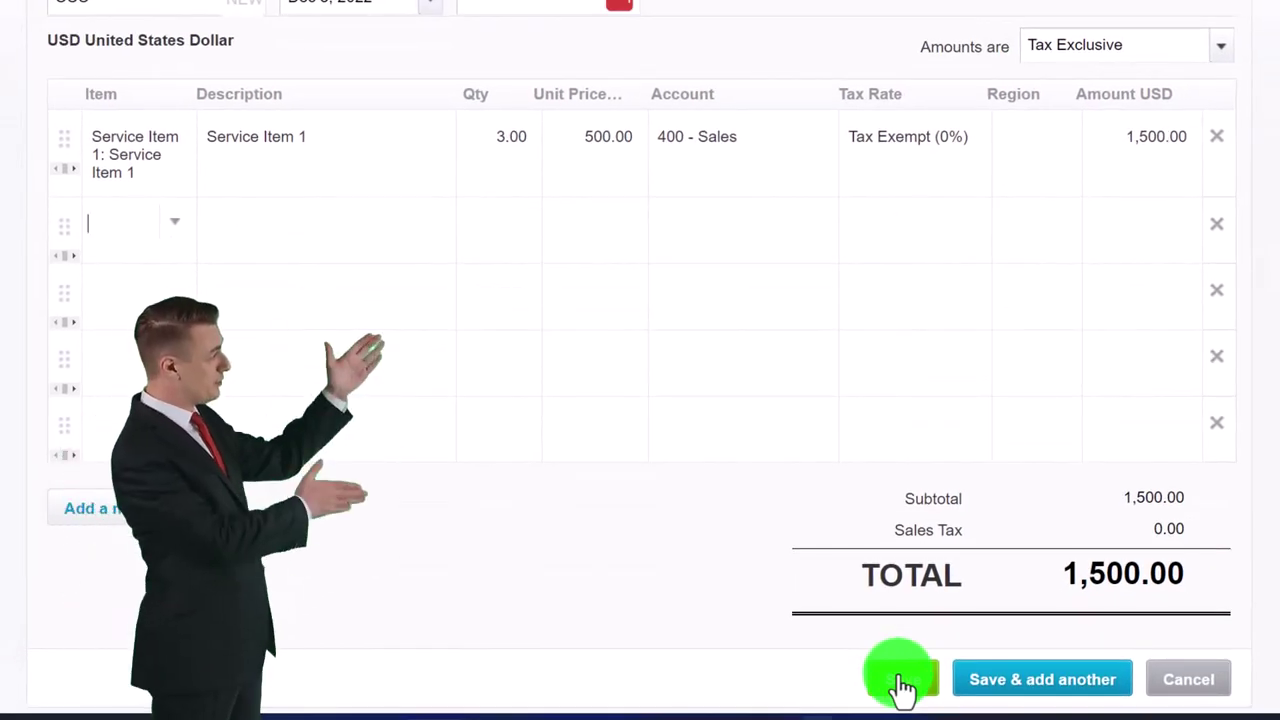
pyautogui.click(903, 686)
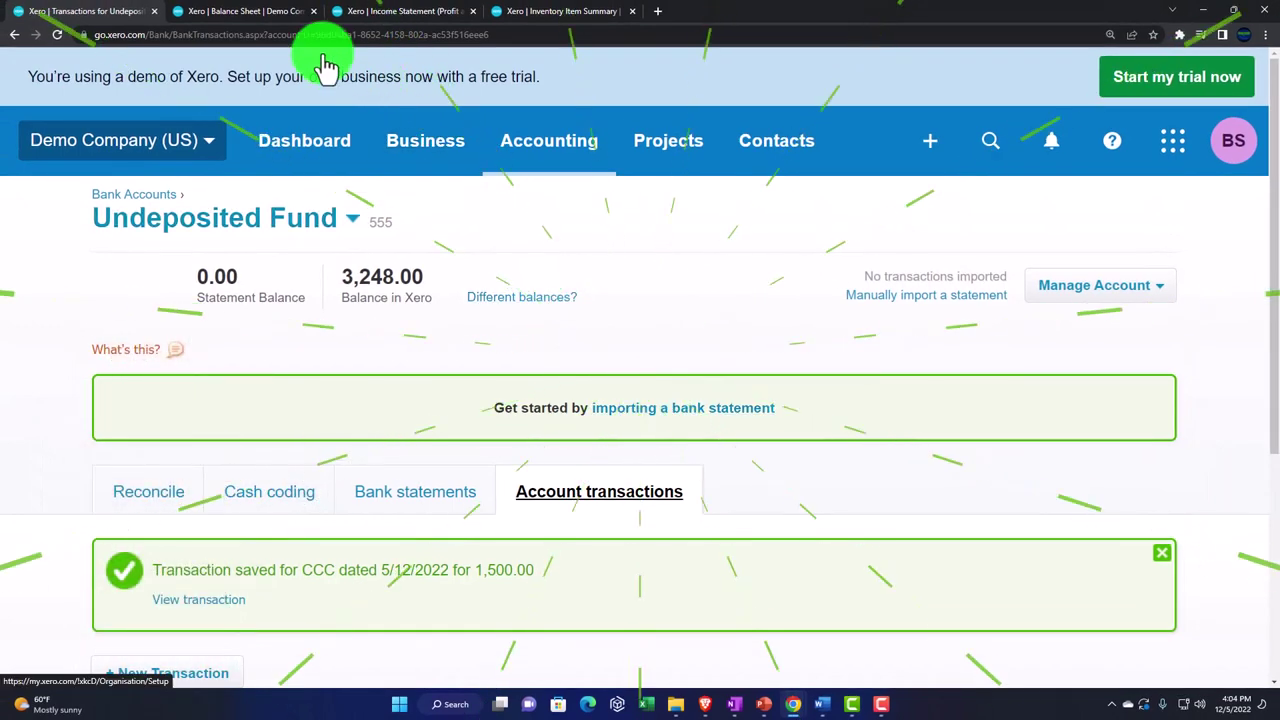
# Step: Refresh the Balance Sheet as of Dec 31, 2022 and check the Undeposited Fund line under current assets
pyautogui.click(249, 14)
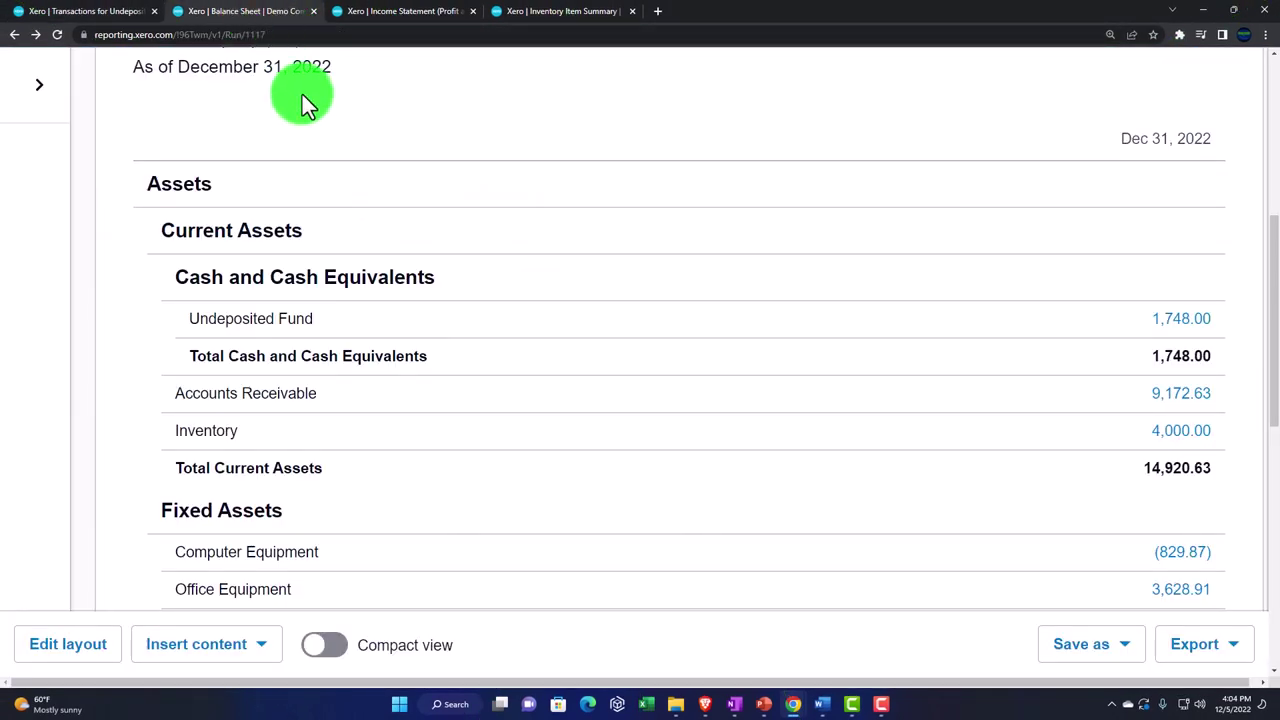
pyautogui.scroll(2, 900, 260)
pyautogui.click(1196, 98)
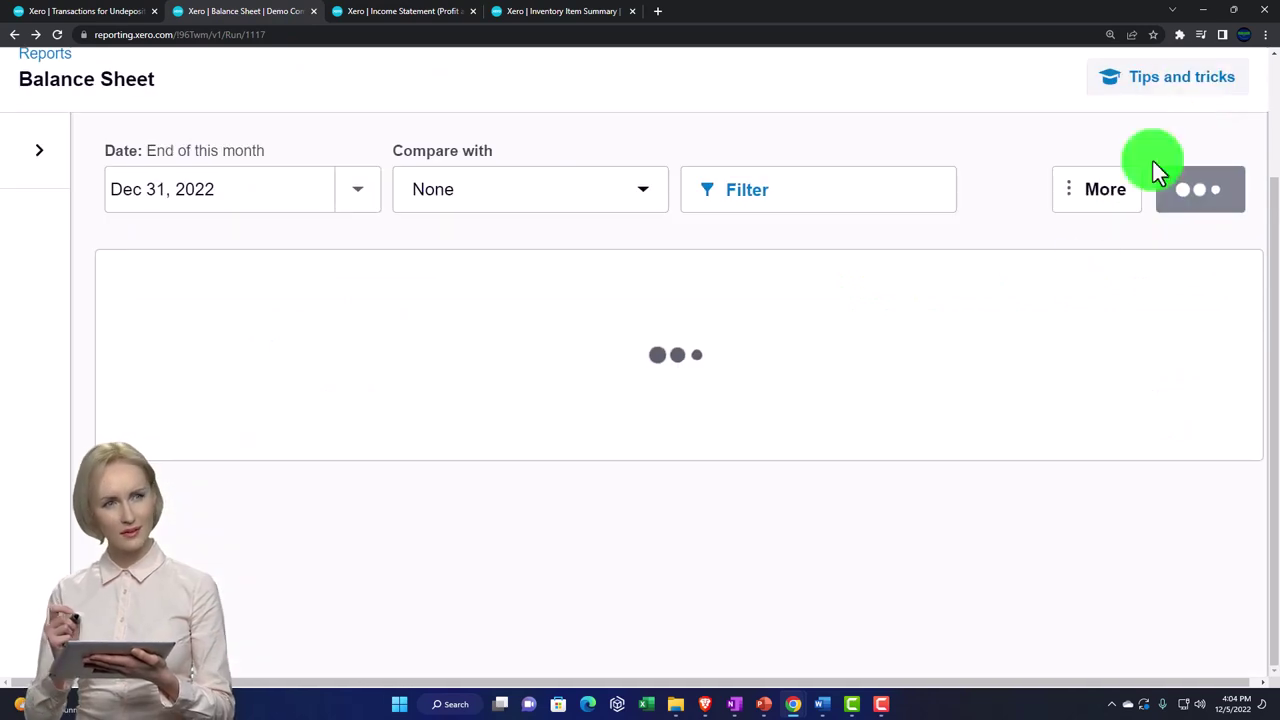
pyautogui.scroll(-2, 943, 420)
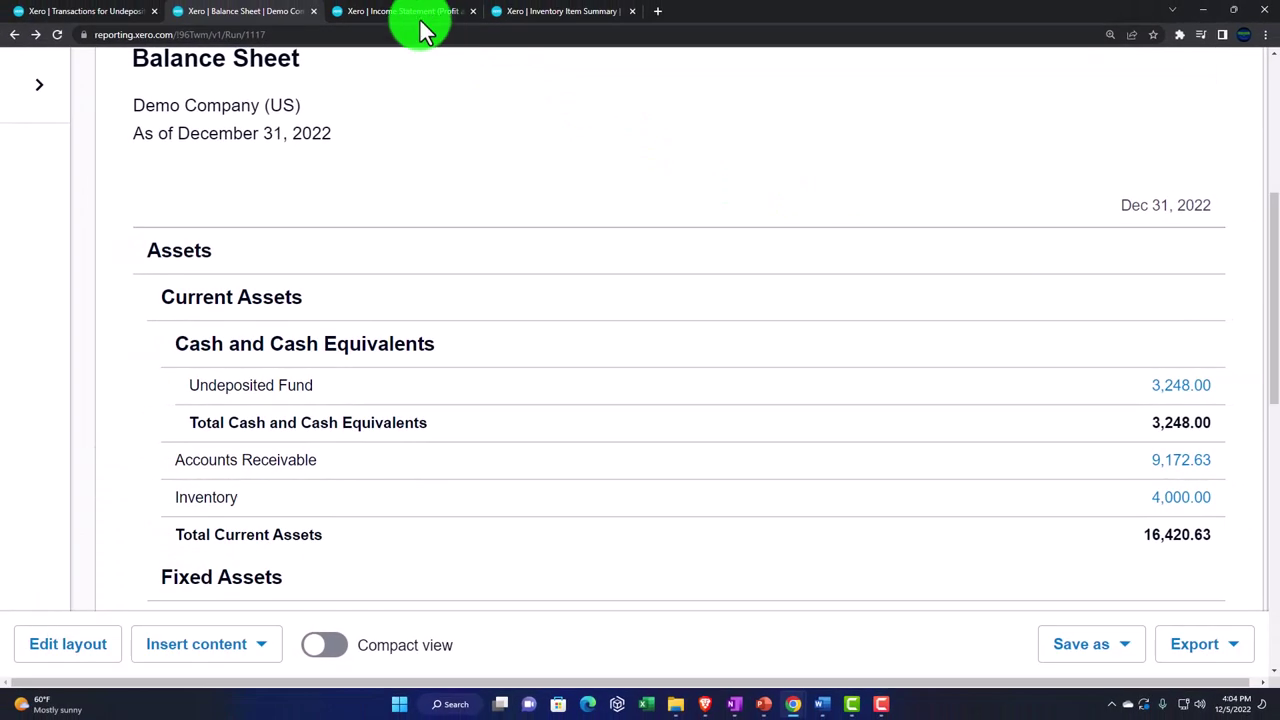
# Step: Review the sales on the Income Statement for Jan 1 to Dec 31, 2022 and refresh the report
pyautogui.click(420, 14)
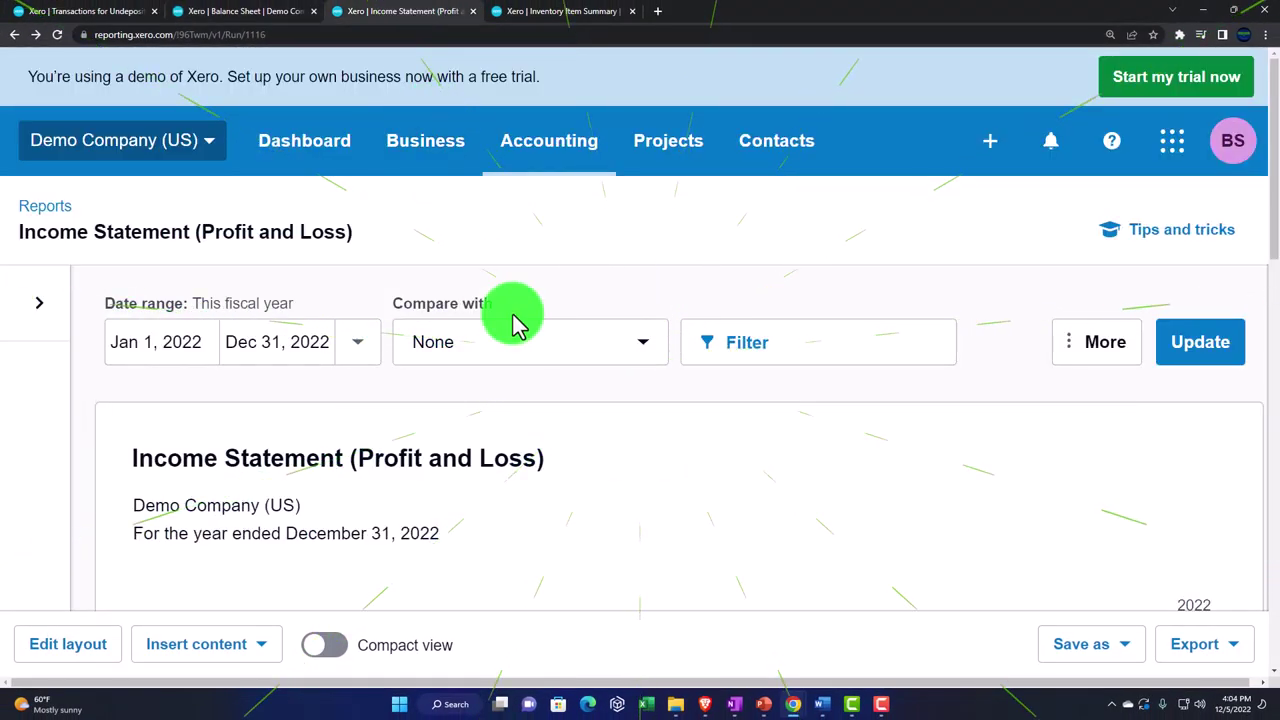
pyautogui.scroll(-3, 538, 375)
pyautogui.scroll(-1, 538, 375)
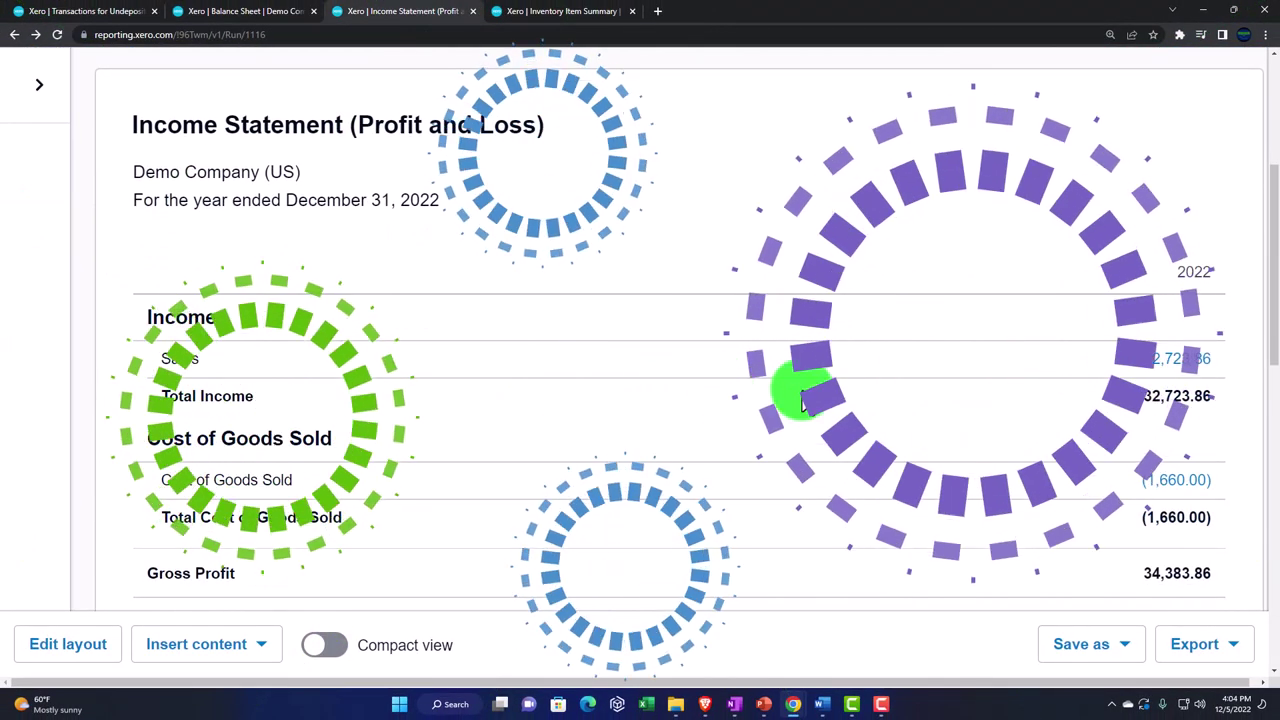
pyautogui.scroll(3, 820, 355)
pyautogui.click(1197, 275)
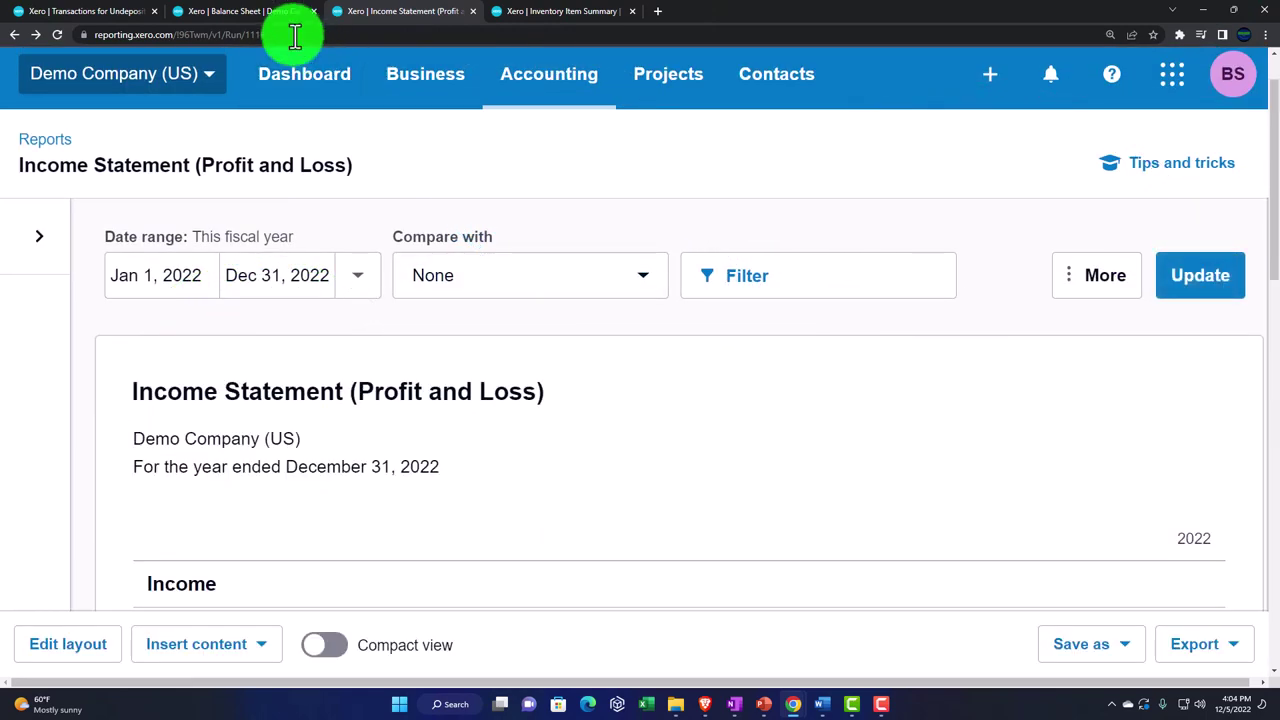
# Step: Open the Undeposited Fund transactions from the Balance Sheet, examine the CCC and BBB receipts, and return to the Balance Sheet's current assets
pyautogui.click(262, 14)
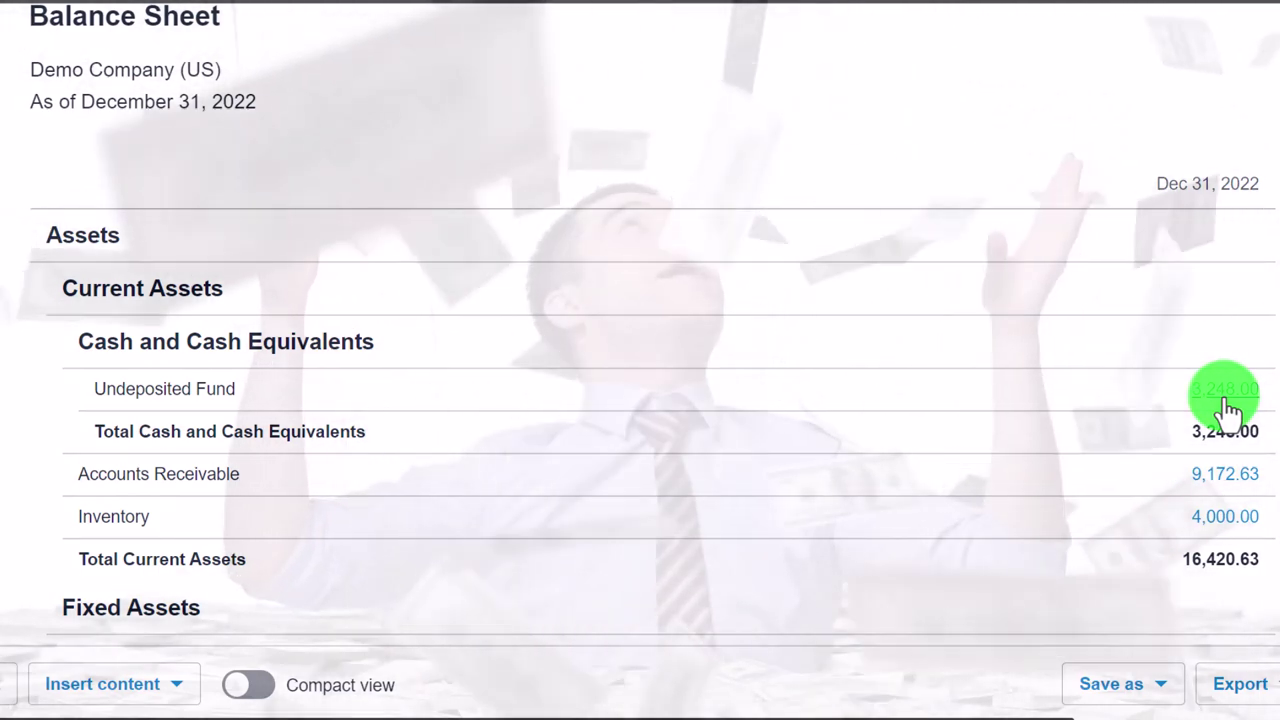
pyautogui.click(1223, 395)
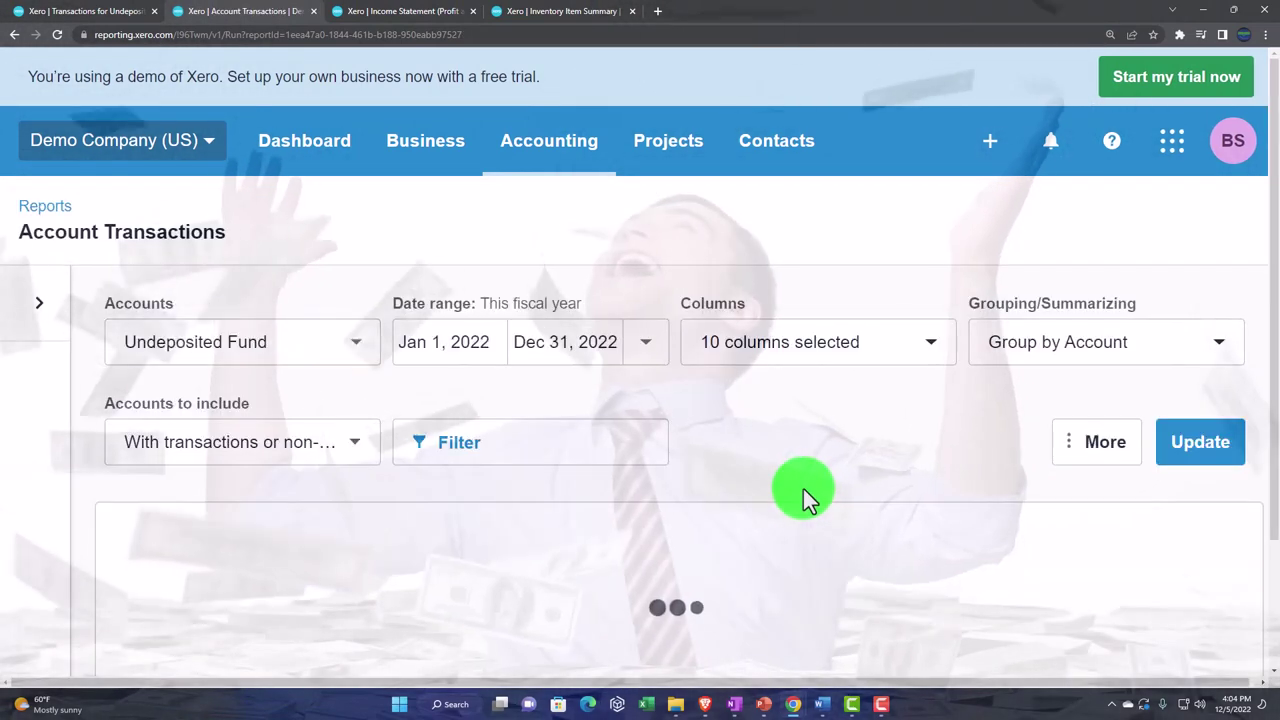
pyautogui.scroll(-4, 803, 488)
pyautogui.scroll(-3, 803, 488)
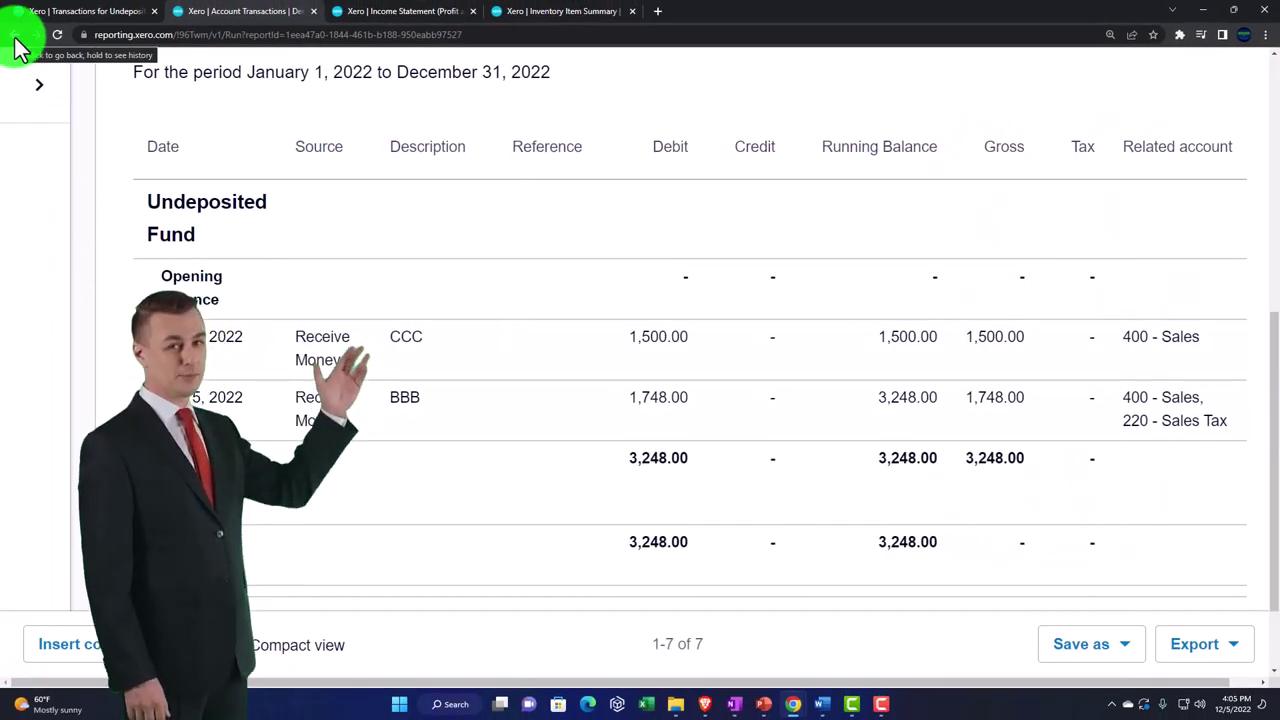
pyautogui.click(15, 38)
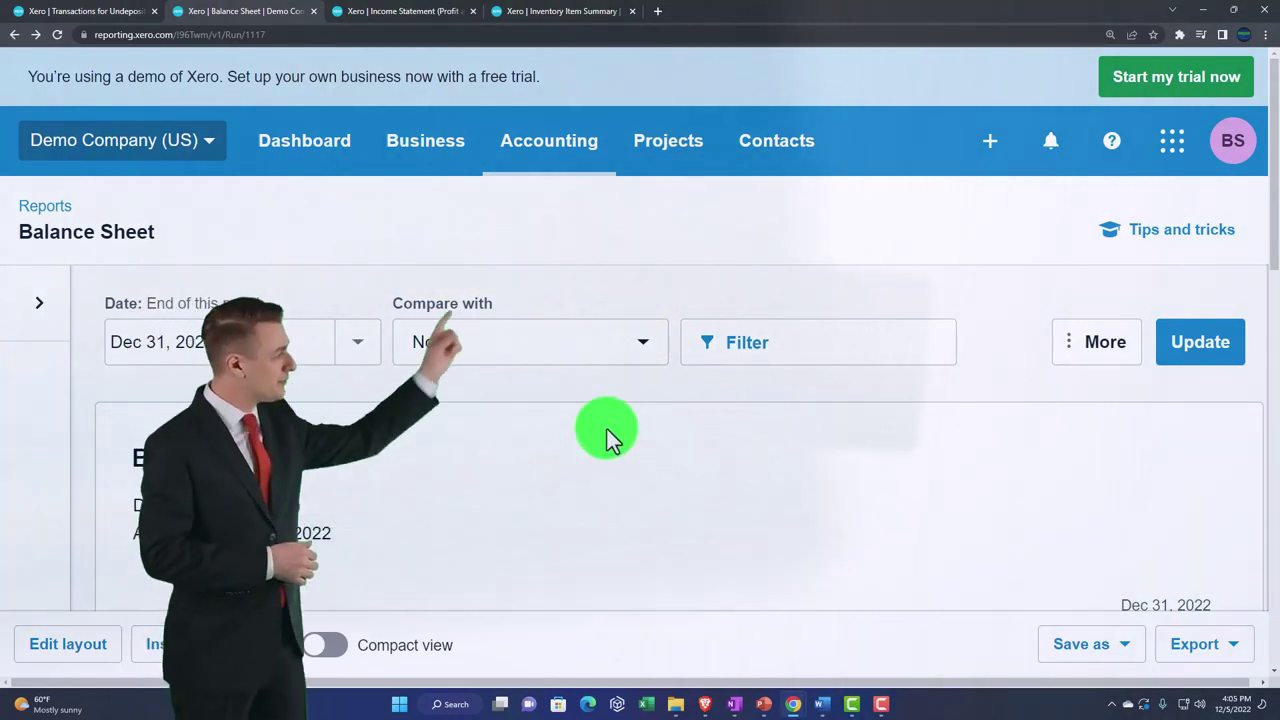
pyautogui.scroll(-3, 607, 430)
pyautogui.scroll(-2, 607, 429)
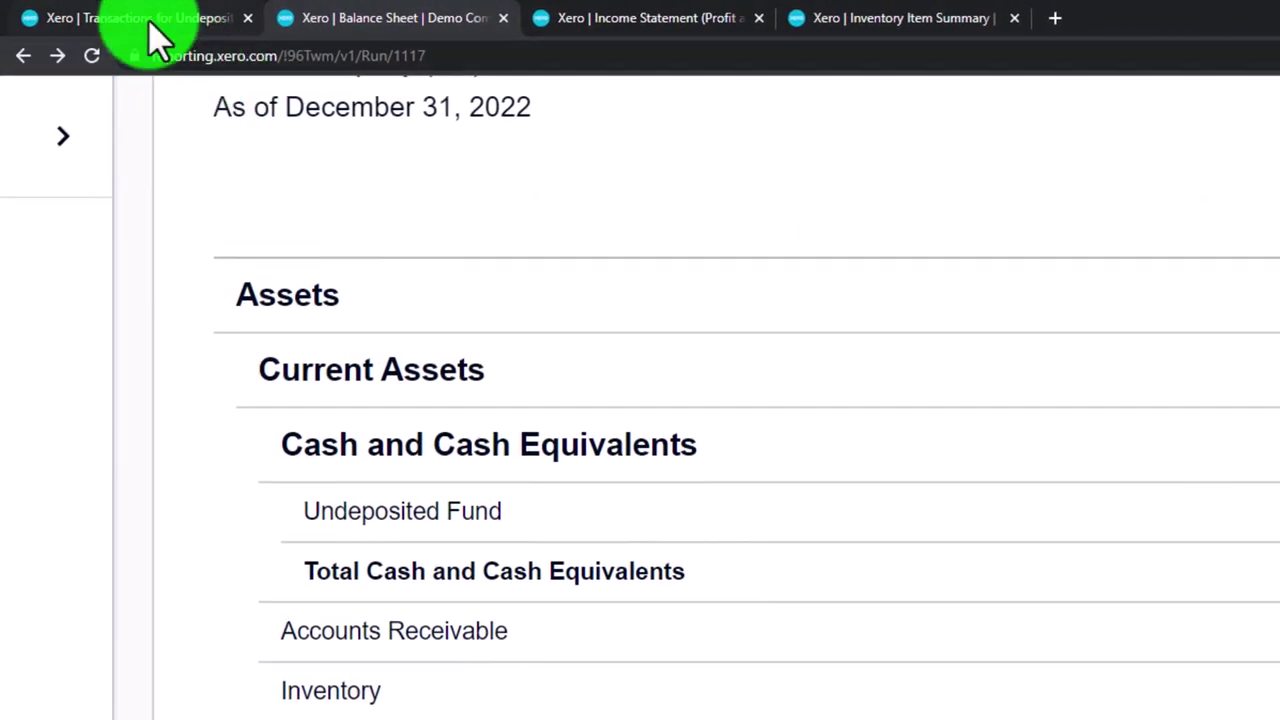
# Step: Start a Transfer Money transaction from the Undeposited Fund browser tab and enter an amount of 3248
pyautogui.click(118, 20)
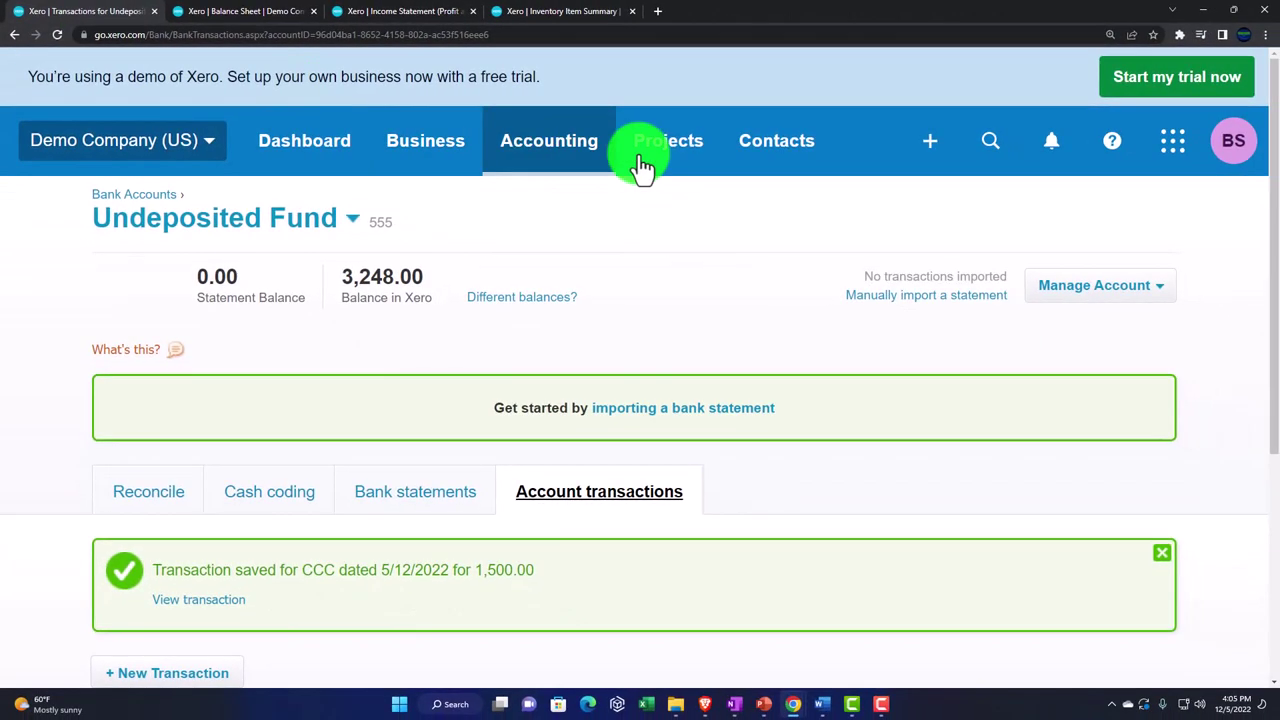
pyautogui.click(929, 140)
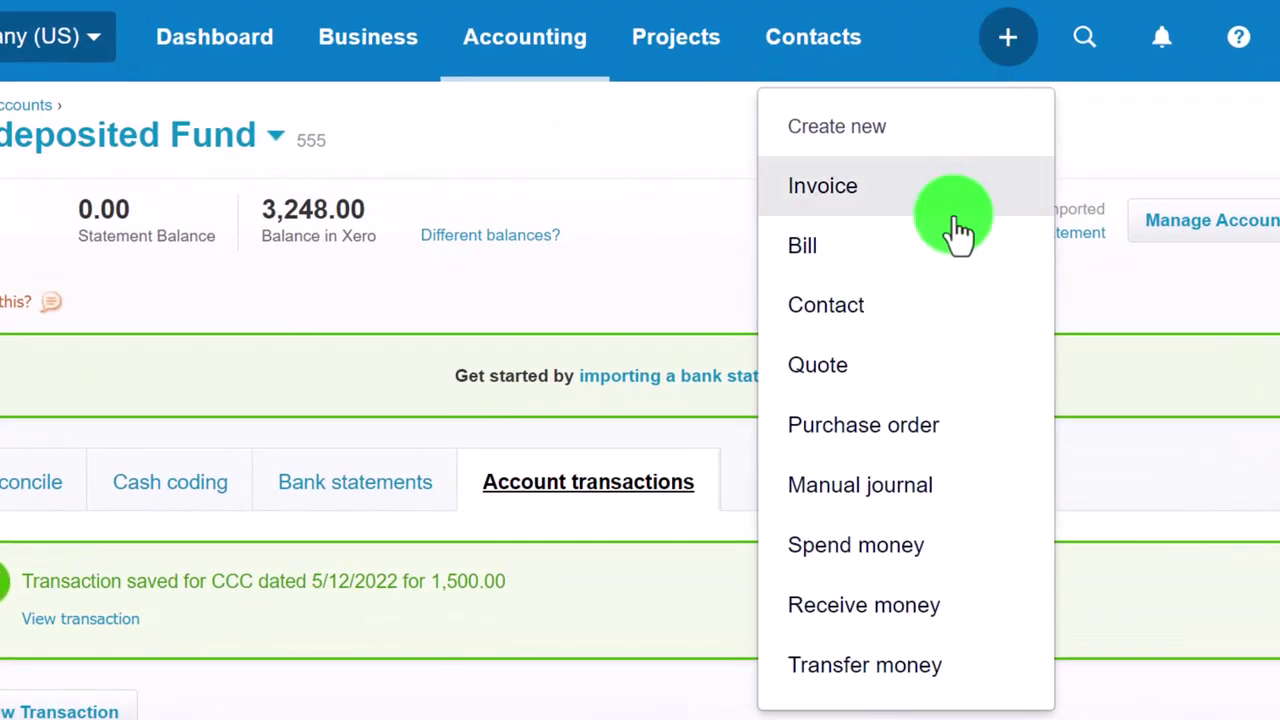
pyautogui.click(872, 668)
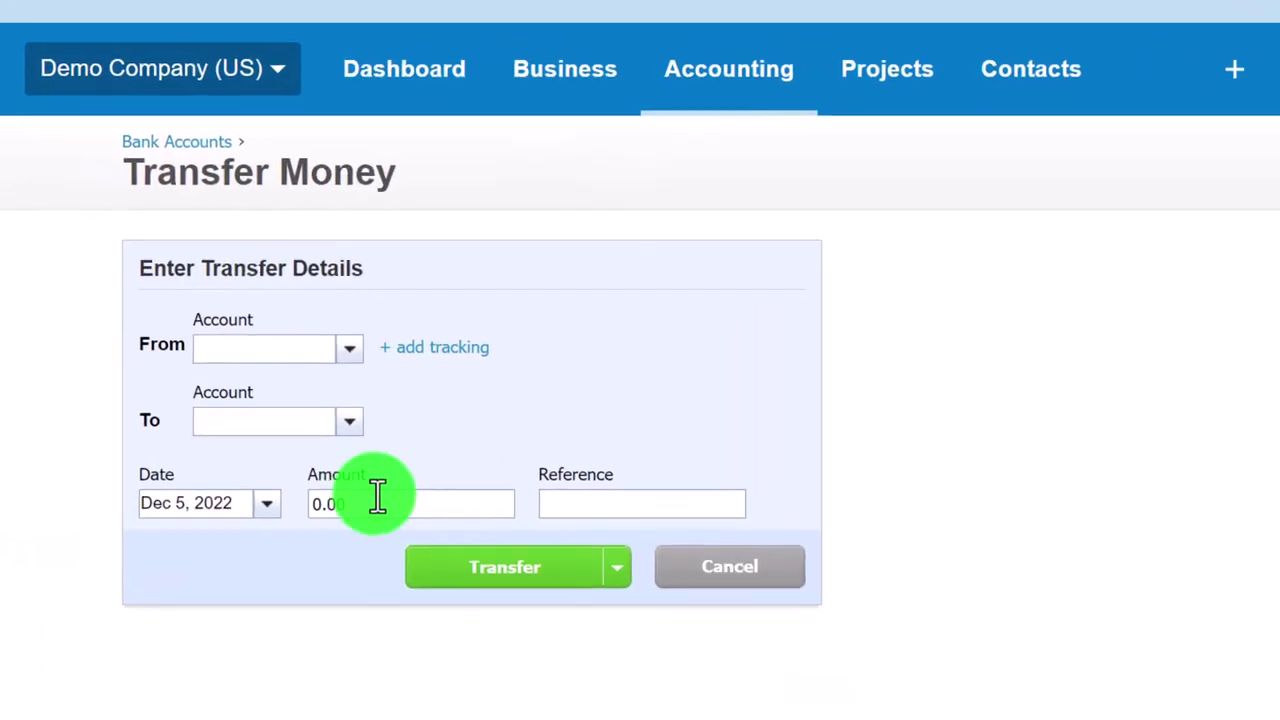
pyautogui.click(285, 468)
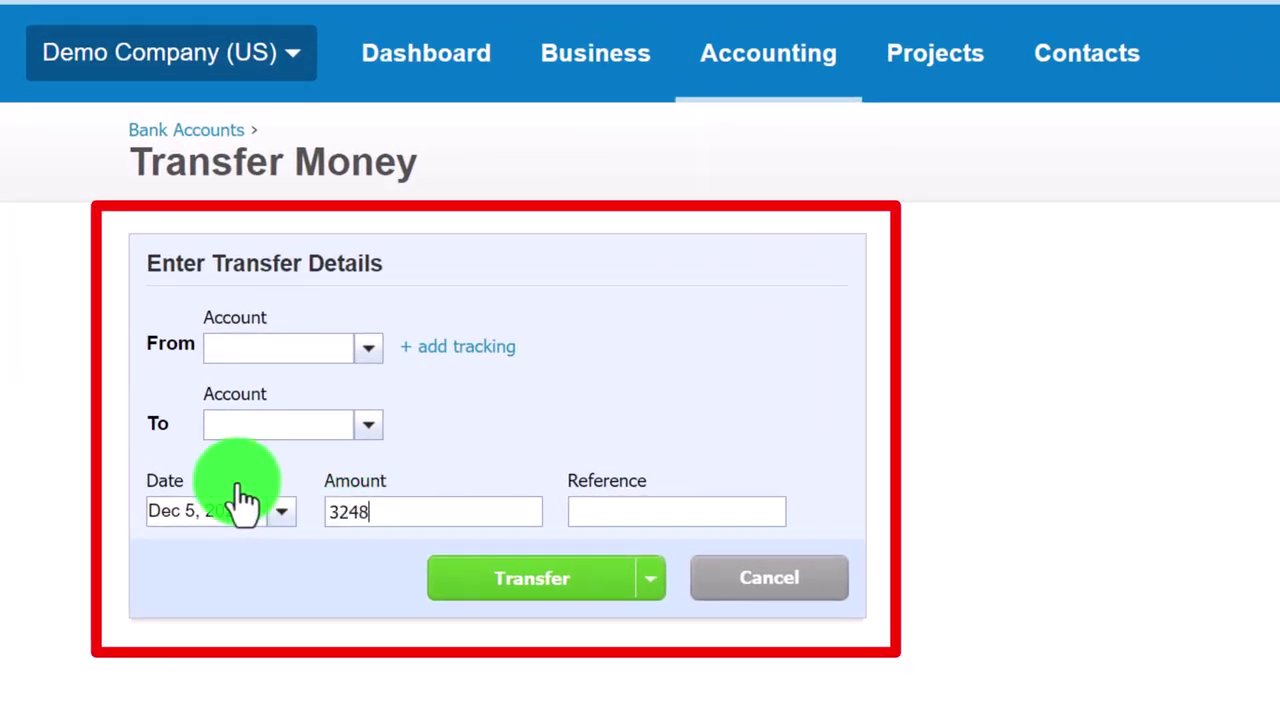
# Step: Transfer 3248 from Undeposited Fund to Checking Account, dated Dec 5, 2022, with the reference Dep
pyautogui.click(368, 348)
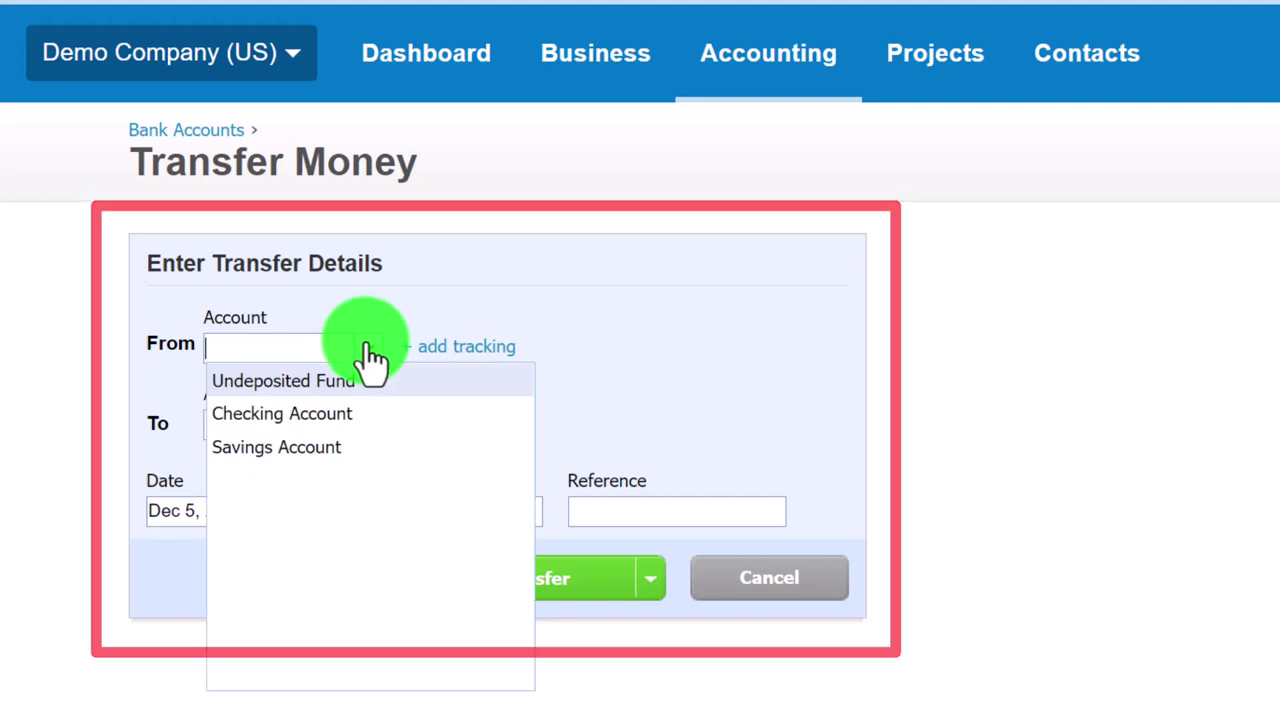
pyautogui.click(328, 382)
pyautogui.click(368, 425)
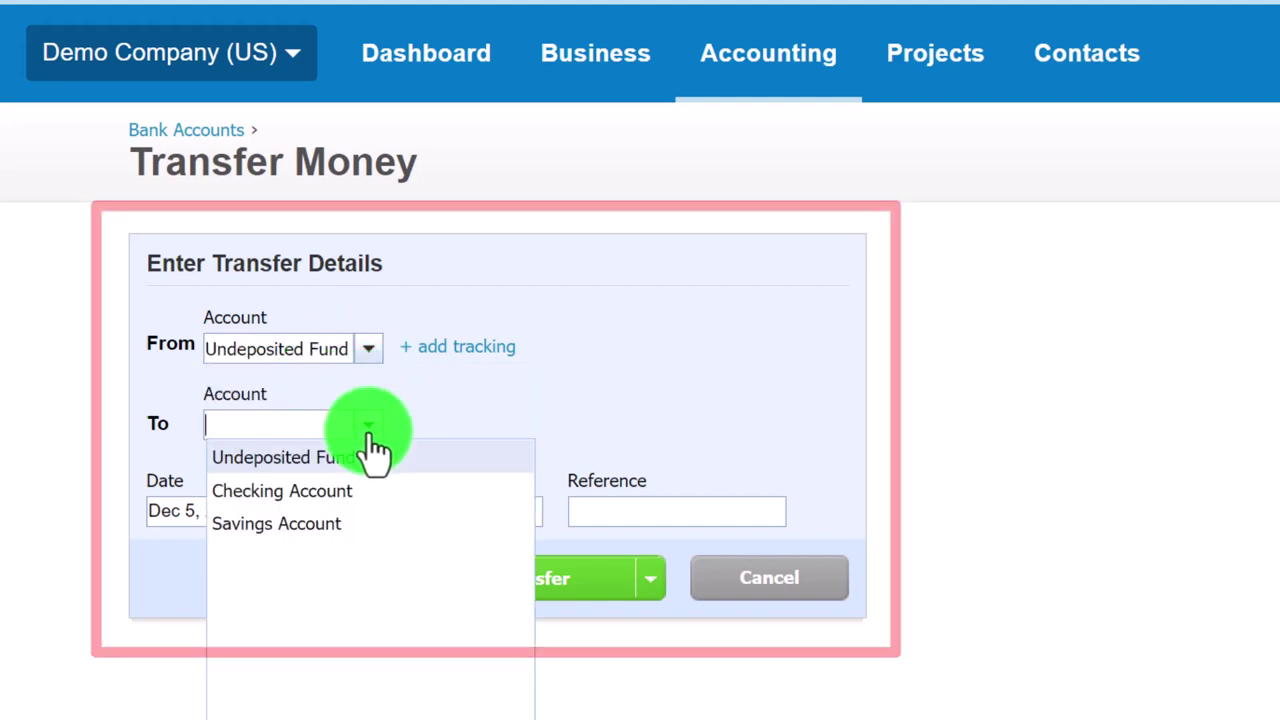
pyautogui.click(331, 491)
pyautogui.click(337, 512)
pyautogui.write('3248')
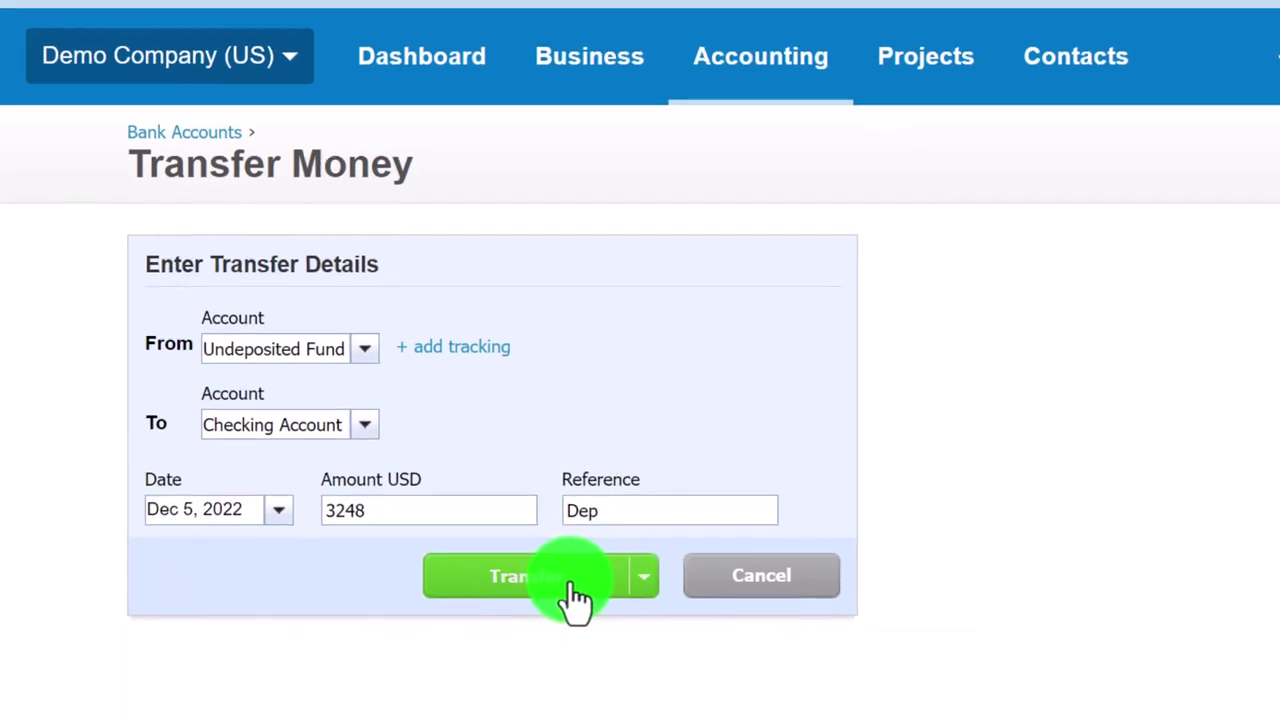
pyautogui.click(575, 590)
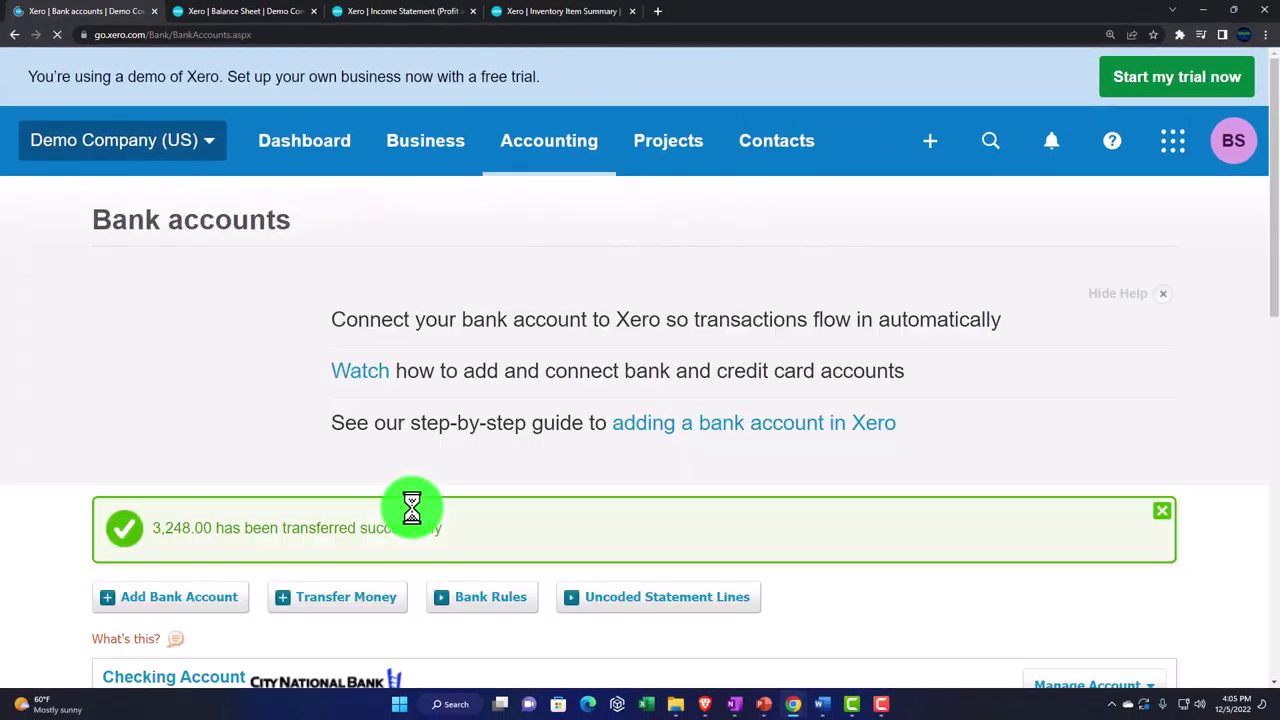
# Step: Refresh the Balance Sheet and check its current assets and the Checking Account line under current liabilities
pyautogui.click(251, 14)
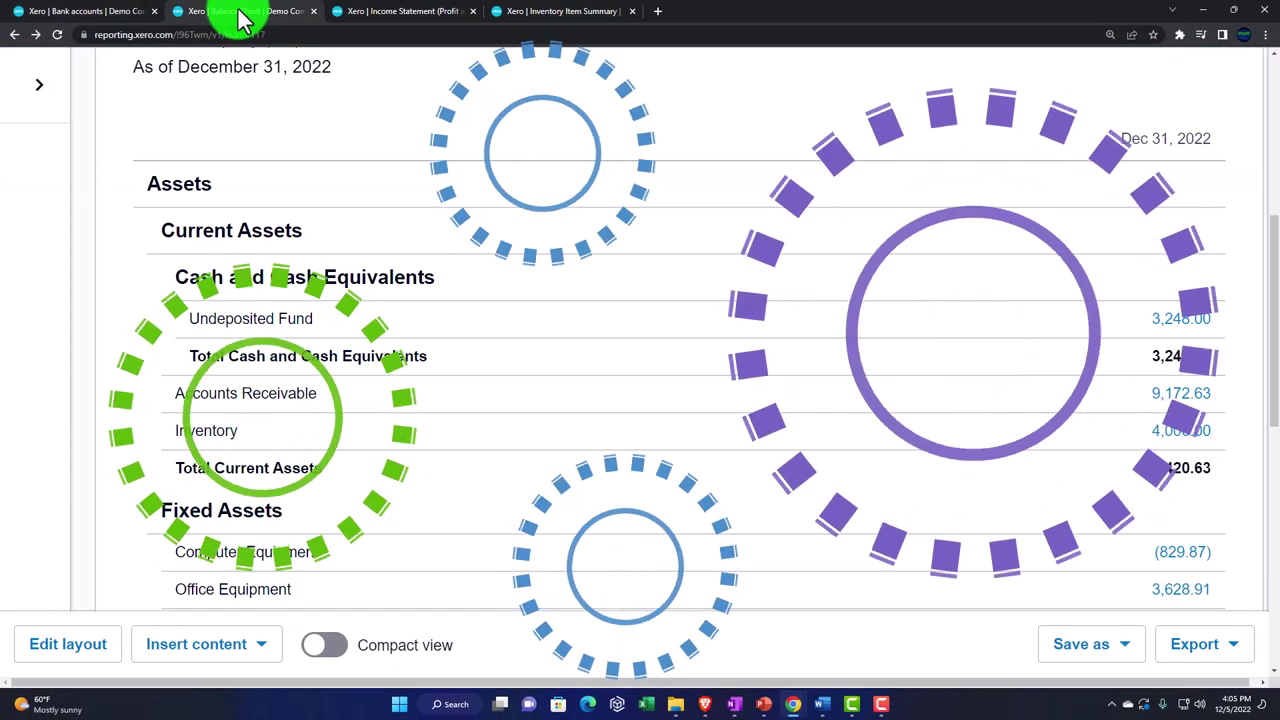
pyautogui.scroll(4, 986, 286)
pyautogui.click(1200, 218)
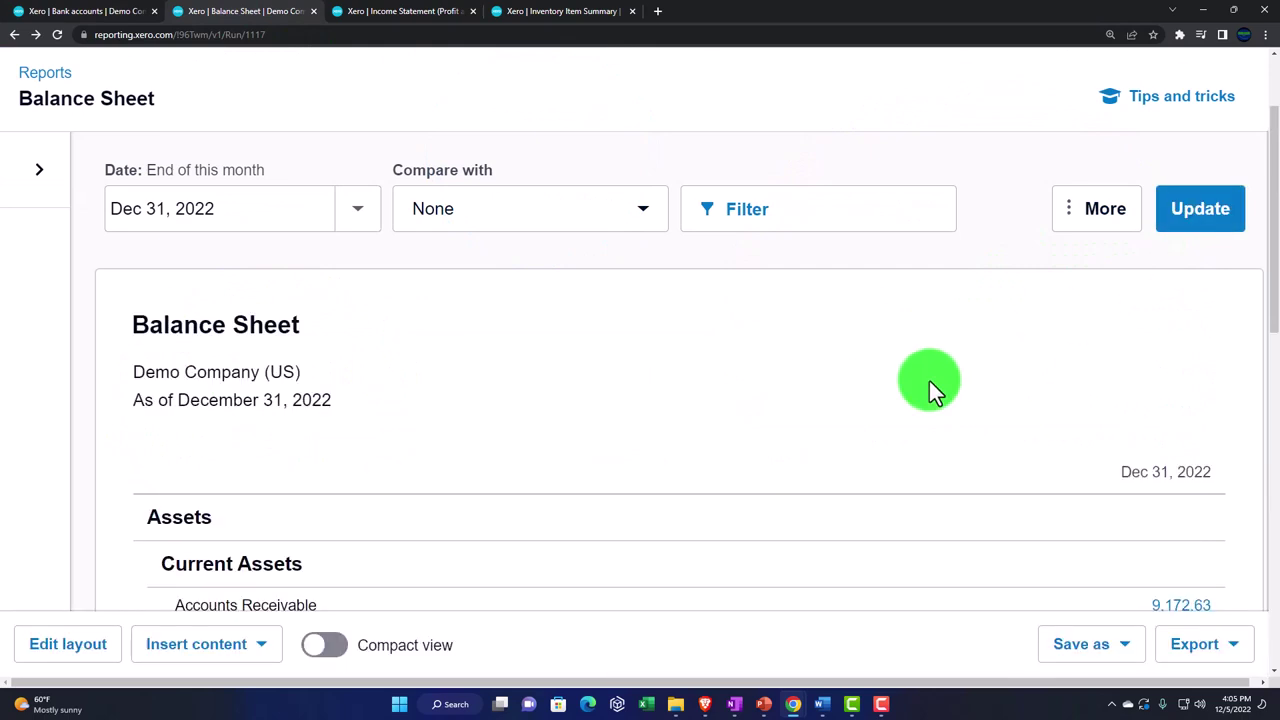
pyautogui.scroll(-2, 929, 380)
pyautogui.scroll(-1, 870, 438)
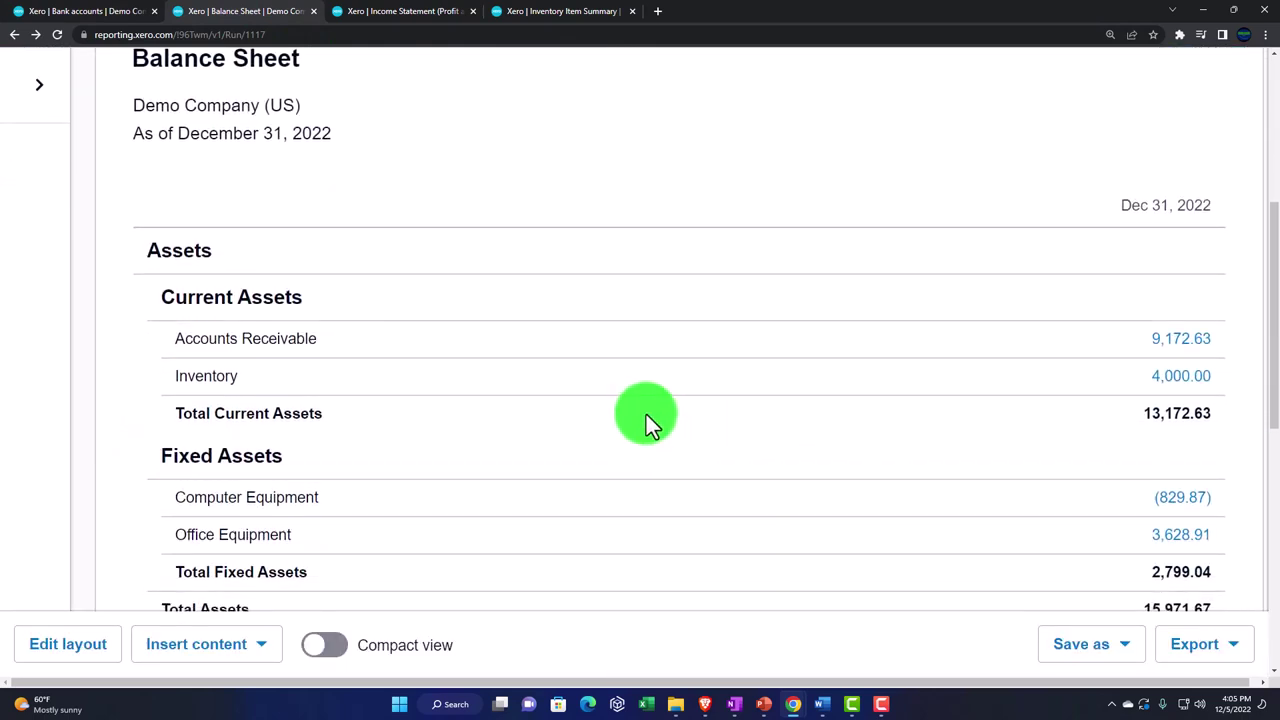
pyautogui.scroll(-5, 645, 413)
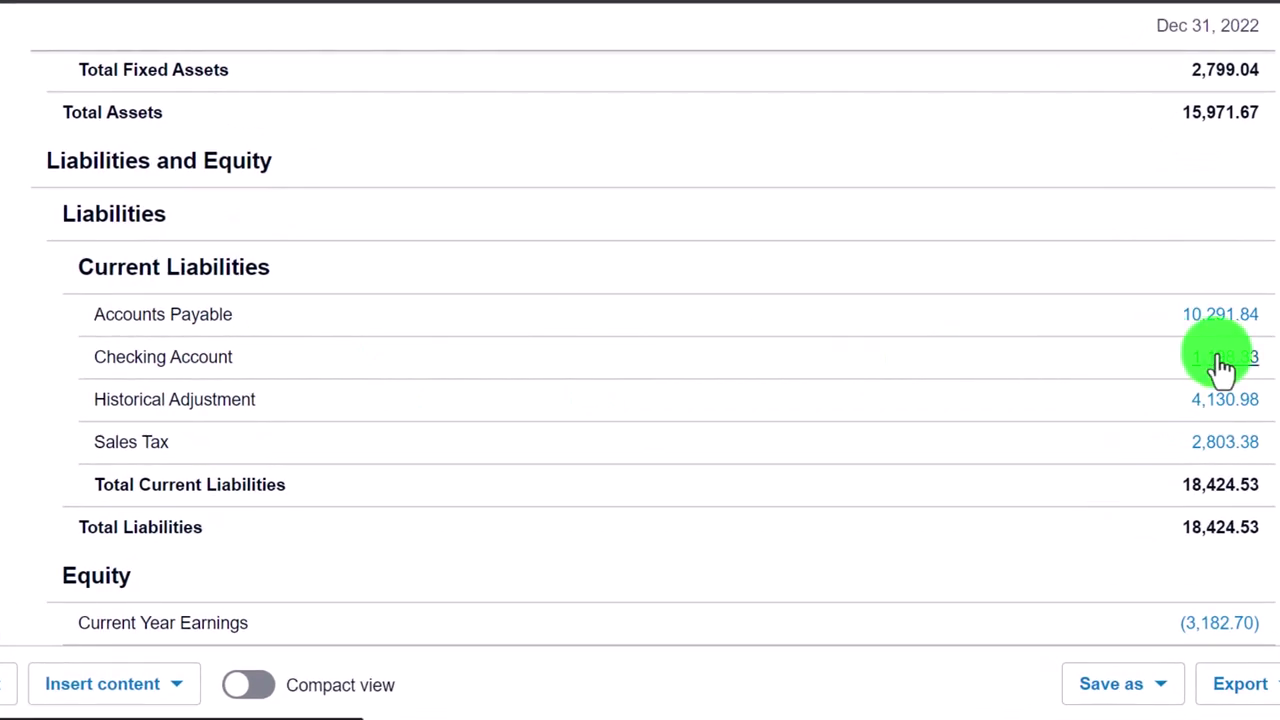
# Step: Open the Checking Account transactions from the Balance Sheet and examine the Dec 5, 2022 bank transfer near the report's end
pyautogui.click(1222, 360)
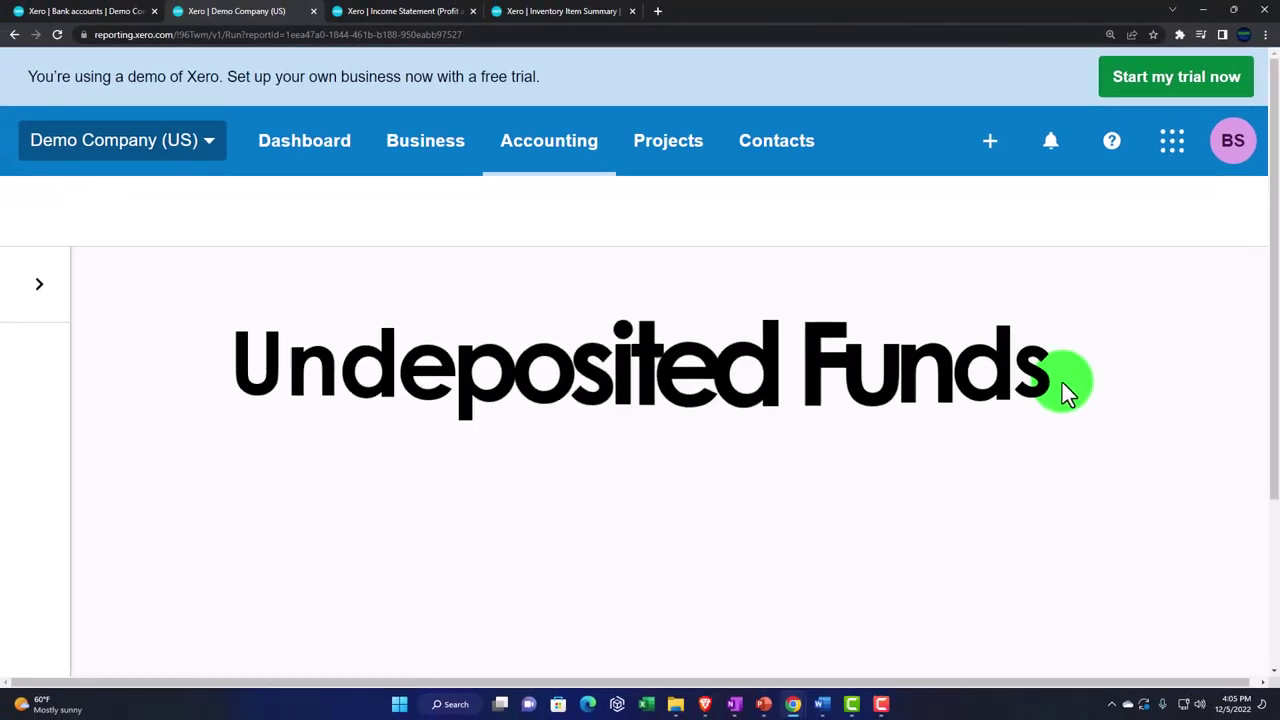
pyautogui.scroll(-1, 1060, 382)
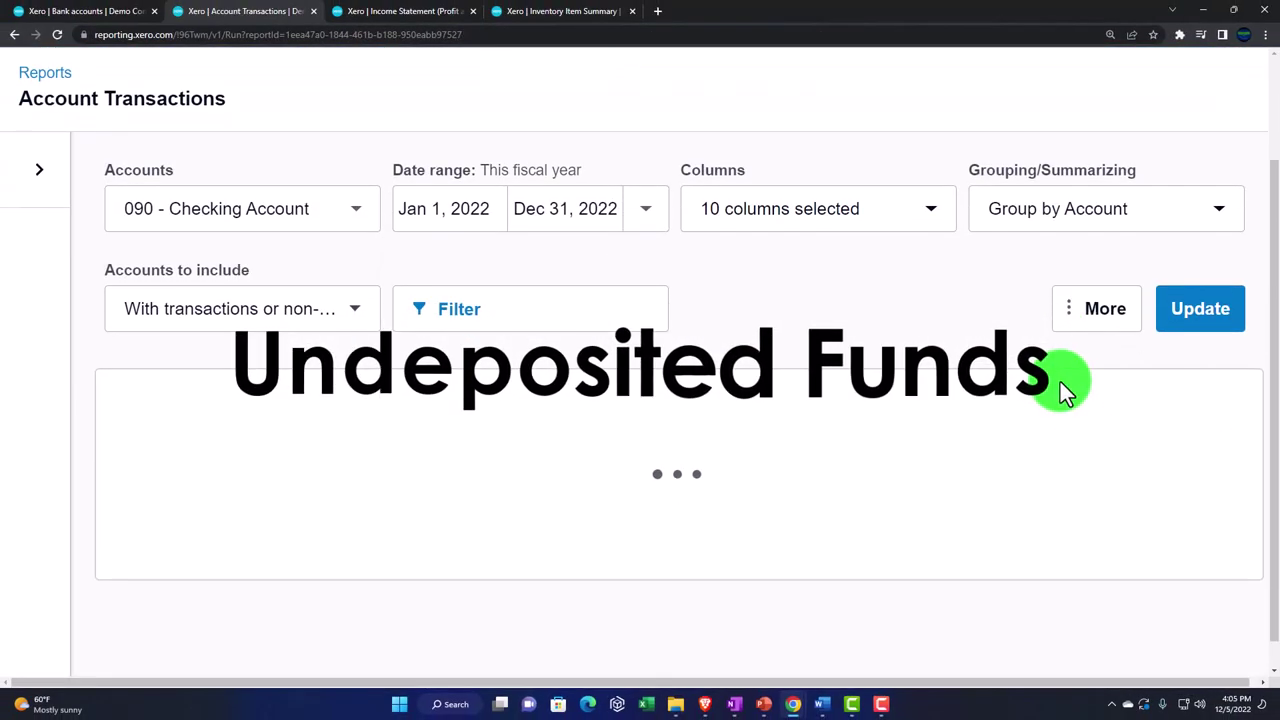
pyautogui.scroll(-3, 1057, 378)
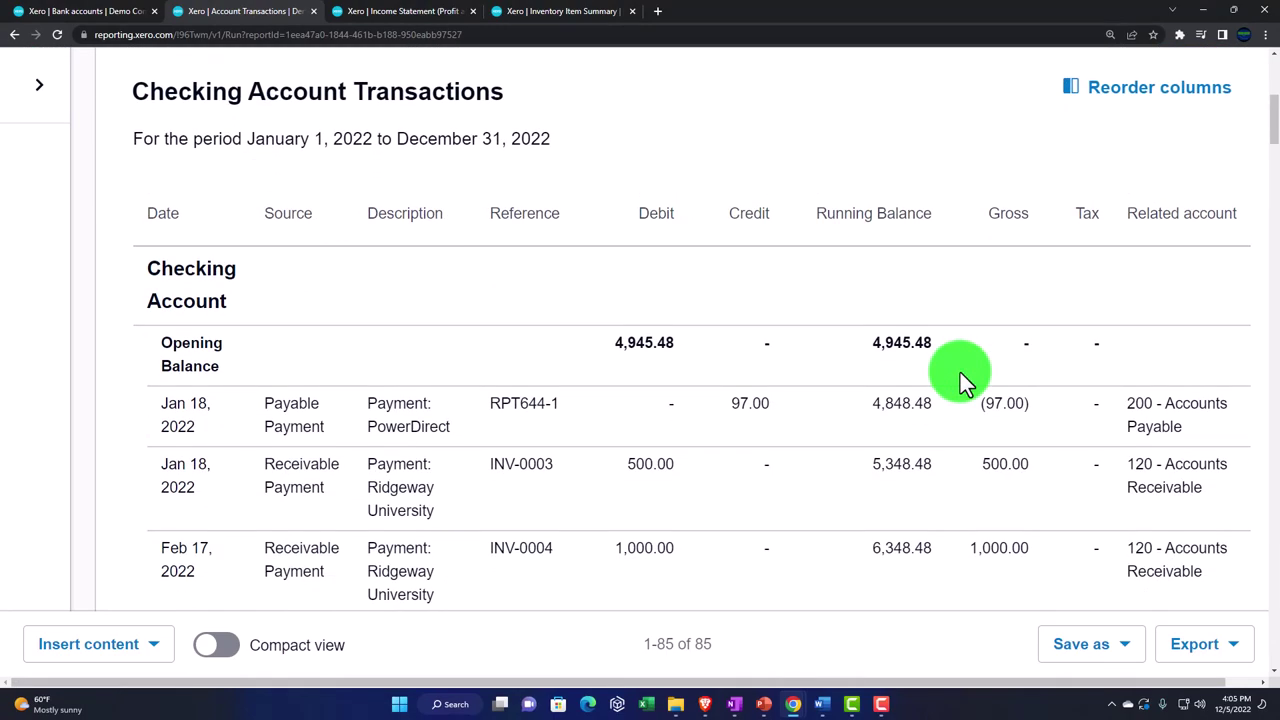
pyautogui.moveTo(1273, 125); pyautogui.dragTo(1260, 632)
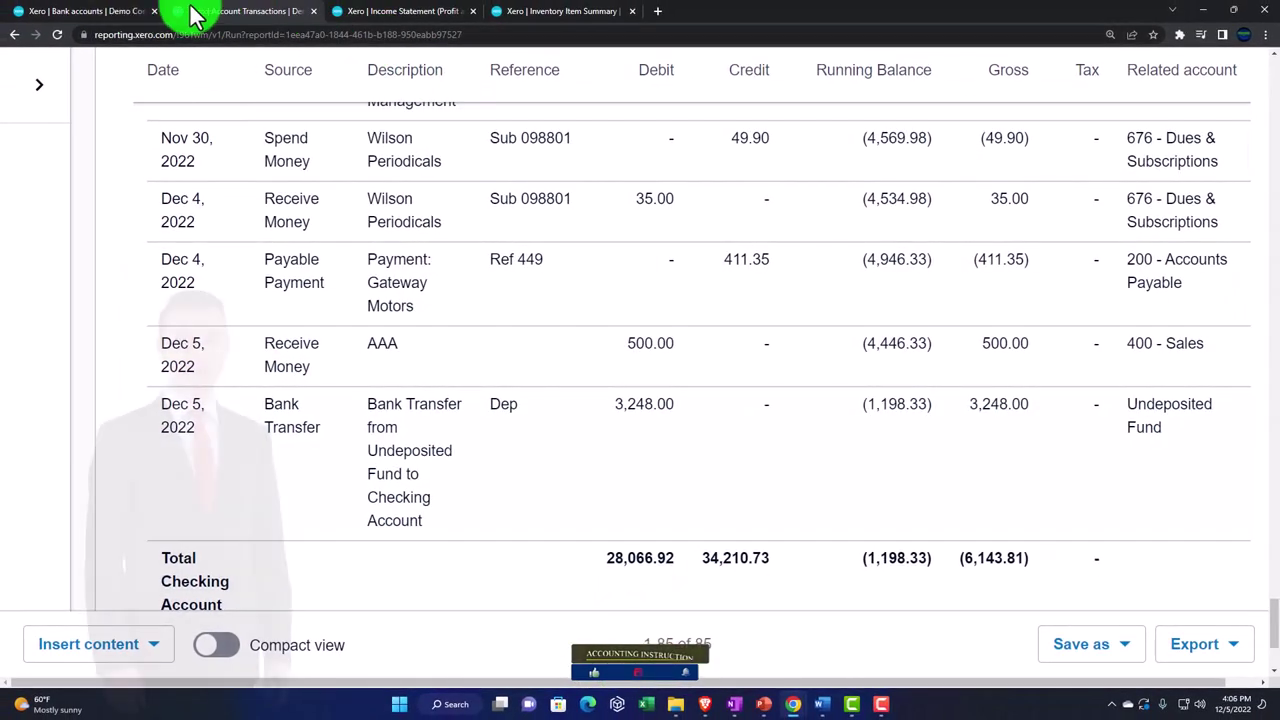
# Step: Return to Xero's Bank accounts page and switch to OneNote to view the QuickBooks workflow chart
pyautogui.click(100, 14)
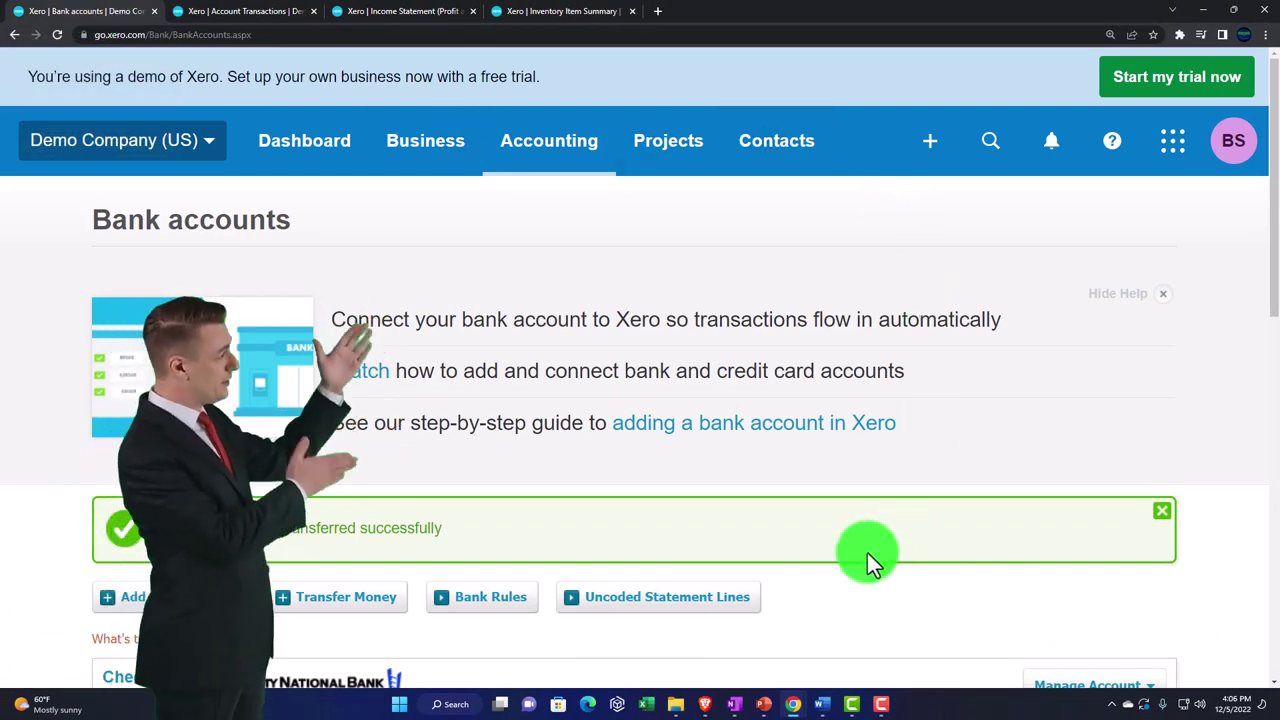
pyautogui.click(733, 706)
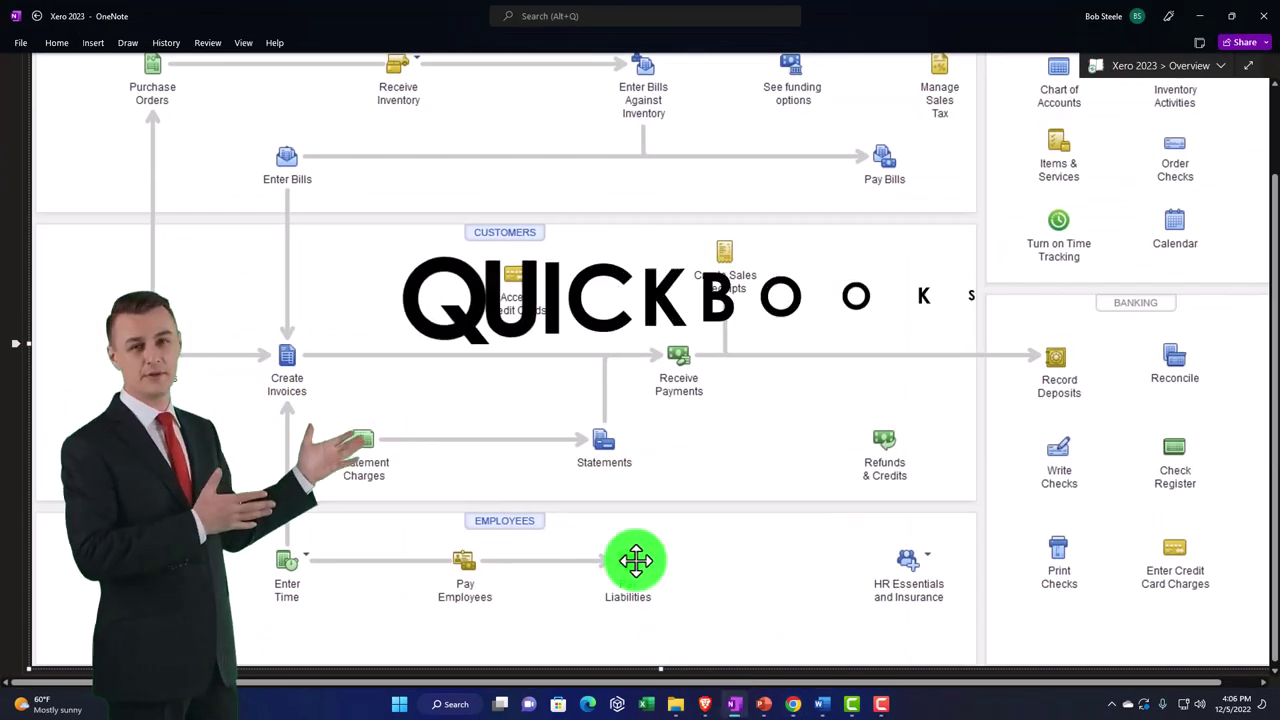